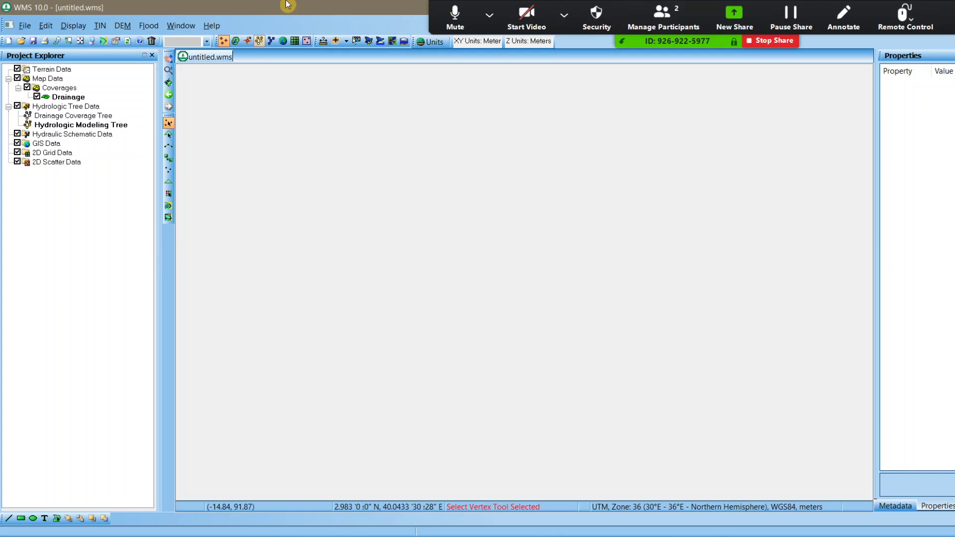
- Start the hydrologic modeling wizard and set the project file to L03 Wizard in the L03 folder
left_click(369, 42)
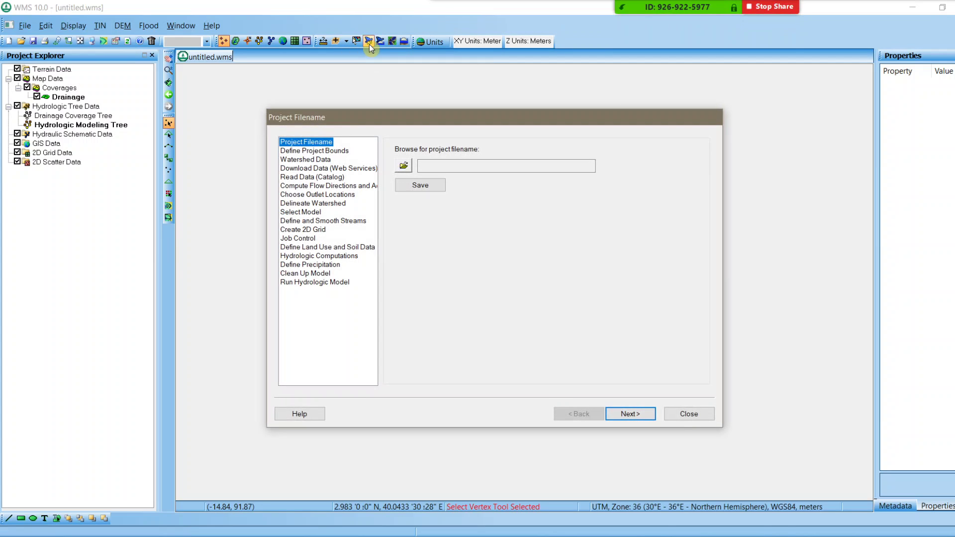
left_click_drag(473, 121, 449, 118)
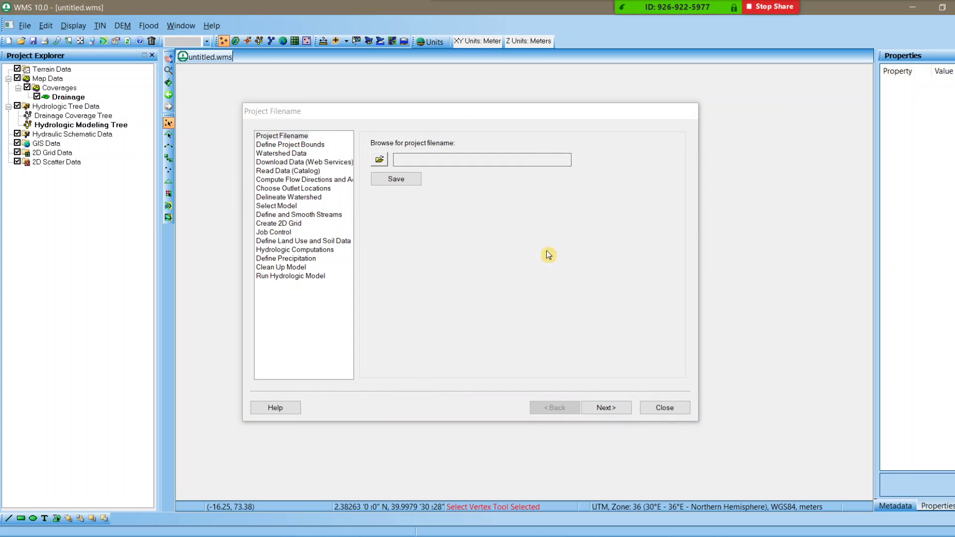
left_click(381, 160)
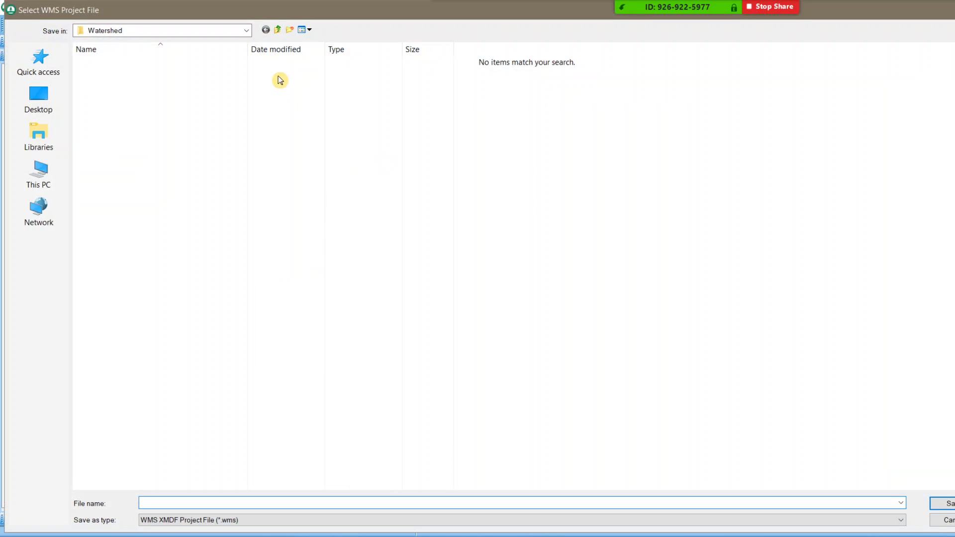
left_click(277, 30)
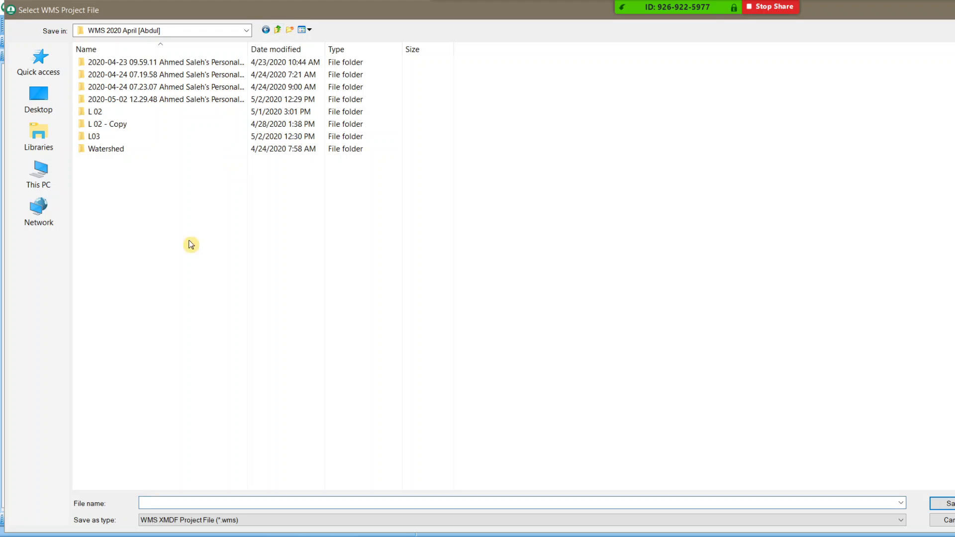
double_click(85, 136)
left_click(274, 503)
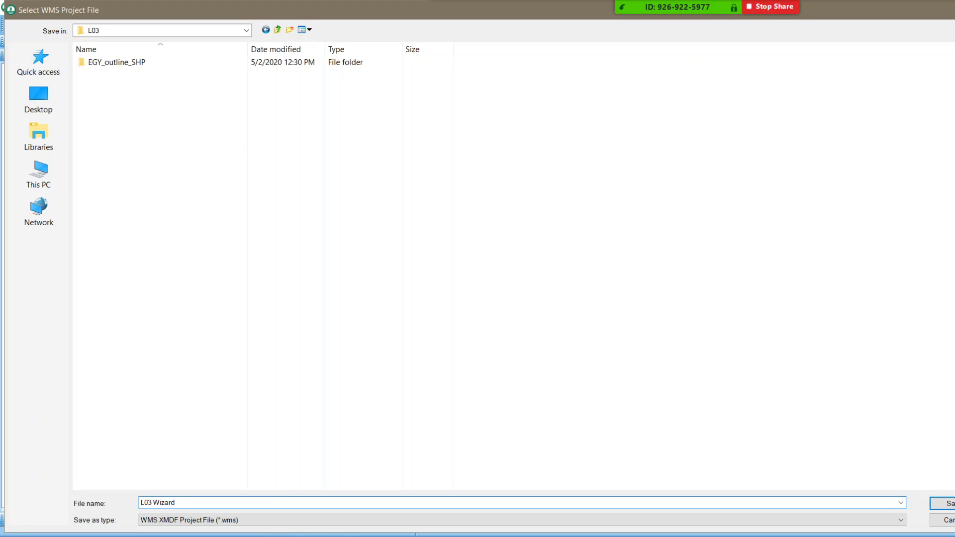
left_click(942, 503)
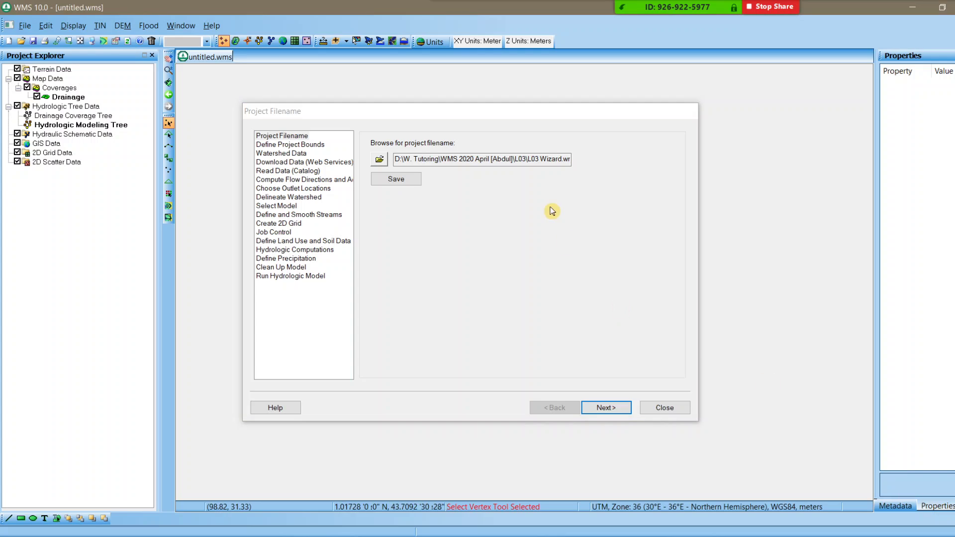
- Select the full project file path and advance the wizard to the Define Project Bounds page
left_click_drag(395, 160, 597, 159)
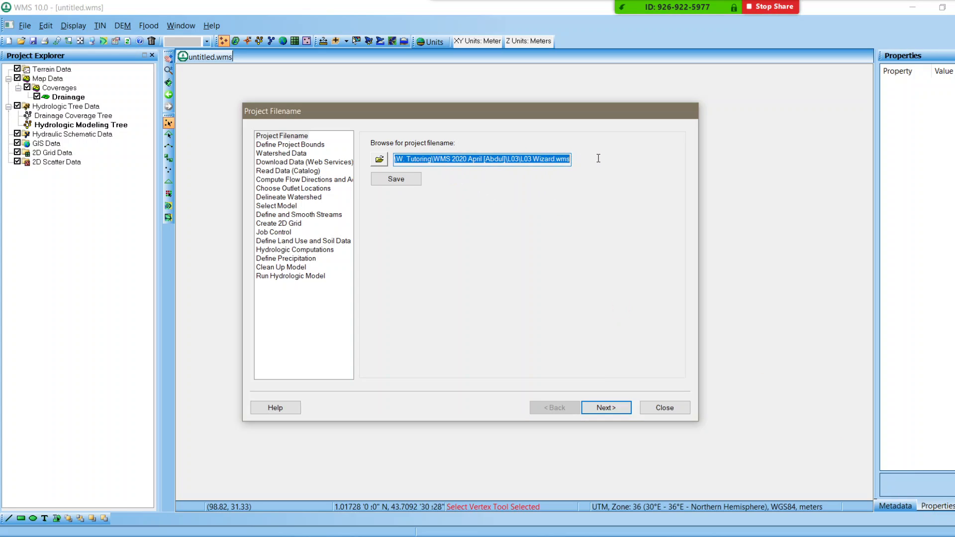
right_click(563, 159)
left_click(585, 197)
left_click(604, 409)
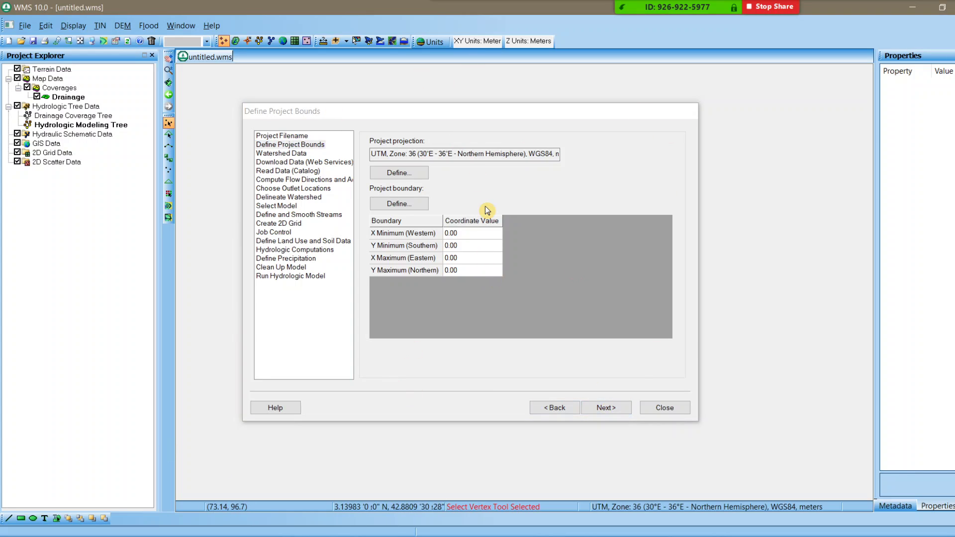
- Review the current project projection settings and the full projection description without changing them
left_click(398, 173)
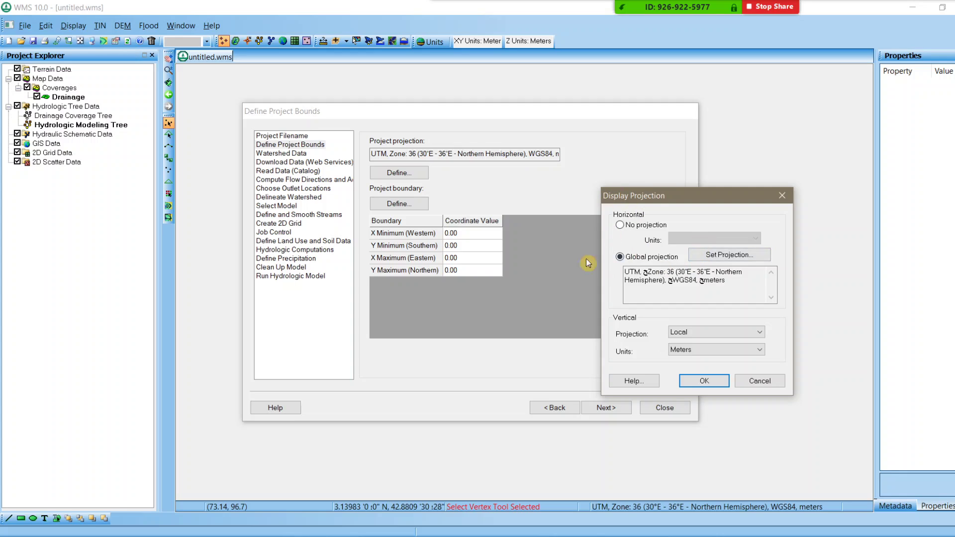
left_click(782, 195)
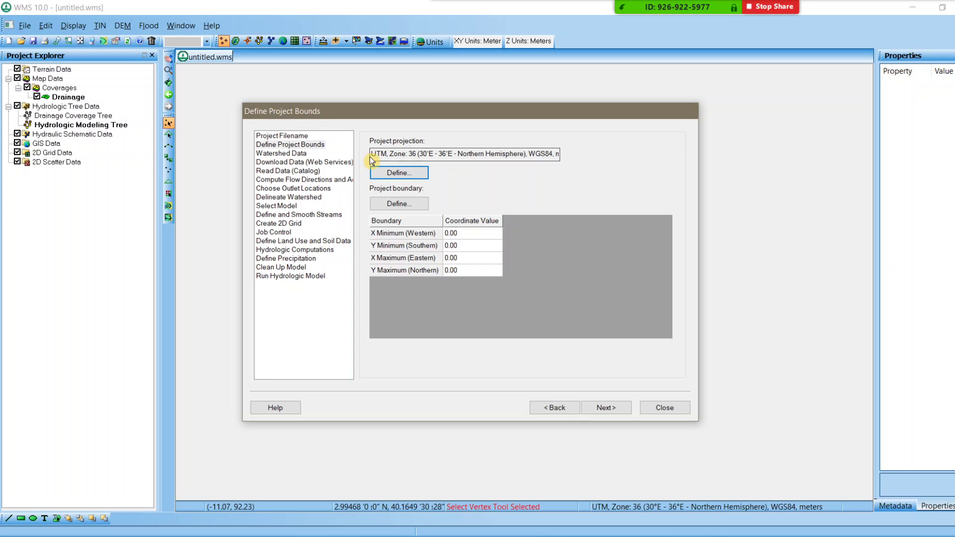
left_click_drag(369, 157, 621, 147)
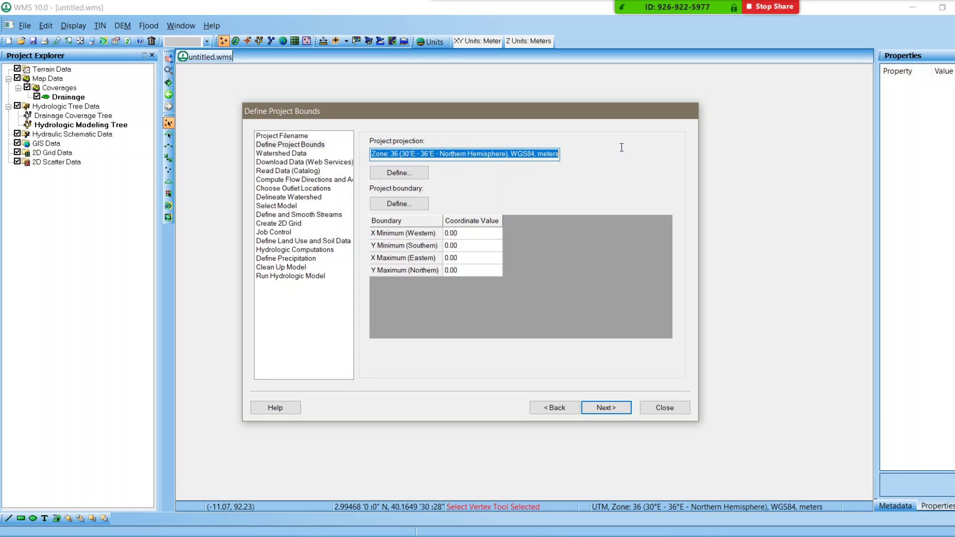
left_click(541, 150)
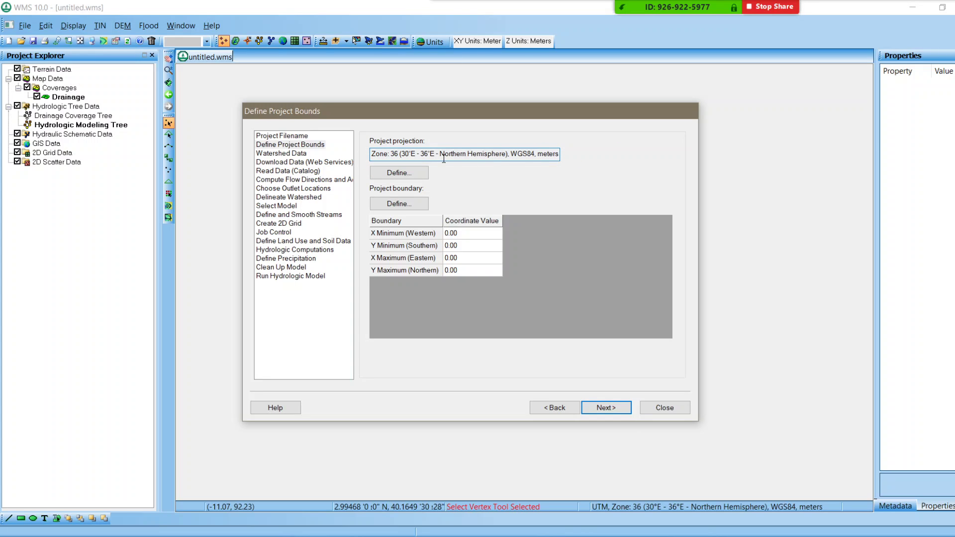
- Try Geographic (Latitude/Longitude) as the project's global projection and check the available datums
left_click(413, 172)
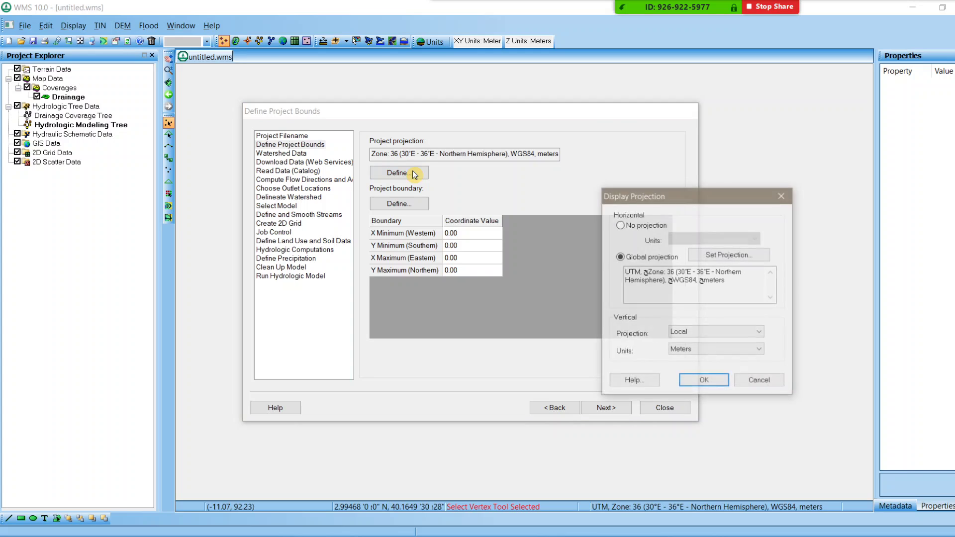
left_click(740, 260)
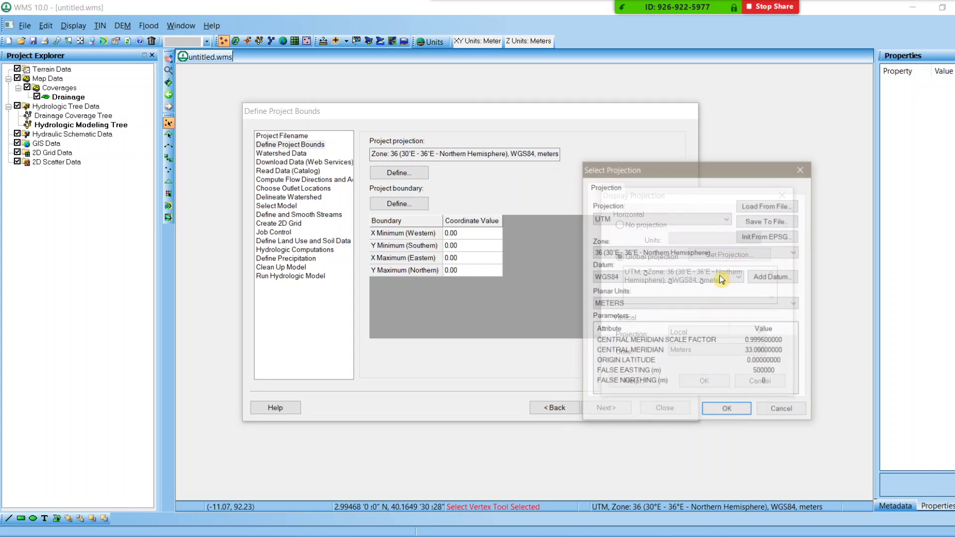
left_click(625, 218)
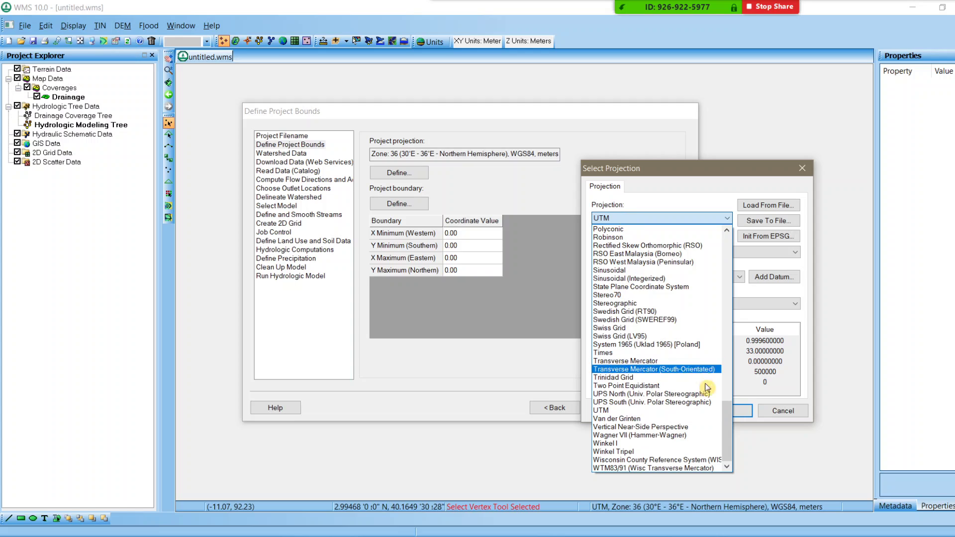
left_click_drag(729, 412, 729, 229)
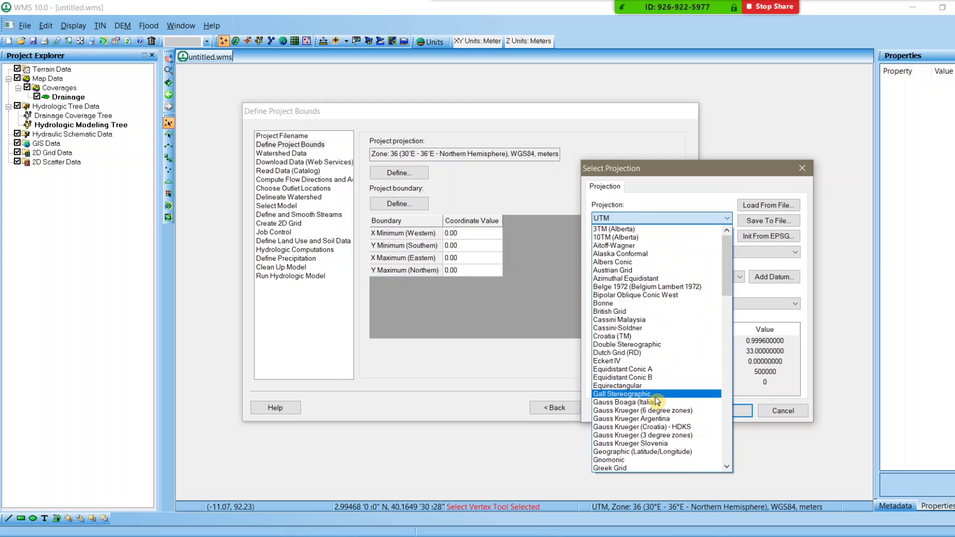
left_click(668, 451)
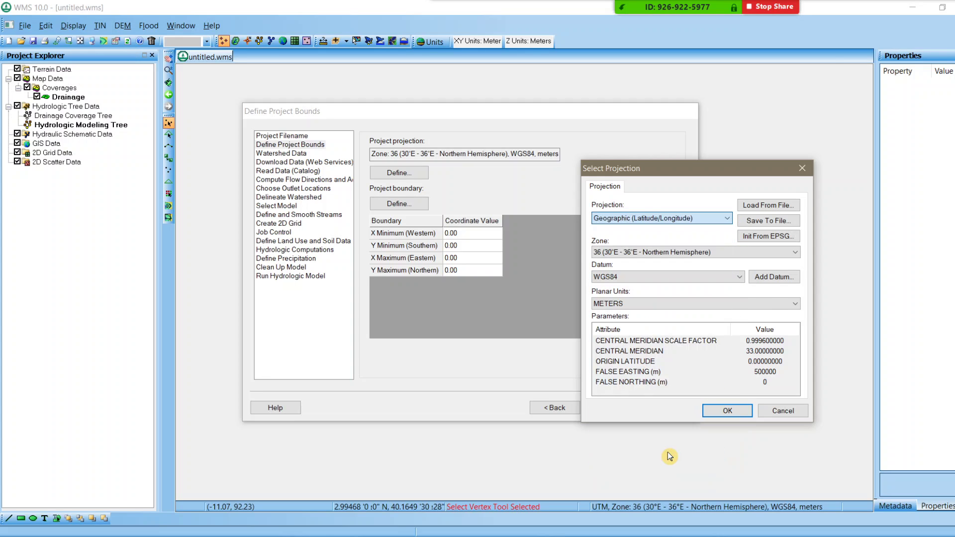
left_click(669, 272)
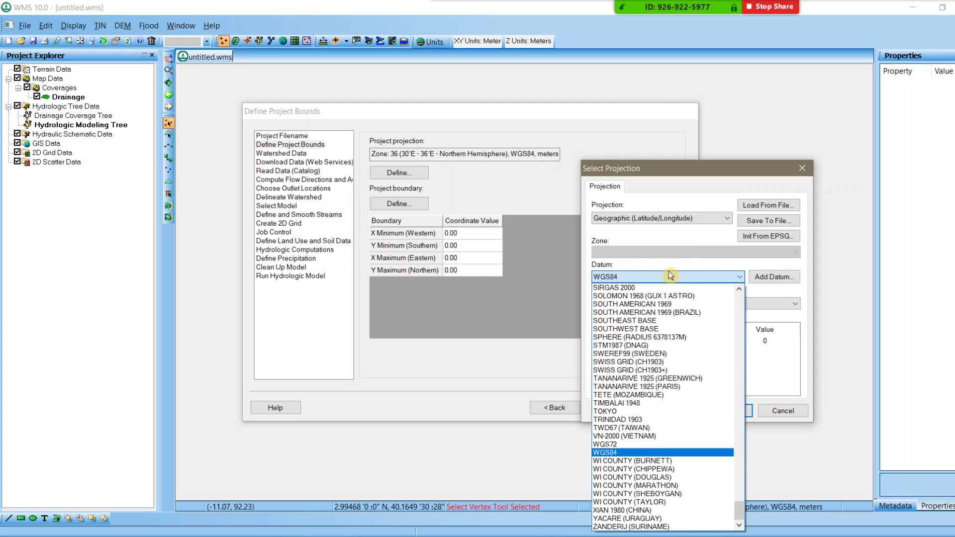
left_click(669, 276)
- Set the project projection to UTM, zone 36 (30°E - 36°E - Northern Hemisphere), with WGS84 datum and planar units in meters
left_click(677, 218)
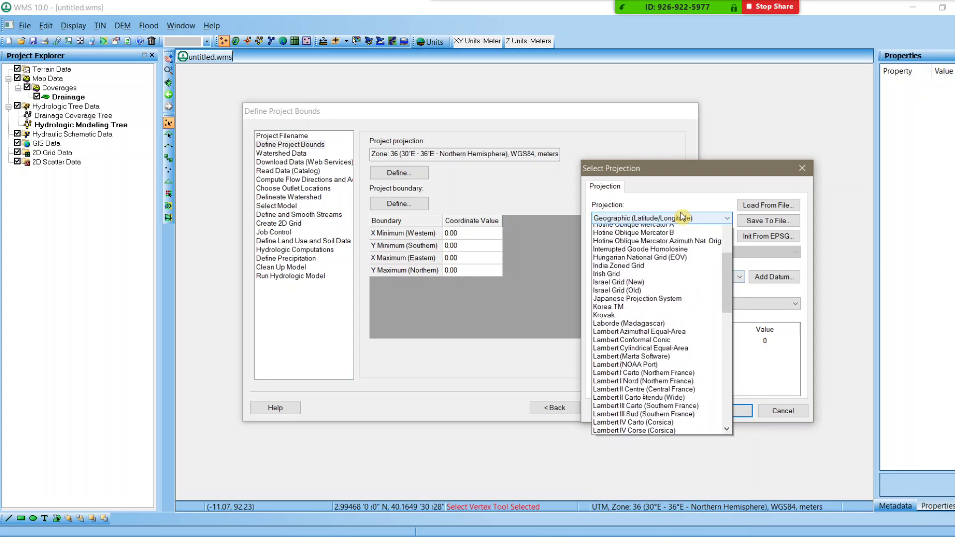
scroll(681, 328, "down", 2)
scroll(681, 329, "down", 15)
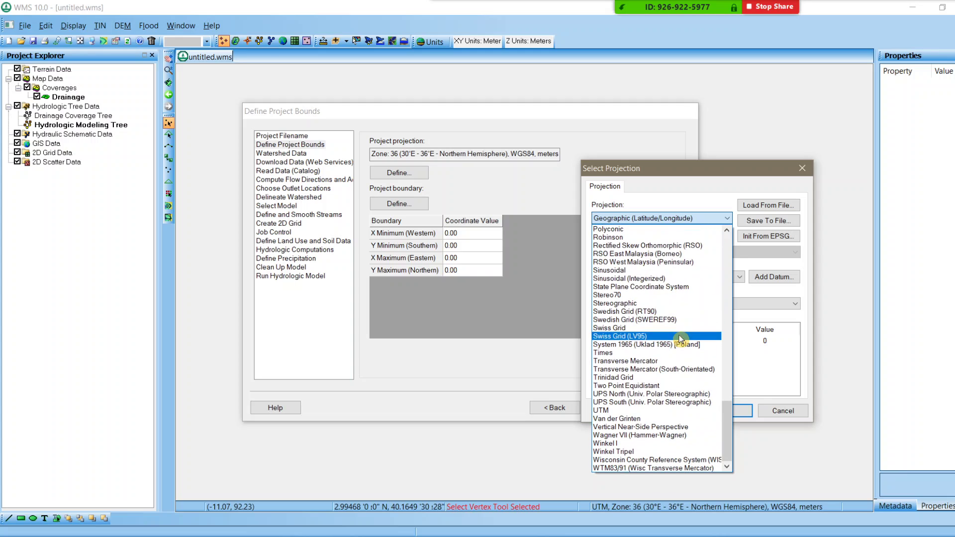
left_click(653, 411)
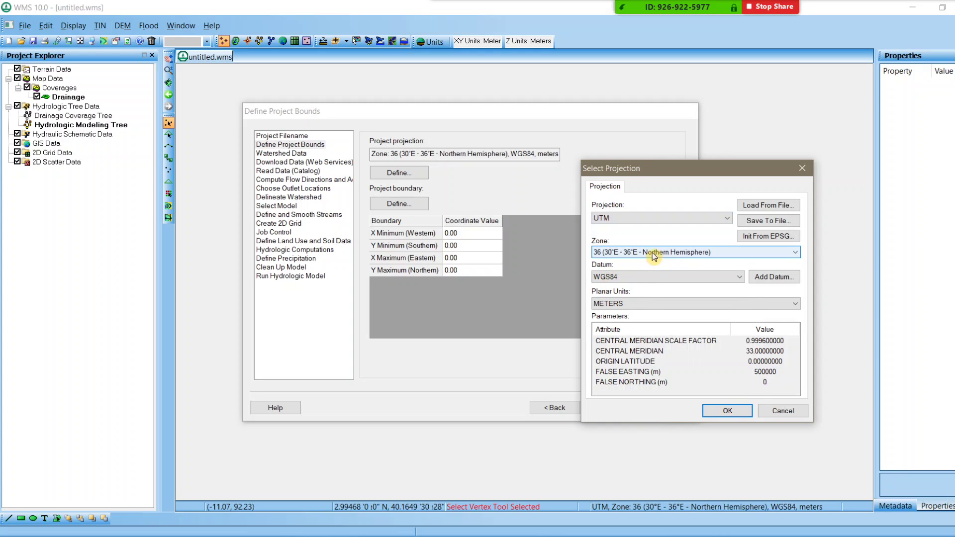
left_click(731, 410)
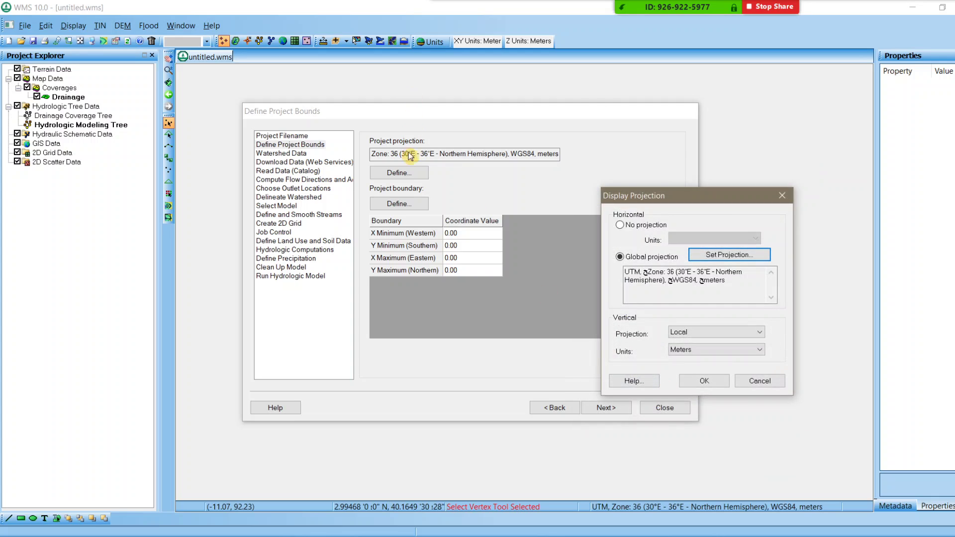
left_click(709, 381)
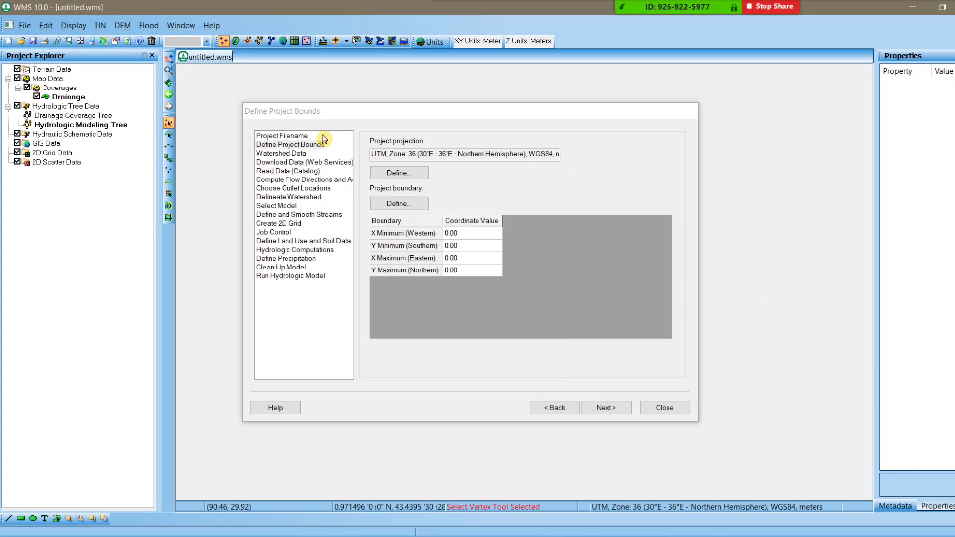
- Open the Virtual Earth Map Locator for defining the project boundary
left_click(438, 153)
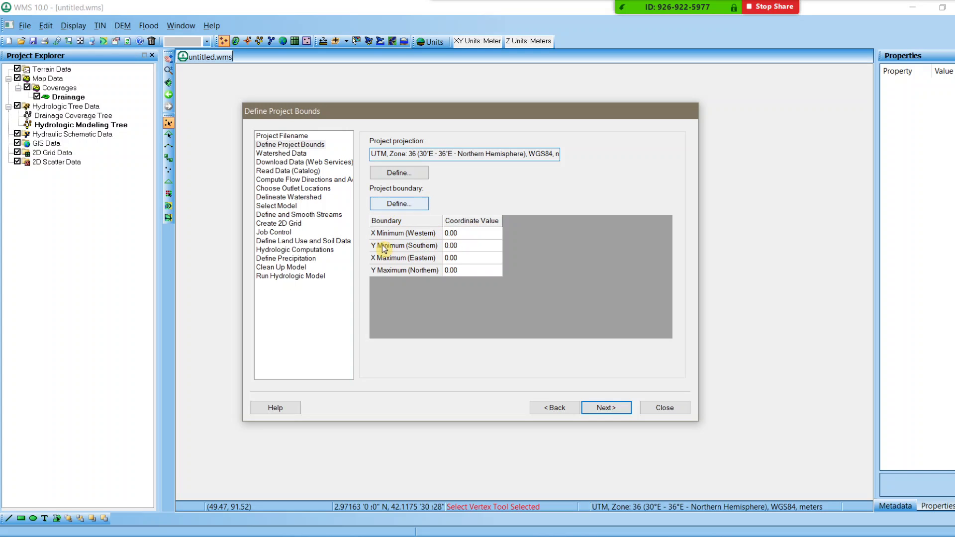
left_click(371, 204)
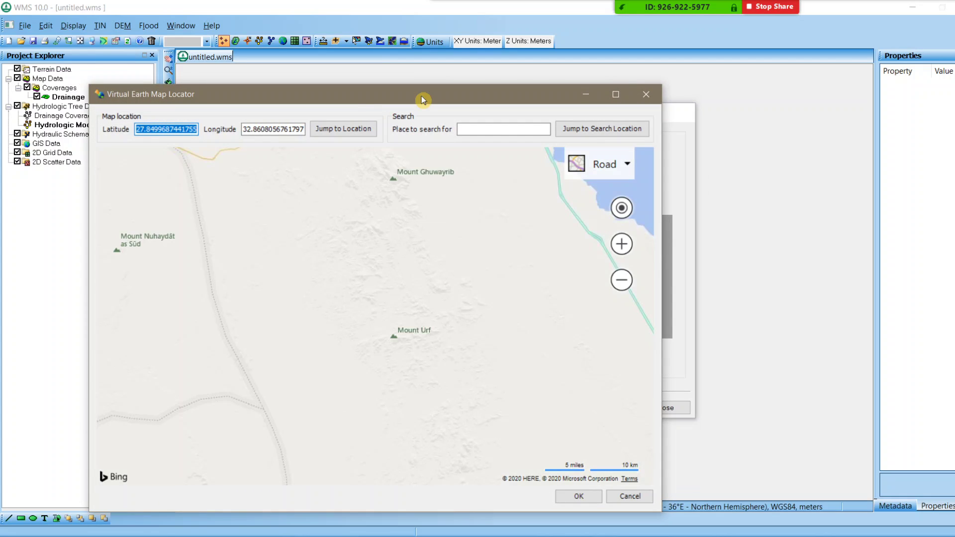
left_click_drag(422, 100, 483, 91)
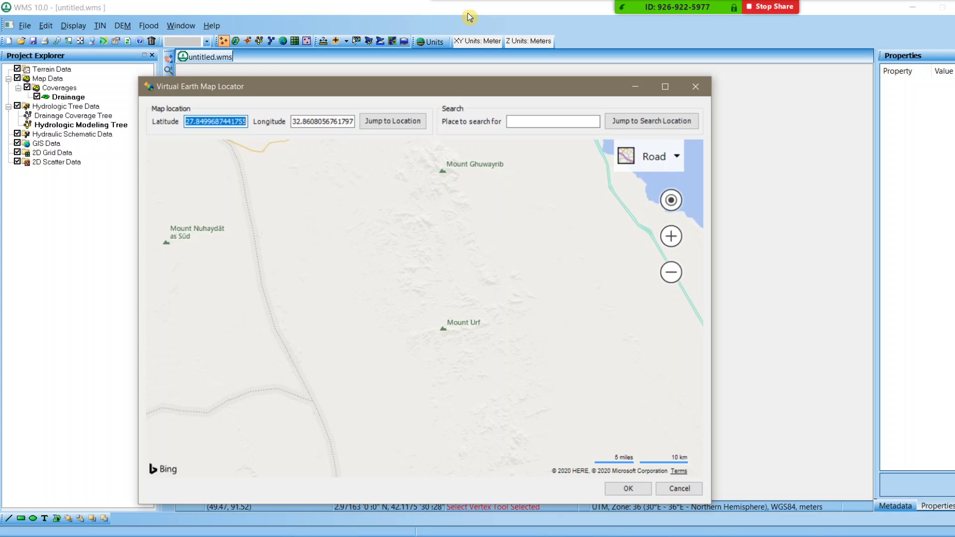
- Switch the Zoom meeting's share to the Virtual Earth Map Locator window and reposition that window on screen
mouse_move(621, 7)
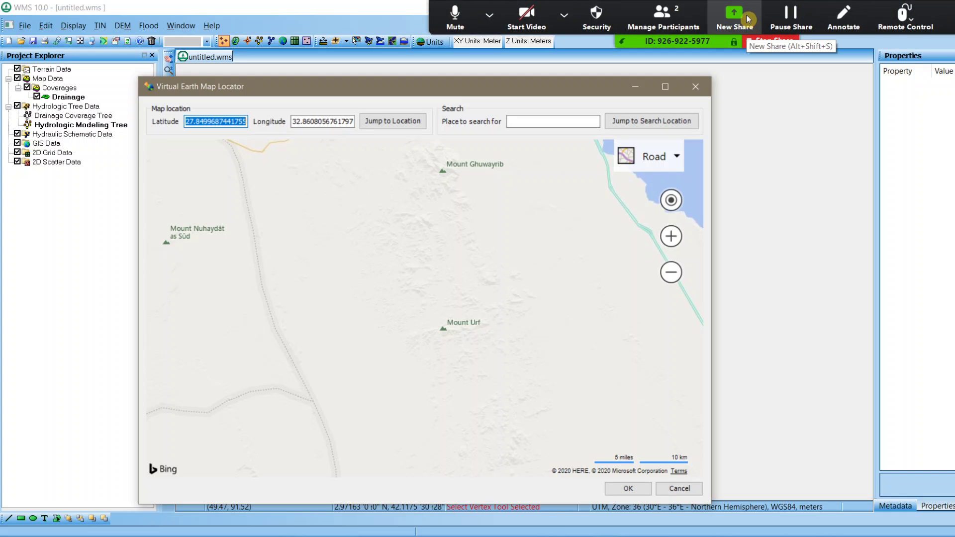
left_click(748, 19)
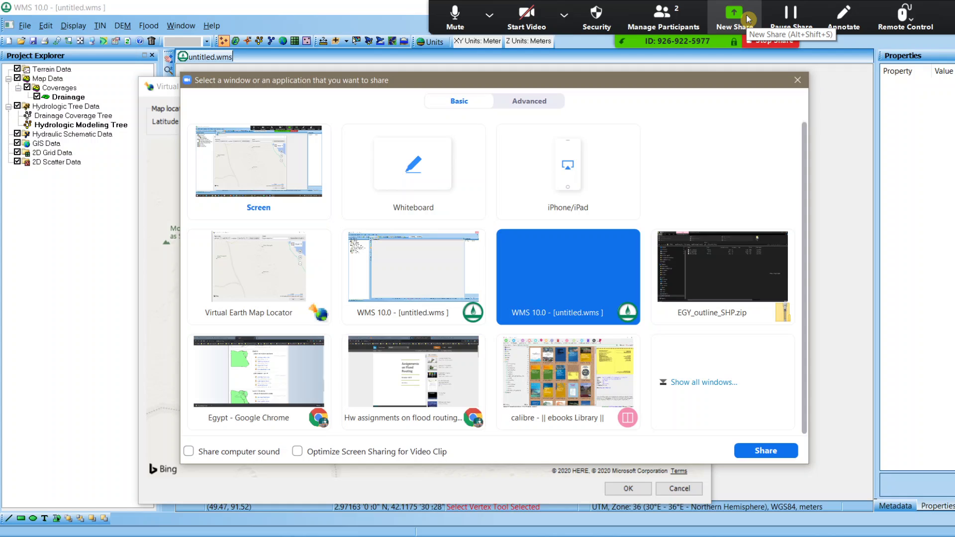
double_click(269, 261)
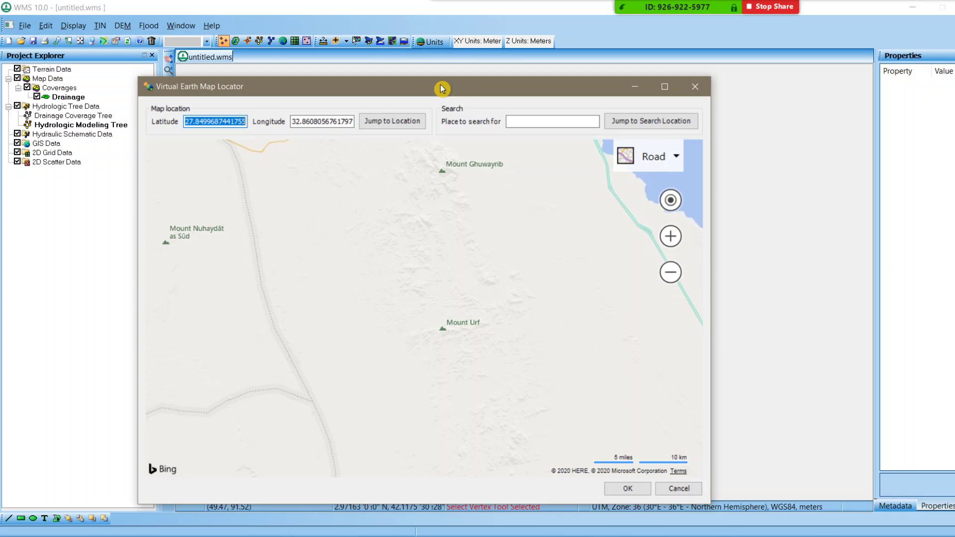
left_click_drag(442, 89, 740, 109)
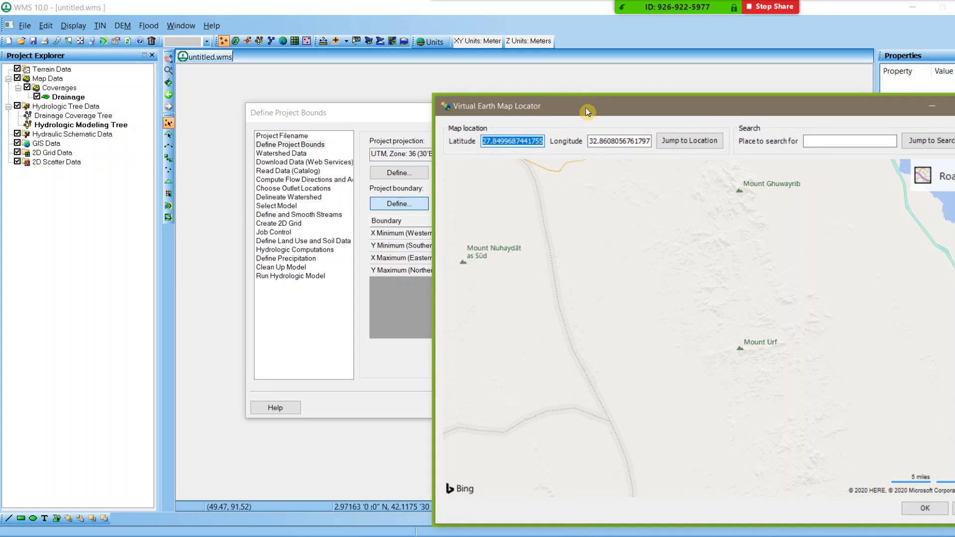
left_click_drag(586, 108, 332, 90)
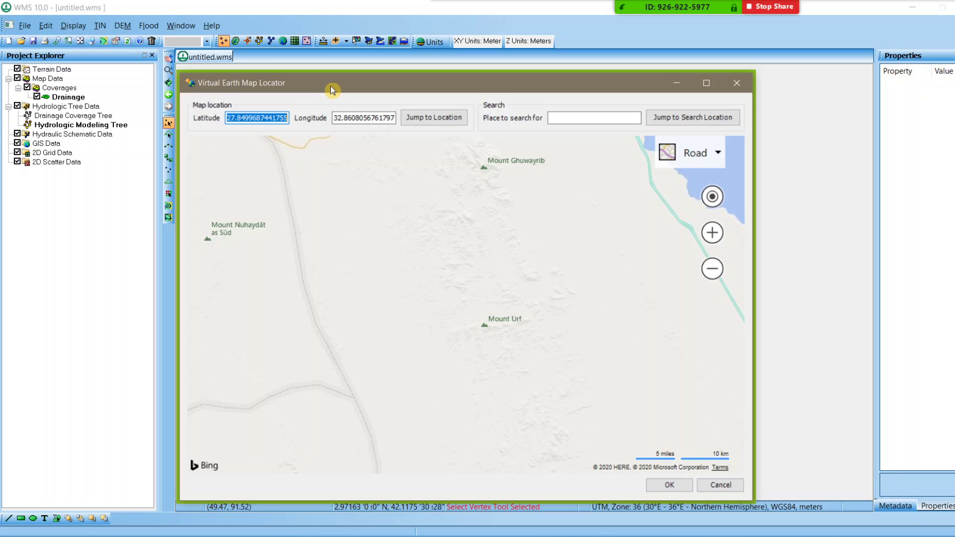
- Examine Egypt and its Red Sea coast on the locator map, from the wider region down to the Al Quşayr area
scroll(453, 297, "down", 1)
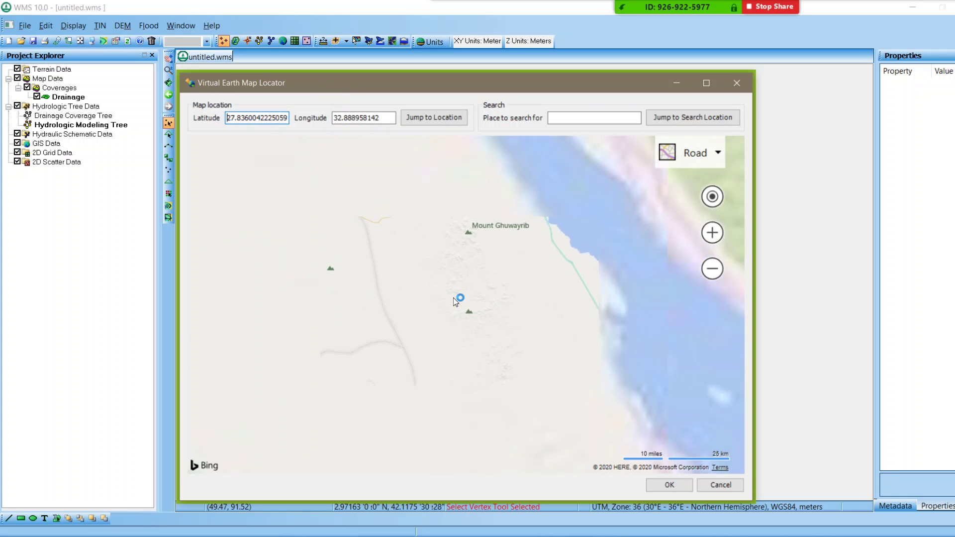
scroll(453, 297, "down", 1)
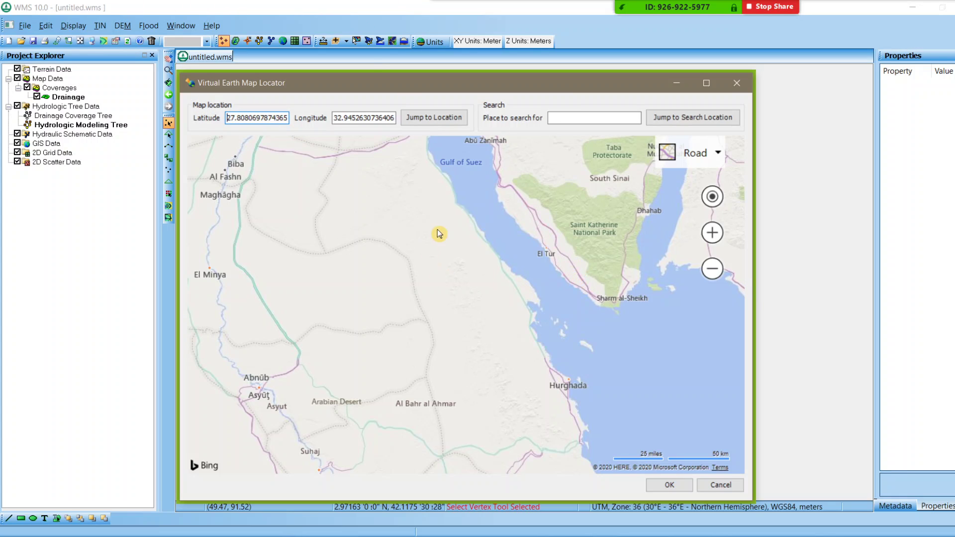
scroll(518, 248, "down", 1)
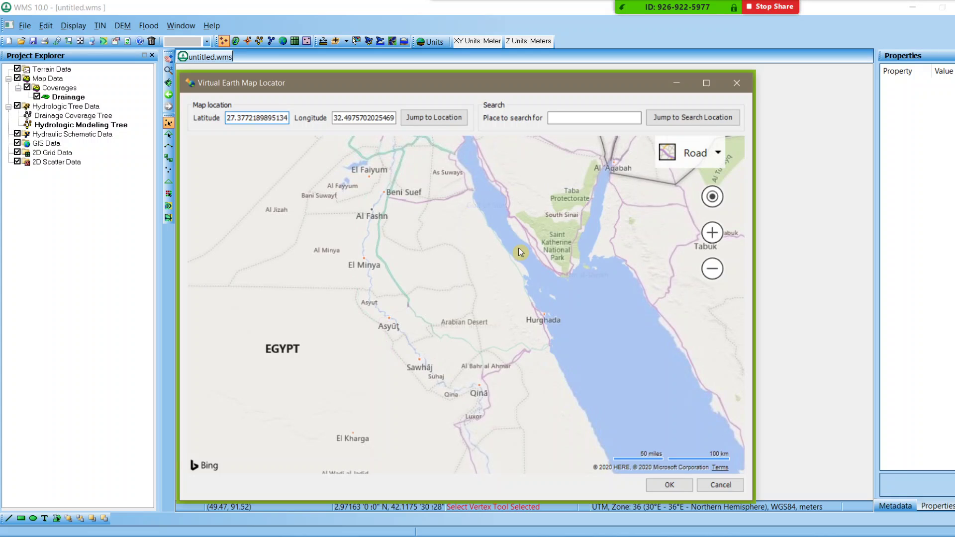
scroll(520, 253, "down", 3)
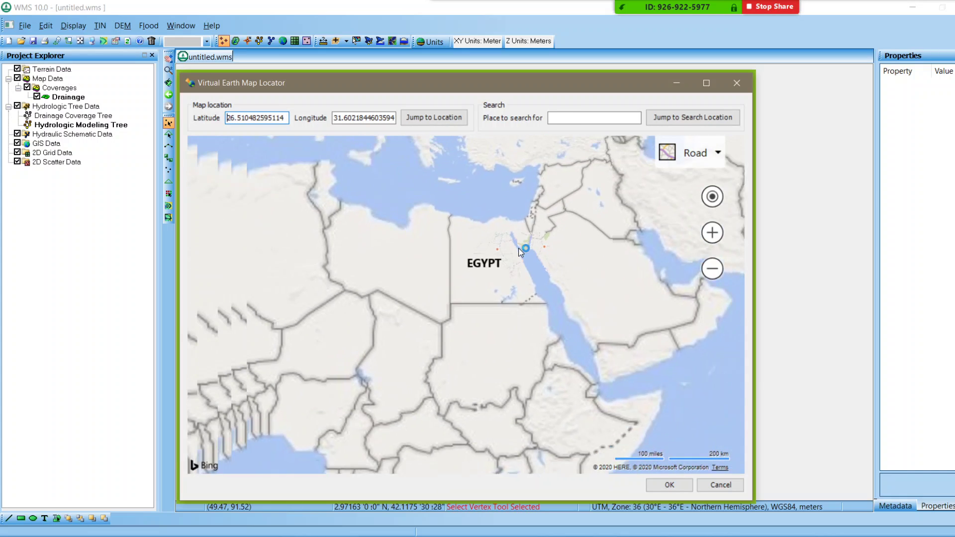
left_click(520, 252)
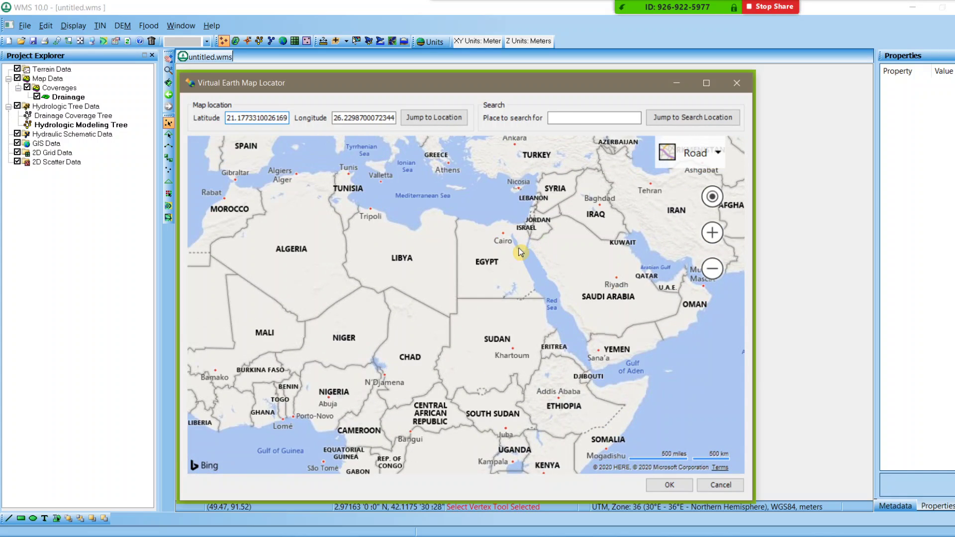
scroll(520, 253, "up", 5)
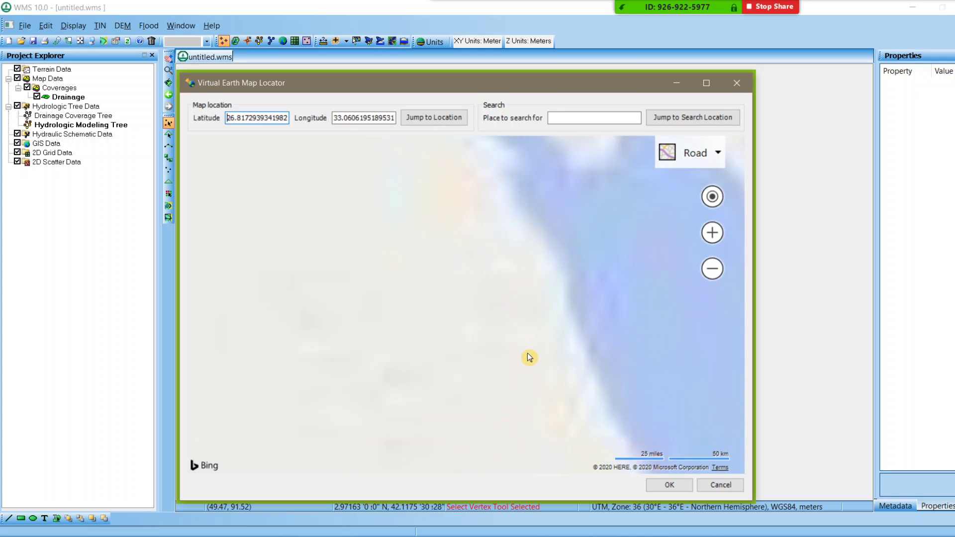
left_click_drag(523, 272, 503, 229)
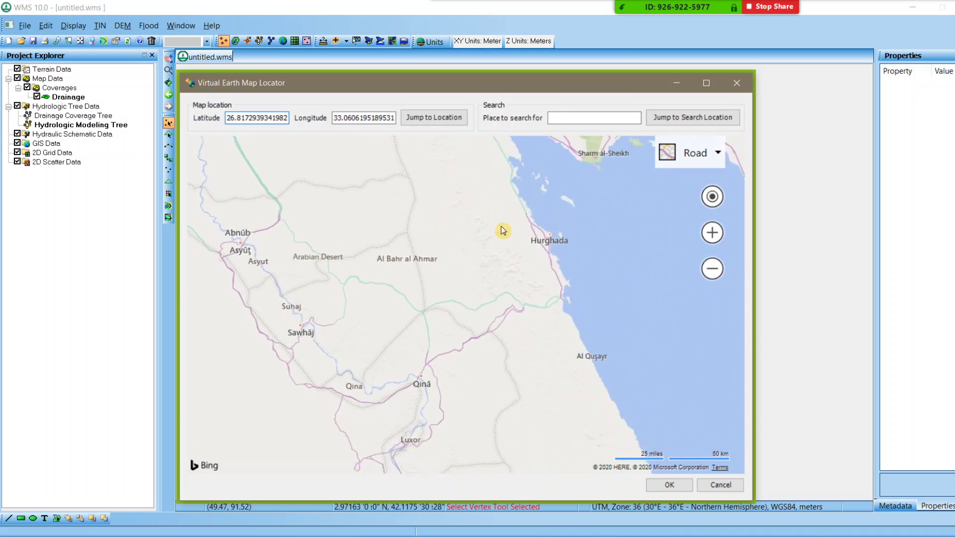
scroll(467, 157, "up", 2)
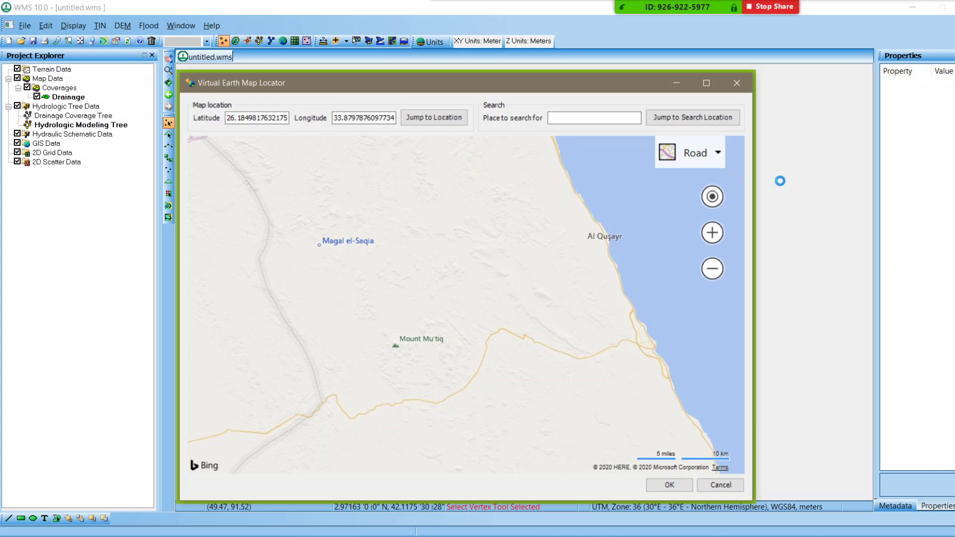
- Try the Aerial map style in the locator and return to the Road style
left_click(715, 155)
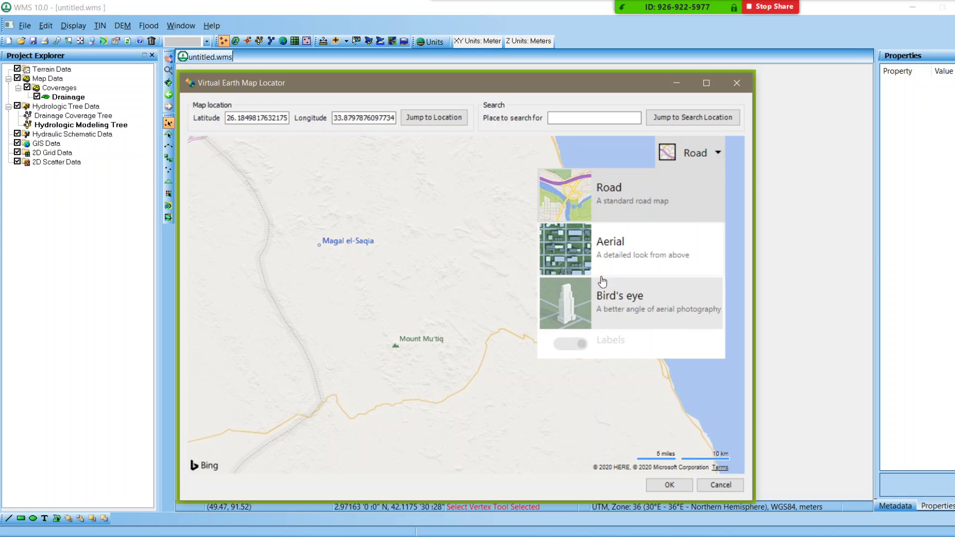
left_click(596, 255)
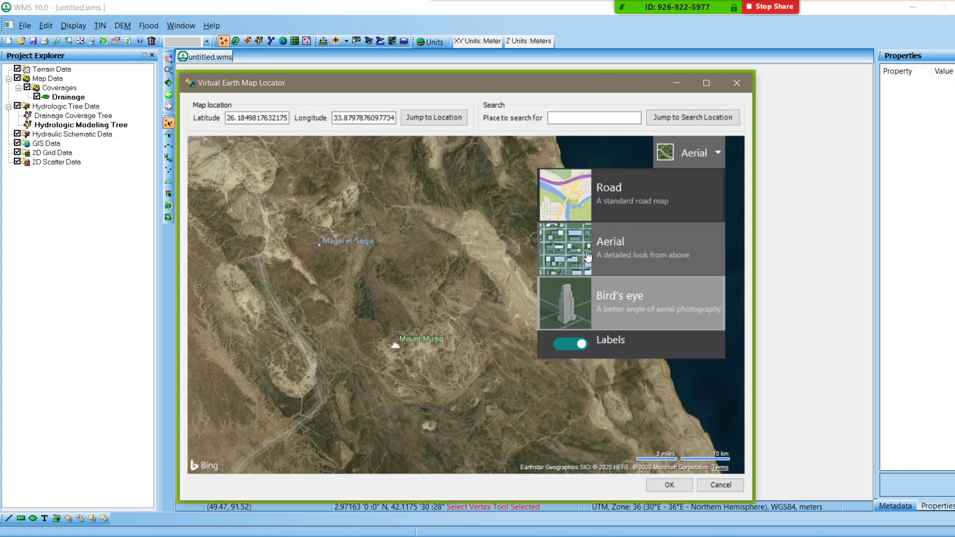
left_click(354, 241)
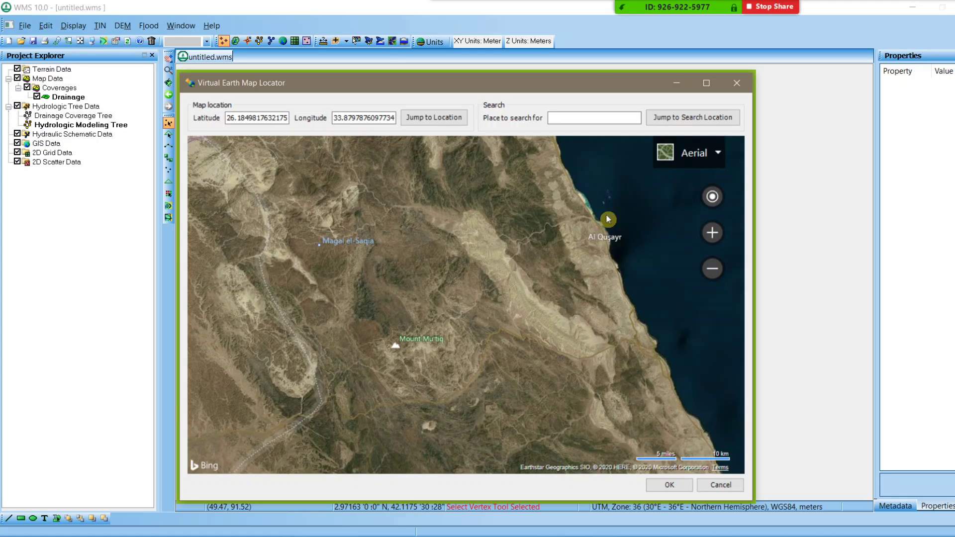
left_click(712, 150)
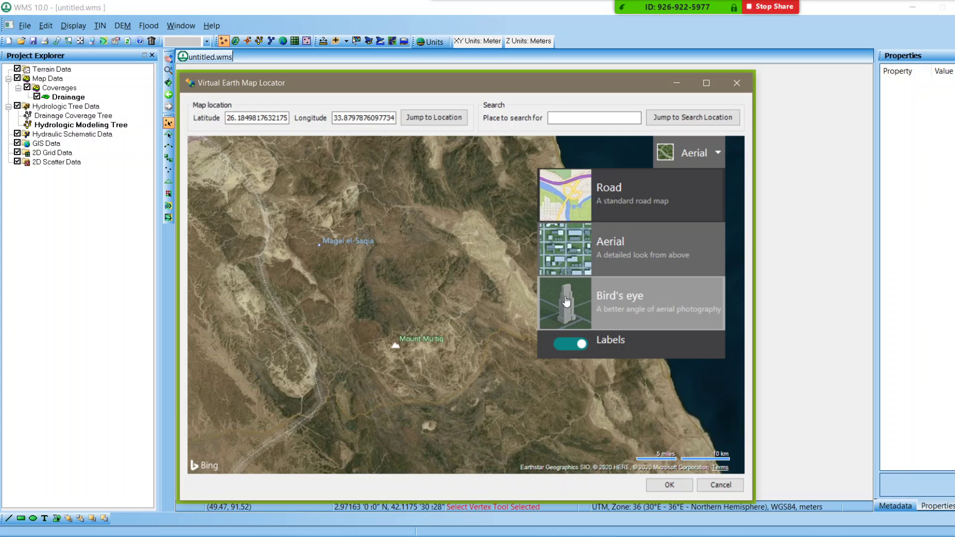
left_click(574, 203)
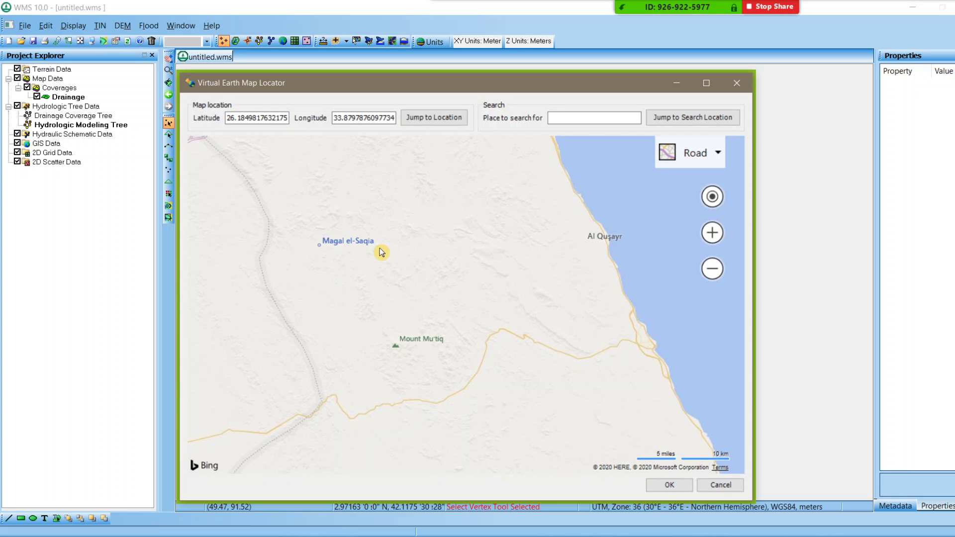
- Shift the map slightly near Al Quşayr and check the latitude and longitude of the map location
left_click_drag(492, 243, 486, 215)
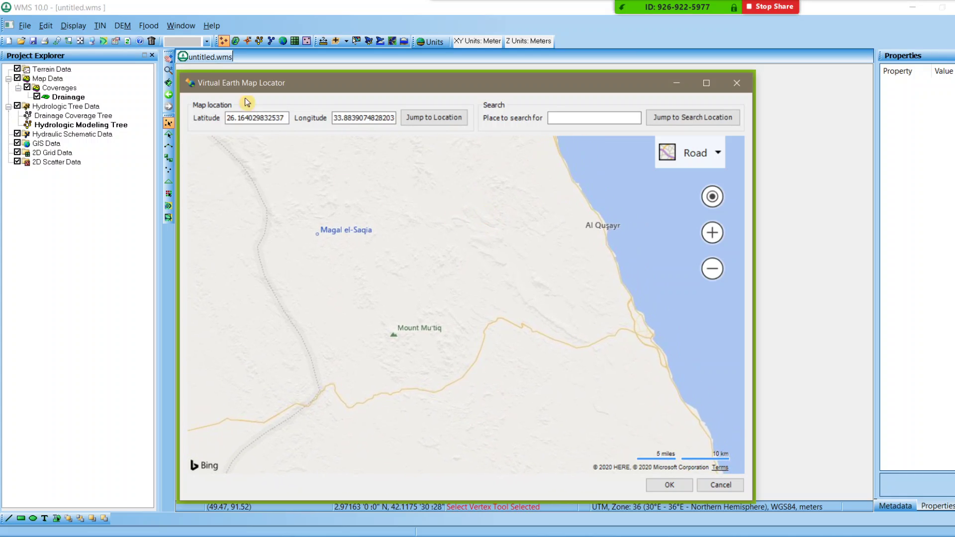
double_click(272, 119)
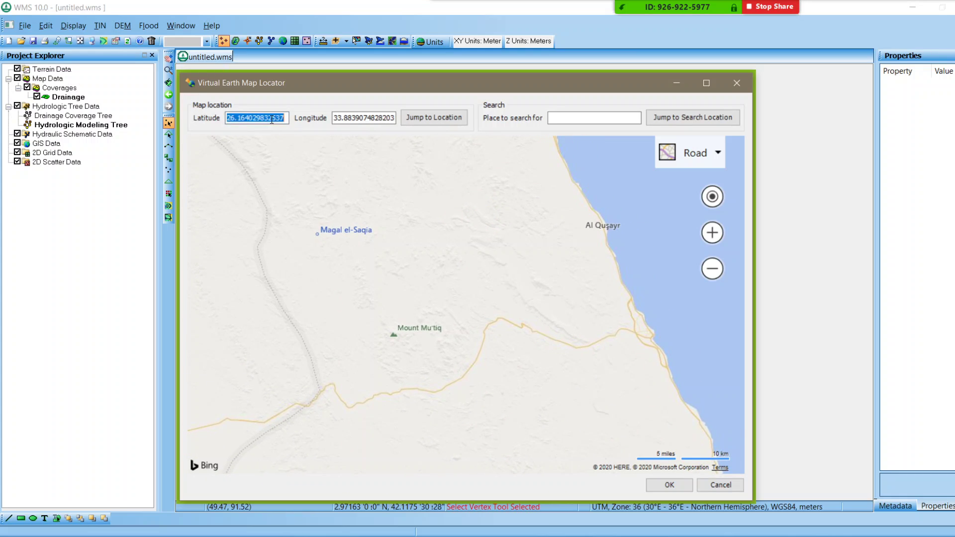
left_click(338, 117)
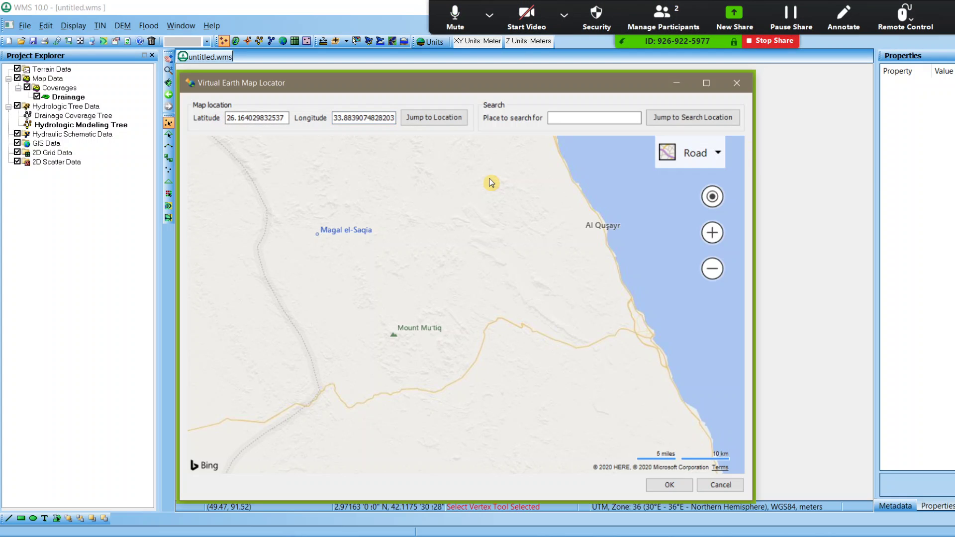
- Search for the place "Sinai" and jump the locator map to it
left_click(578, 115)
type("Sinai")
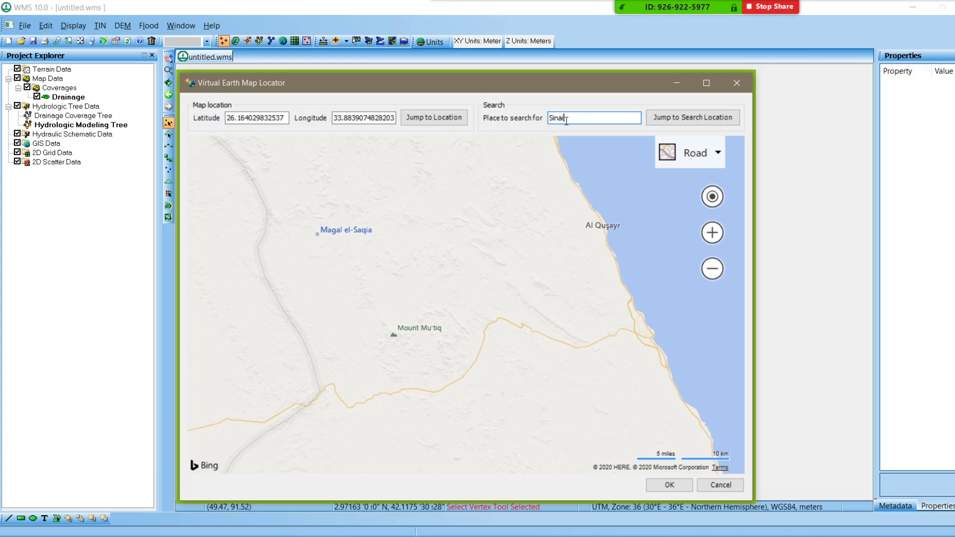
left_click(711, 120)
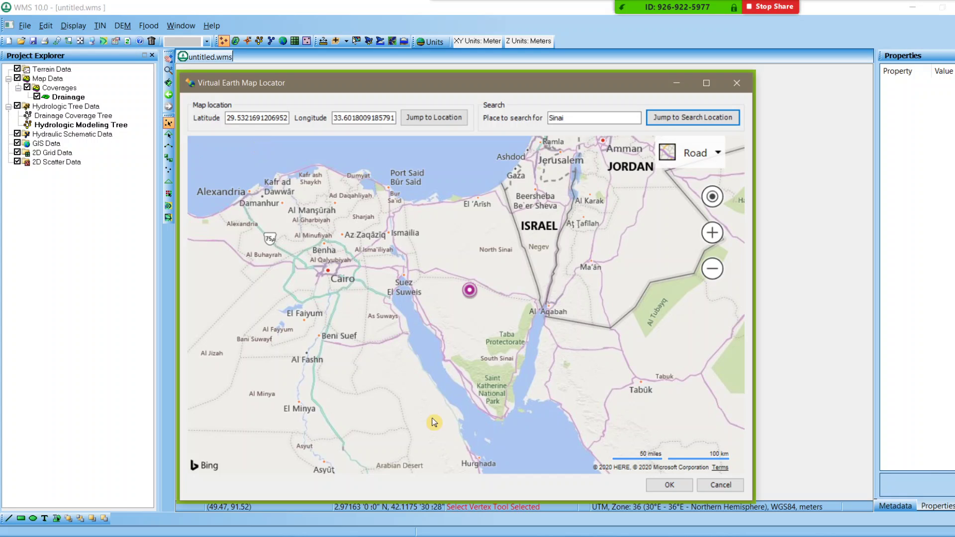
- Frame the Arabian Desert area west and southwest of Hurghada on the locator map and accept it as the project boundary
scroll(434, 422, "up", 2)
scroll(443, 264, "up", 1)
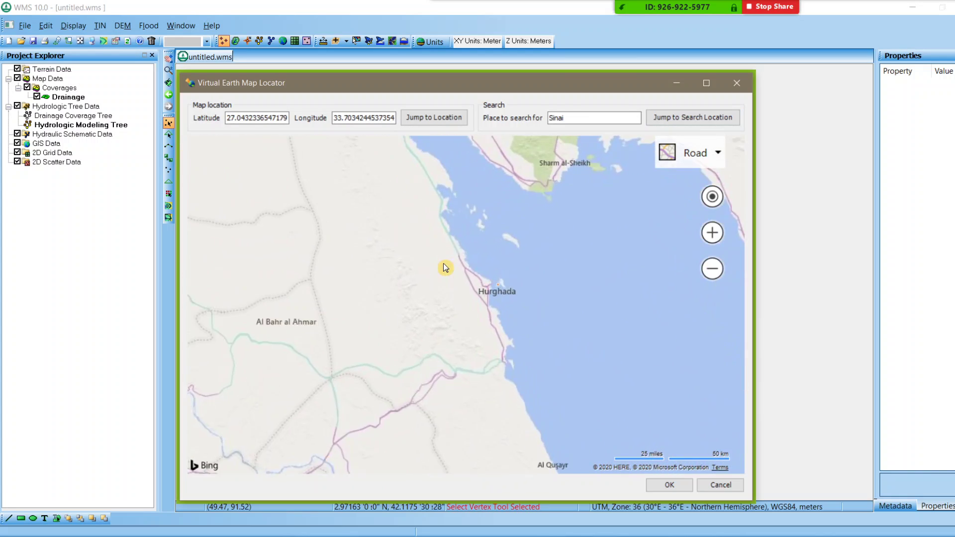
scroll(443, 264, "up", 1)
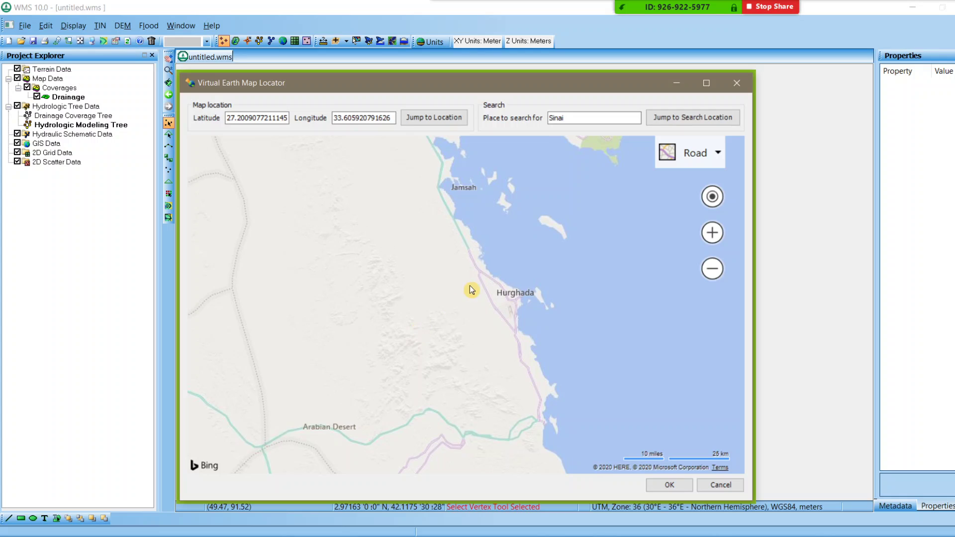
left_click_drag(469, 285, 517, 262)
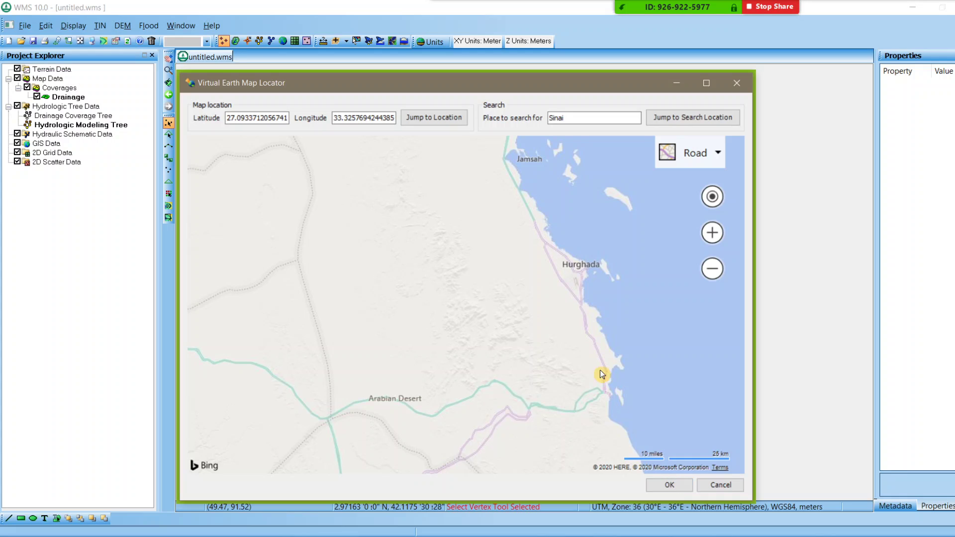
scroll(692, 343, "down", 1)
scroll(647, 346, "down", 1)
scroll(625, 344, "up", 2)
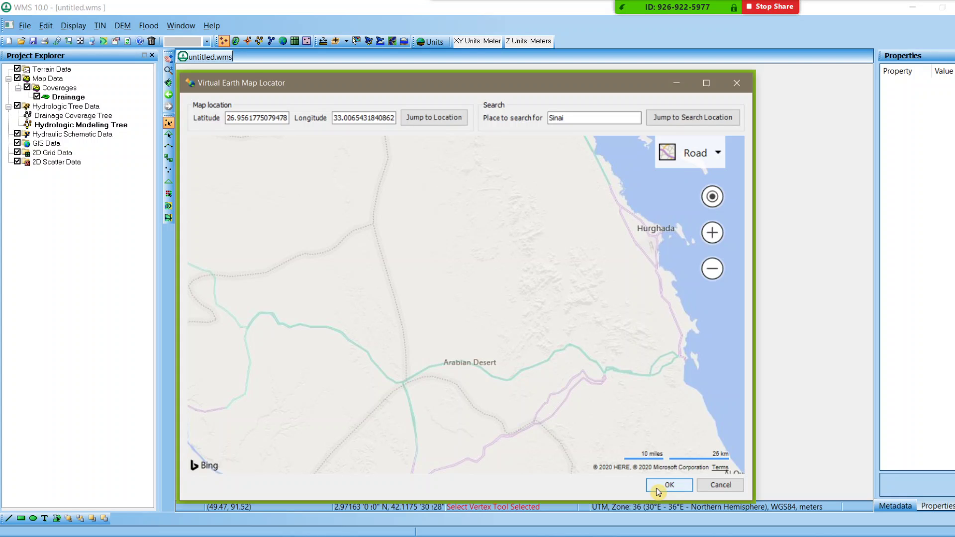
left_click(664, 151)
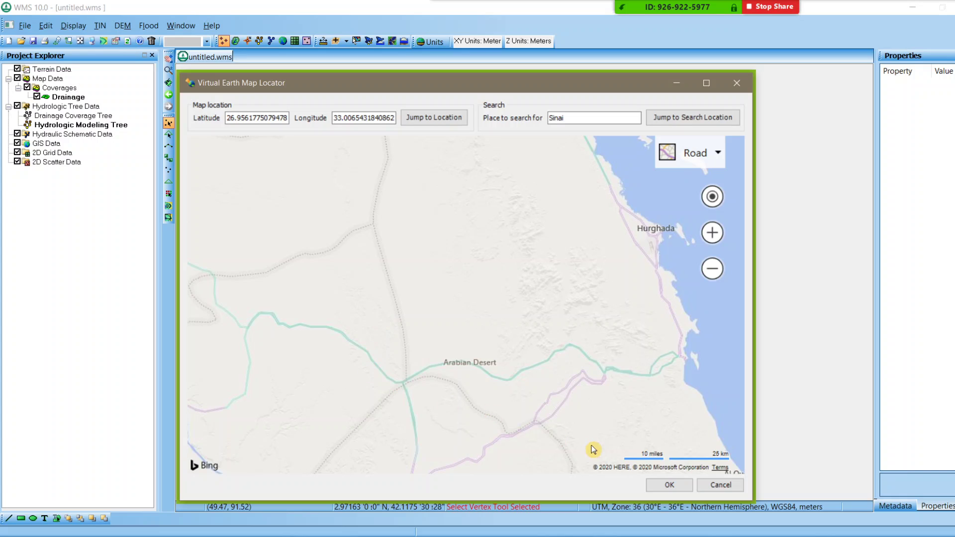
left_click(661, 488)
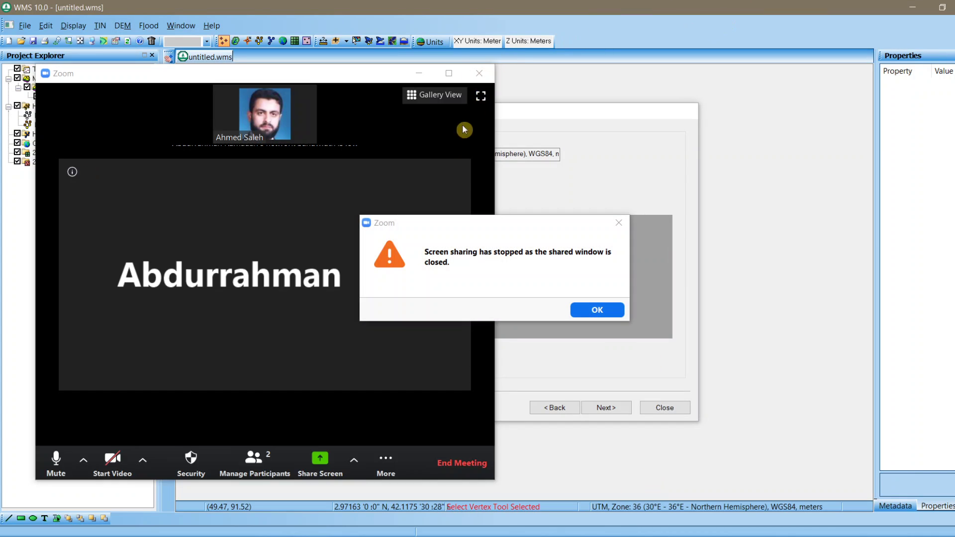
- Dismiss the Zoom alert about the stopped sharing and share the WMS window in the meeting again
left_click(594, 311)
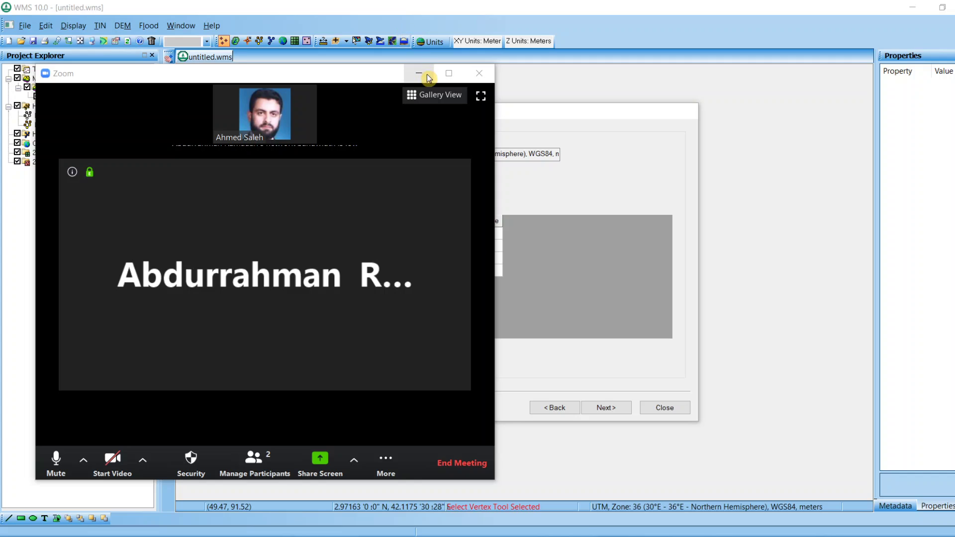
left_click(333, 467)
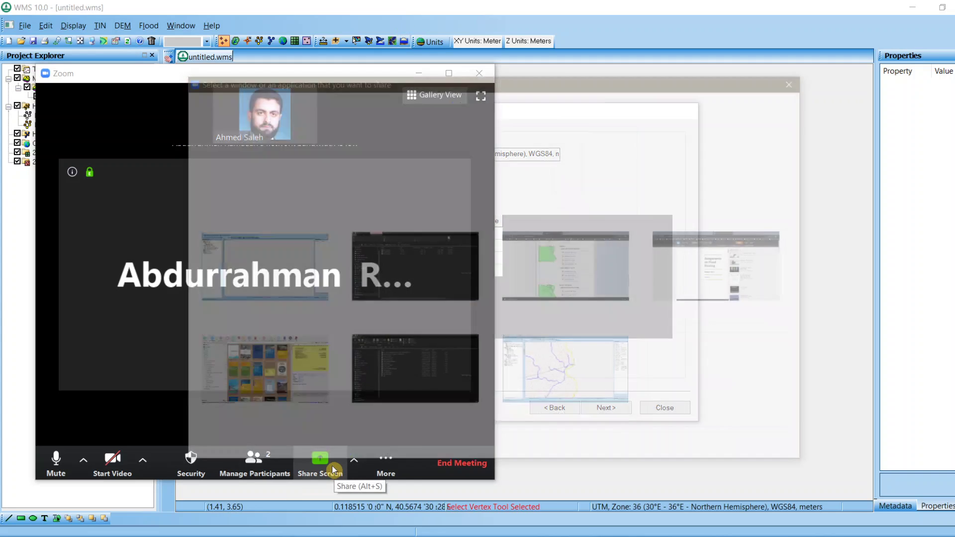
double_click(267, 231)
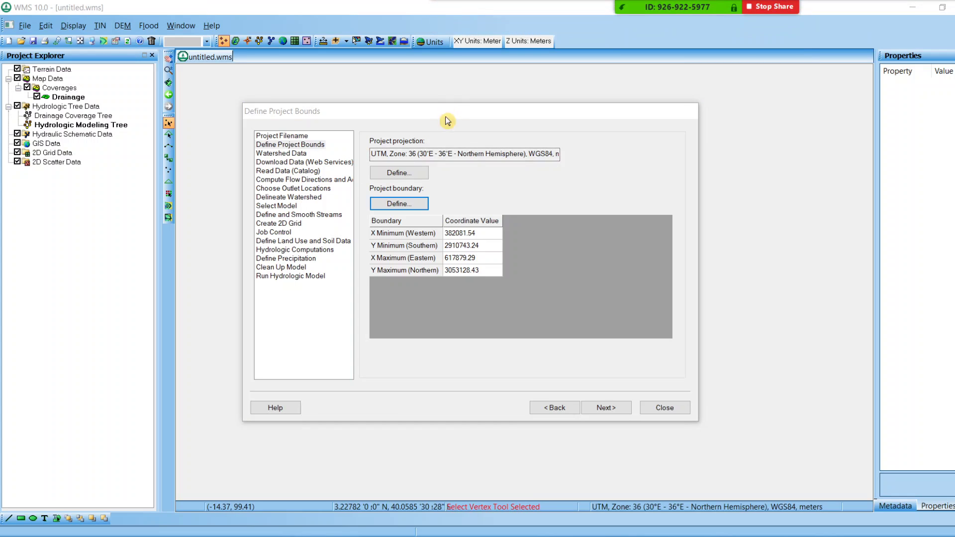
- Review the western, southern, eastern and northern limits and their coordinate values in the project boundary table
left_click(477, 237)
left_click(473, 245)
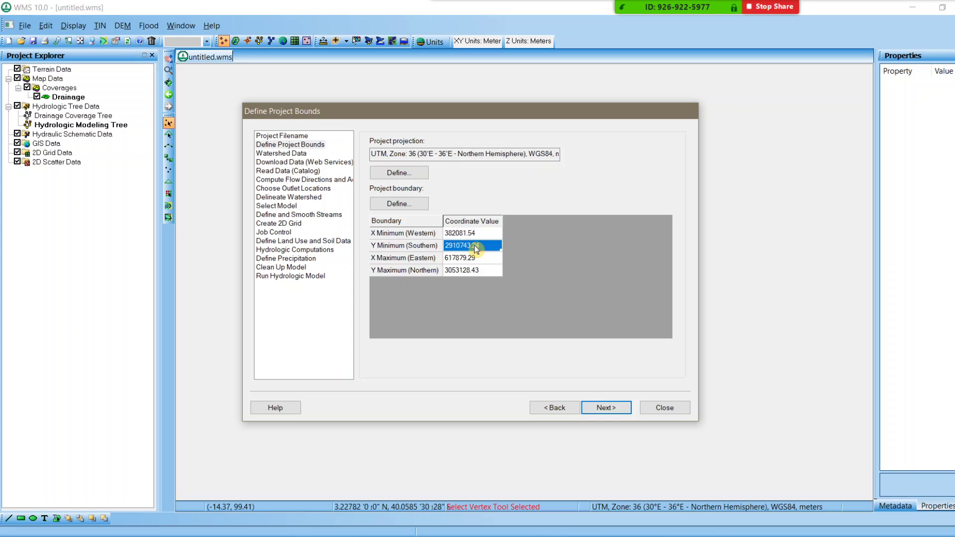
left_click(475, 256)
left_click(478, 270)
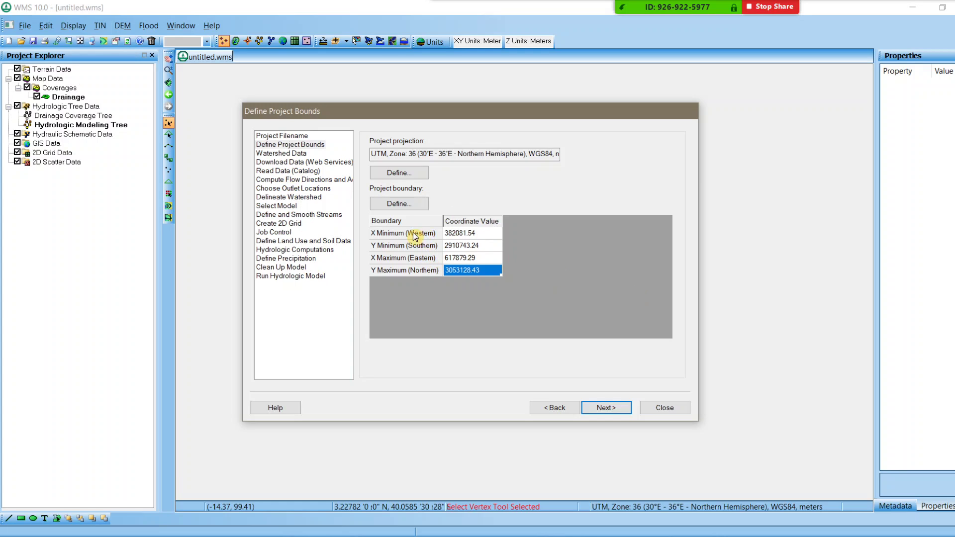
left_click(384, 233)
left_click(391, 245)
left_click(409, 233)
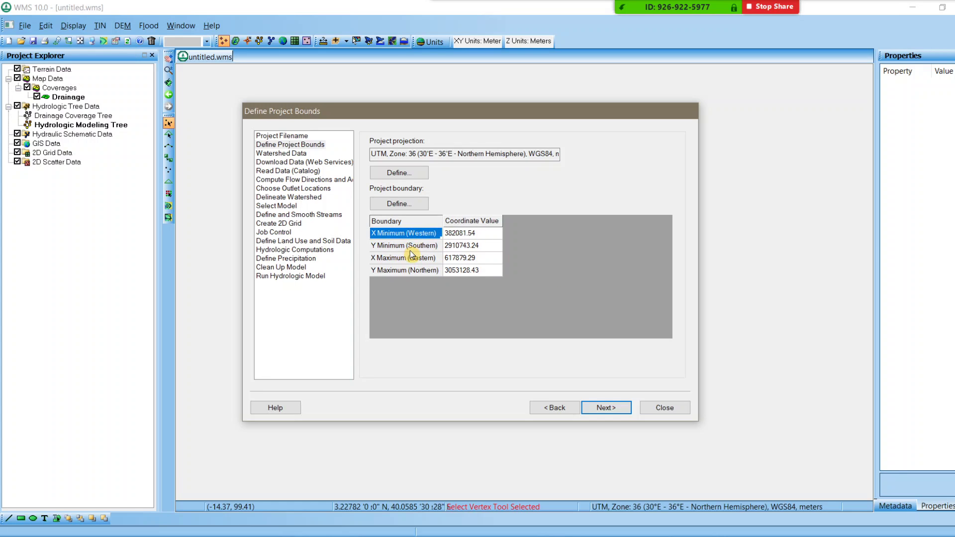
left_click(414, 246)
left_click(413, 258)
left_click(412, 271)
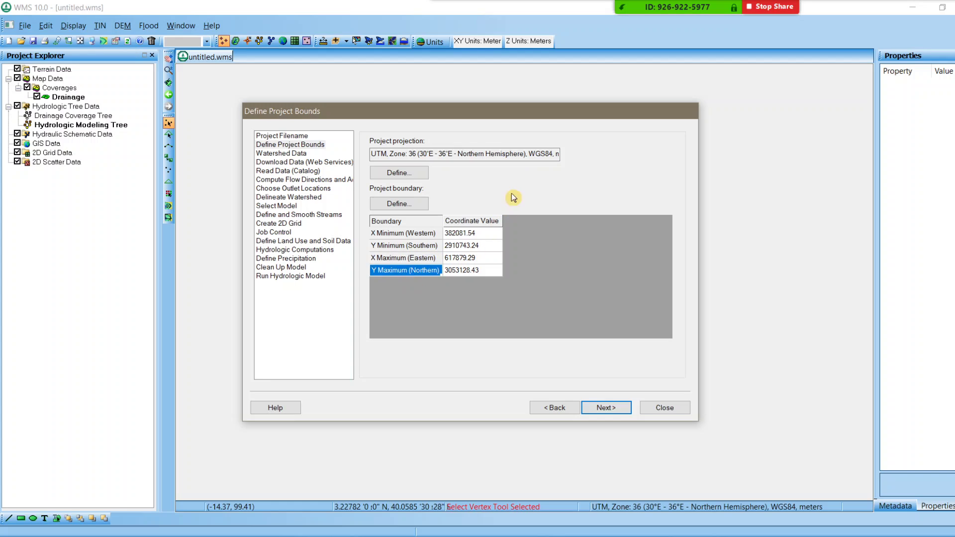
left_click(244, 418)
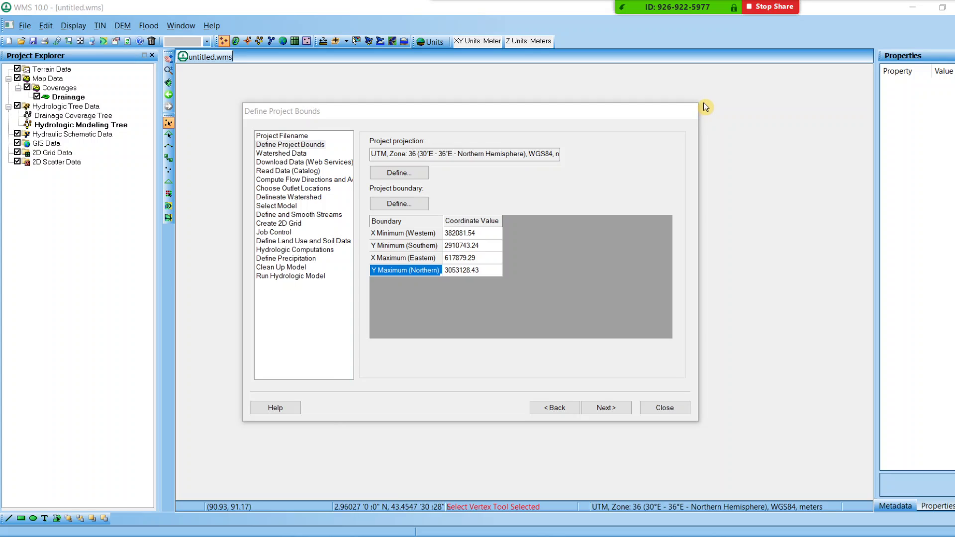
- Go through the four boundary coordinate values again and check the project projection they refer to
left_click(460, 237)
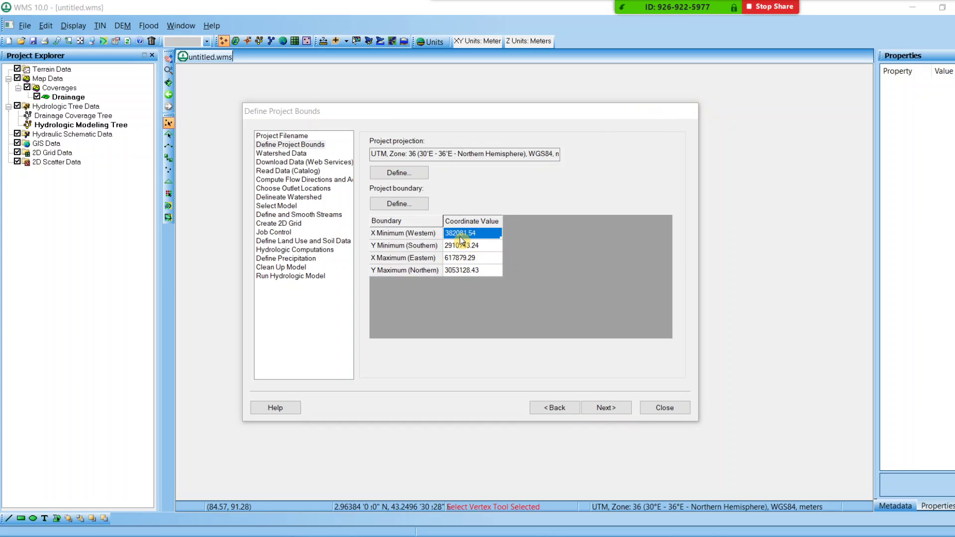
left_click(465, 246)
left_click(470, 258)
left_click(475, 271)
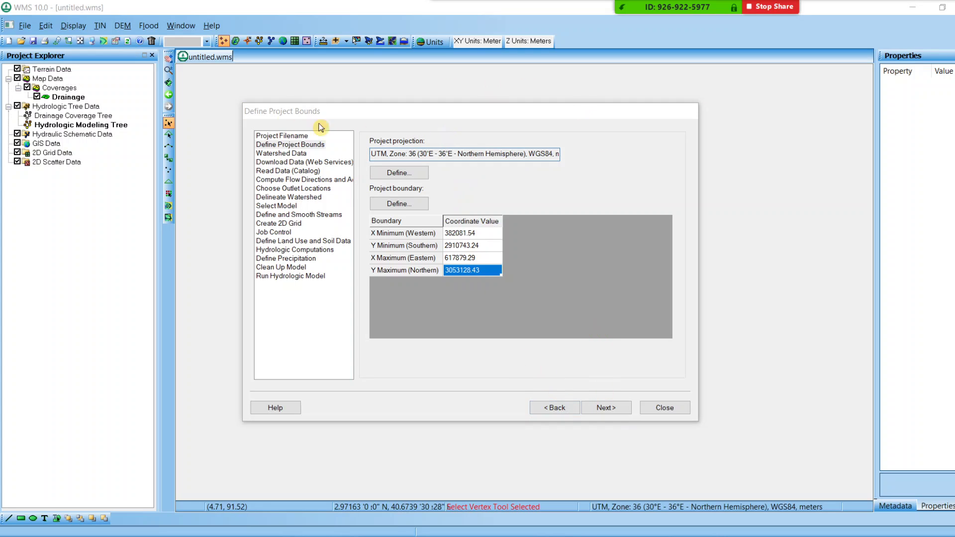
left_click(416, 154)
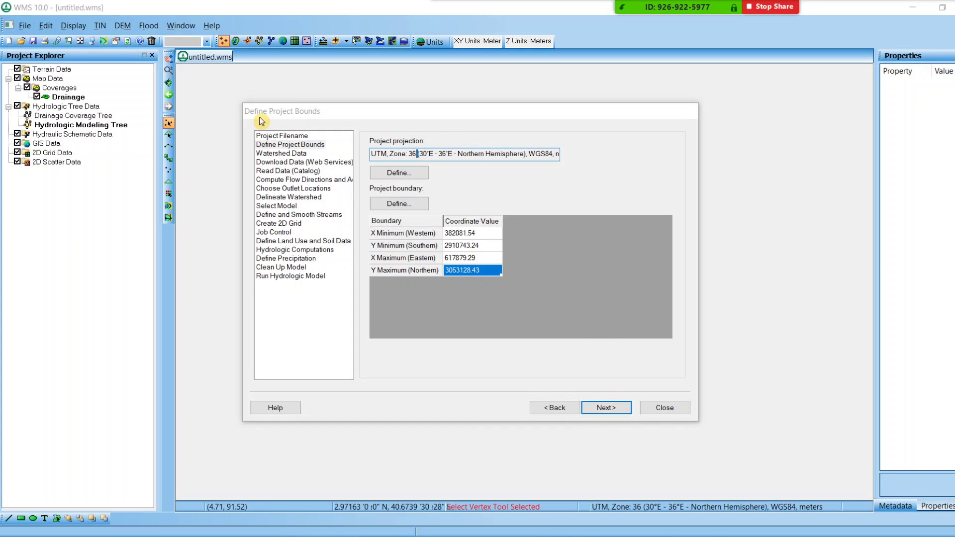
- Accept the project bounds and advance the wizard to the Watershed Data page
left_click(271, 145)
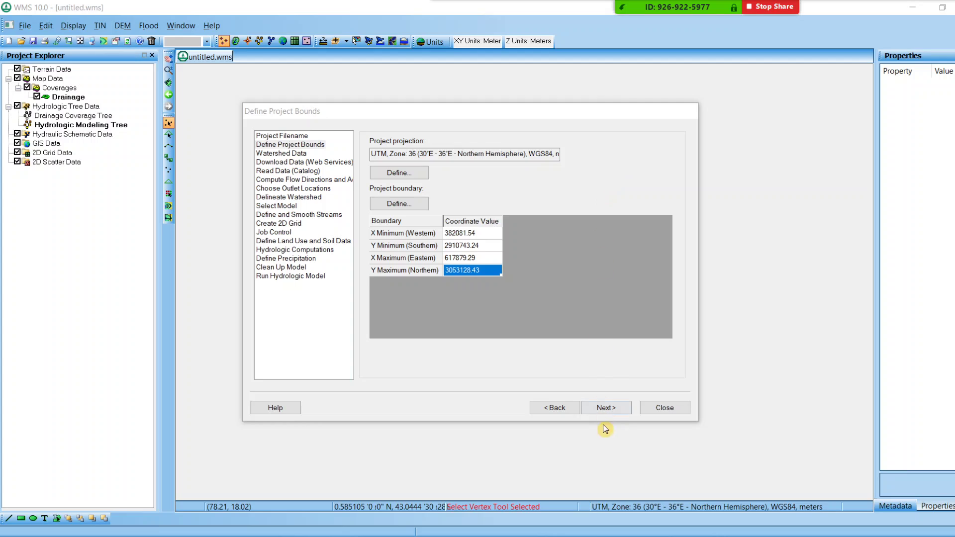
left_click(607, 407)
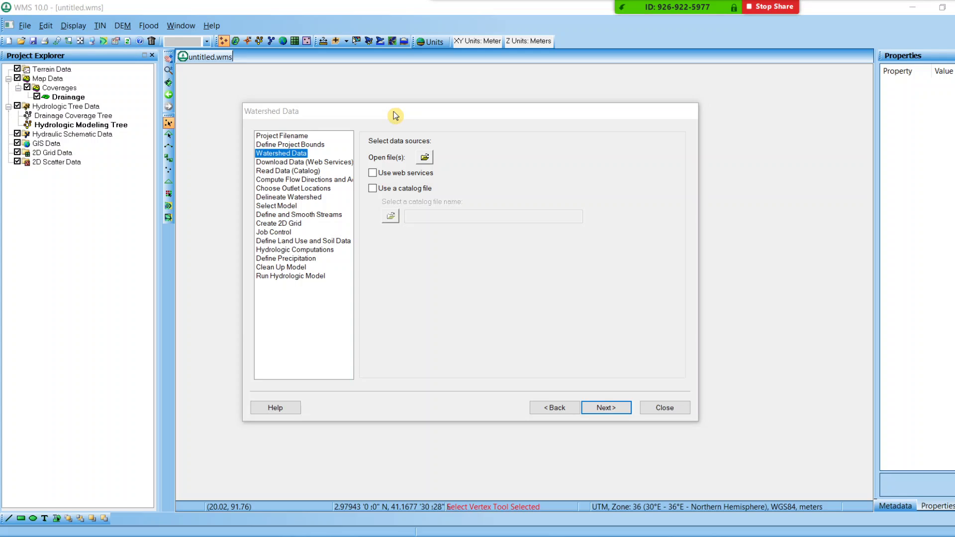
left_click(396, 116)
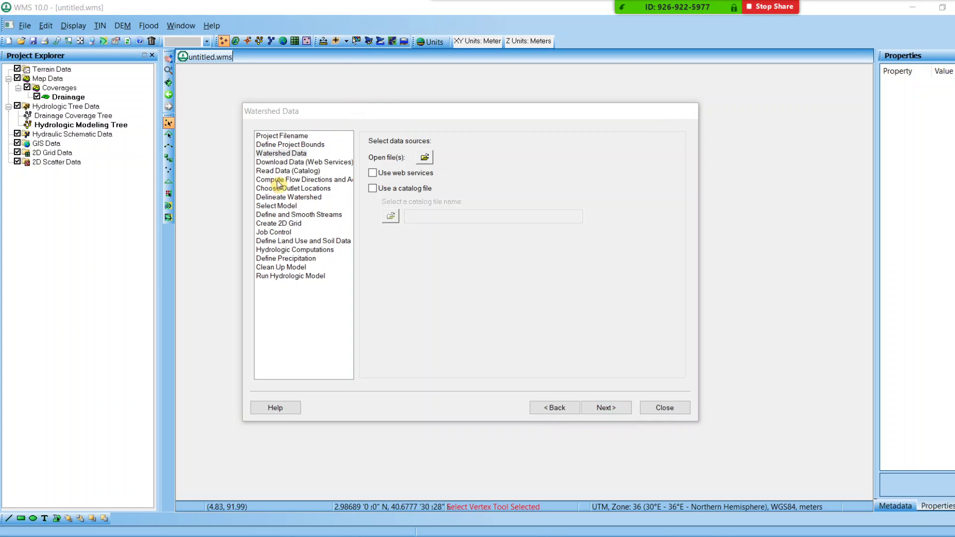
- Open the Download Data (Web Services) page and widen its Data Type column so the source names can be read
left_click(283, 162)
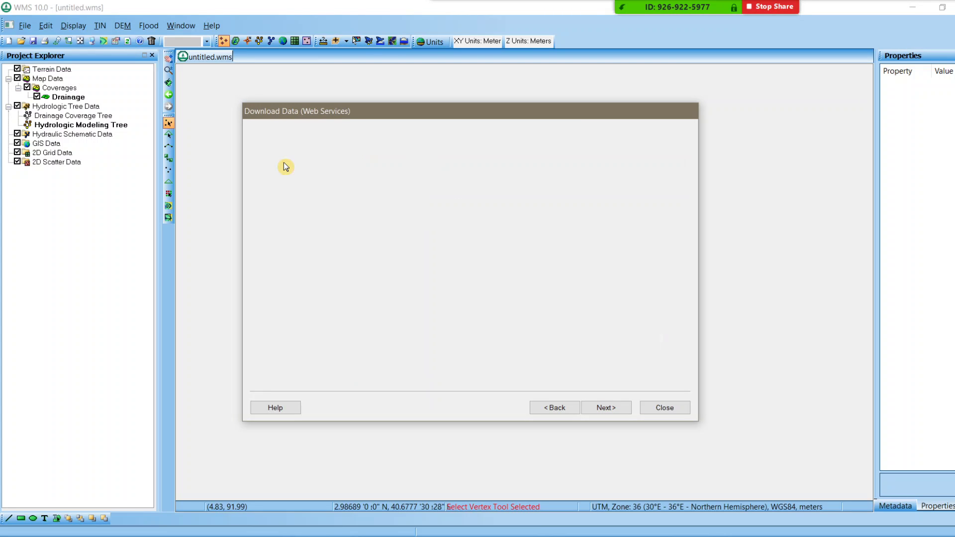
left_click(286, 154)
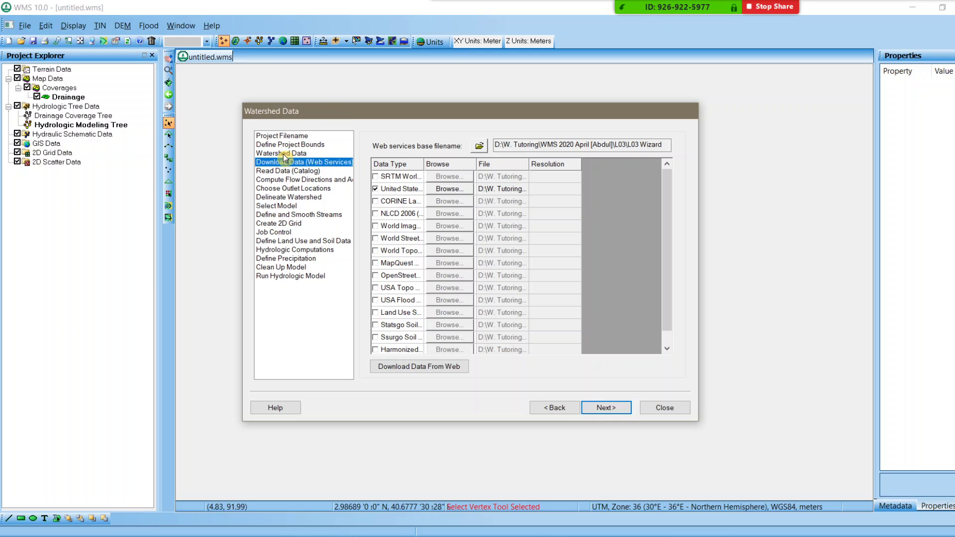
left_click(273, 163)
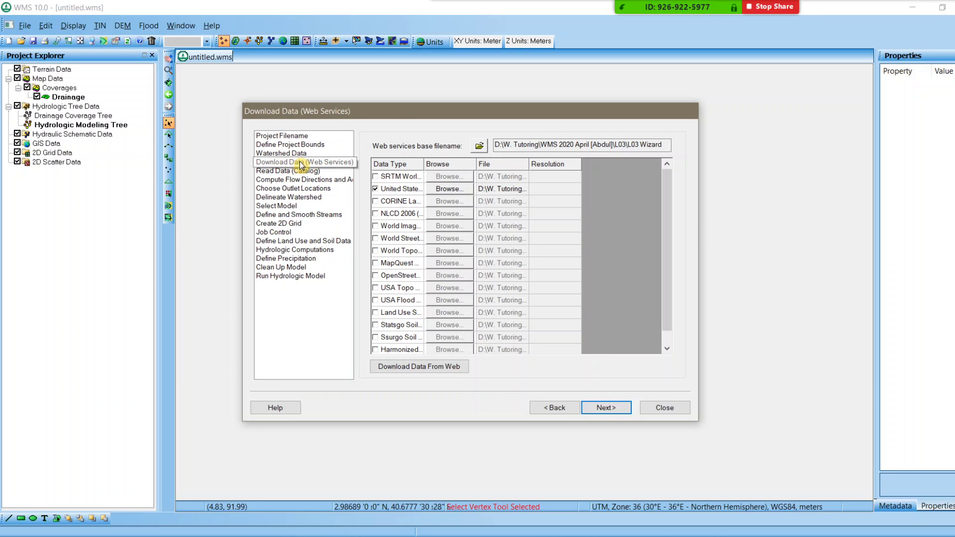
left_click_drag(510, 112, 488, 63)
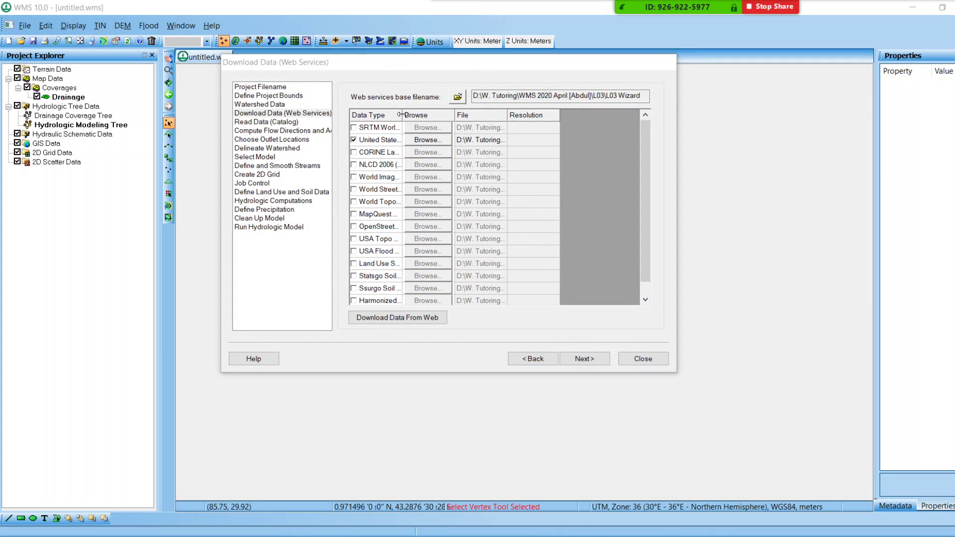
left_click_drag(403, 114, 457, 115)
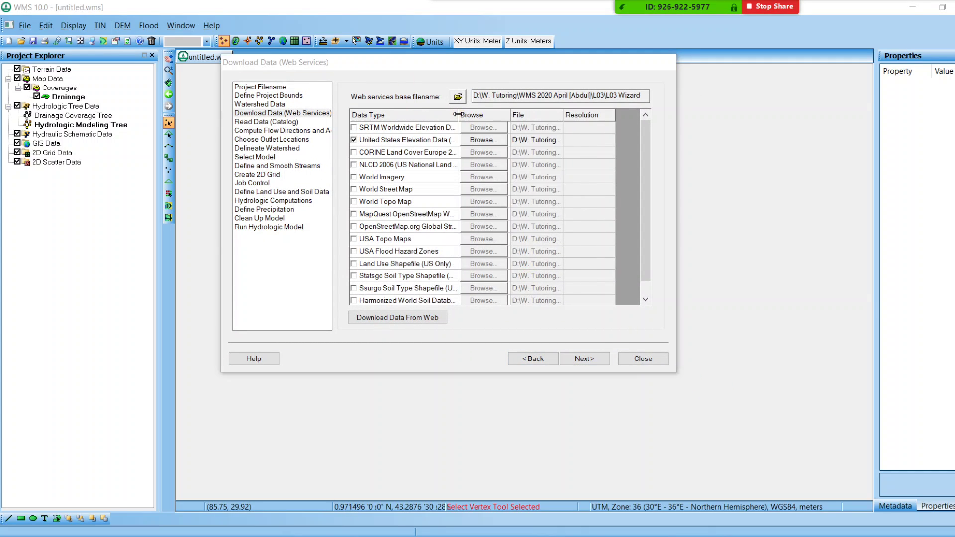
- Go through the web service data types, from SRTM worldwide elevation to the harmonized world soil database
scroll(403, 138, "down", 1)
scroll(403, 138, "up", 1)
left_click(397, 128)
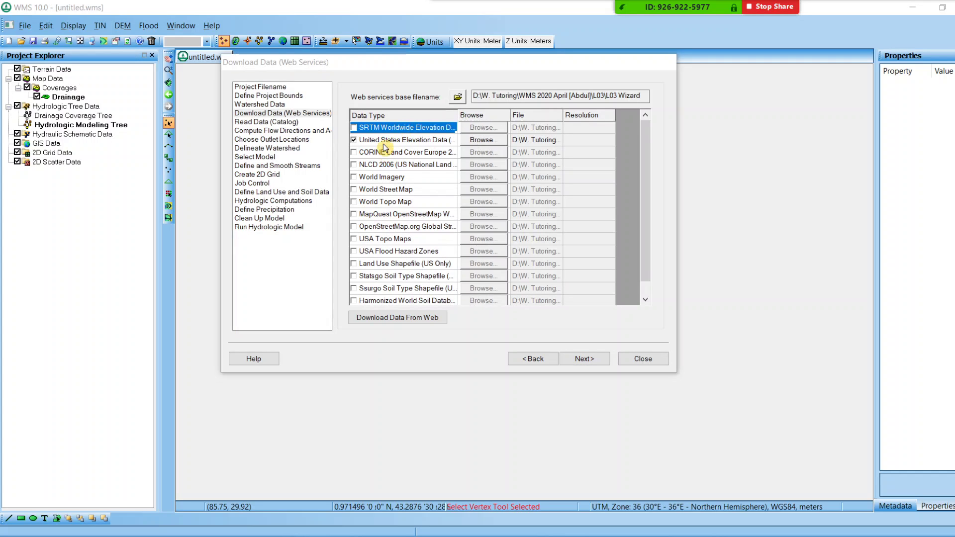
left_click(385, 141)
left_click(381, 164)
left_click(382, 189)
left_click(384, 214)
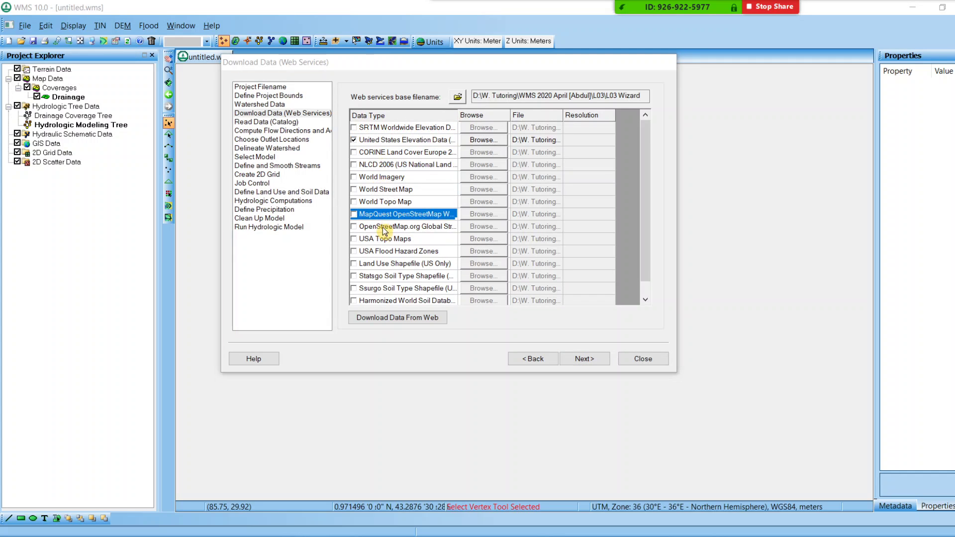
left_click(386, 239)
left_click(391, 251)
left_click(390, 276)
left_click(390, 300)
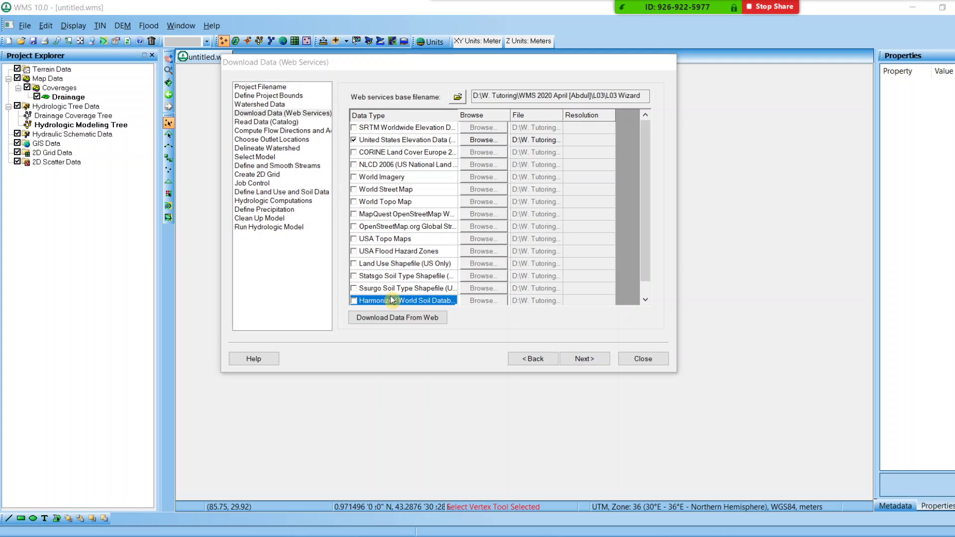
scroll(391, 299, "down", 1)
scroll(386, 268, "up", 1)
- Return to the Watershed Data page and look through the EGY_outline_SHP folder without loading a file
left_click(281, 106)
left_click(262, 106)
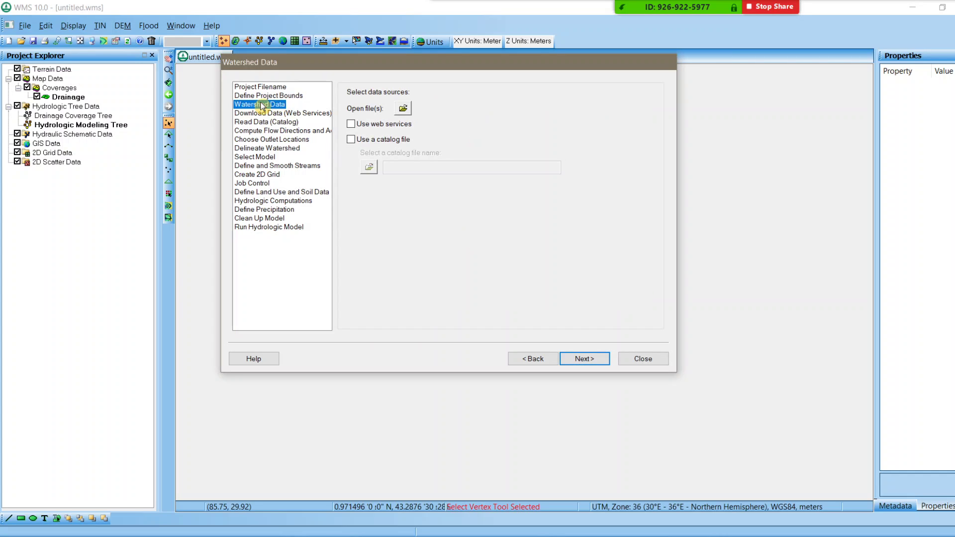
left_click(403, 108)
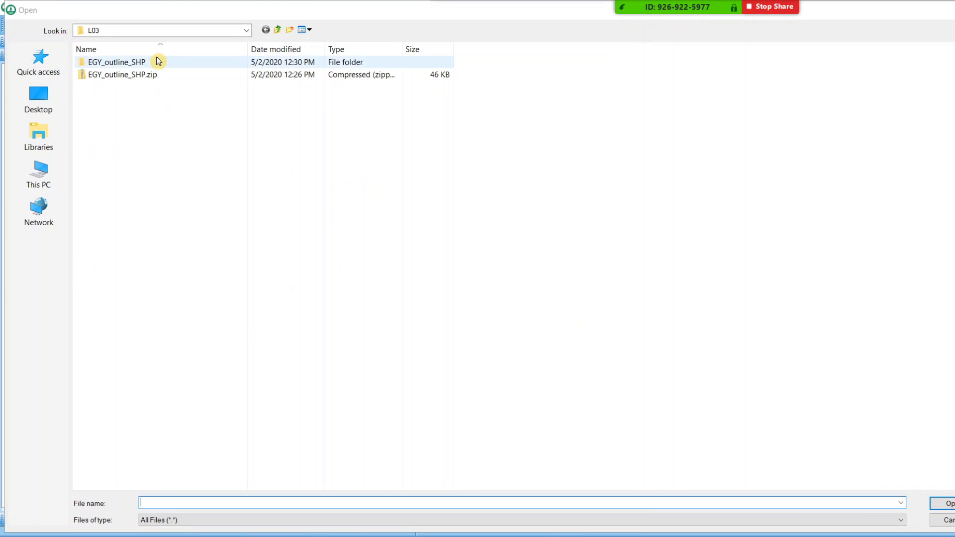
double_click(157, 58)
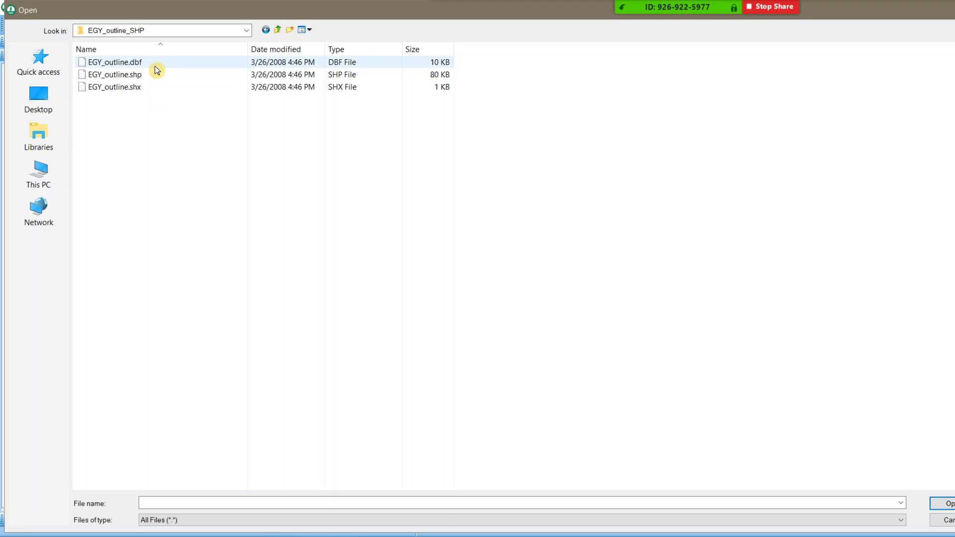
left_click(942, 520)
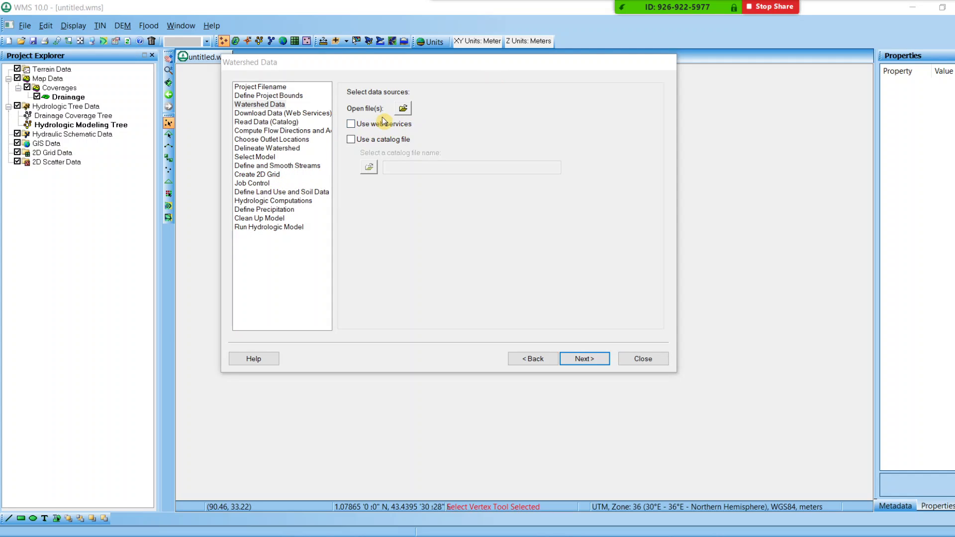
- Load EGY_outline.shp from the EGY_outline_SHP folder as a watershed data source
left_click(409, 108)
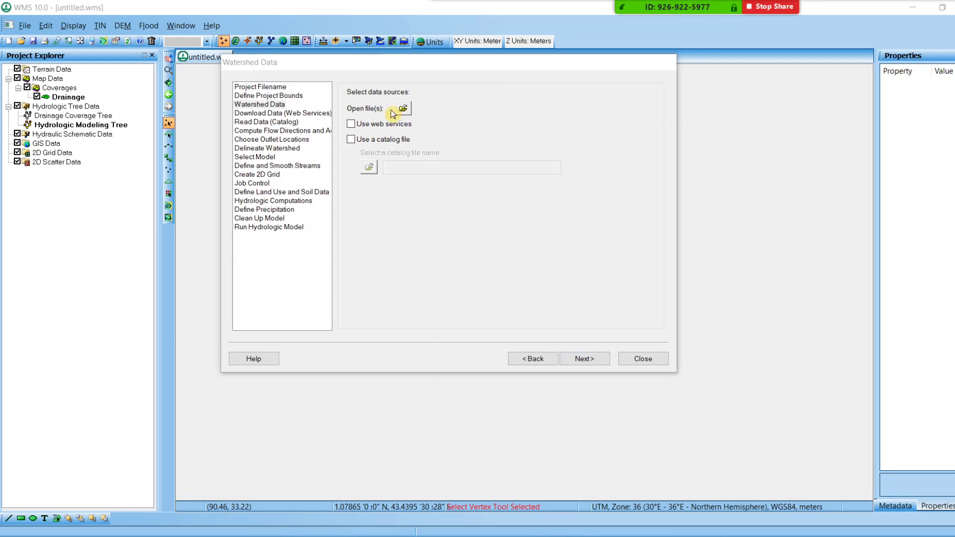
left_click(404, 109)
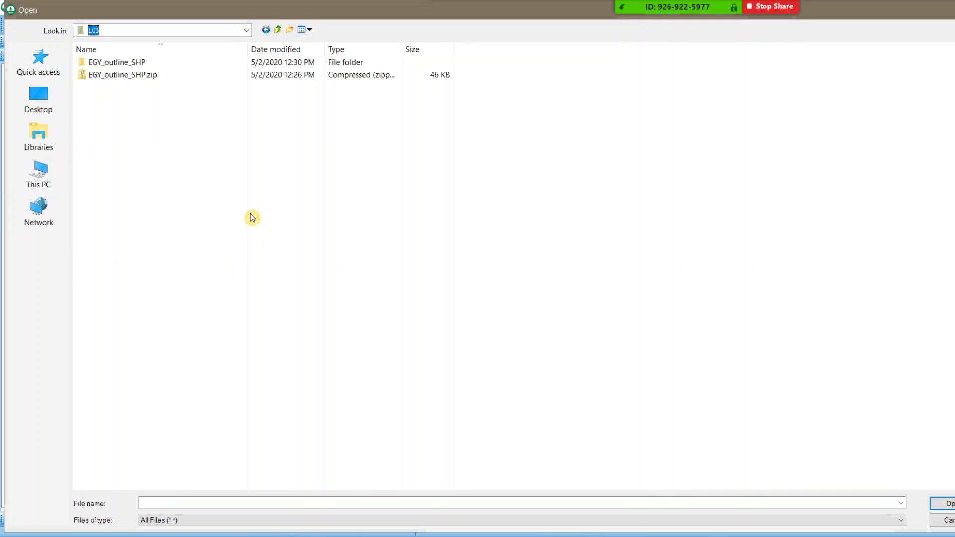
double_click(155, 62)
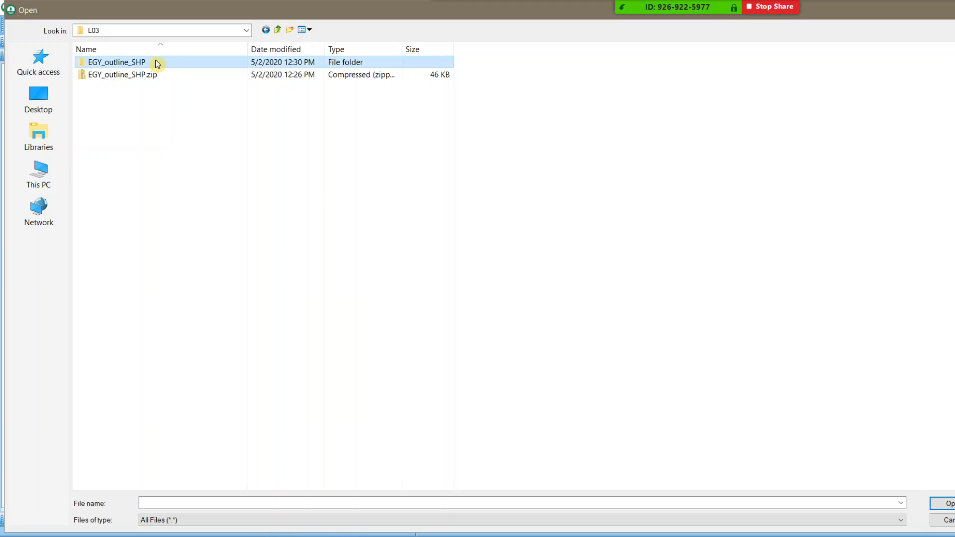
left_click(138, 75)
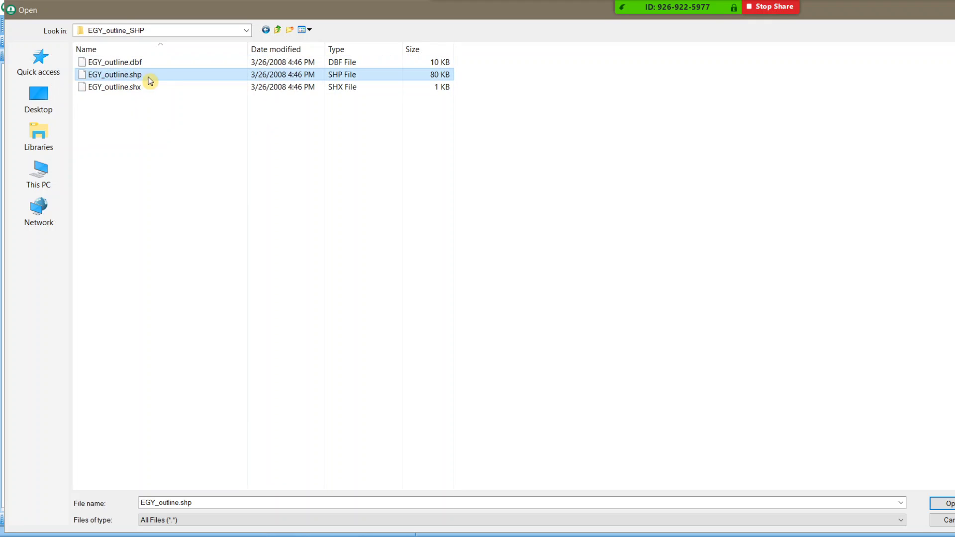
left_click(947, 504)
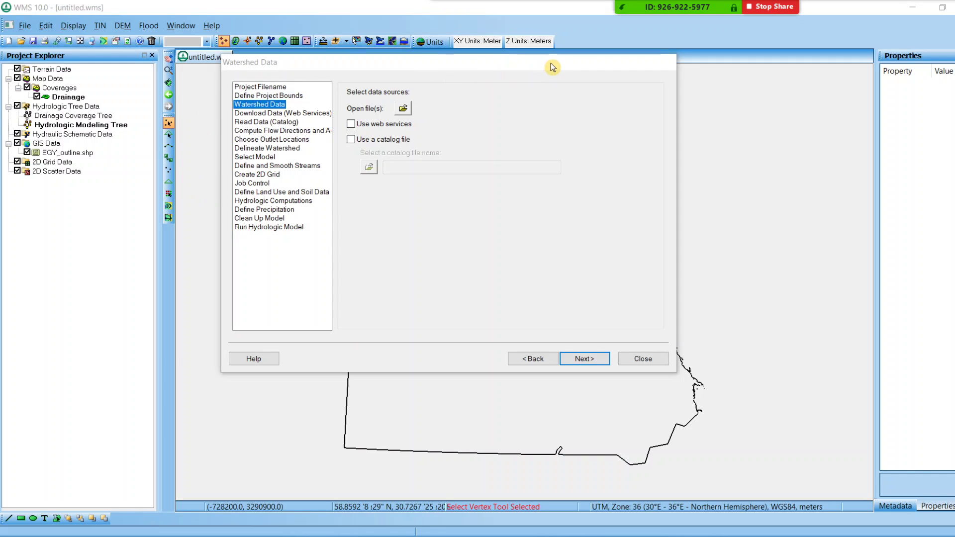
- Move the wizard off the Egypt outline and select the EGY_outline.shp layer under GIS Data
left_click_drag(551, 65, 797, 331)
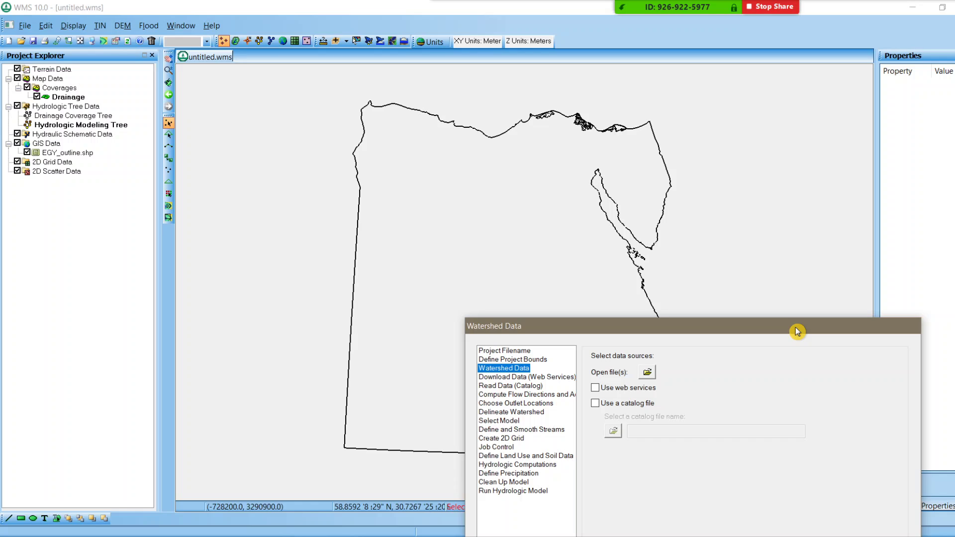
left_click_drag(797, 332, 700, 200)
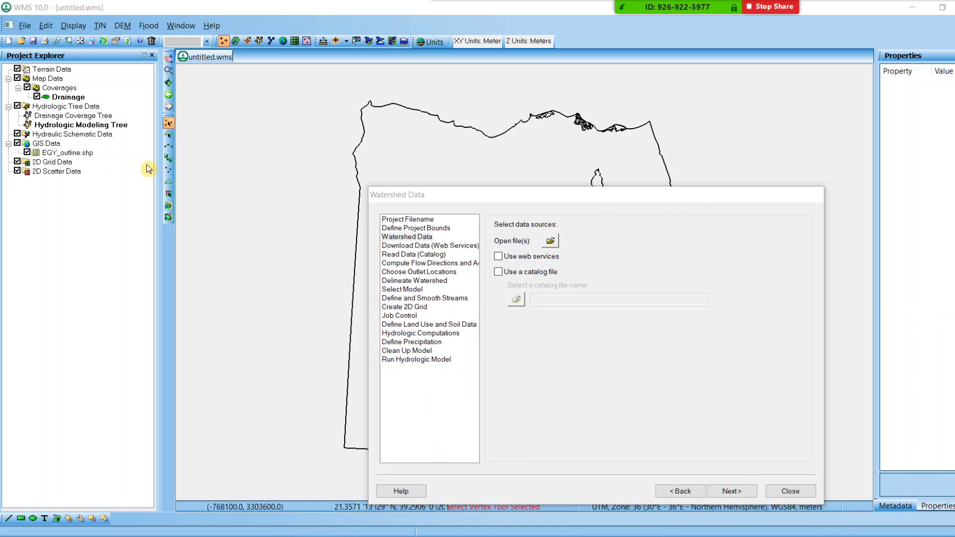
left_click(58, 156)
left_click(76, 157)
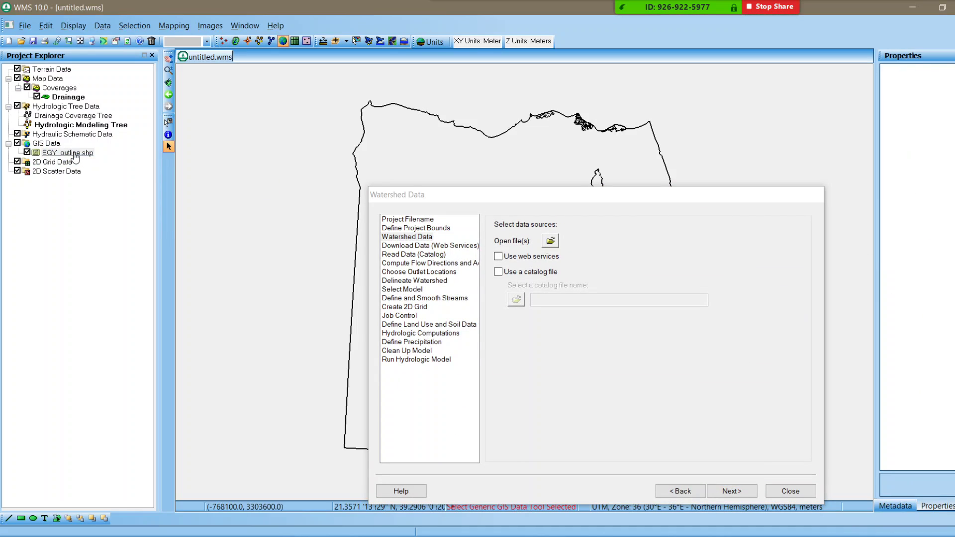
- Reopen the data file browser to examine the EGY_outline files and point out EGY_outline.shp, leaving without loading it again
left_click(551, 242)
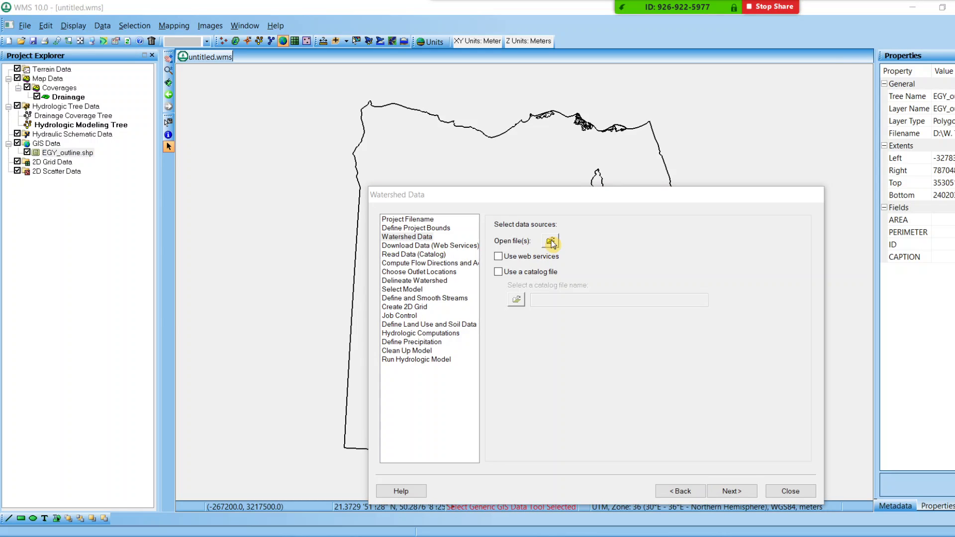
left_click(548, 202)
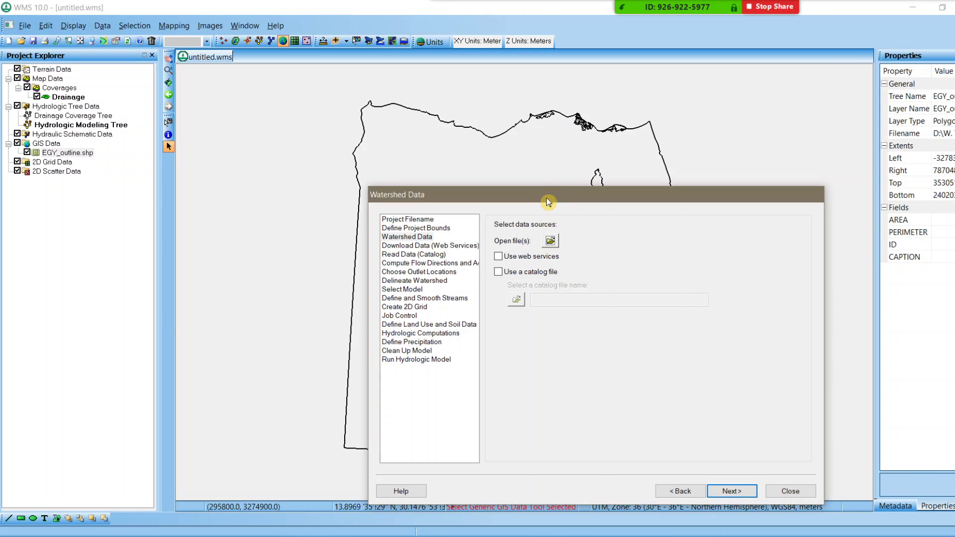
left_click_drag(548, 202, 502, 137)
left_click(505, 176)
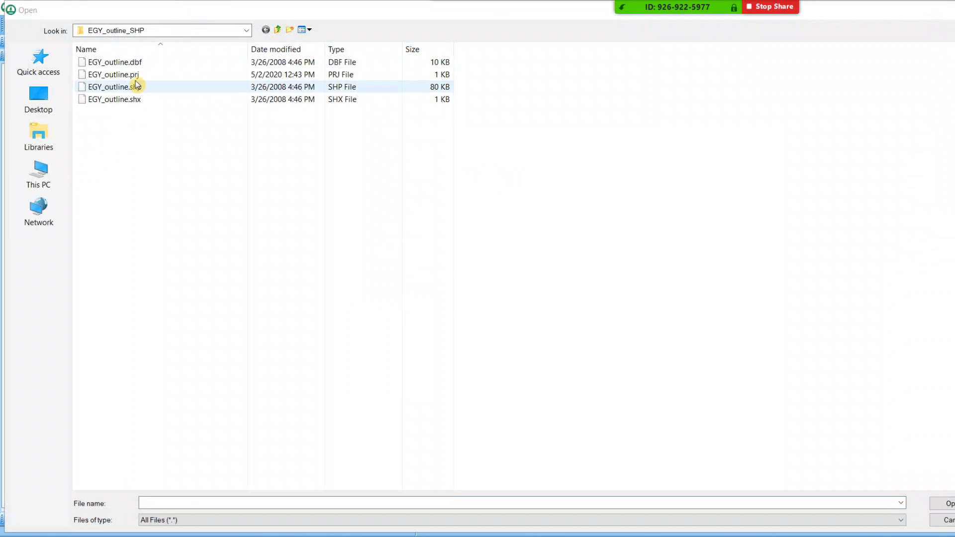
left_click(136, 86)
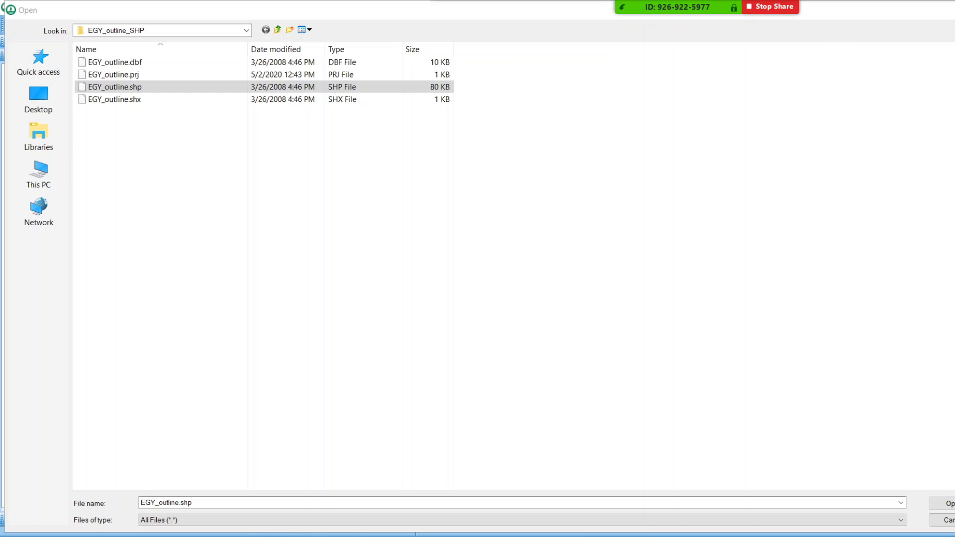
left_click(948, 520)
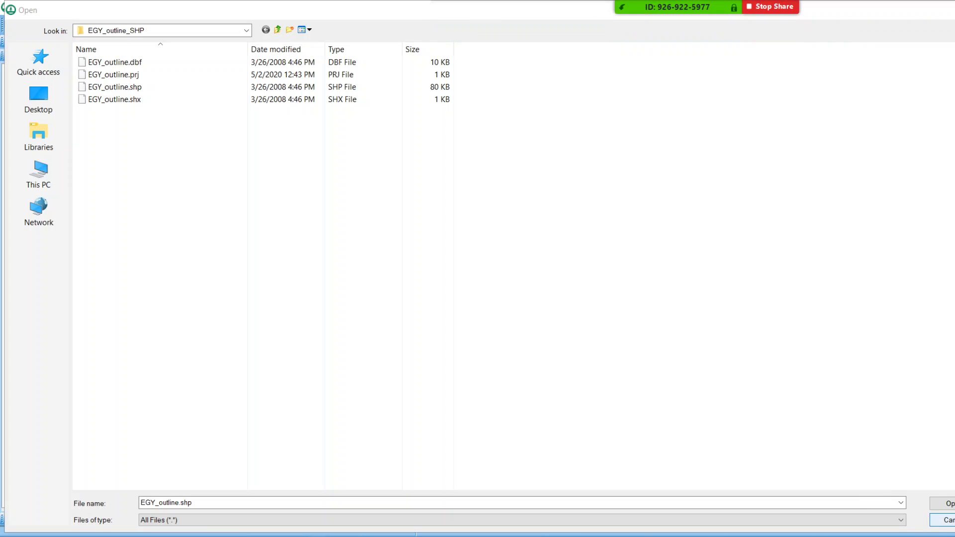
key("Return")
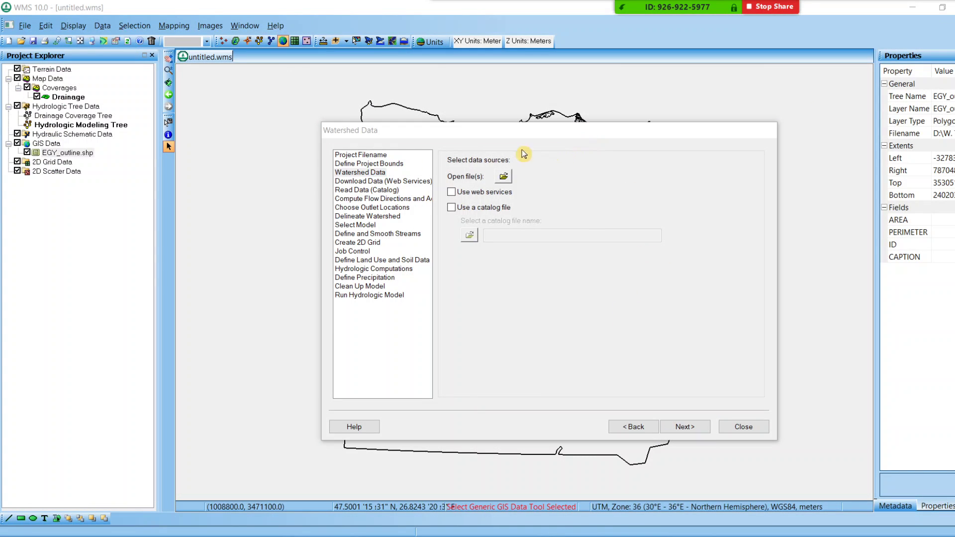
- Move the Watershed Data wizard window clear of the map to examine the loaded Egypt outline
left_click(364, 174)
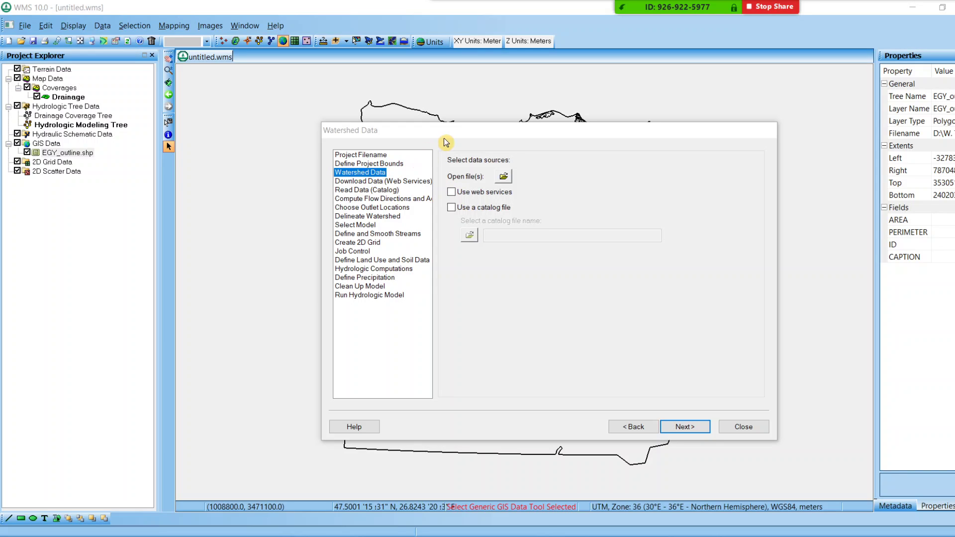
left_click_drag(465, 138, 356, 134)
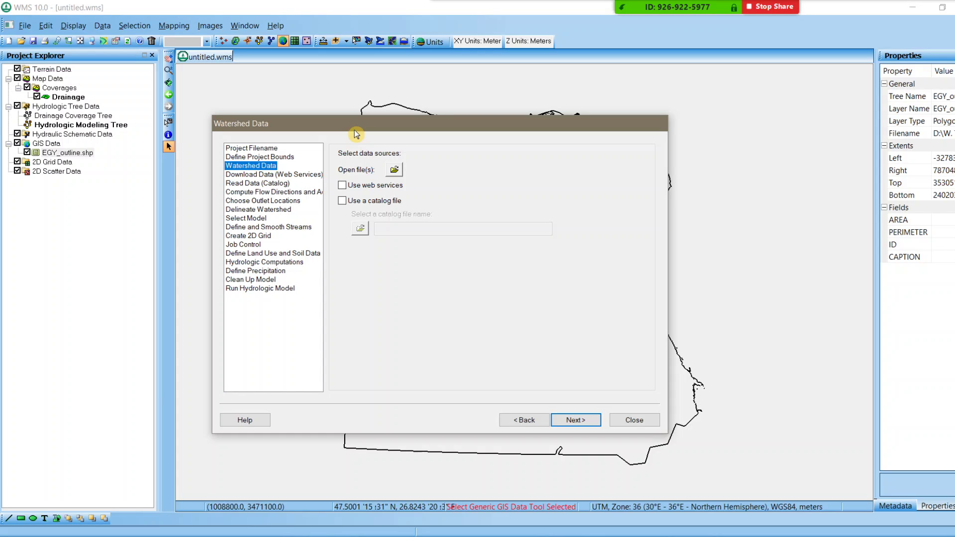
left_click(64, 281)
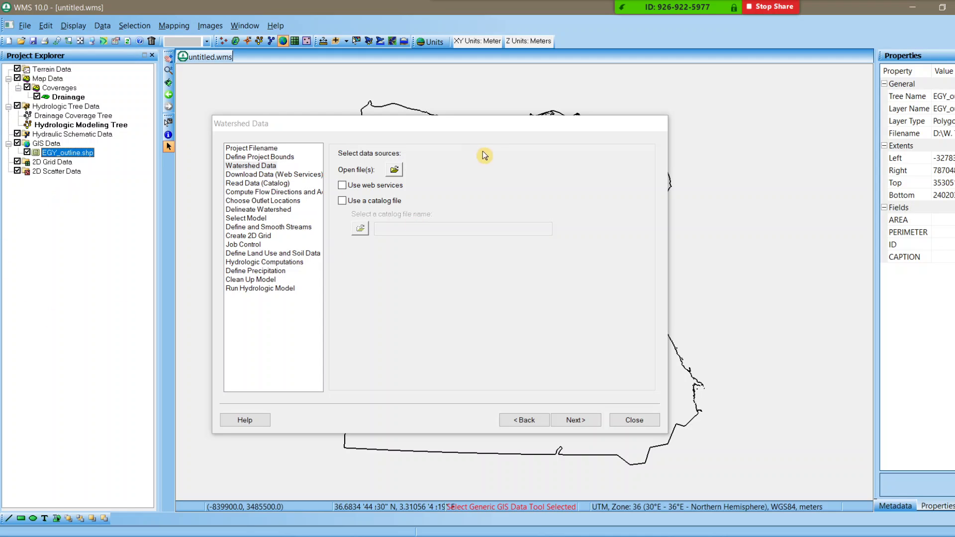
left_click(378, 174)
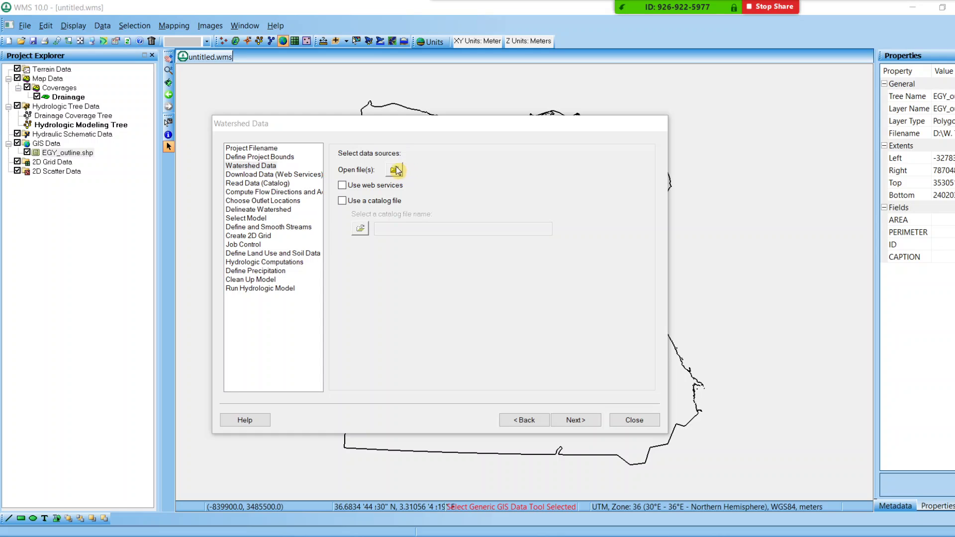
left_click(393, 131)
left_click_drag(380, 131, 556, 370)
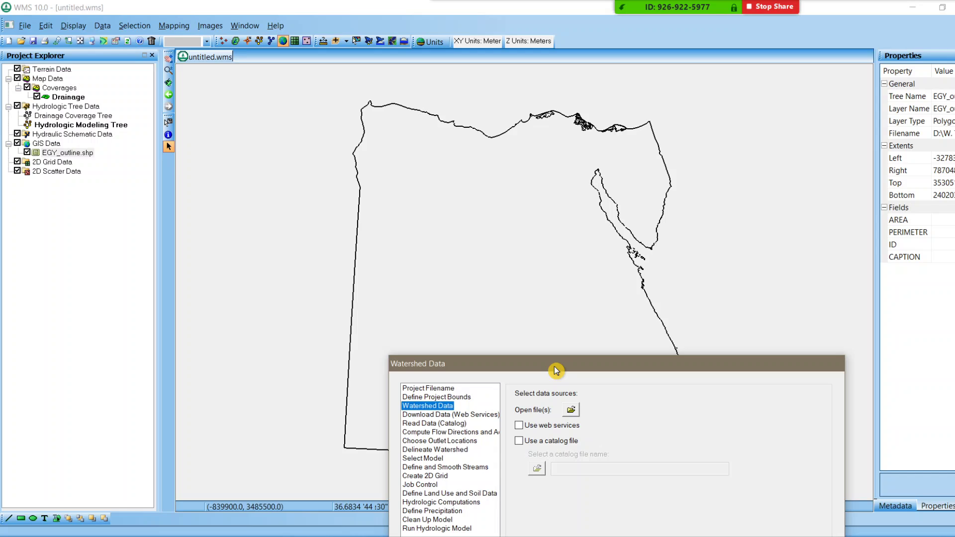
left_click_drag(556, 371, 553, 268)
left_click(420, 242)
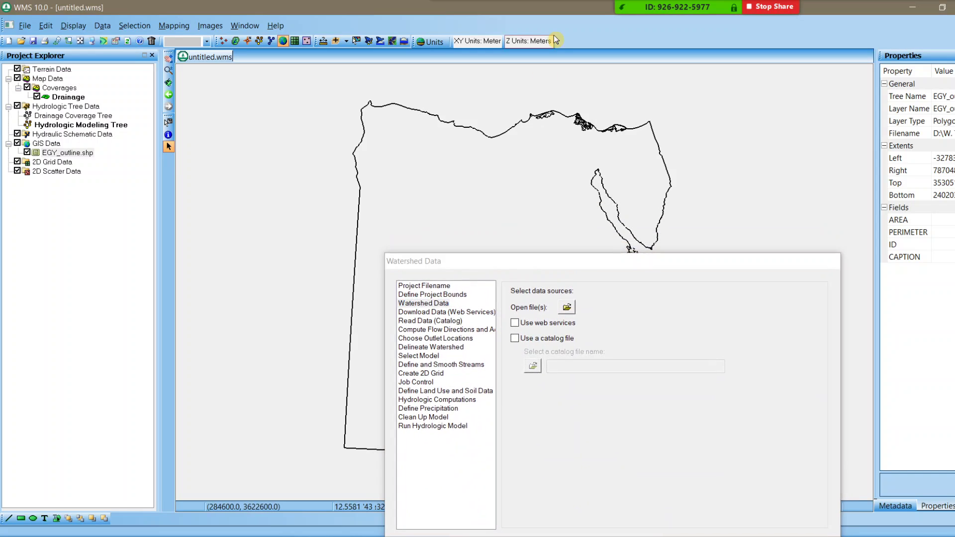
- Bring the Watershed Data wizard window back up over the map so that the whole page is visible
left_click(48, 153)
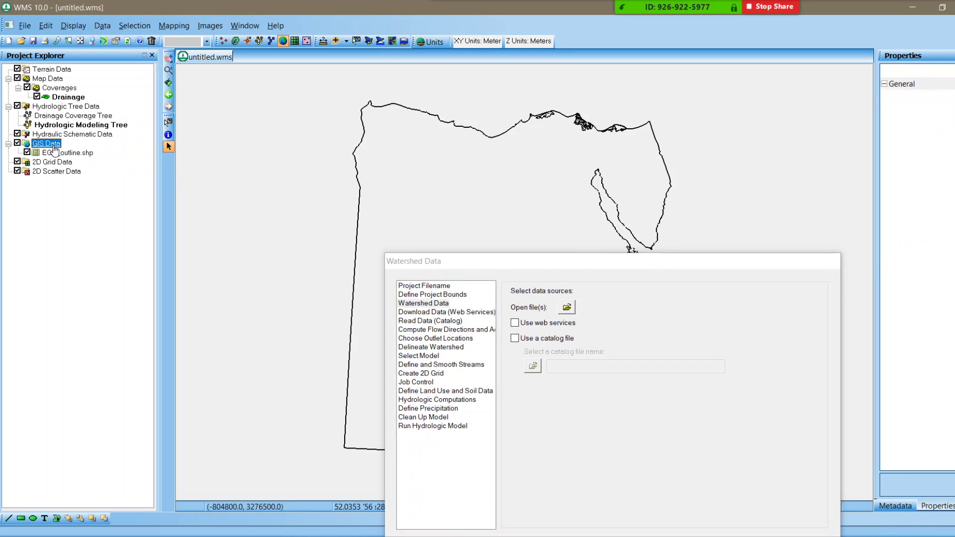
left_click(497, 265)
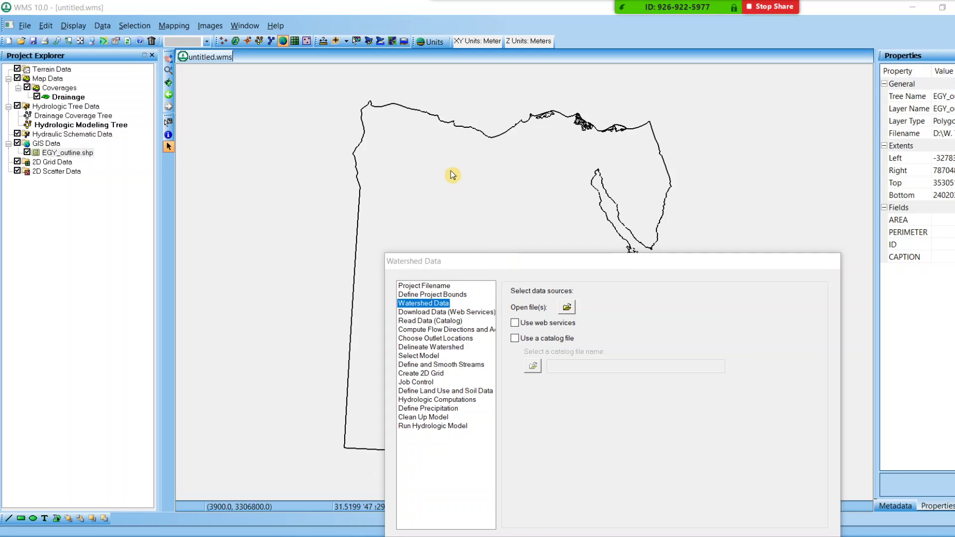
left_click_drag(531, 248, 500, 190)
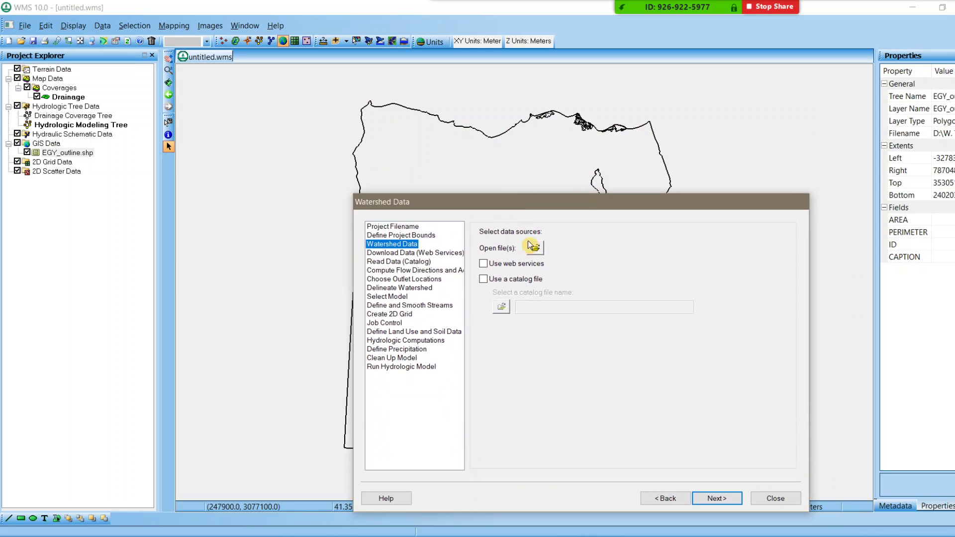
- Reopen the data file browser to check where the EGY_outline_SHP folder is located, and leave without loading a file
left_click(536, 248)
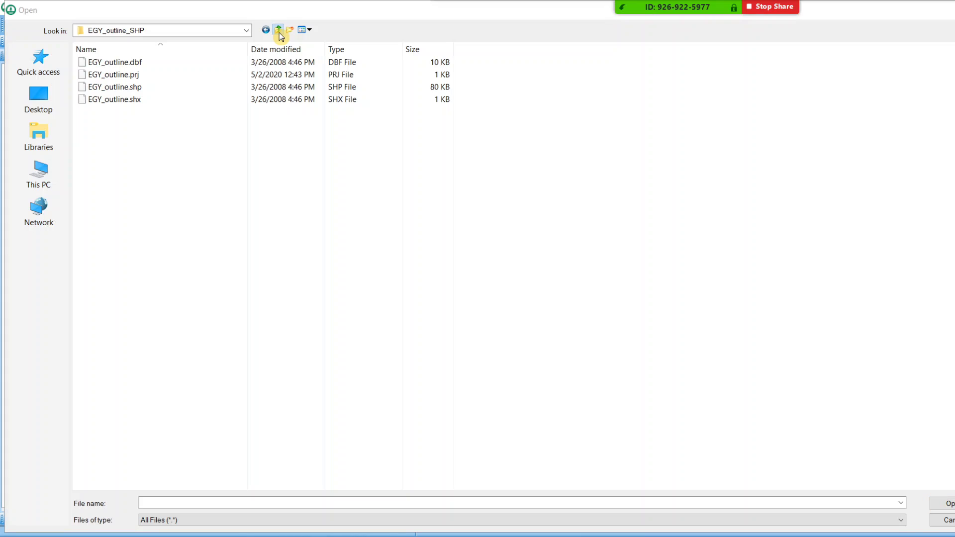
left_click(246, 32)
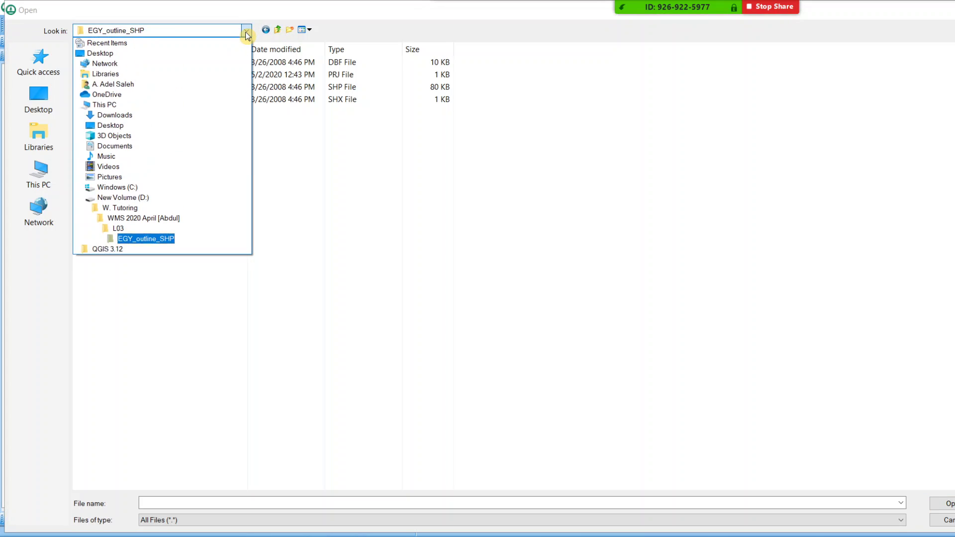
left_click(246, 31)
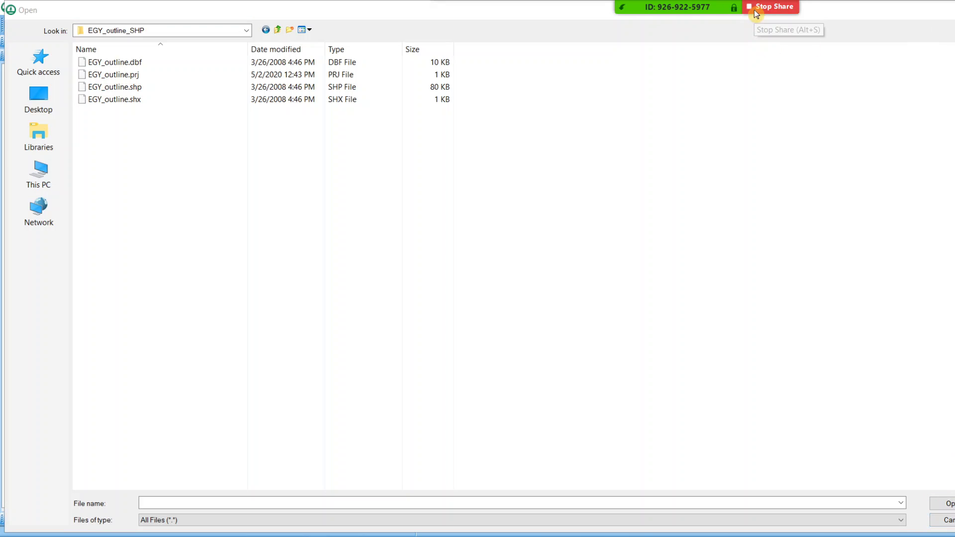
left_click(681, 11)
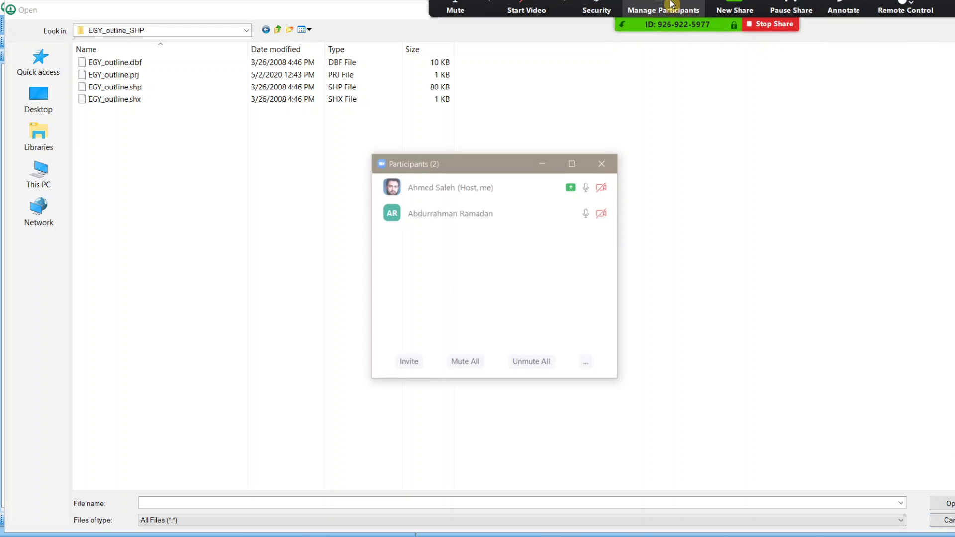
left_click(610, 166)
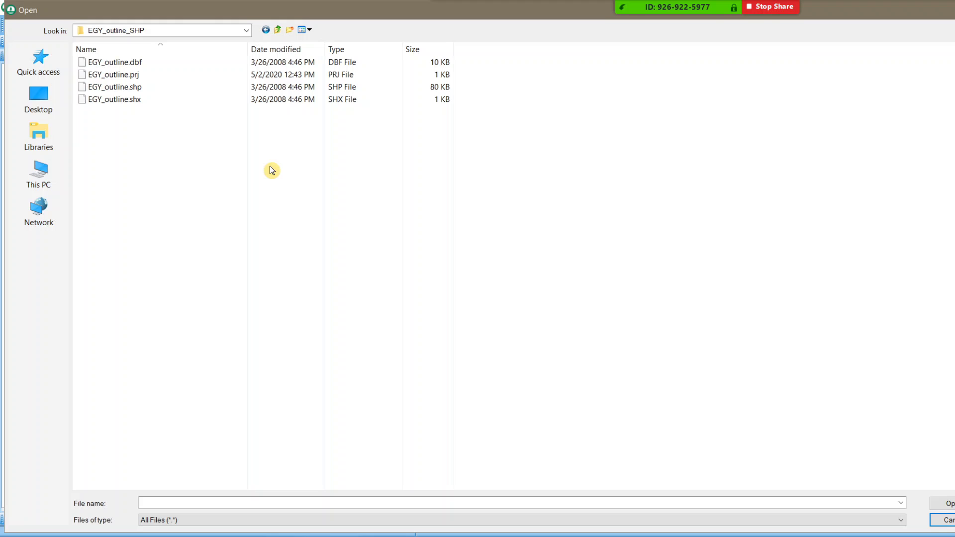
key("alt")
key("Escape")
left_click(647, 171)
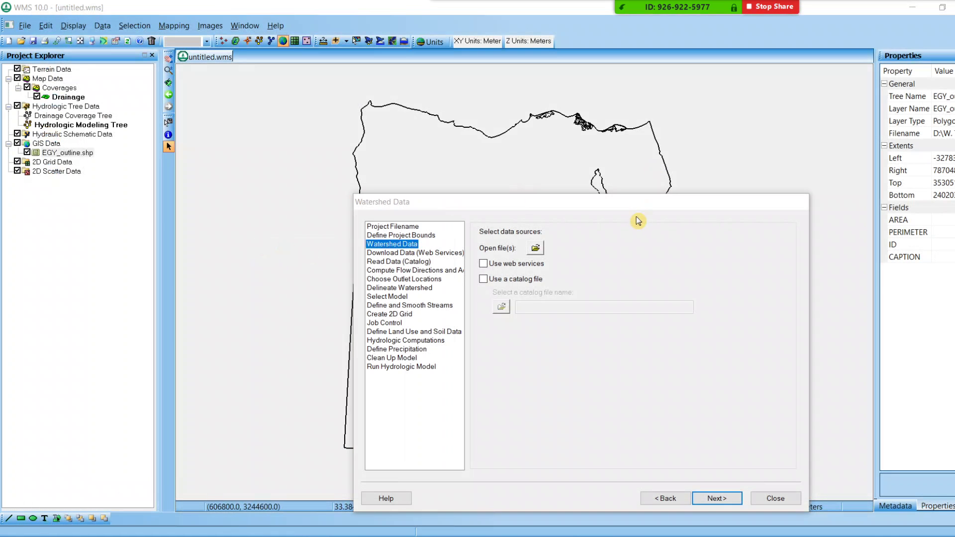
- Move the wizard to the middle of the map and go to its Download Data (Web Services) page
left_click_drag(529, 203, 448, 133)
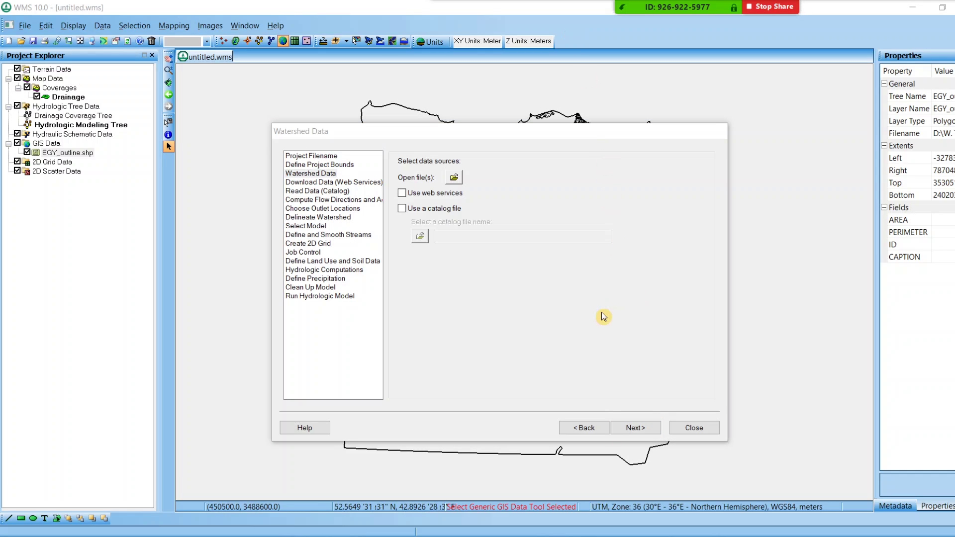
left_click(443, 134)
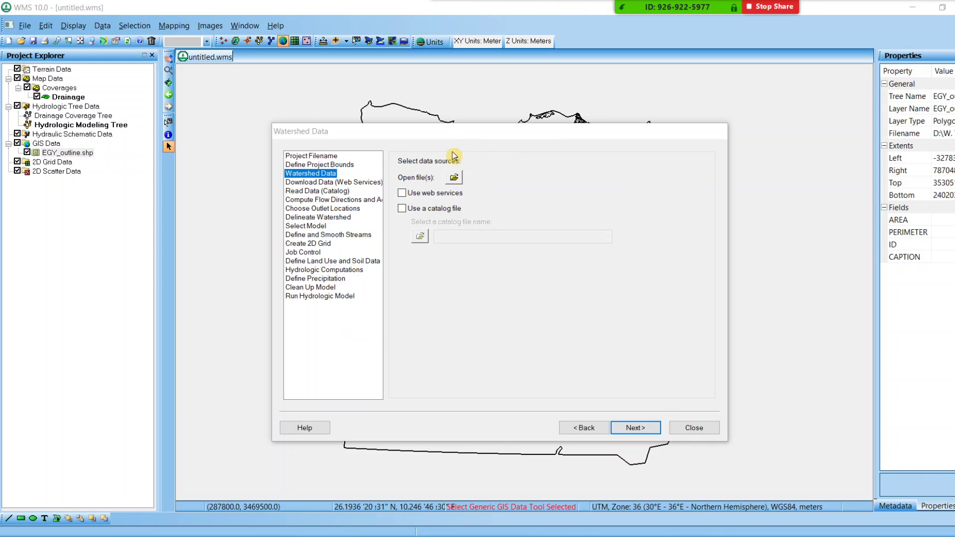
left_click(410, 162)
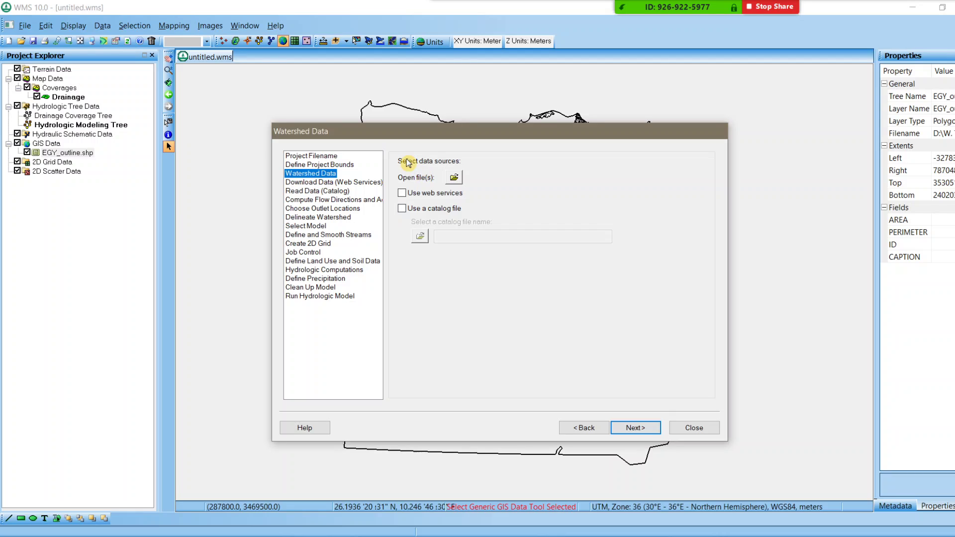
mouse_move(667, 7)
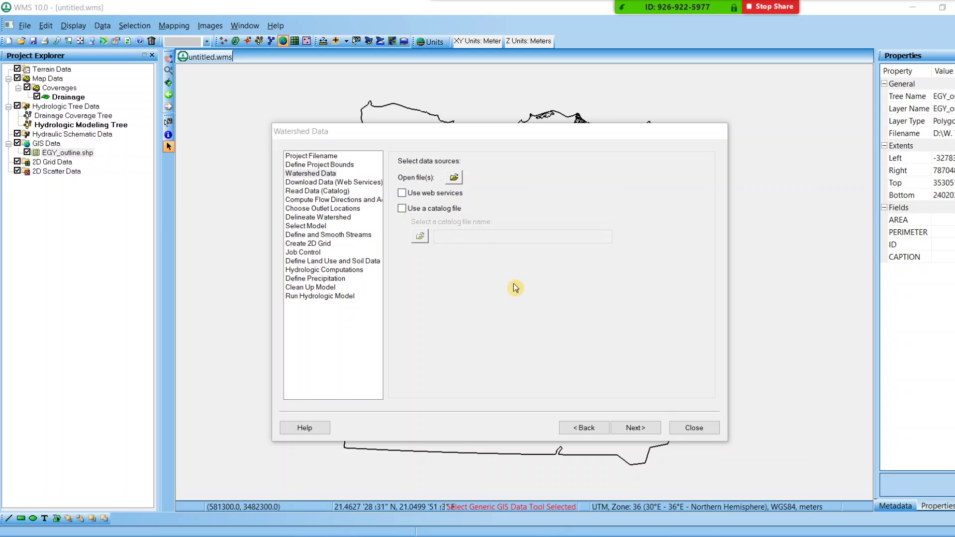
left_click(635, 427)
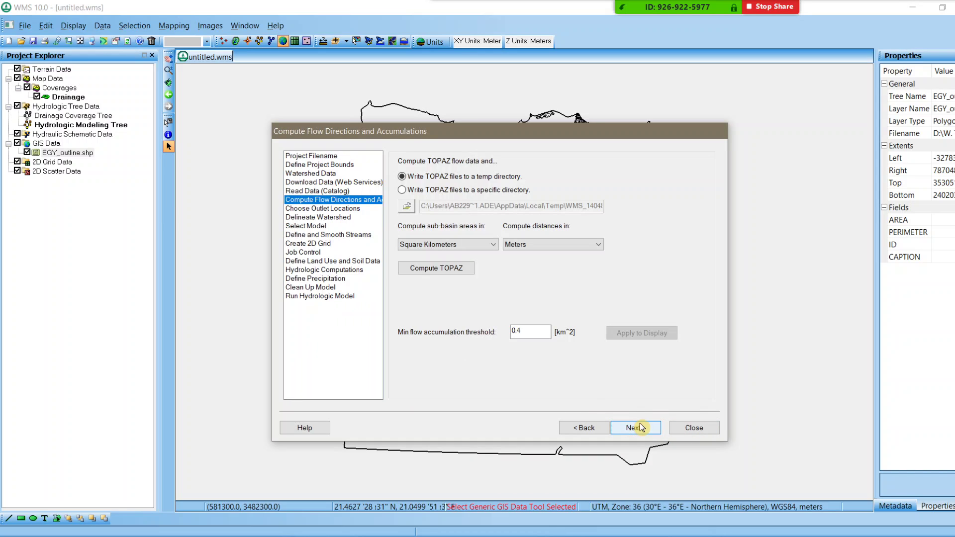
left_click(321, 174)
left_click(323, 182)
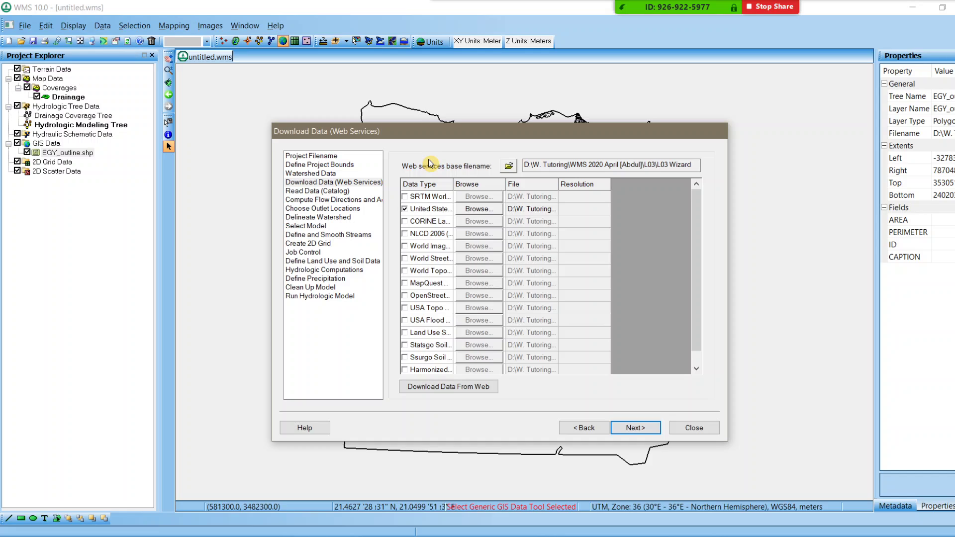
- Widen the Data Type column to show the full data source names and move the wizard window aside
left_click_drag(453, 184, 536, 181)
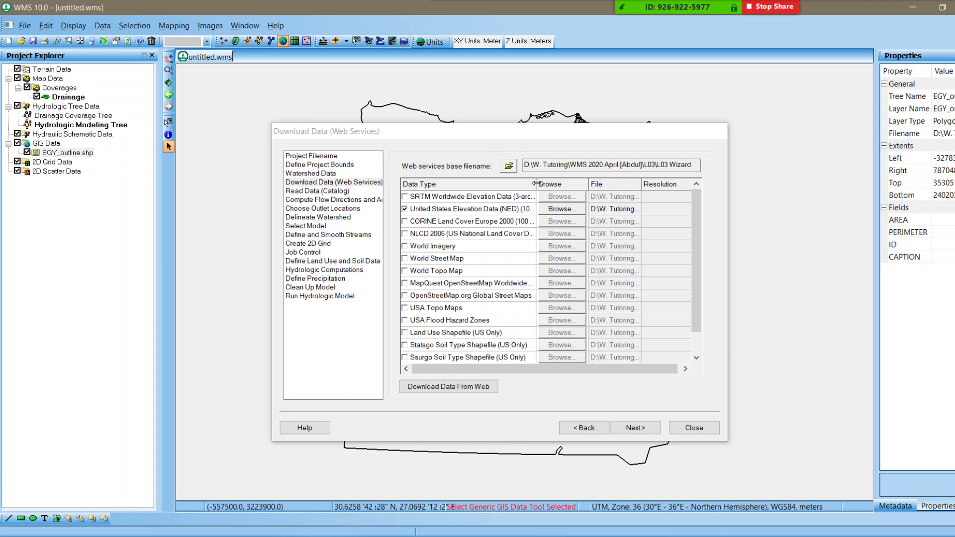
left_click_drag(536, 186, 592, 188)
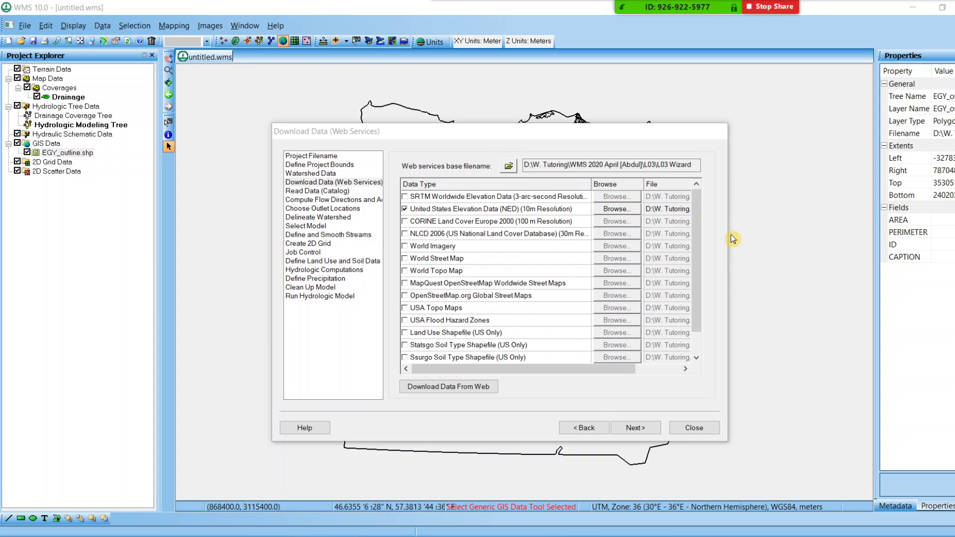
left_click_drag(590, 185, 653, 184)
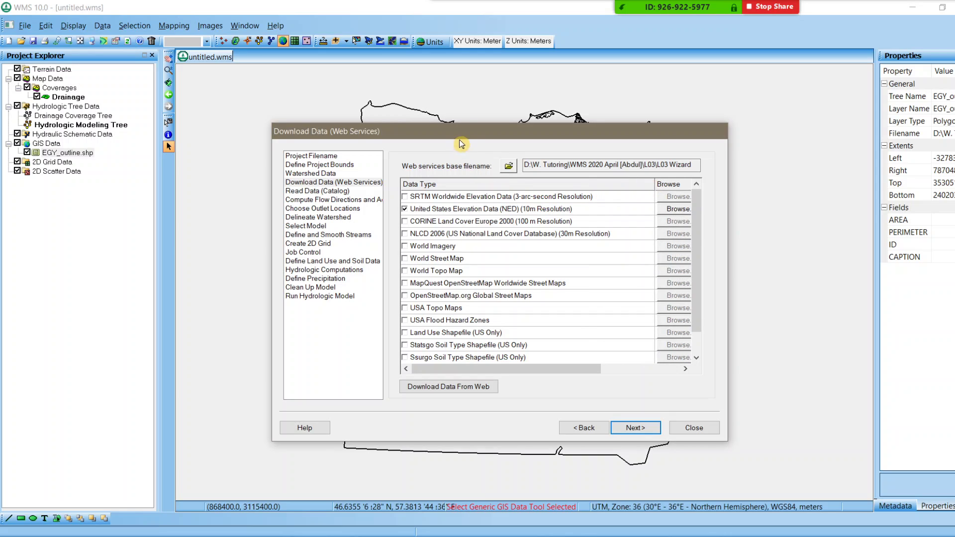
left_click_drag(465, 130, 319, 76)
- Choose SRTM Worldwide Elevation Data (3-arc-second Resolution) for download and deselect United States Elevation Data (NED) (10m Resolution)
left_click(299, 141)
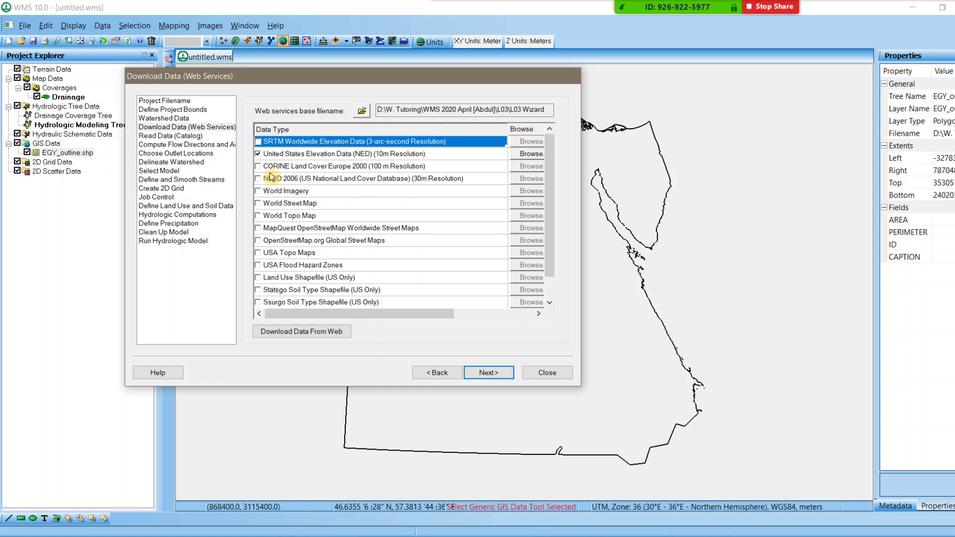
left_click_drag(384, 81, 588, 184)
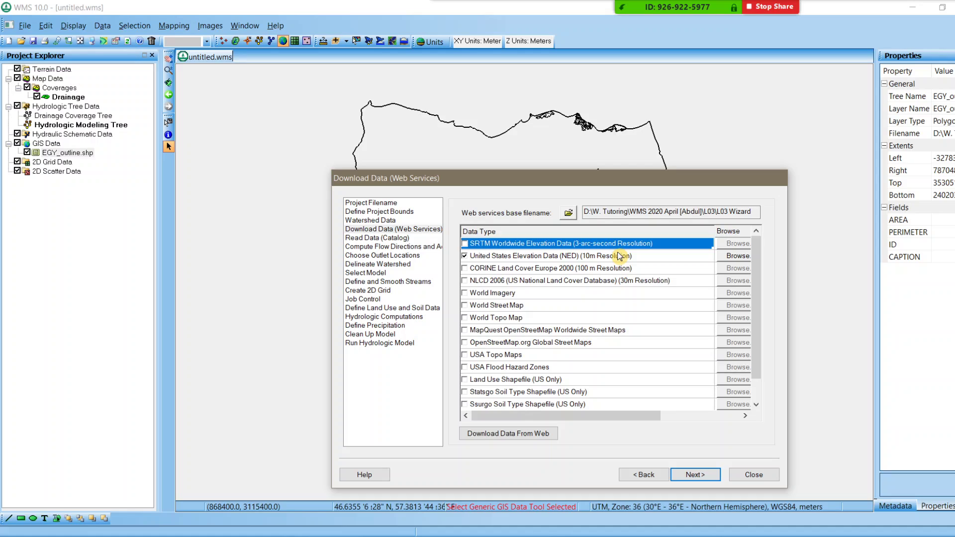
left_click(519, 256)
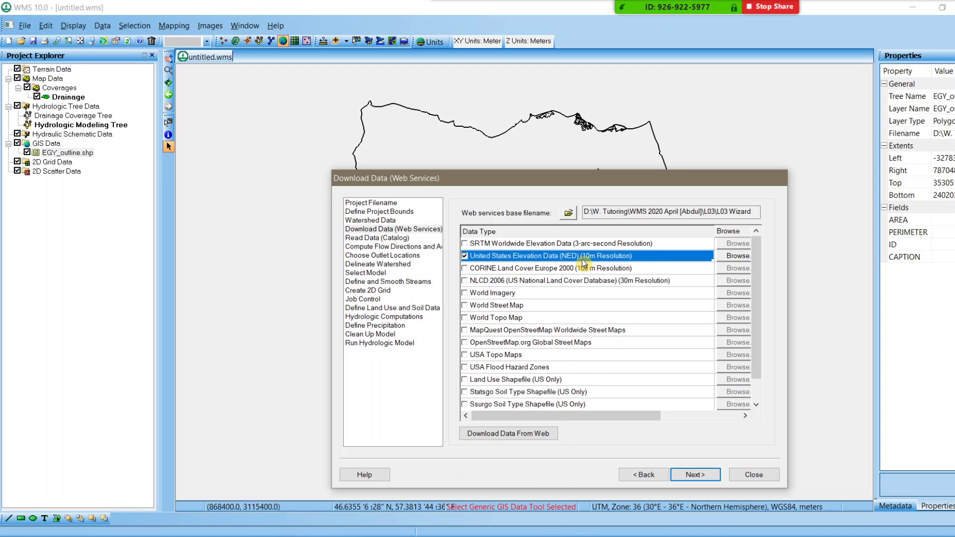
left_click(464, 256)
left_click(464, 257)
left_click(465, 244)
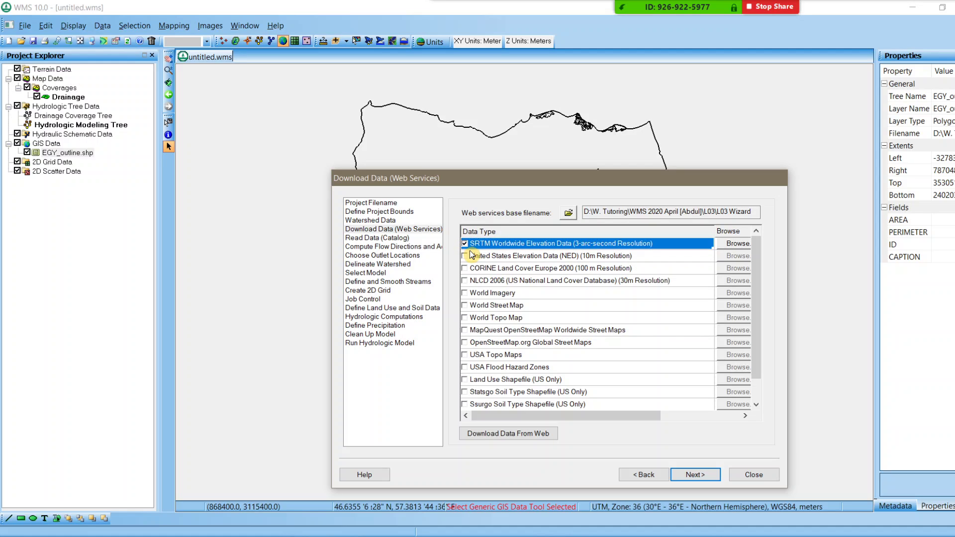
- Review the remaining web data types one by one, from CORINE Land Cover Europe 2000 through Global Land Cover
left_click(494, 274)
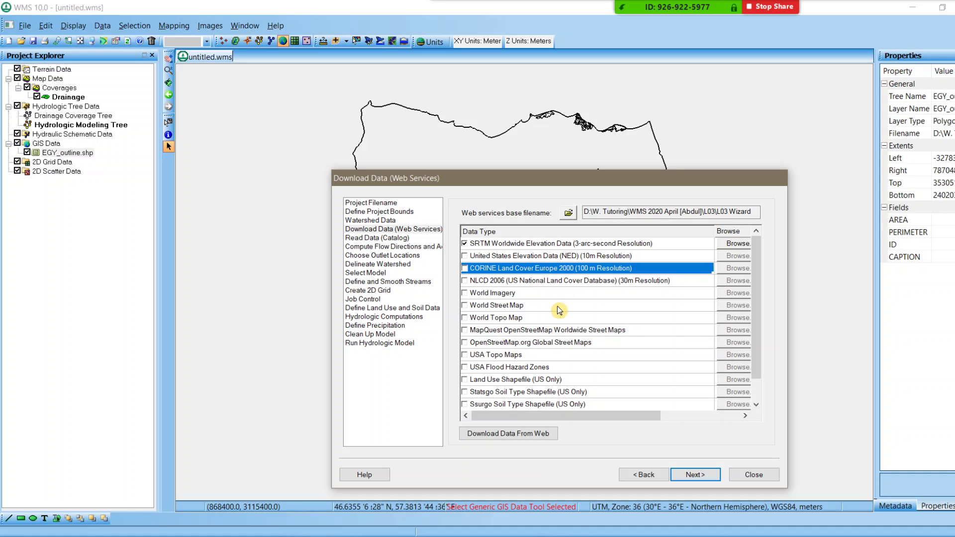
left_click(565, 287)
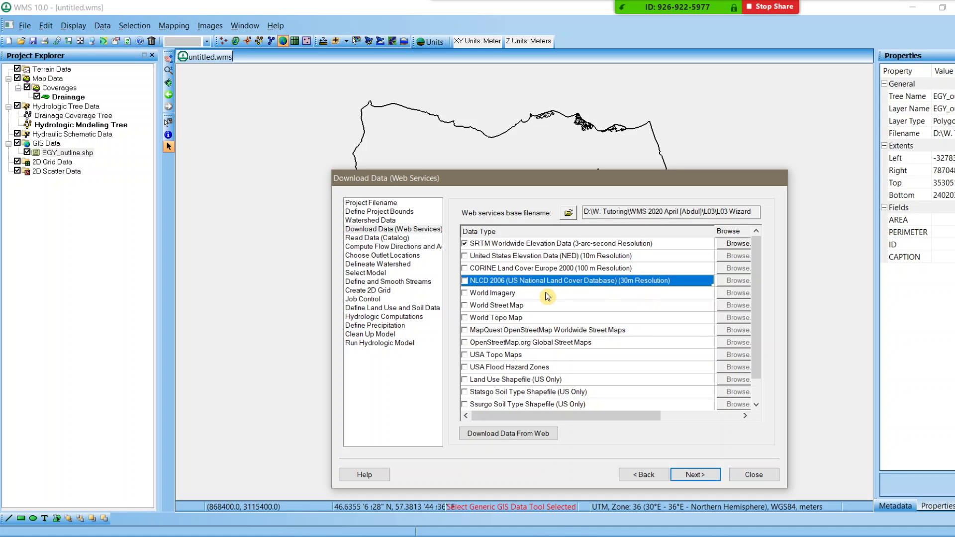
left_click(516, 294)
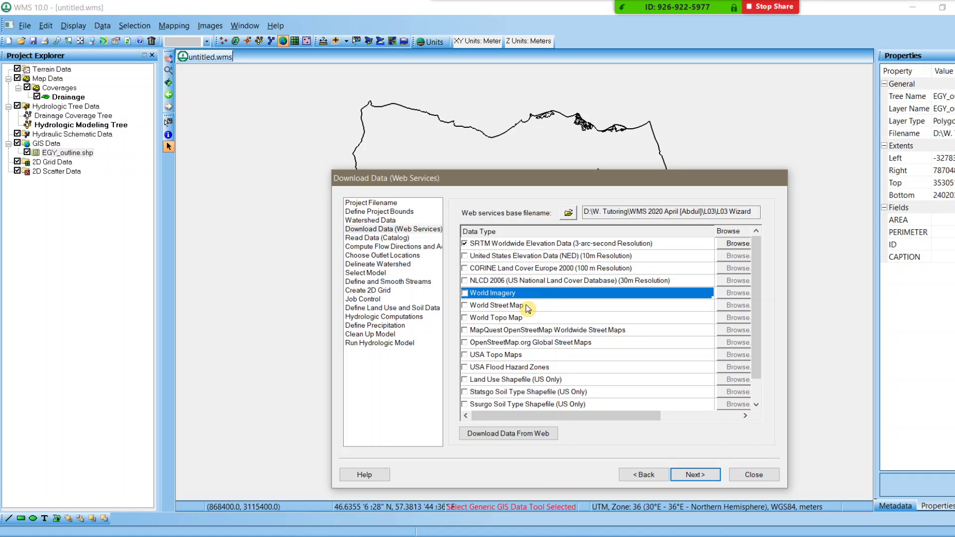
left_click(526, 304)
left_click(800, 303)
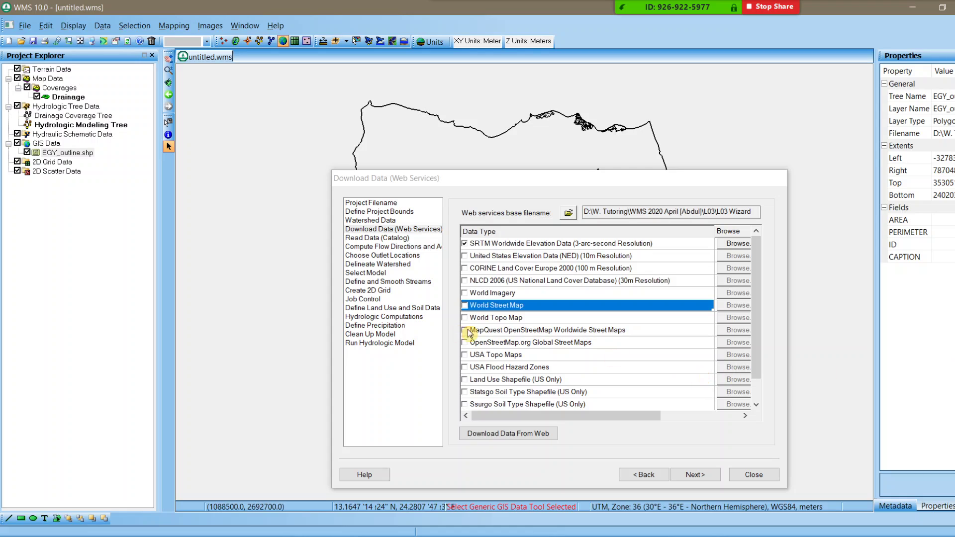
left_click(505, 319)
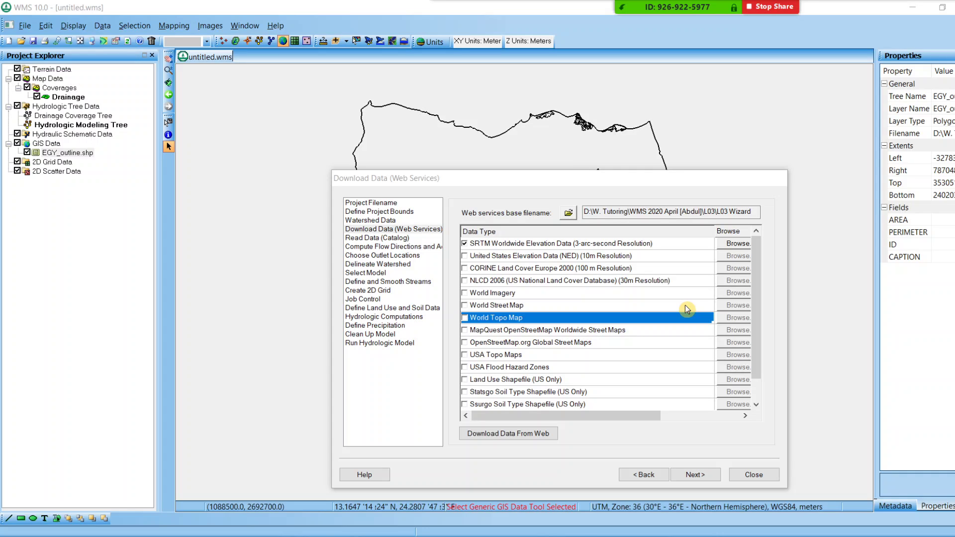
left_click(535, 333)
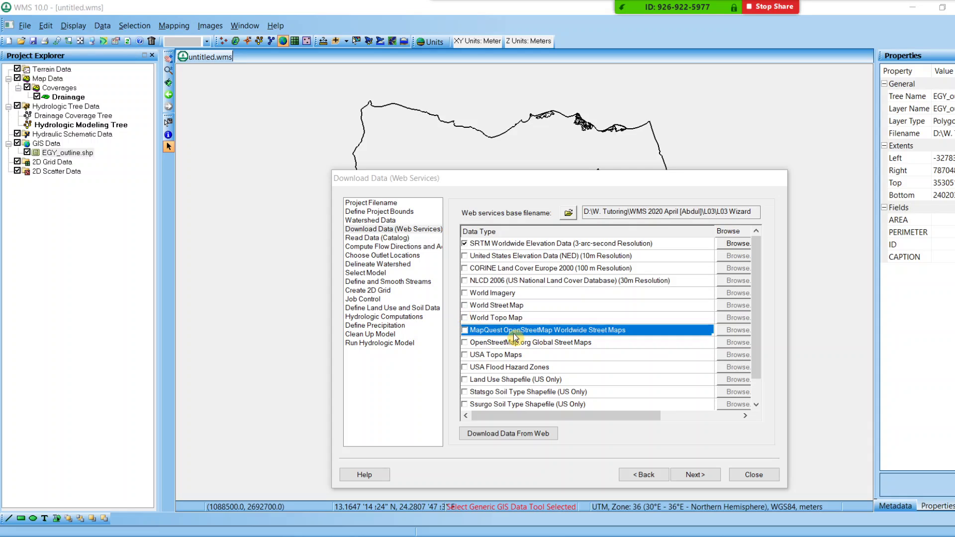
scroll(509, 333, "down", 1)
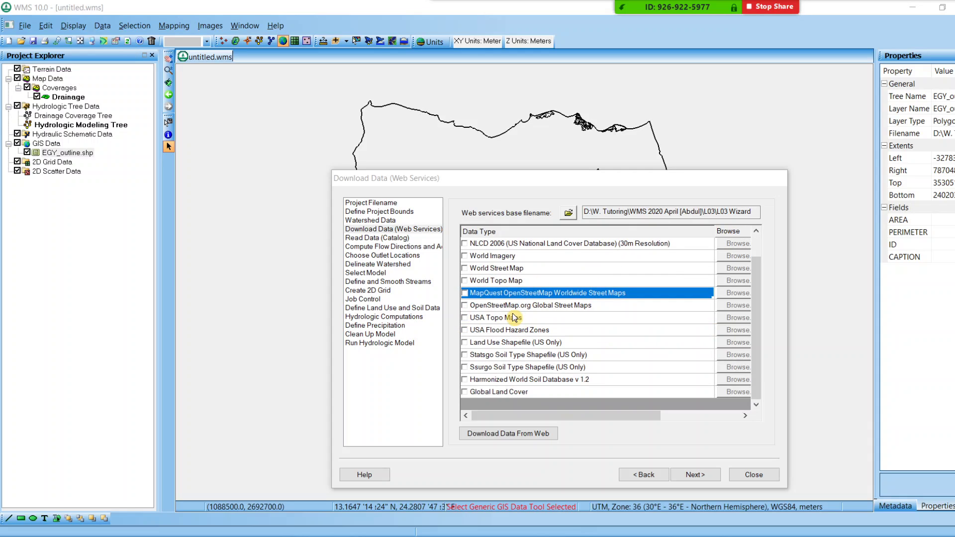
left_click(518, 308)
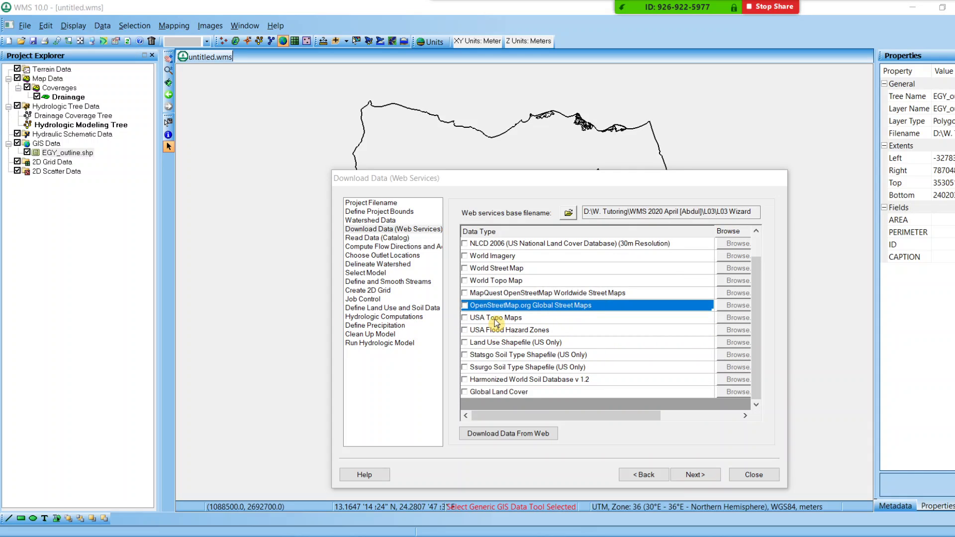
left_click(477, 322)
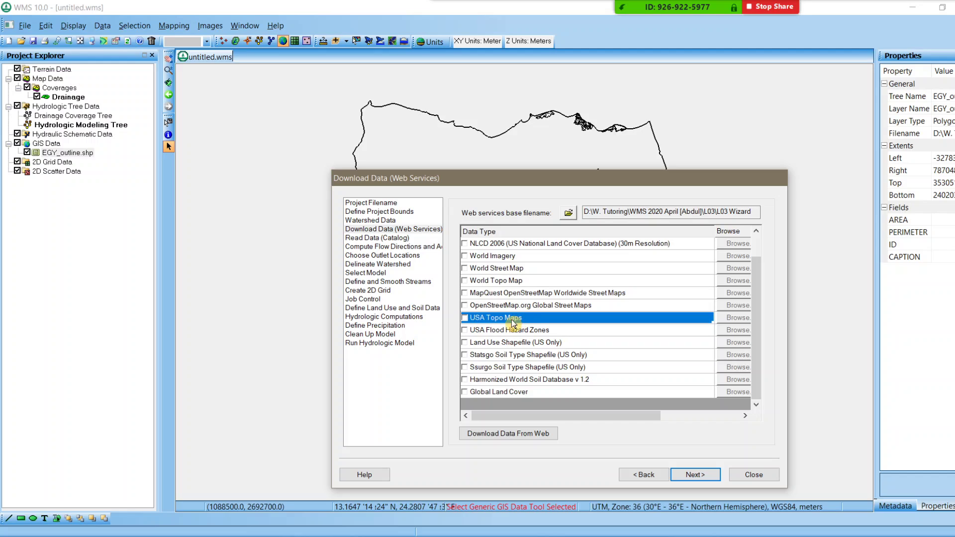
left_click(524, 331)
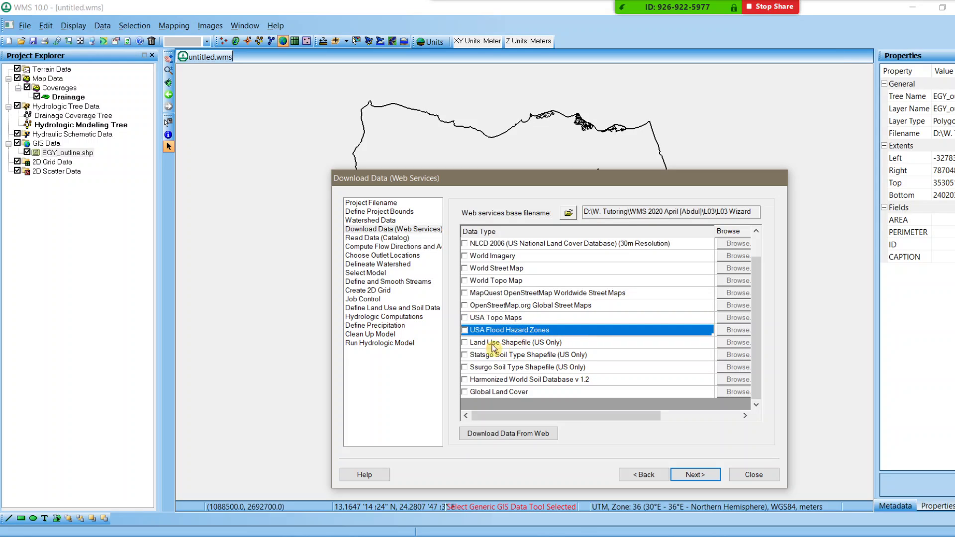
left_click(507, 342)
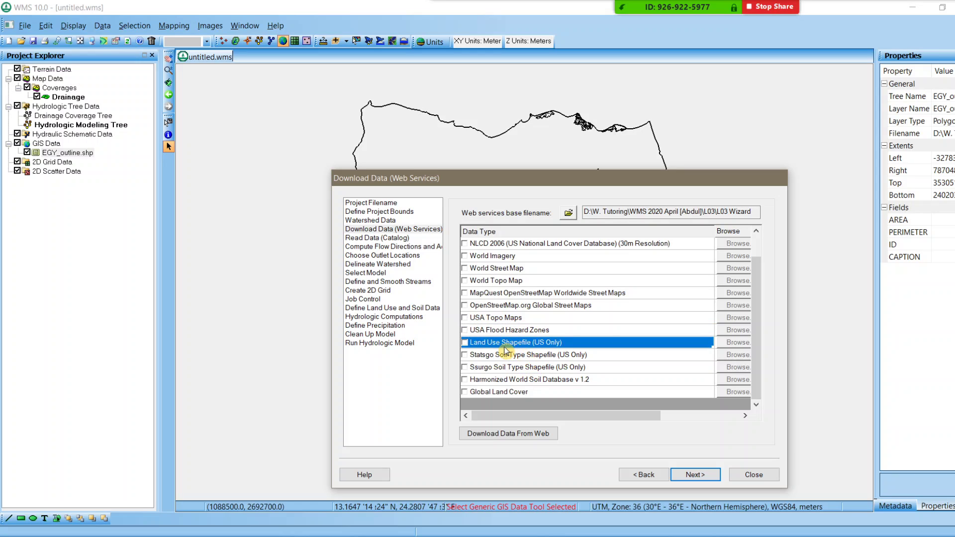
left_click(500, 358)
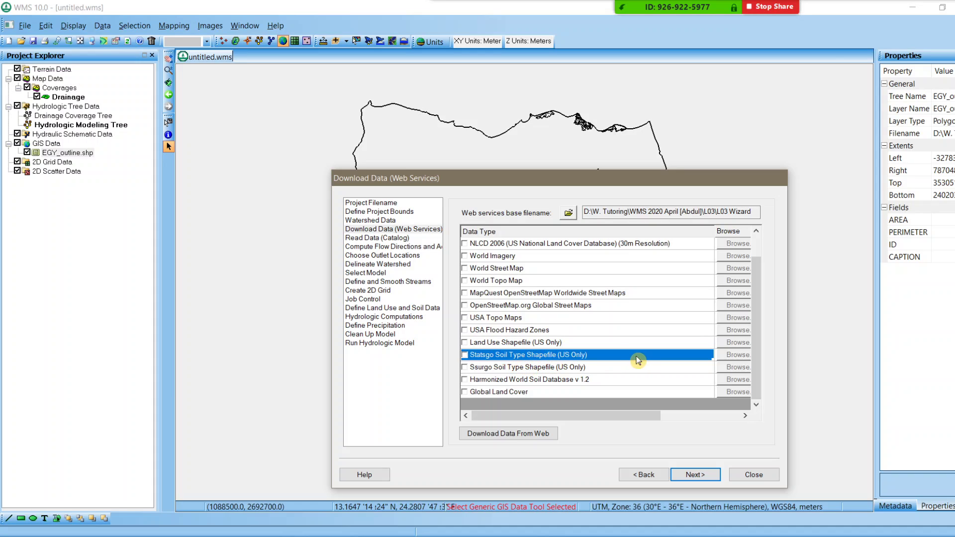
left_click(540, 369)
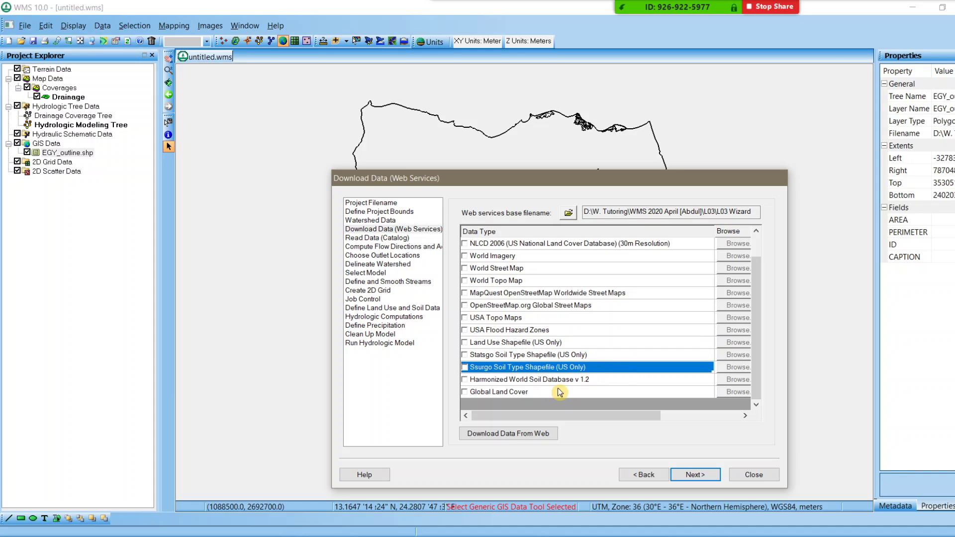
left_click(526, 379)
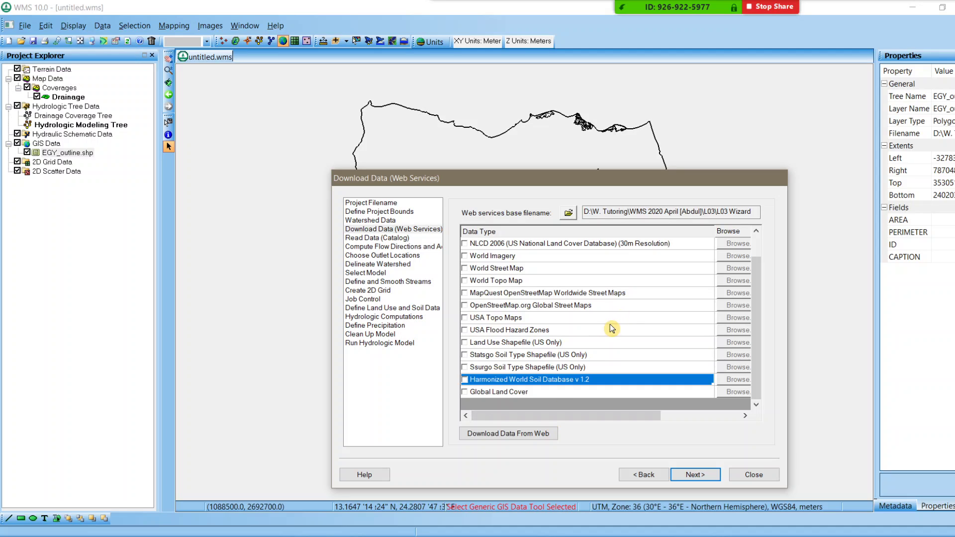
left_click(533, 391)
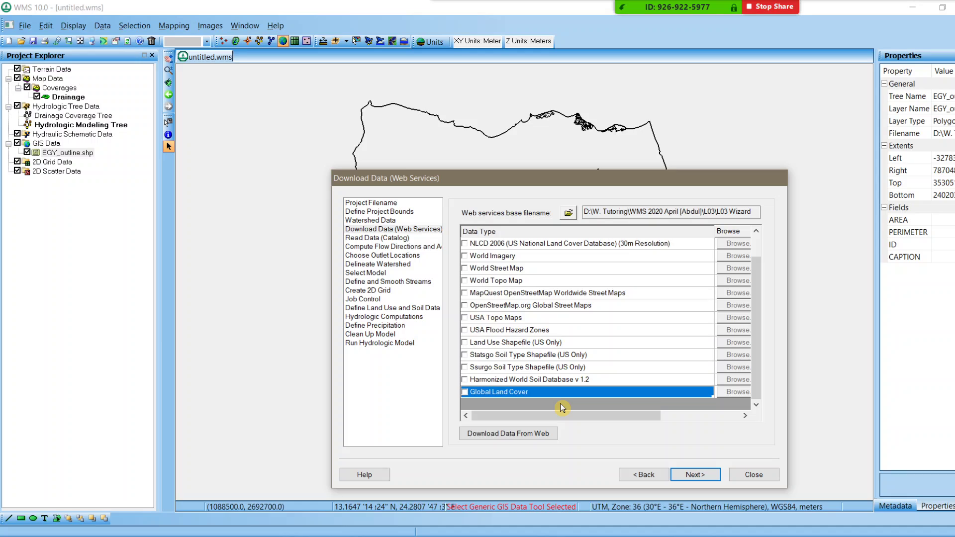
scroll(551, 383, "up", 1)
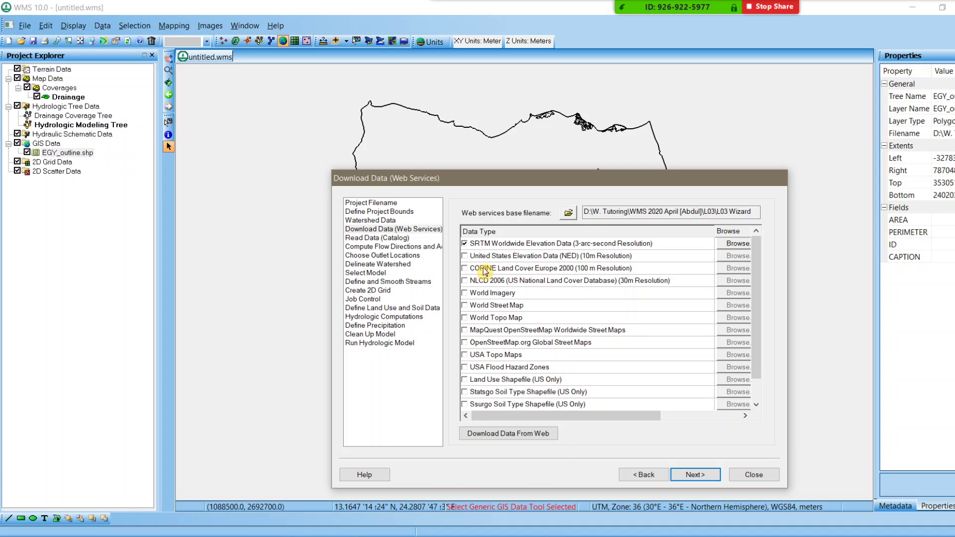
- Select the United States Elevation Data (NED), CORINE Land Cover, NLCD 2006, World Imagery and World Street Map sources for download
left_click(465, 256)
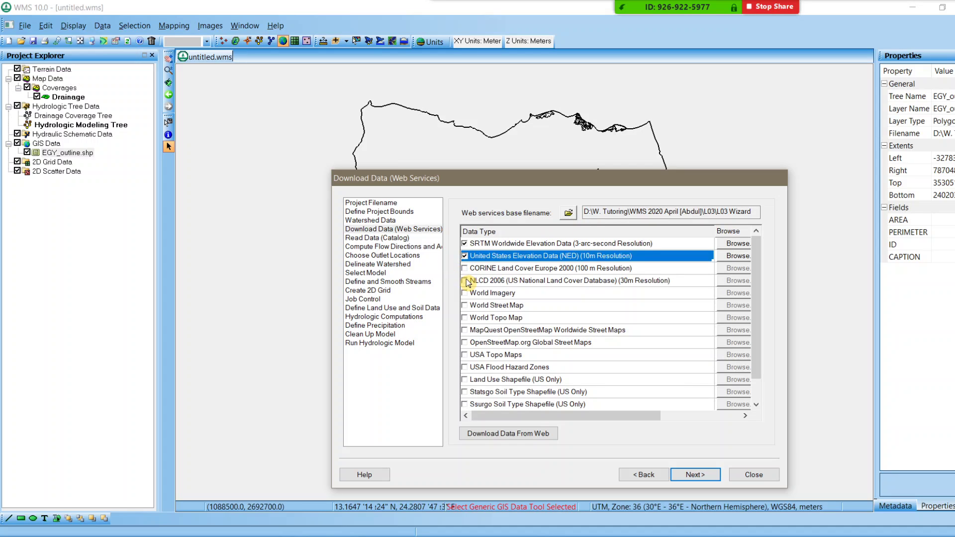
left_click(465, 268)
left_click(465, 280)
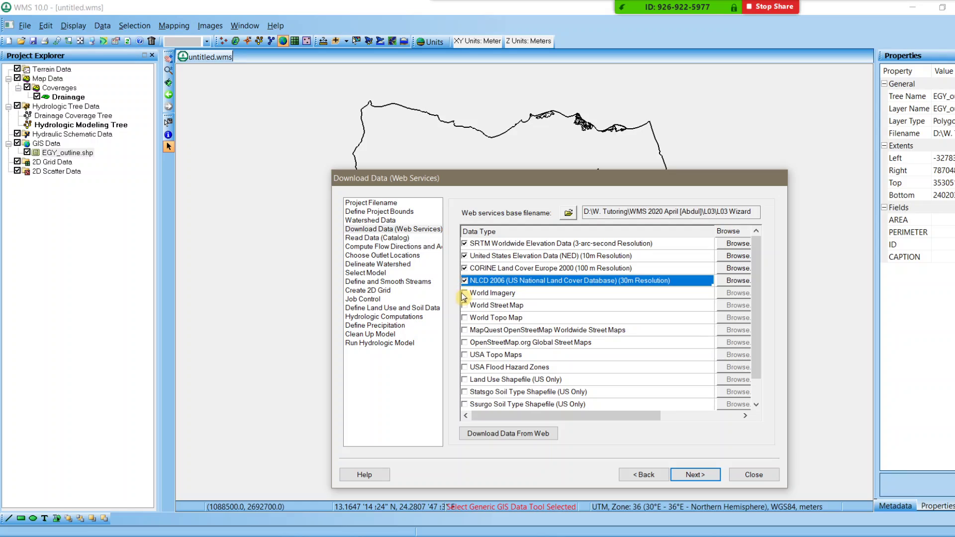
left_click(465, 293)
left_click(465, 306)
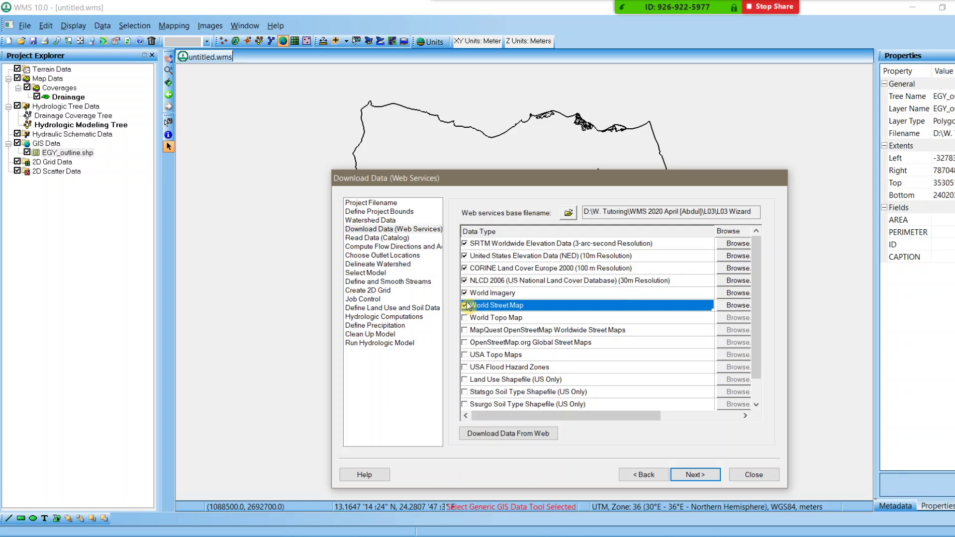
- Deselect all chosen data sources, from World Street Map back up to SRTM Worldwide Elevation Data
left_click(465, 305)
left_click(465, 307)
left_click(466, 306)
left_click(465, 293)
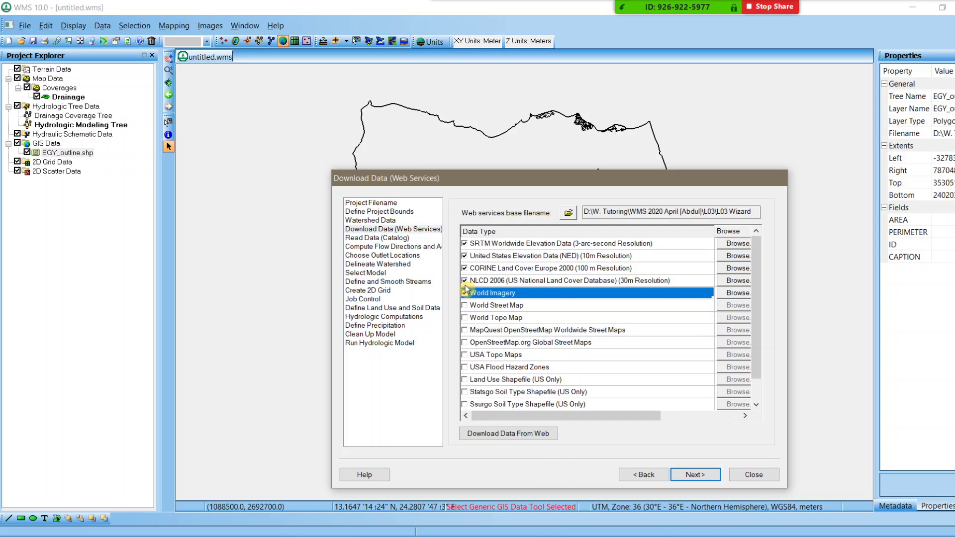
left_click(465, 280)
left_click(465, 293)
left_click(465, 281)
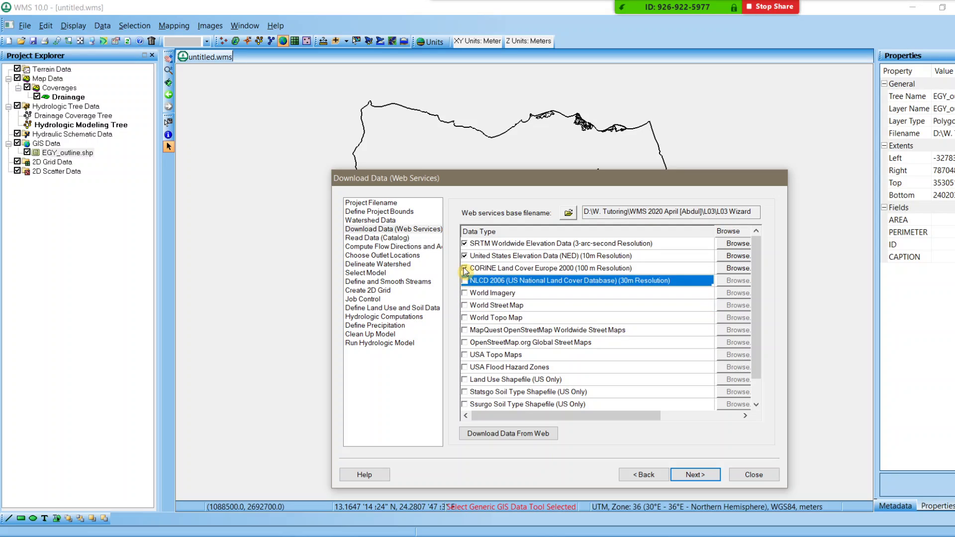
left_click(465, 268)
left_click(465, 256)
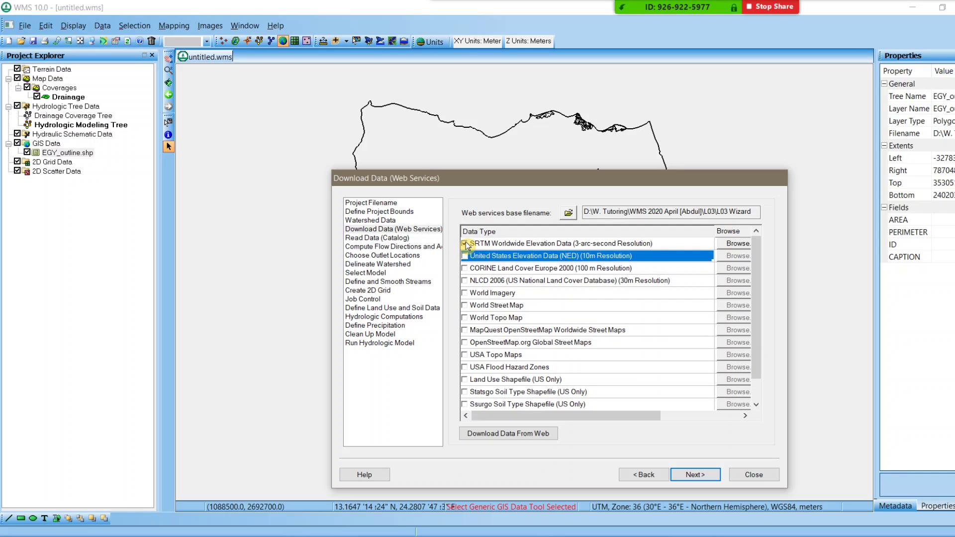
left_click(465, 244)
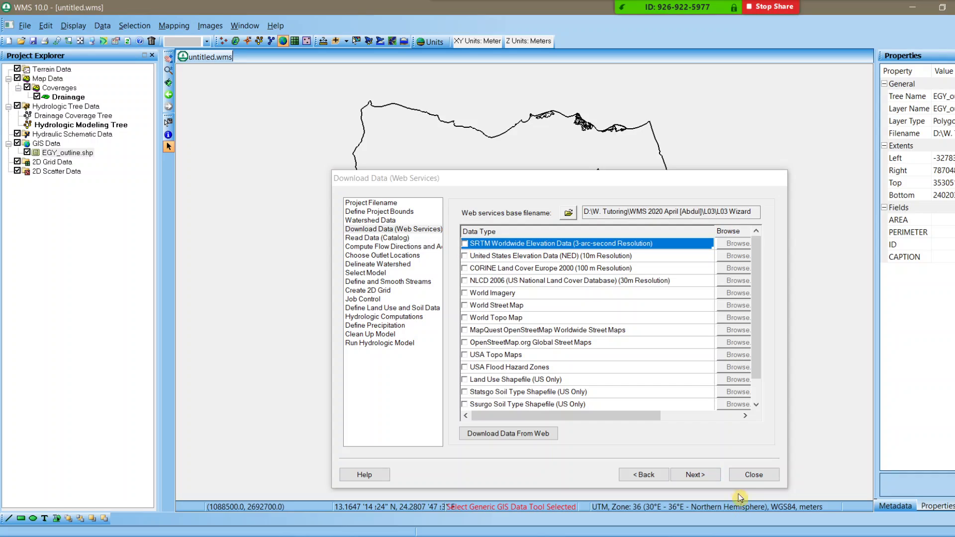
left_click(753, 477)
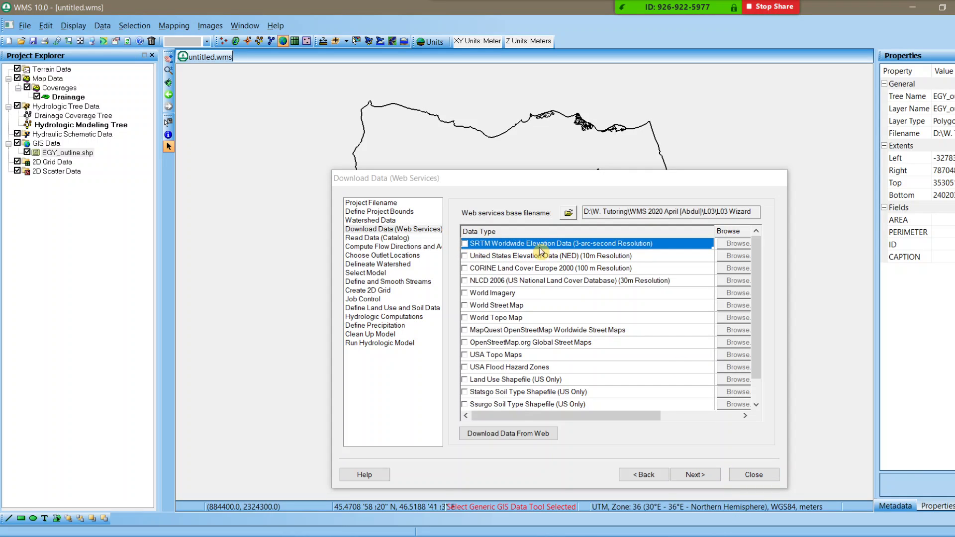
- Choose only SRTM Worldwide Elevation Data (3-arc-second Resolution) for download
scroll(544, 373, "down", 1)
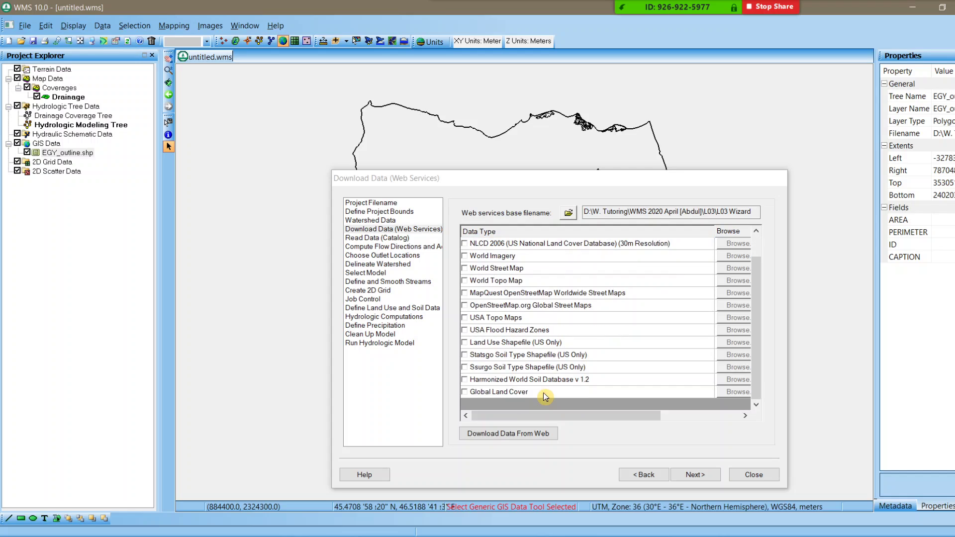
scroll(544, 392, "up", 1)
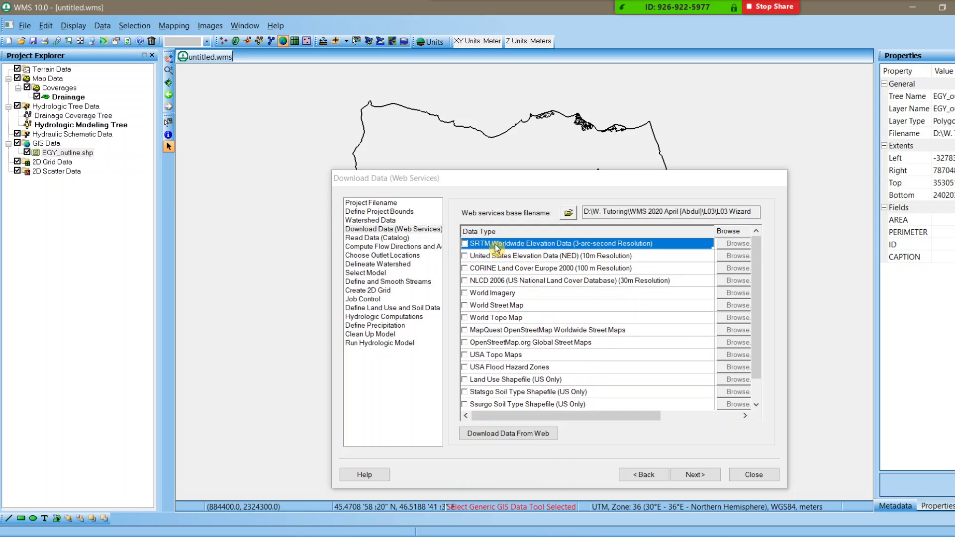
left_click(466, 243)
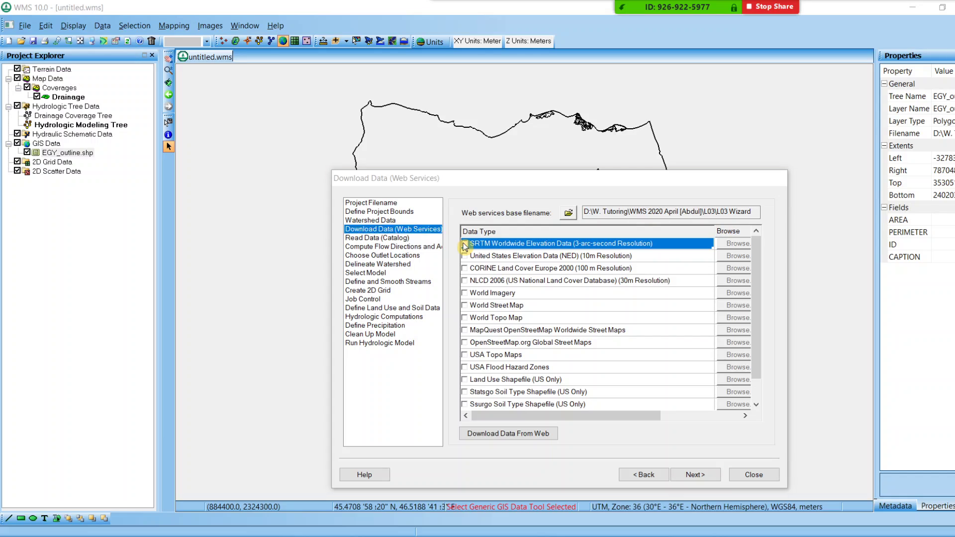
left_click(465, 243)
left_click(472, 244)
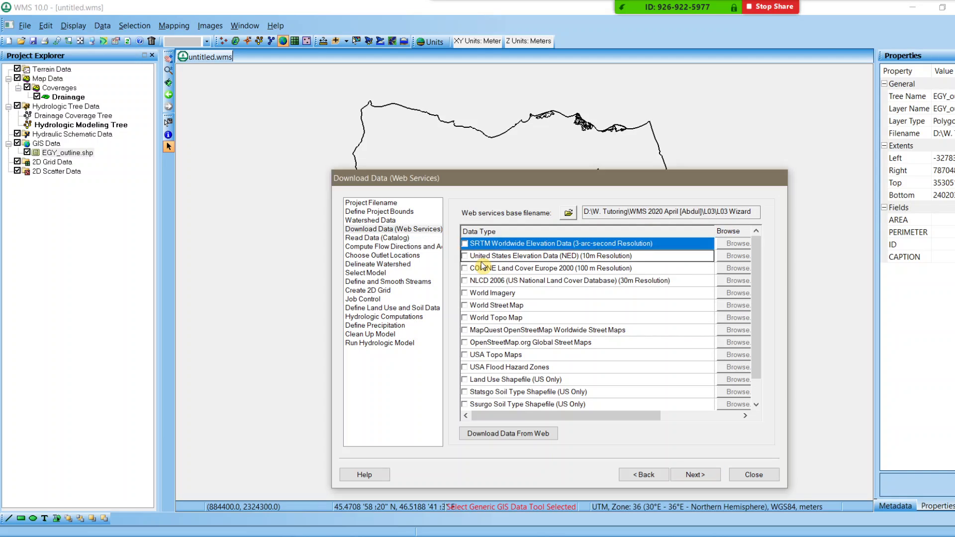
left_click(466, 243)
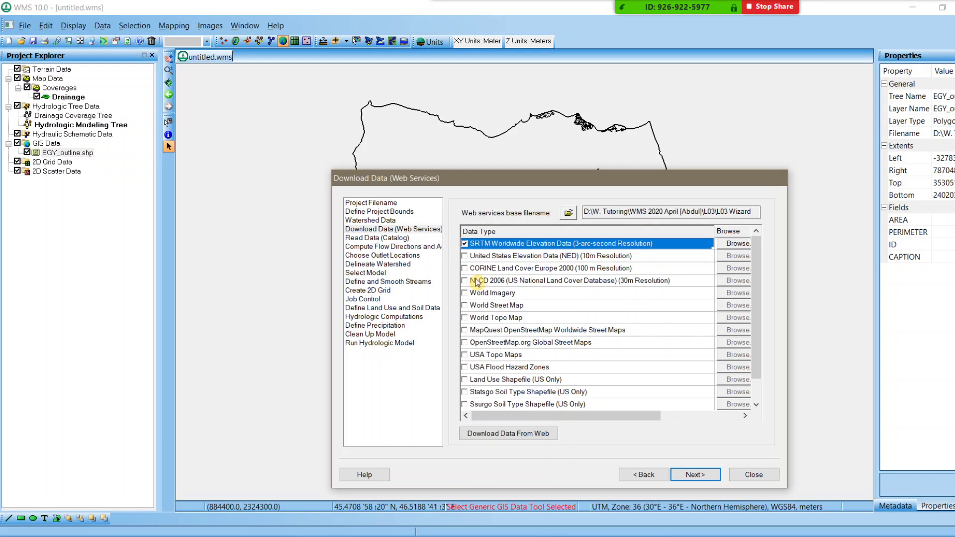
- Download the selected elevation data from the web with a 90 m DEM cell size and move the wizard off the Hurghada area
left_click(471, 437)
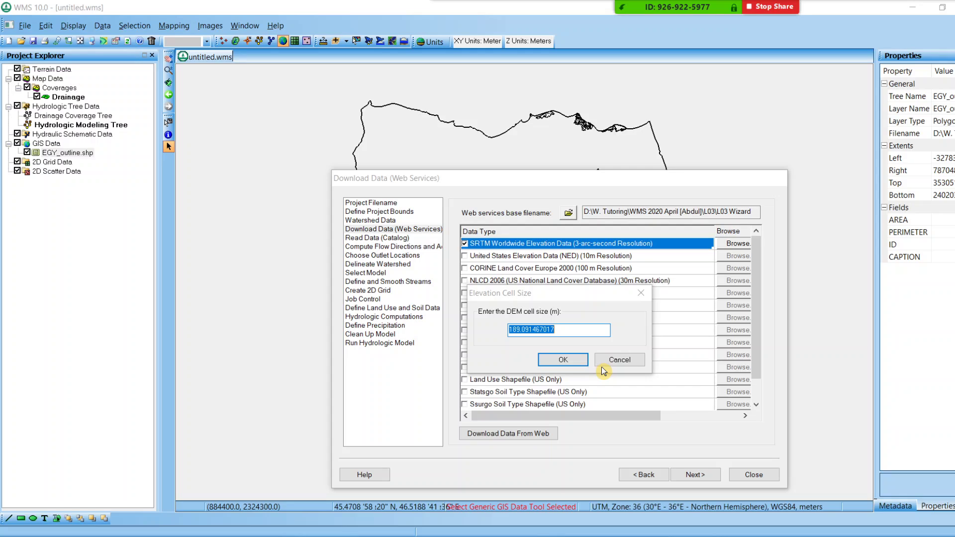
left_click(557, 309)
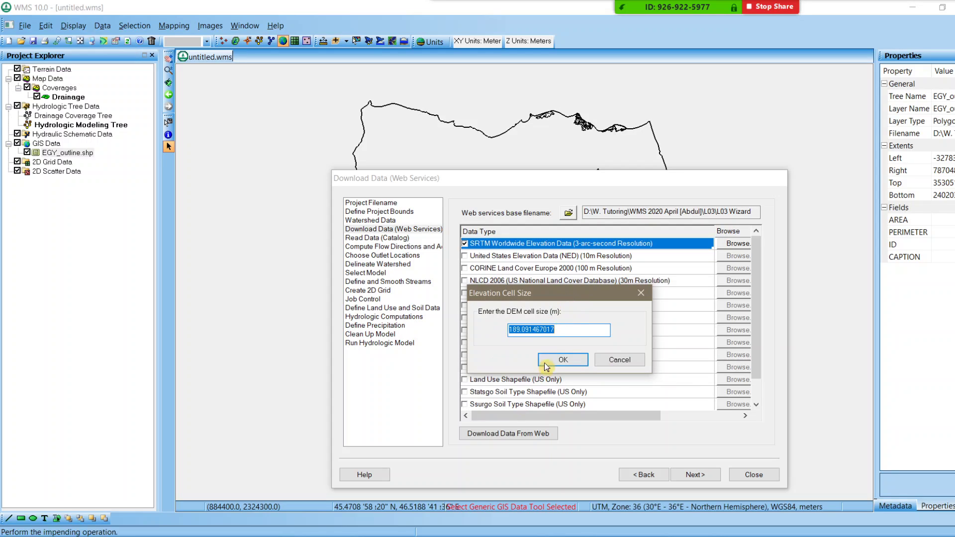
type("1")
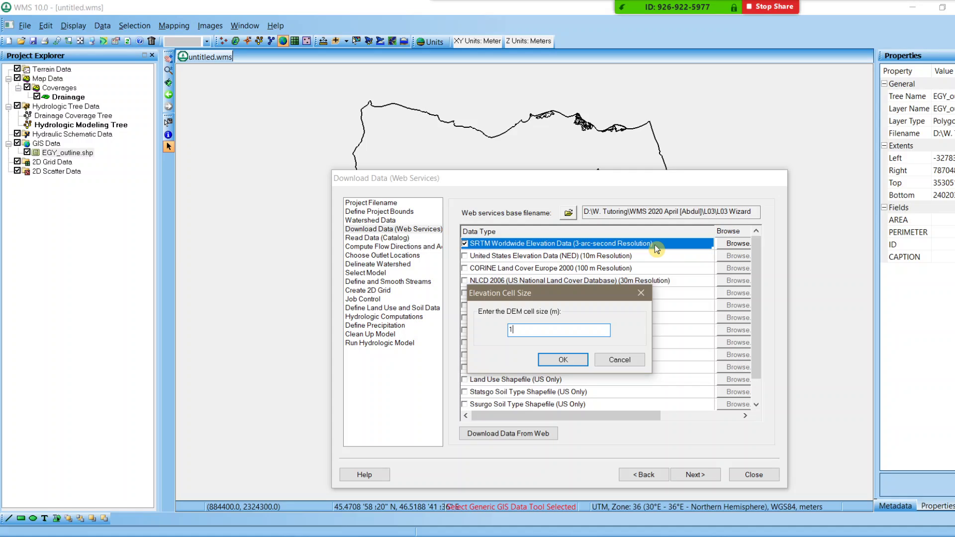
key("BackSpace")
type("90")
left_click(566, 360)
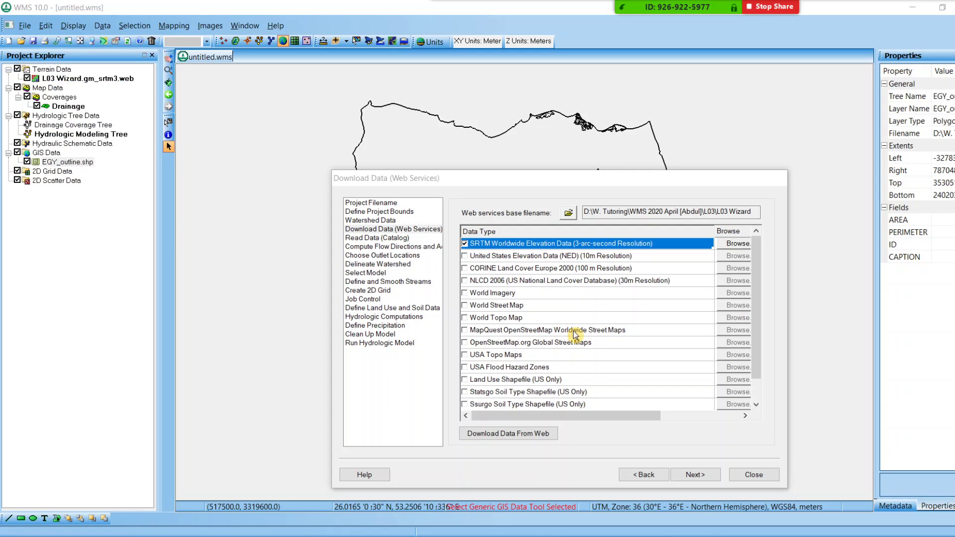
left_click_drag(635, 180, 346, 179)
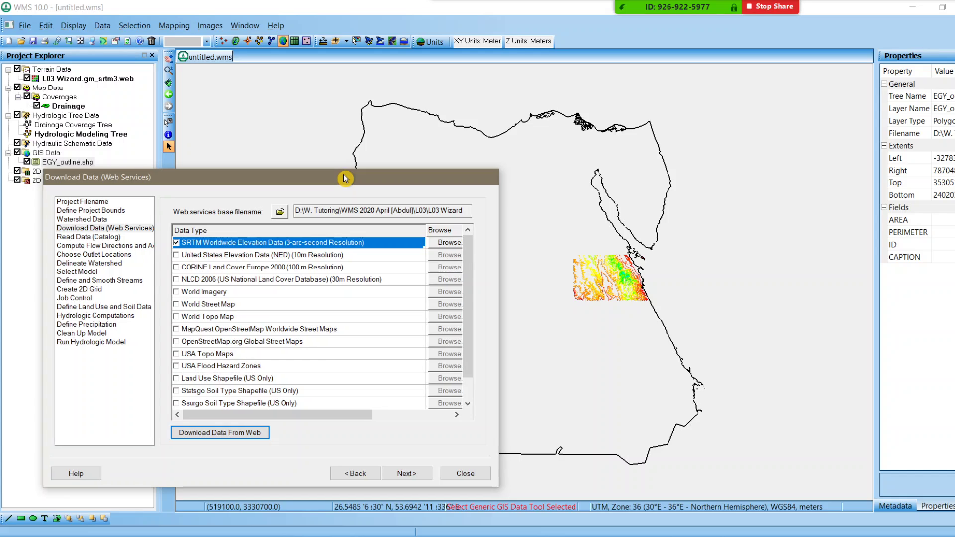
left_click(641, 271)
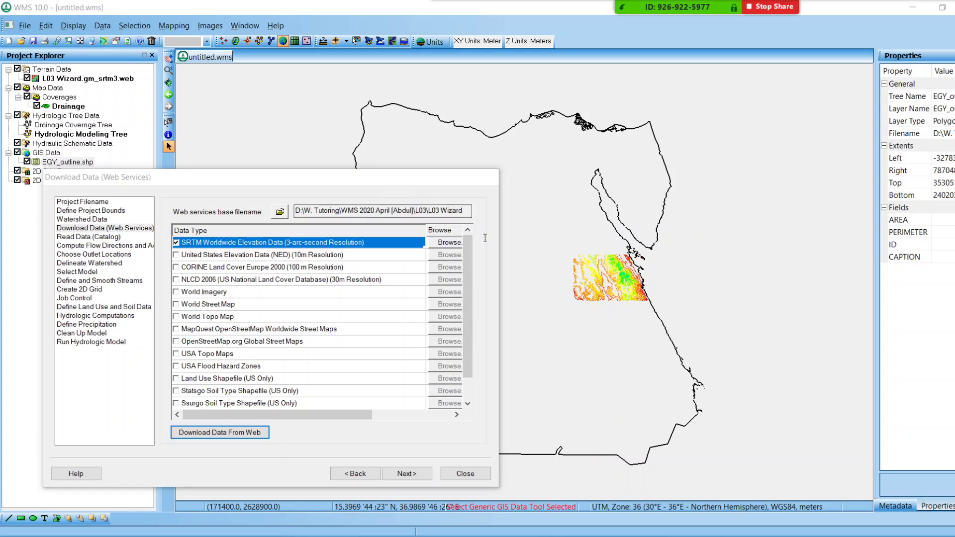
- Move the wizard clear of the downloaded terrain and review the project projection and boundary coordinates in Define Project Bounds
left_click_drag(310, 177, 327, 209)
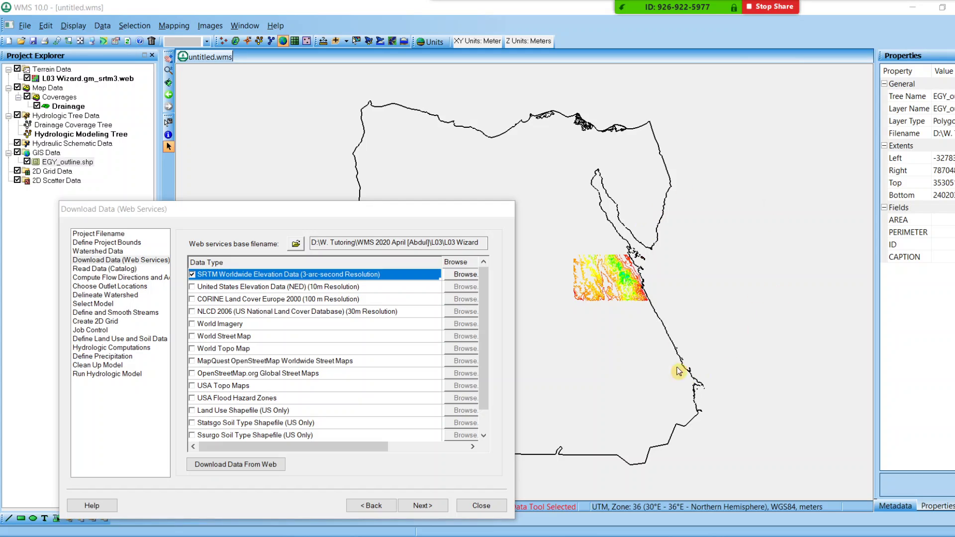
left_click_drag(414, 214, 723, 353)
left_click(604, 299)
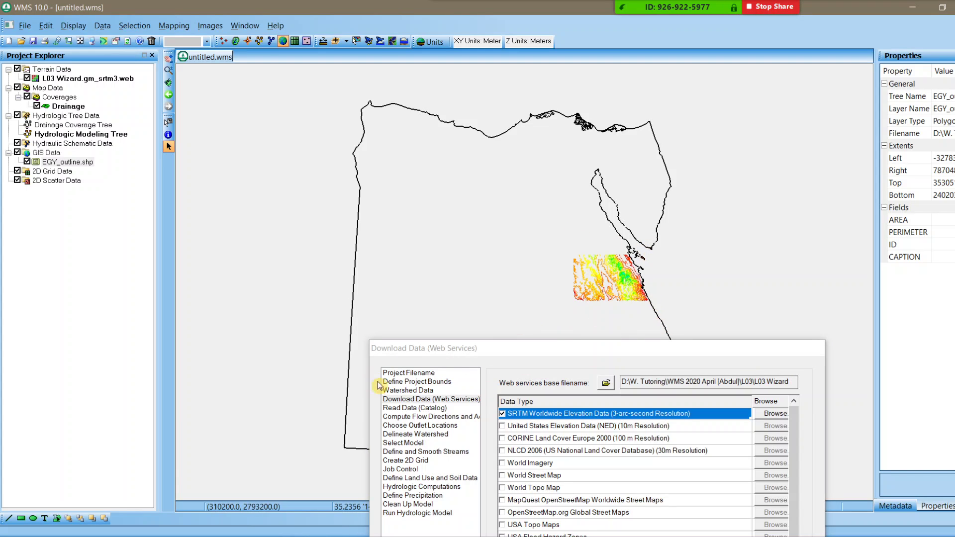
left_click(409, 382)
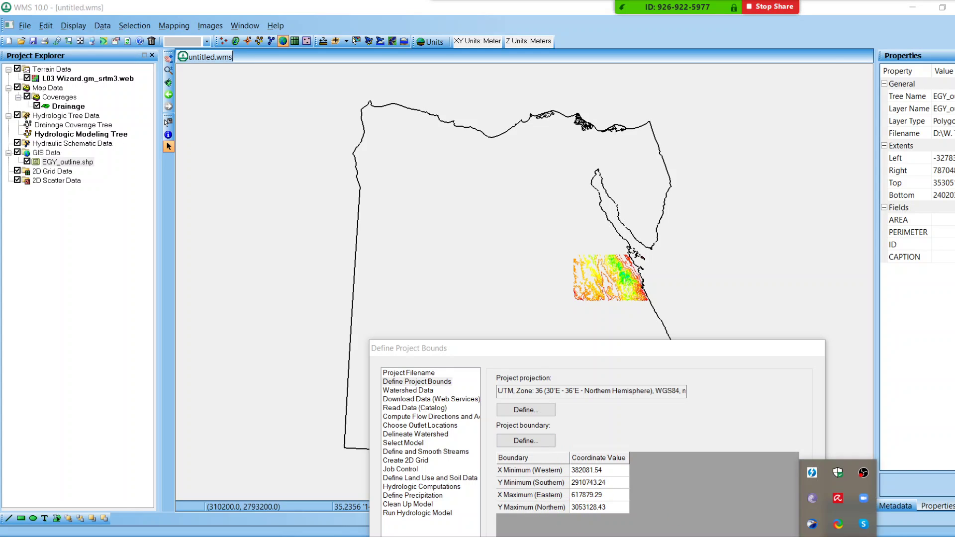
left_click(688, 364)
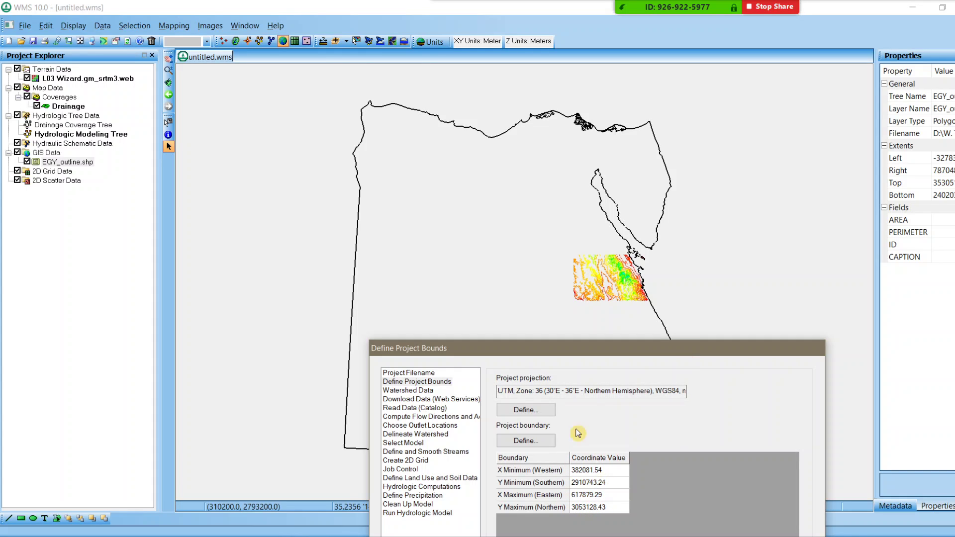
left_click(448, 318)
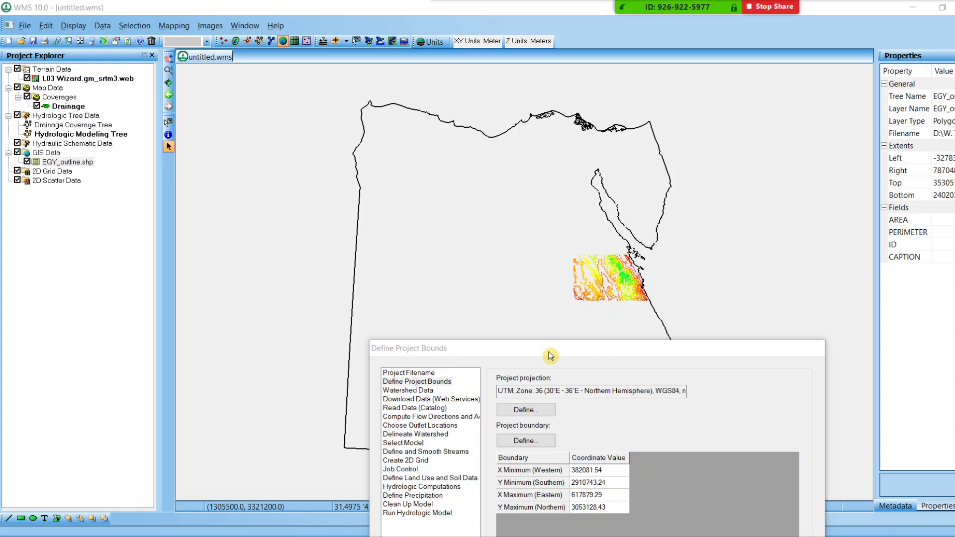
- Return to the web services download page, widen the data type column and add World Topo Map to the selected sources
left_click_drag(551, 355, 624, 315)
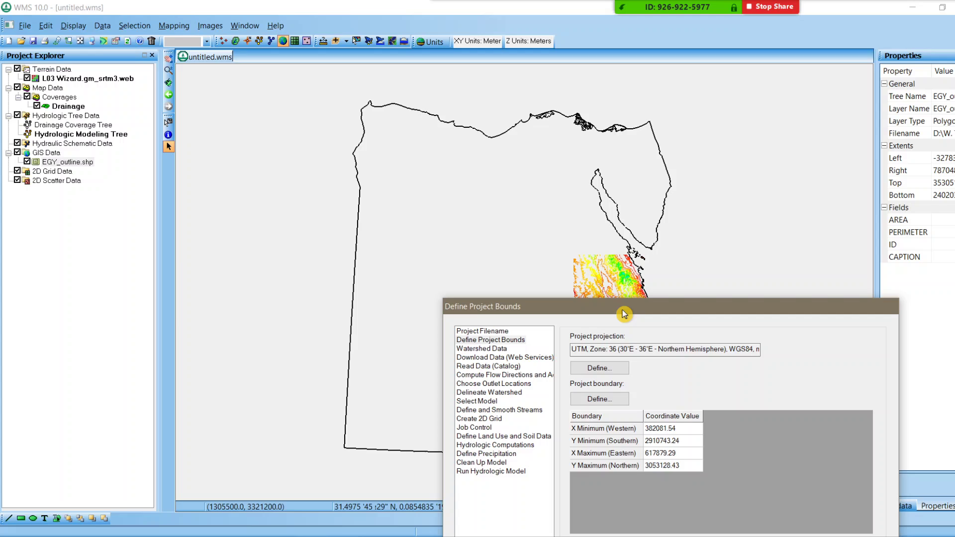
left_click(477, 350)
left_click(476, 358)
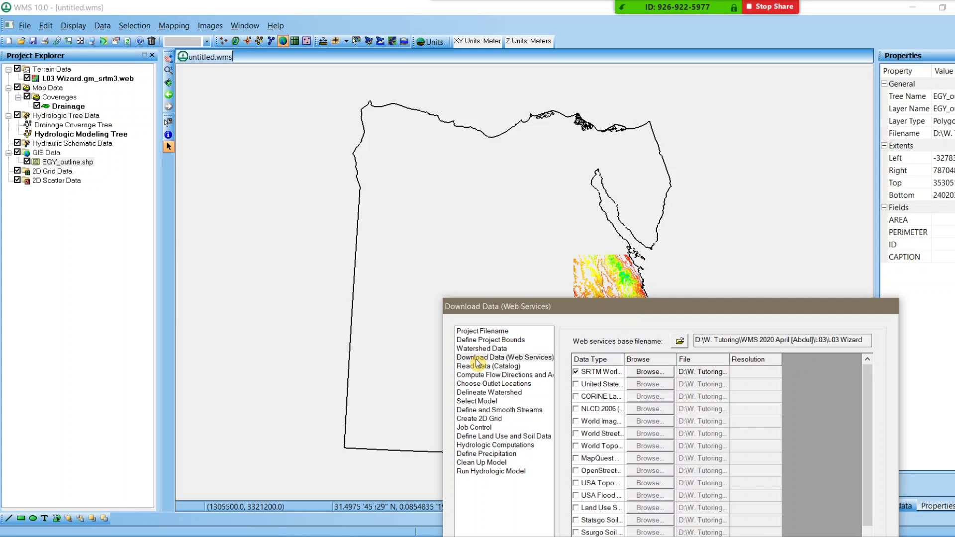
left_click_drag(625, 359, 755, 358)
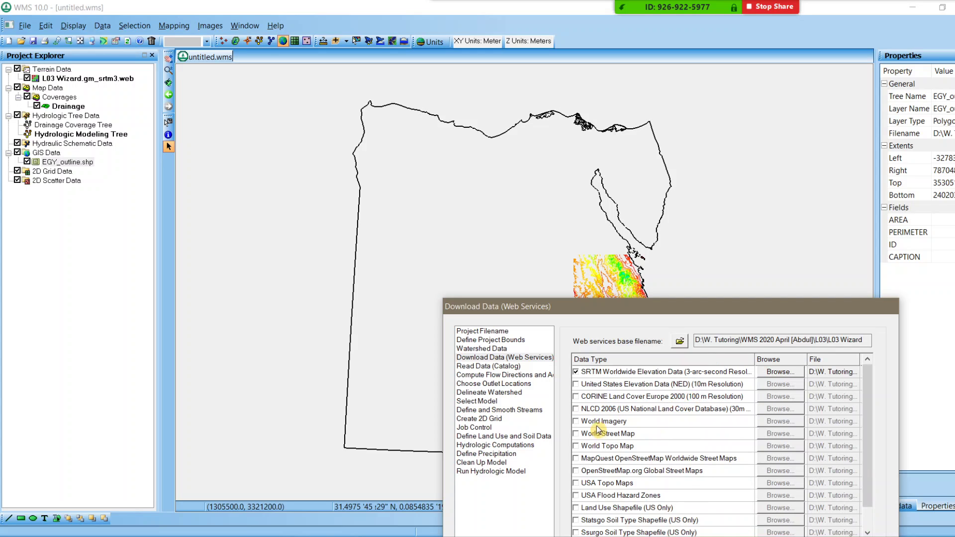
left_click(597, 422)
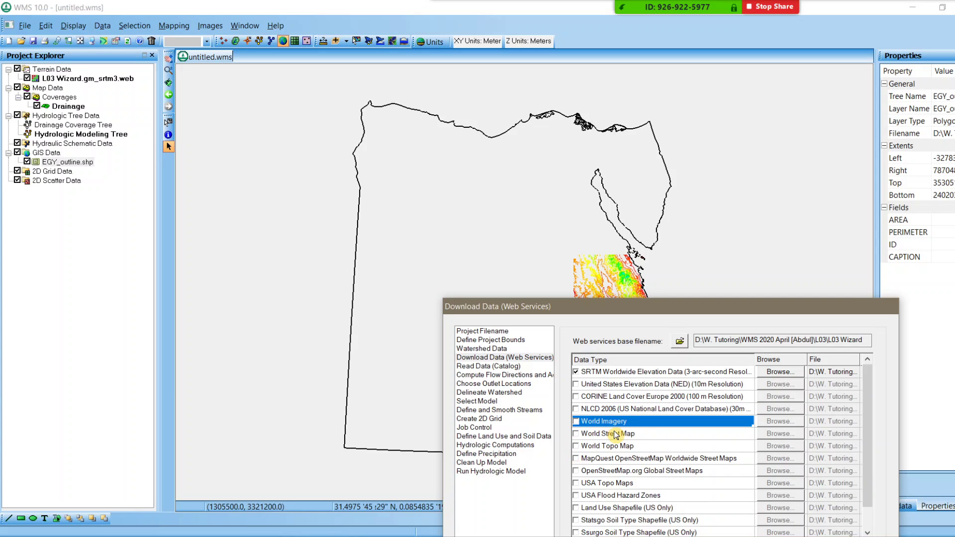
left_click(607, 447)
left_click(576, 446)
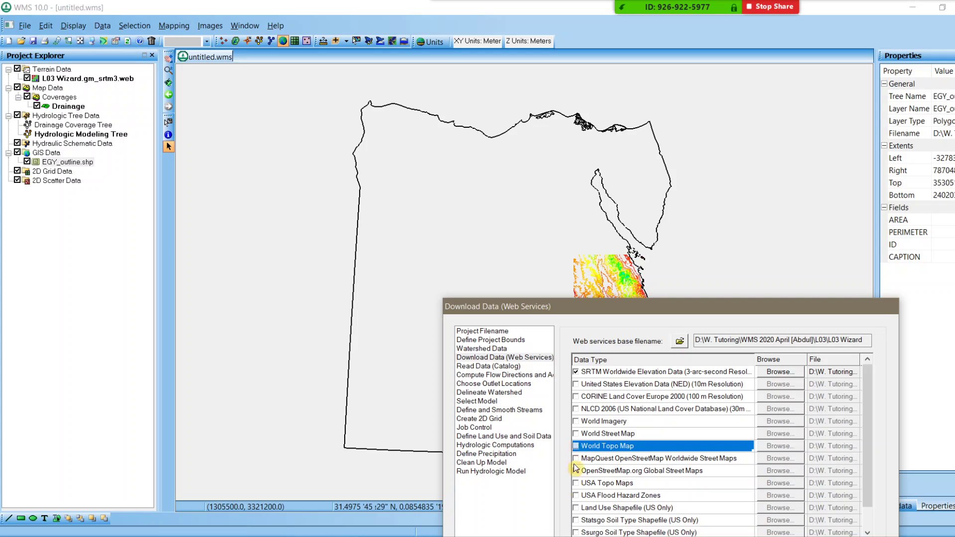
left_click_drag(682, 305, 746, 214)
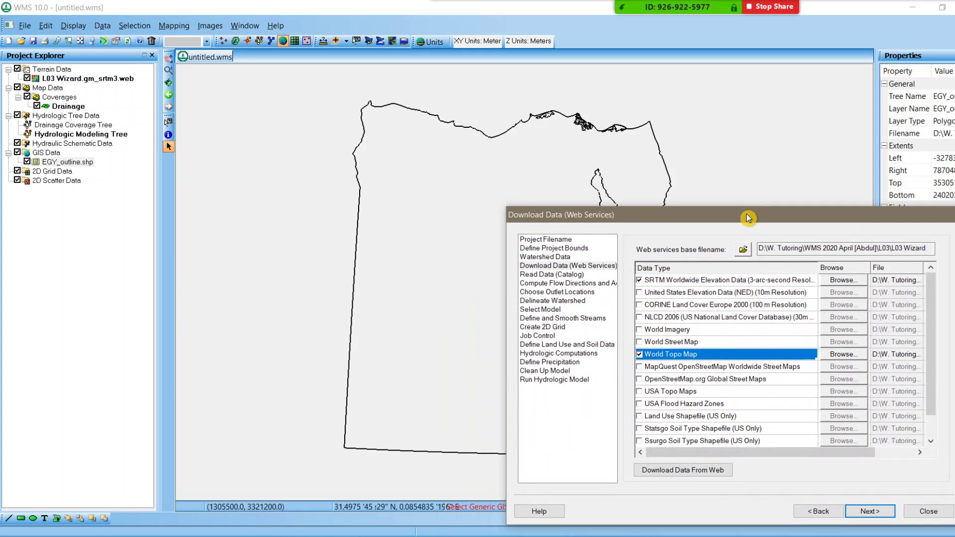
- Start downloading the selected data from the web with a DEM cell size of 30 m
left_click(669, 473)
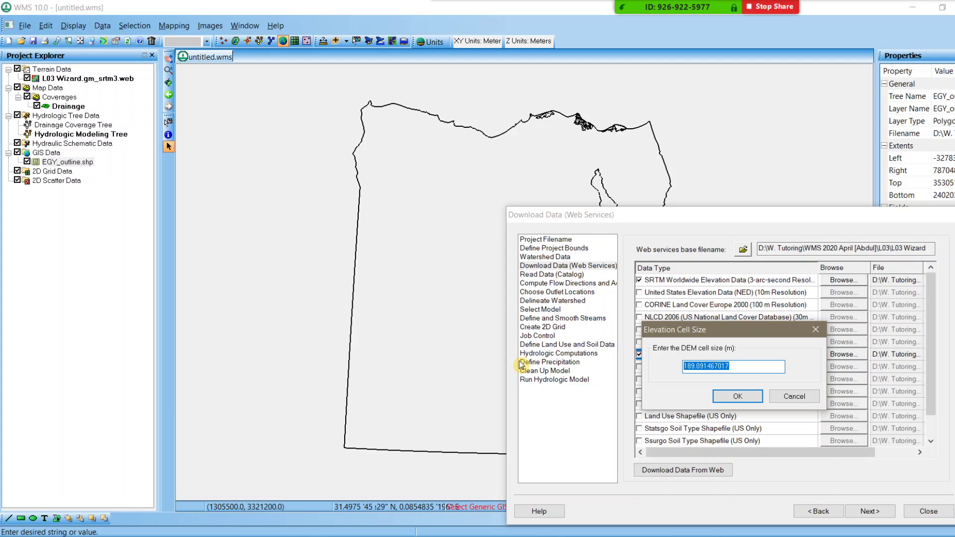
type("30")
left_click(816, 329)
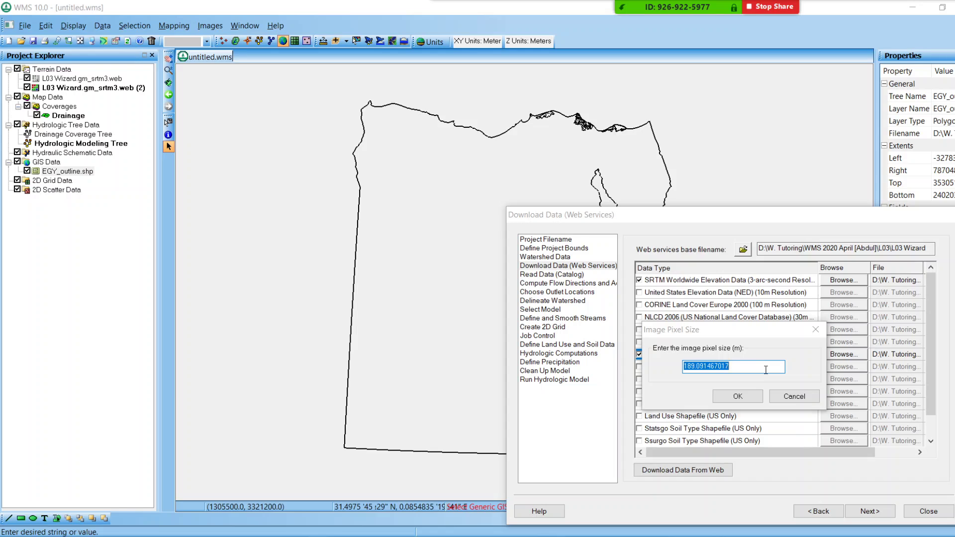
- Set the topo map's image pixel size to 90 m and decline generating image pyramids
left_click(766, 370)
left_click_drag(766, 370, 652, 365)
type("9")
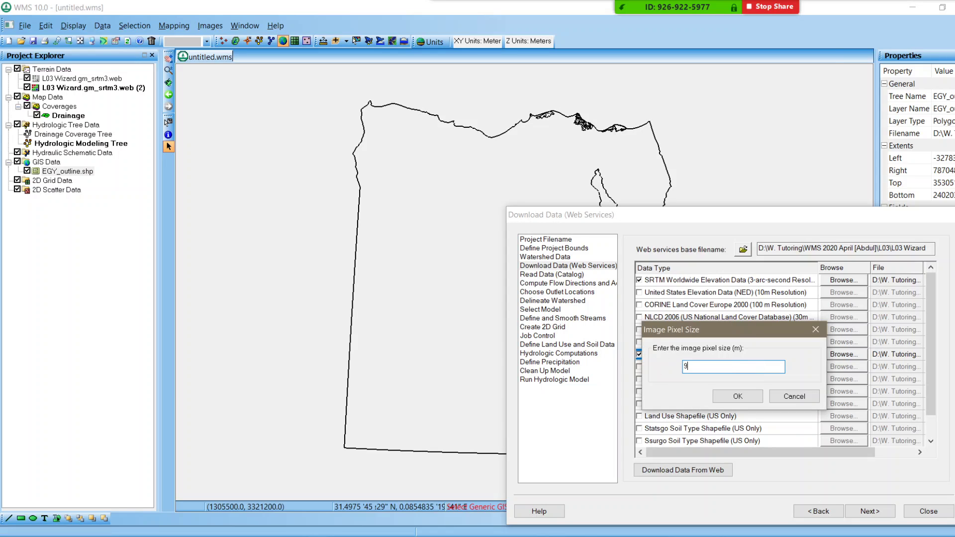
type("0")
left_click(749, 397)
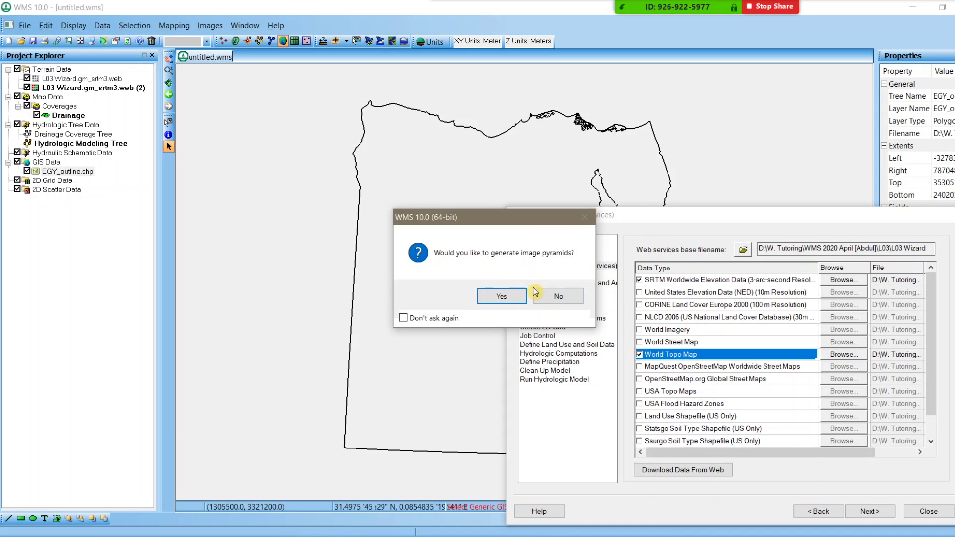
left_click(553, 294)
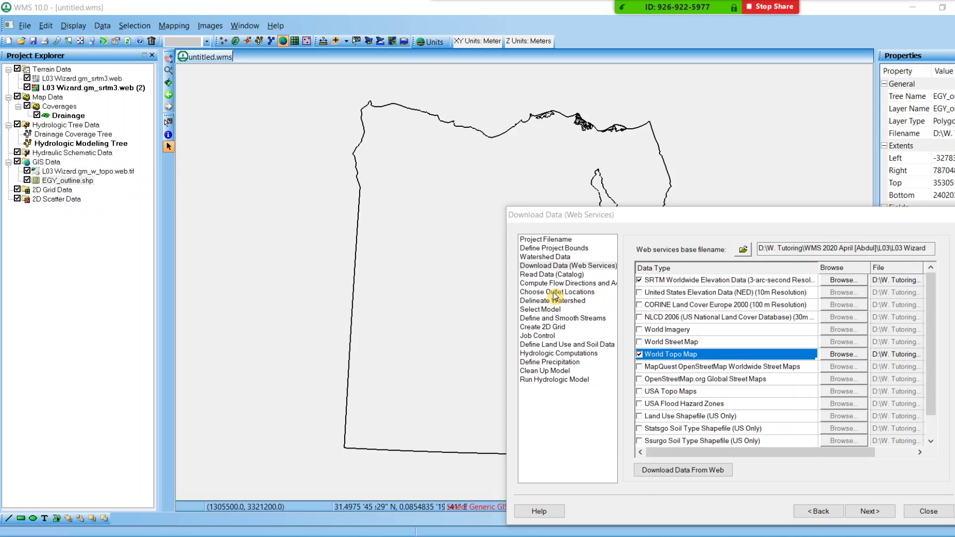
- Hide the EGY_outline.shp layer and all Terrain Data so that the downloaded topo map around Hurghada is unobstructed
left_click_drag(760, 221, 682, 323)
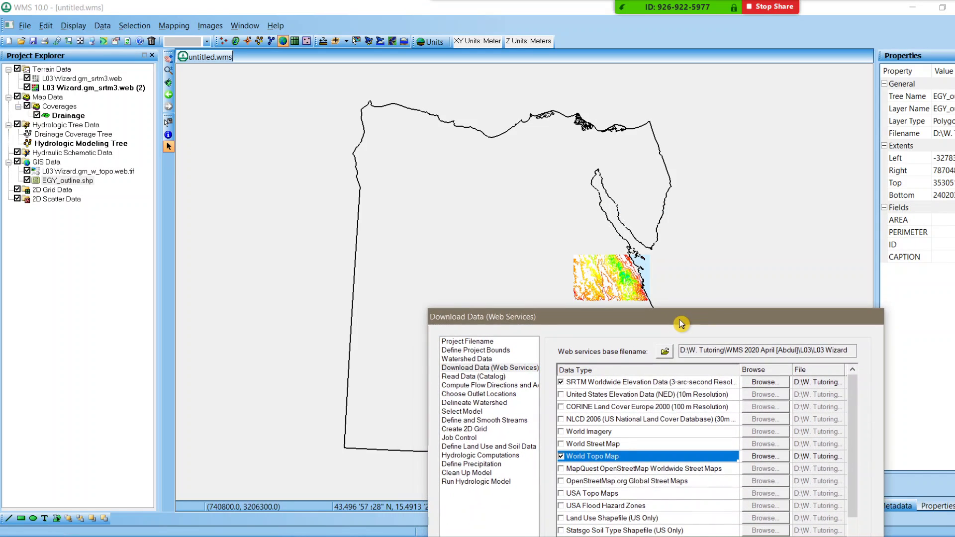
left_click(26, 180)
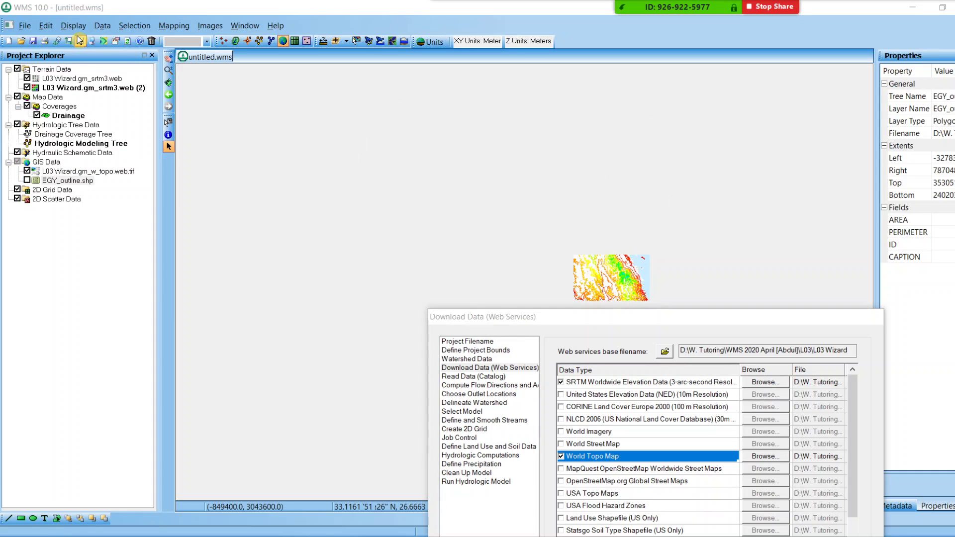
left_click(654, 261)
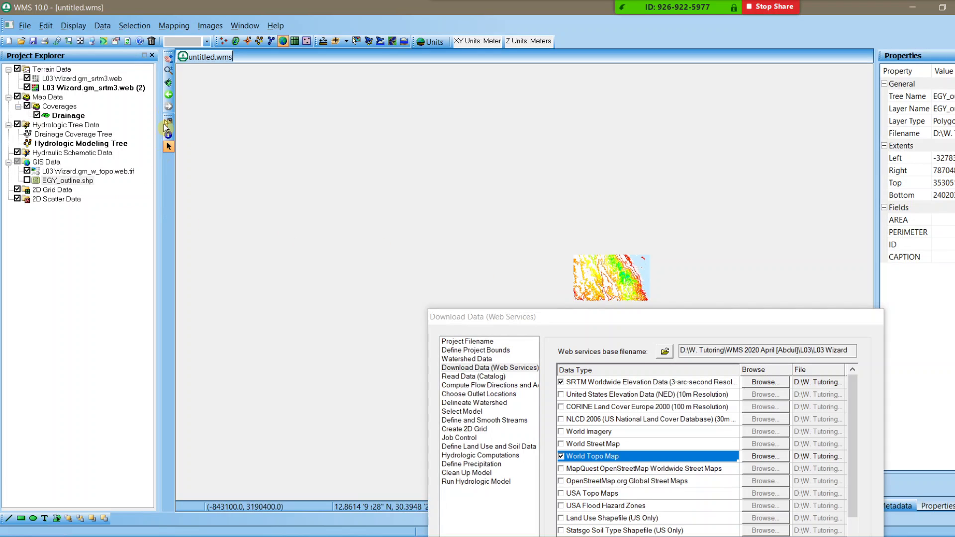
left_click(169, 71)
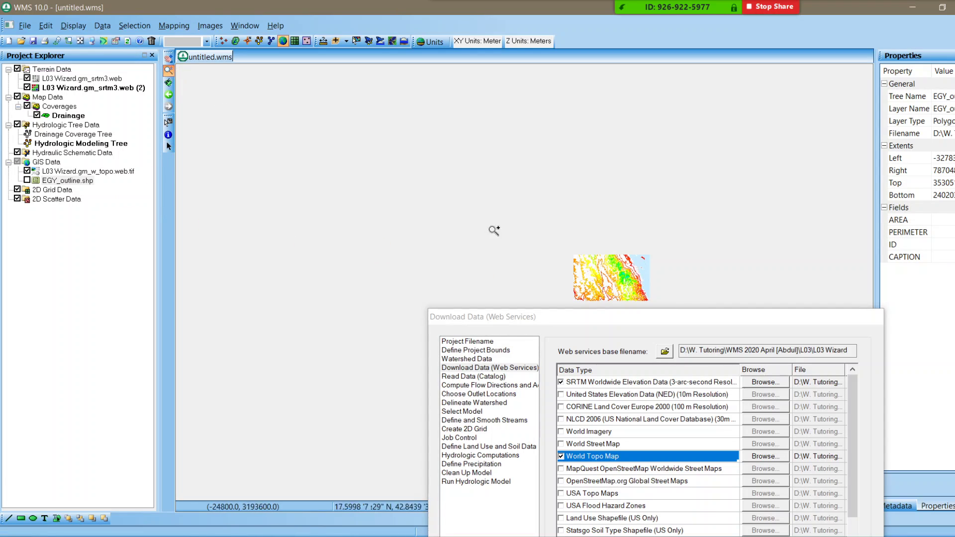
left_click_drag(564, 251, 527, 460)
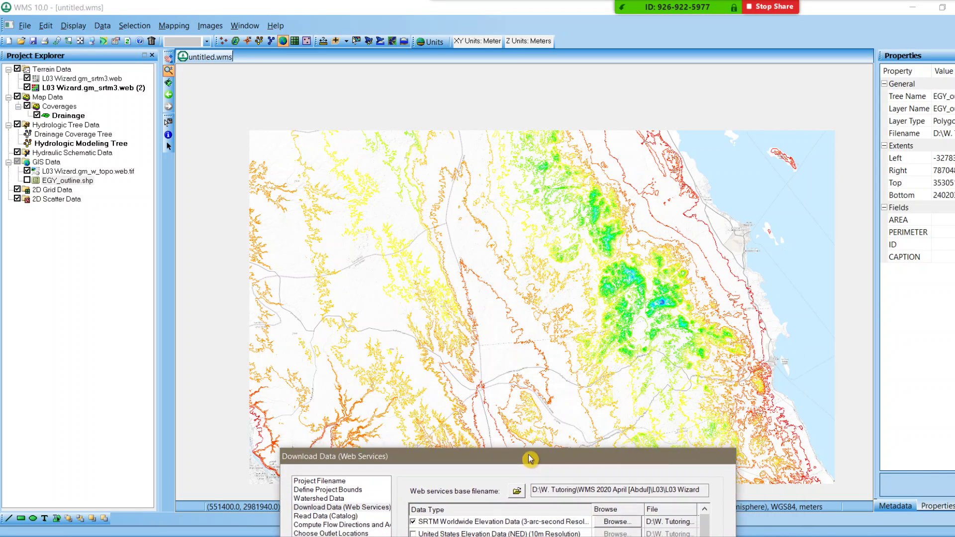
left_click(598, 394)
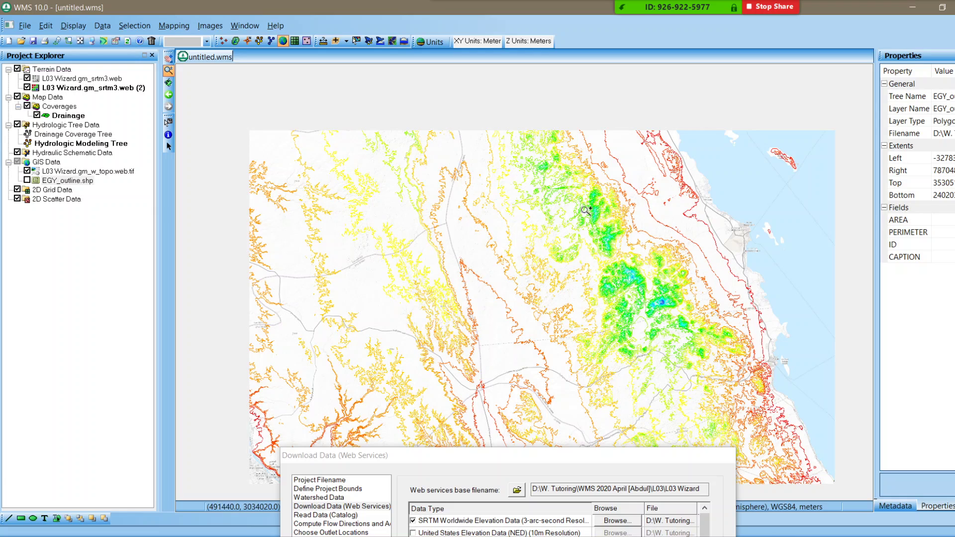
left_click_drag(526, 181, 774, 288)
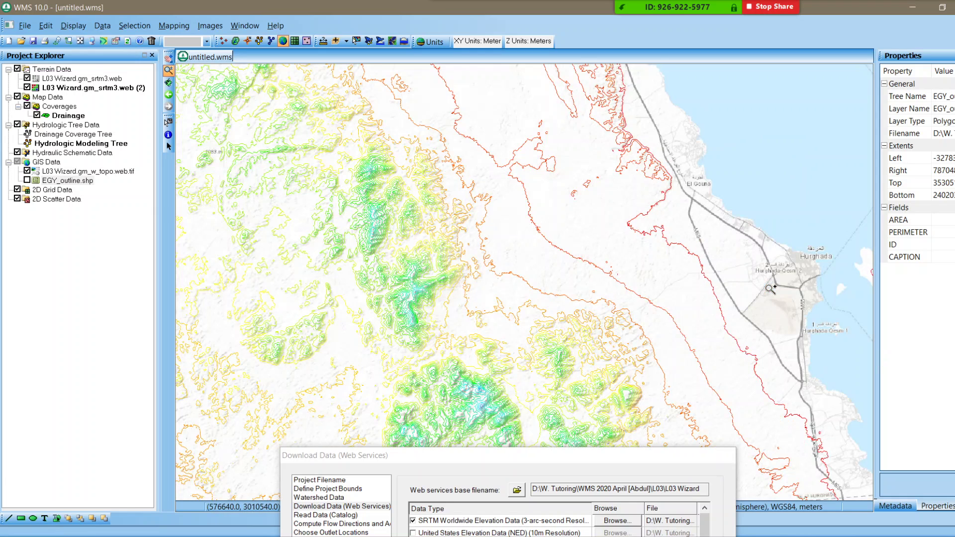
left_click(17, 70)
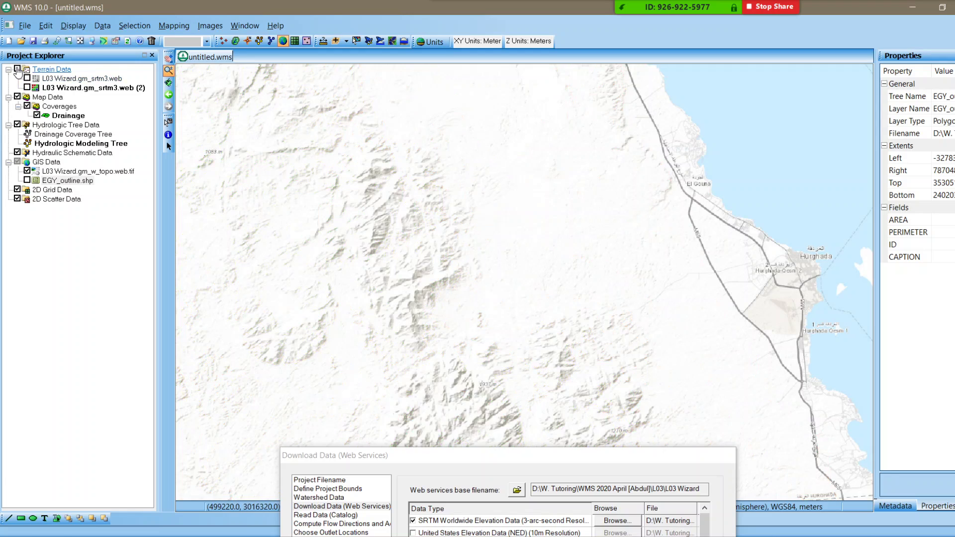
- Examine the relief, roads and pixel detail of the downloaded topo map around Hurghada at several scales
left_click(509, 190)
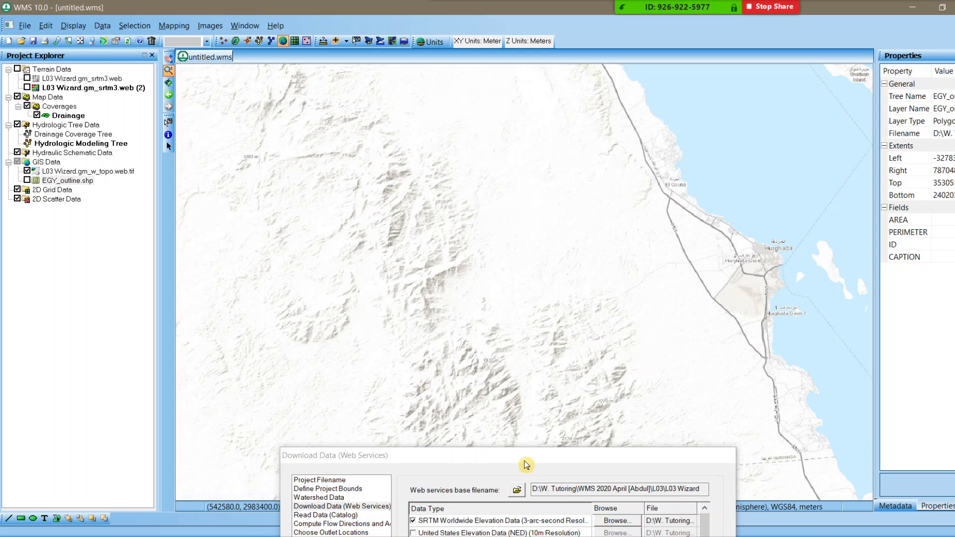
left_click_drag(506, 456, 529, 482)
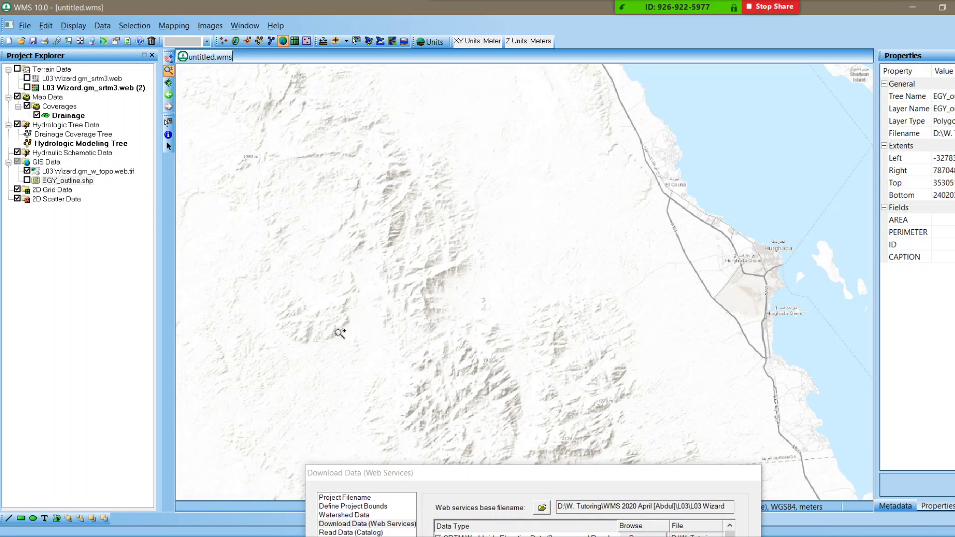
left_click(482, 265)
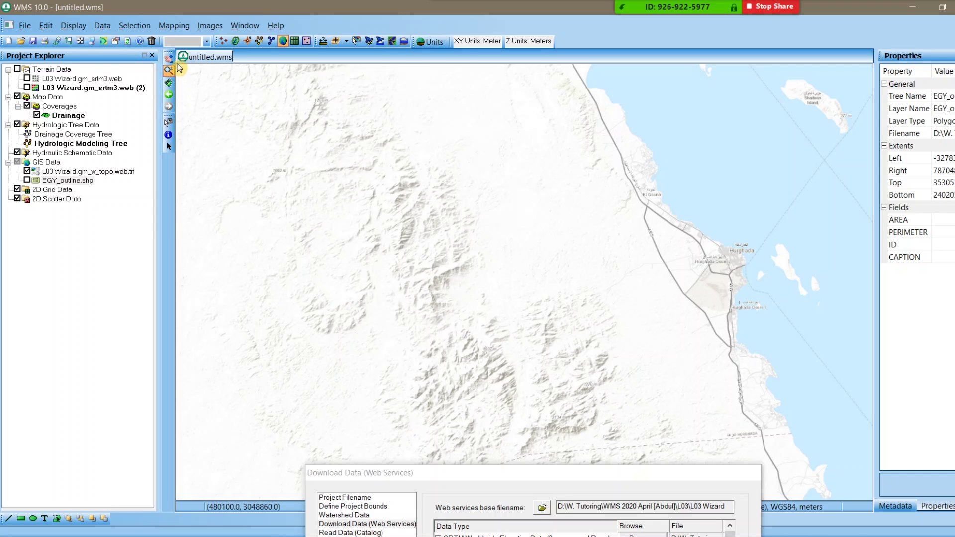
left_click(168, 57)
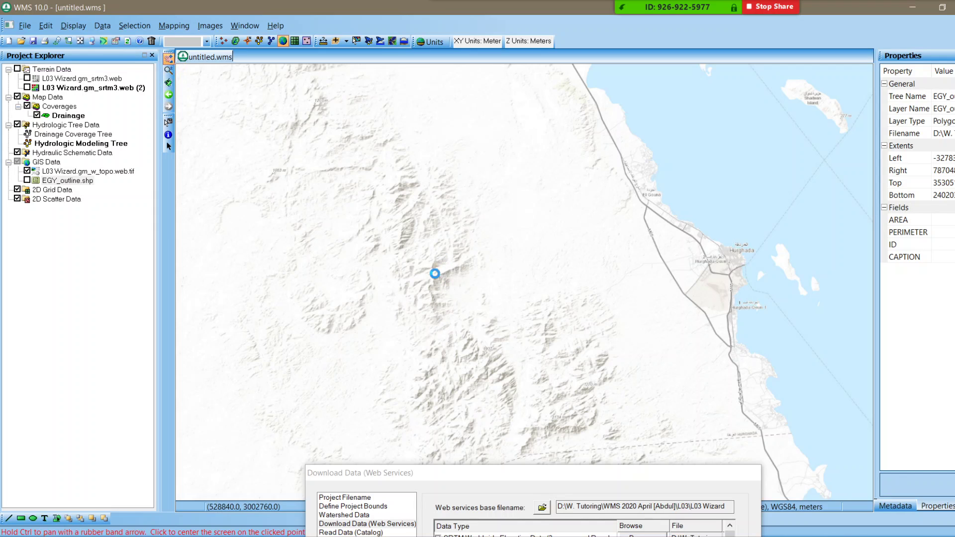
left_click_drag(435, 274, 433, 269)
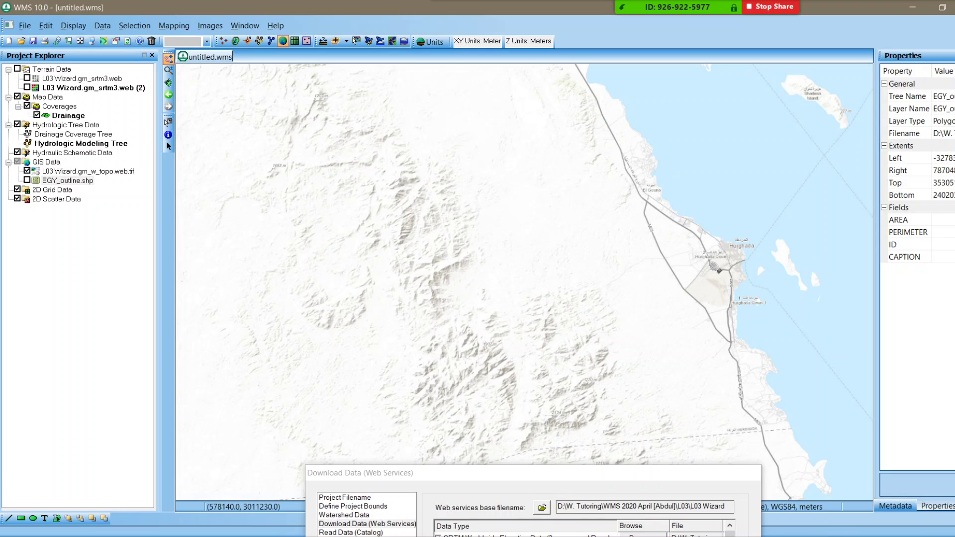
scroll(554, 226, "down", 1)
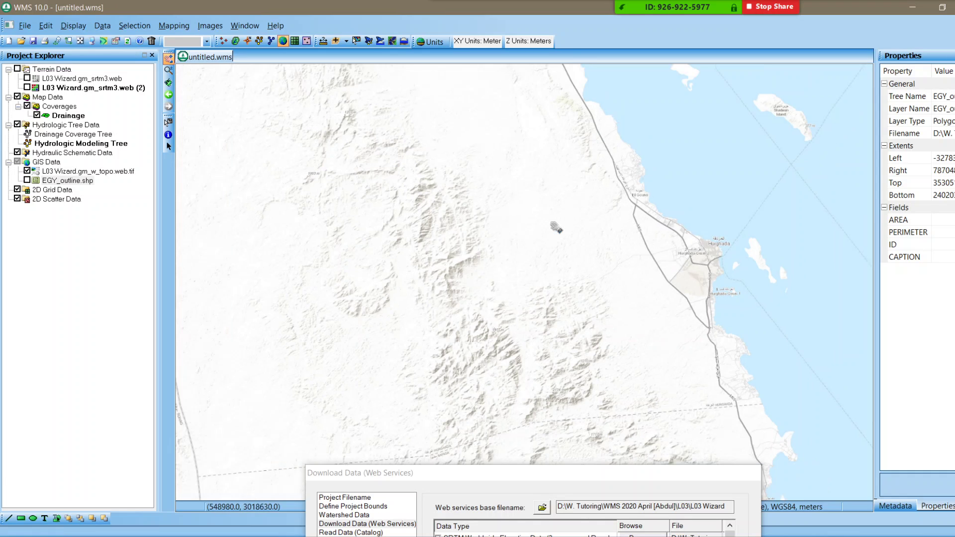
scroll(554, 226, "down", 1)
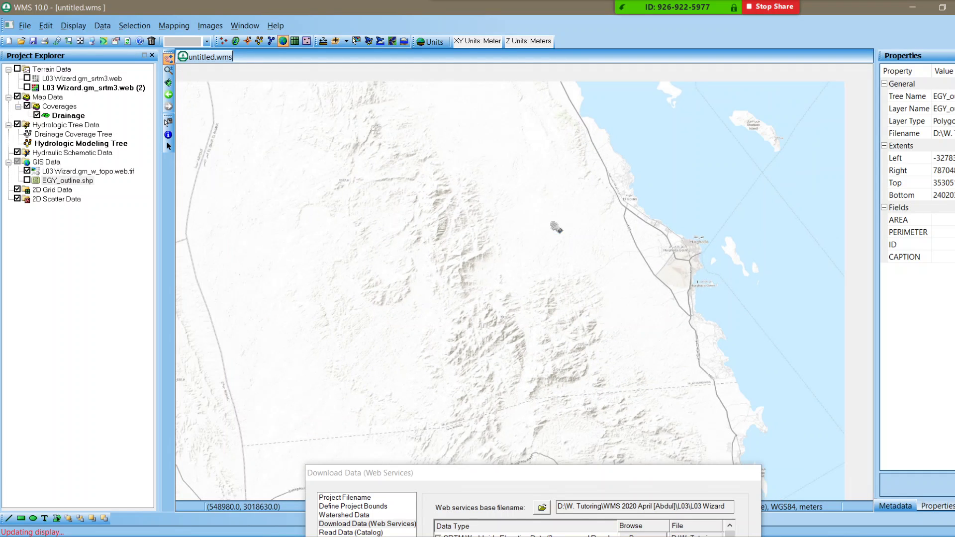
scroll(556, 228, "down", 1)
scroll(554, 227, "down", 1)
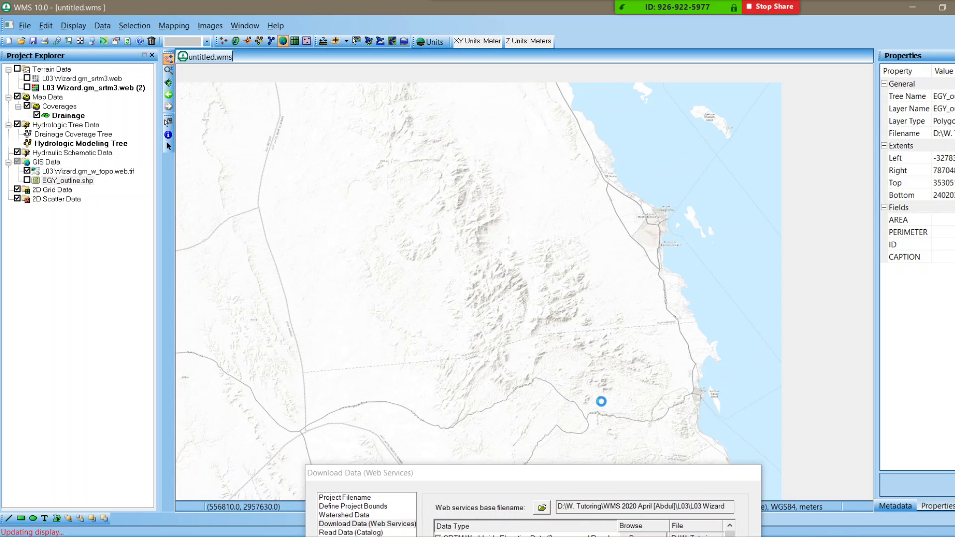
scroll(601, 401, "up", 3)
scroll(601, 401, "up", 3)
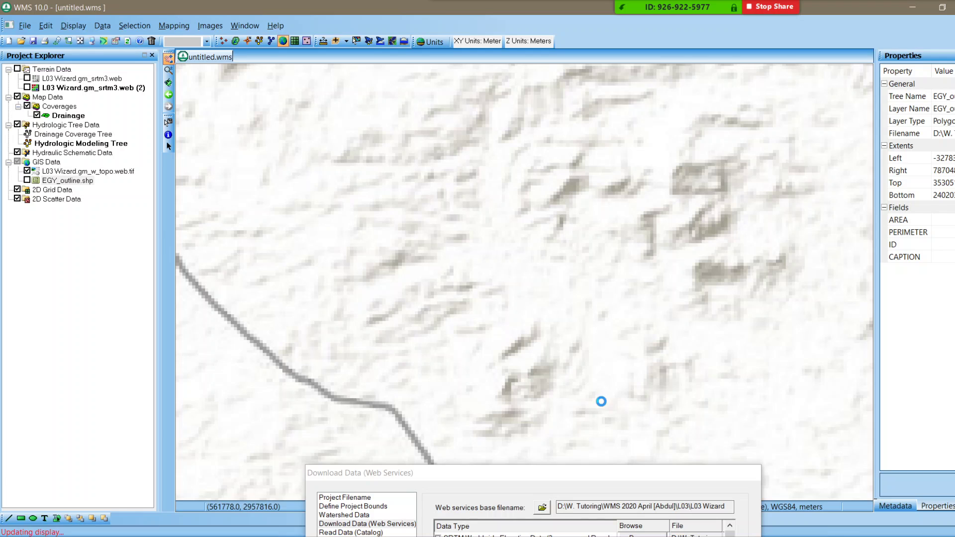
scroll(601, 401, "down", 1)
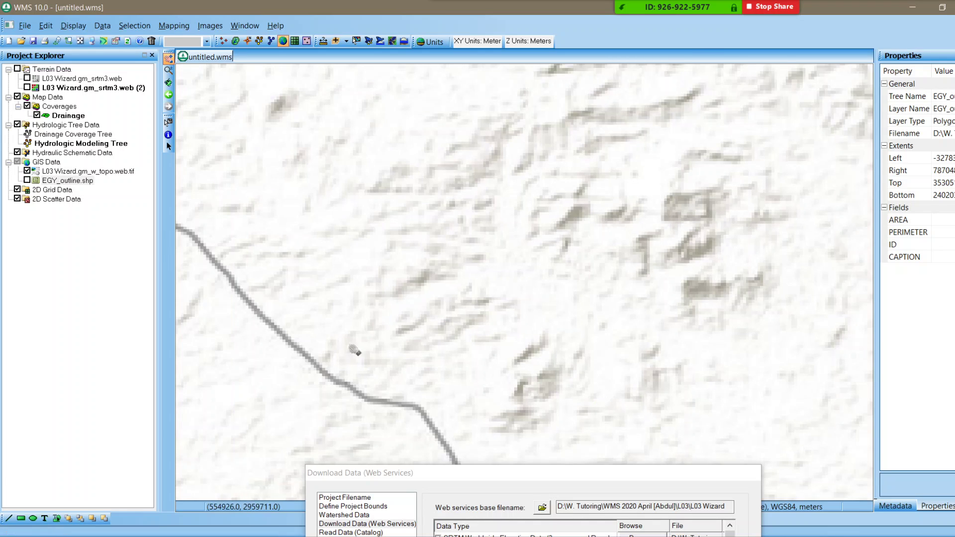
scroll(209, 295, "up", 1)
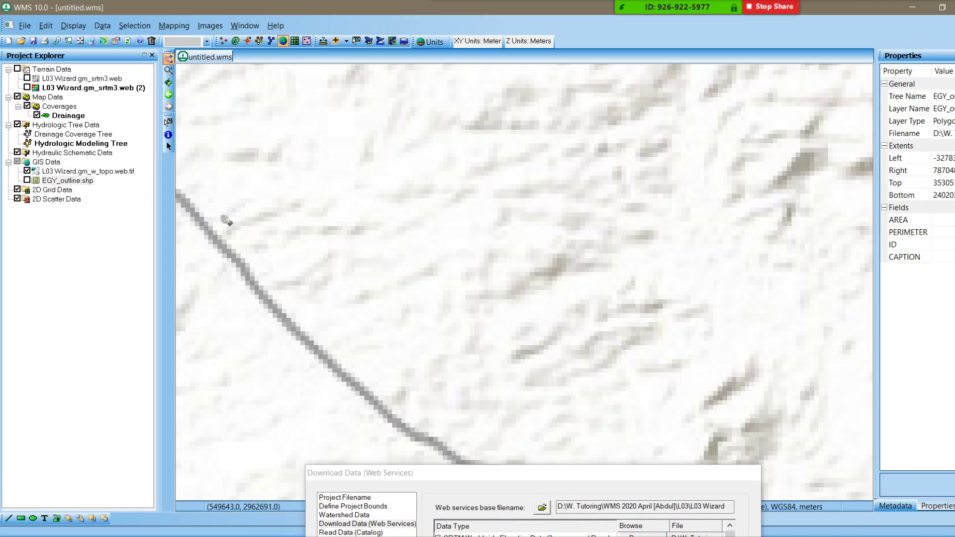
- Inspect the desert road and the Safaga coast and island on the topo map at close and wide scales
scroll(309, 360, "up", 1)
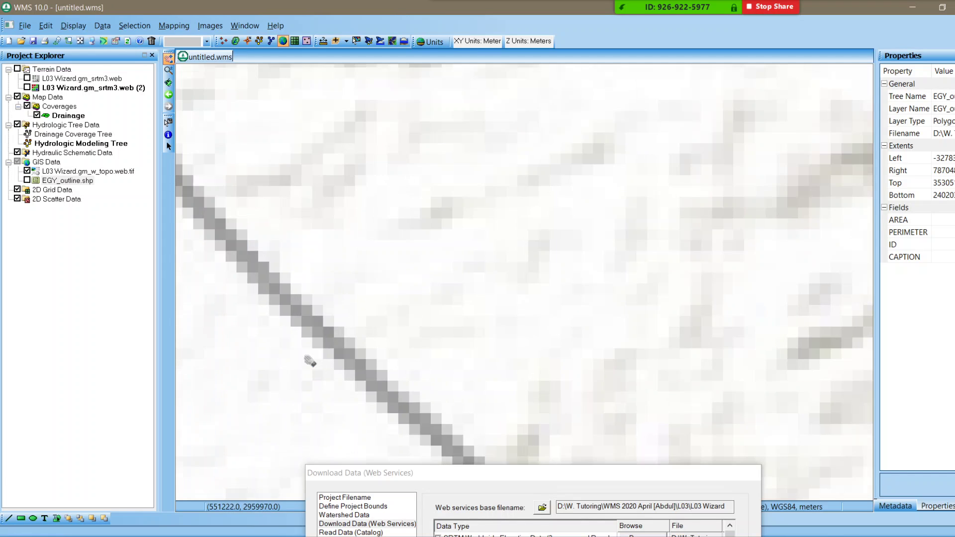
scroll(310, 362, "up", 1)
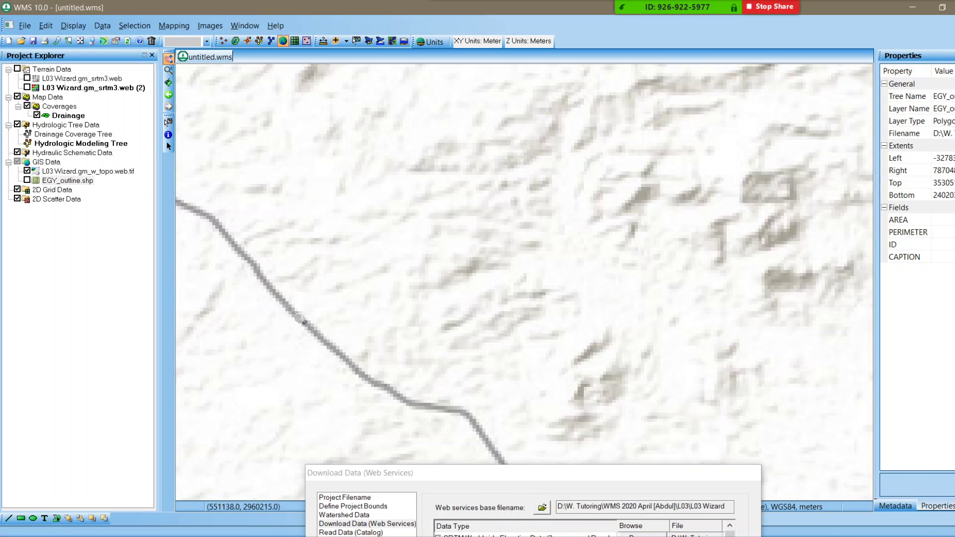
scroll(298, 317, "down", 3)
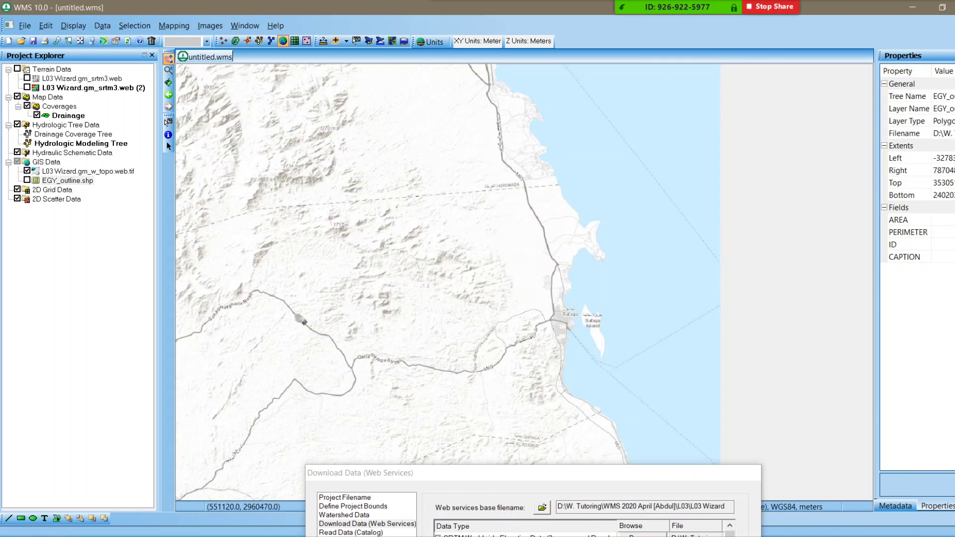
scroll(608, 334, "up", 4)
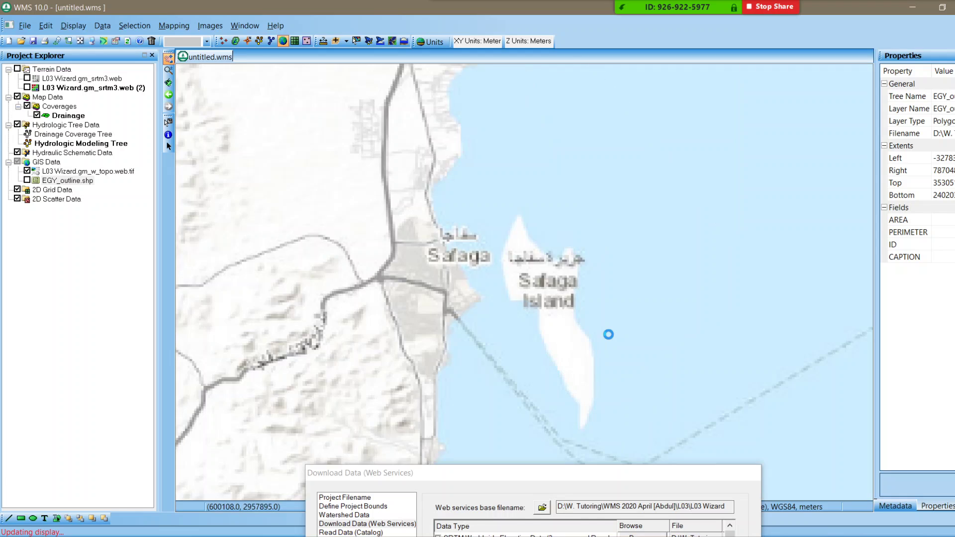
scroll(608, 335, "down", 4)
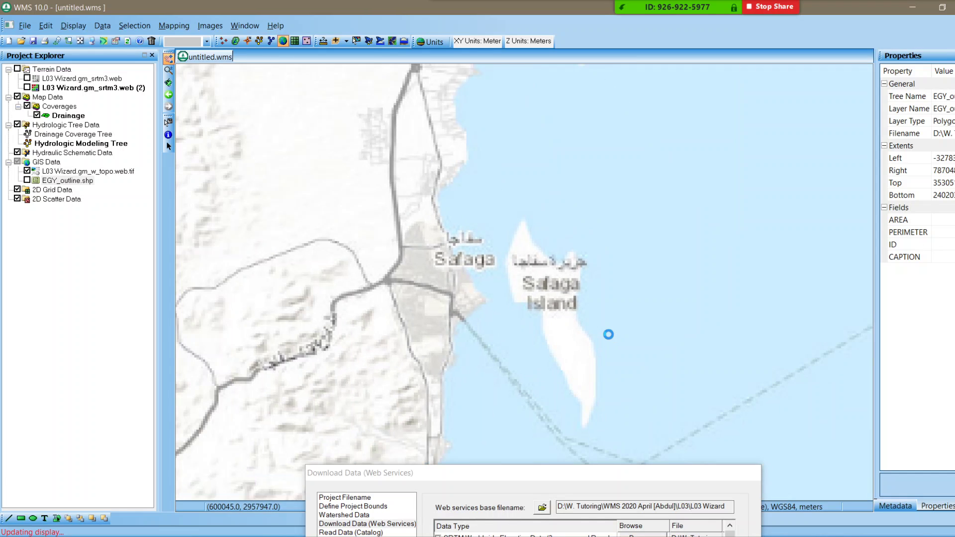
scroll(608, 334, "down", 2)
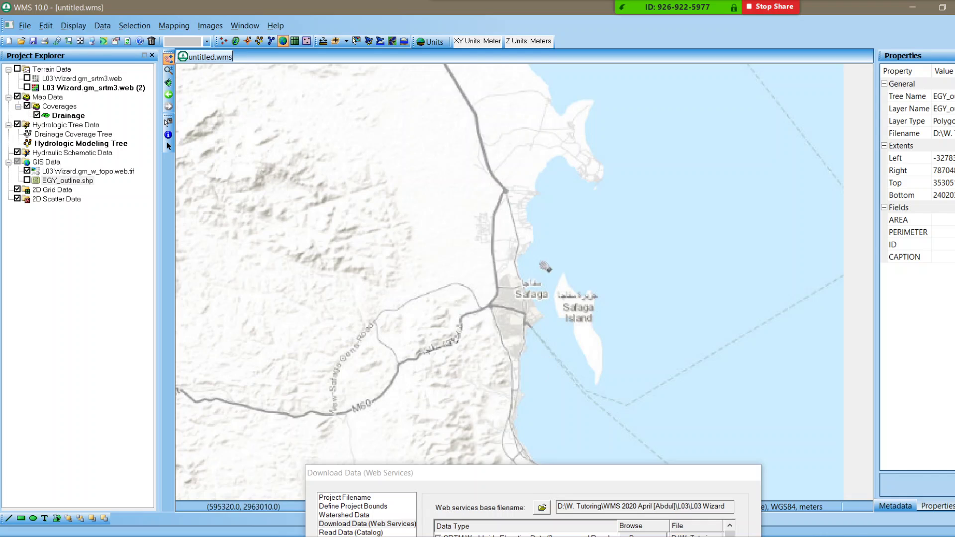
scroll(607, 211, "down", 2)
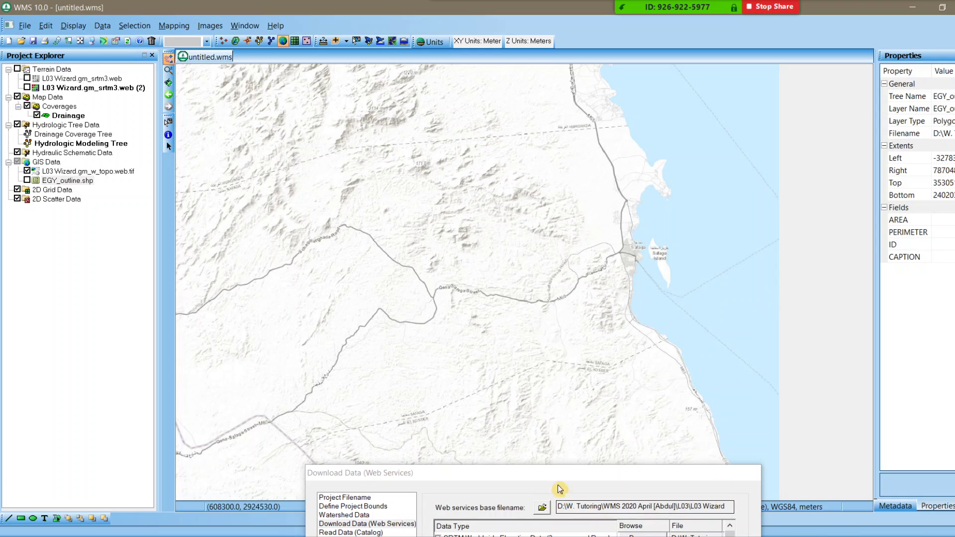
- Bring the whole Download Data (Web Services) dialog into view and review the available web data types
left_click(541, 476)
left_click(496, 477)
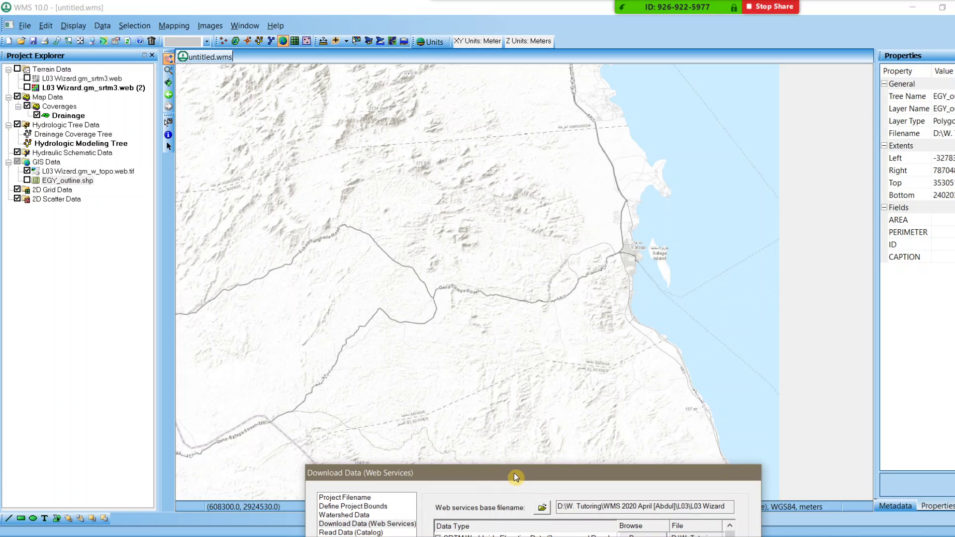
left_click_drag(496, 475, 509, 223)
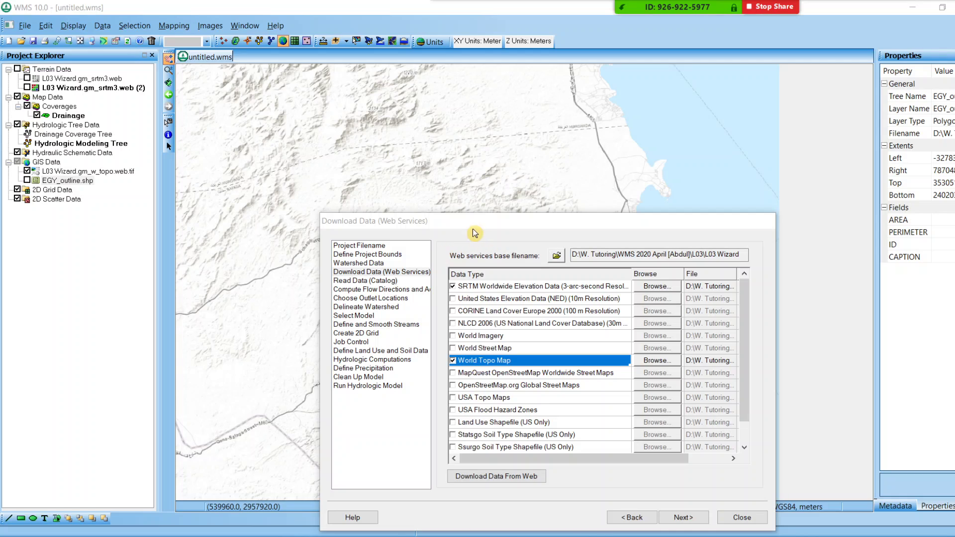
scroll(483, 363, "down", 1)
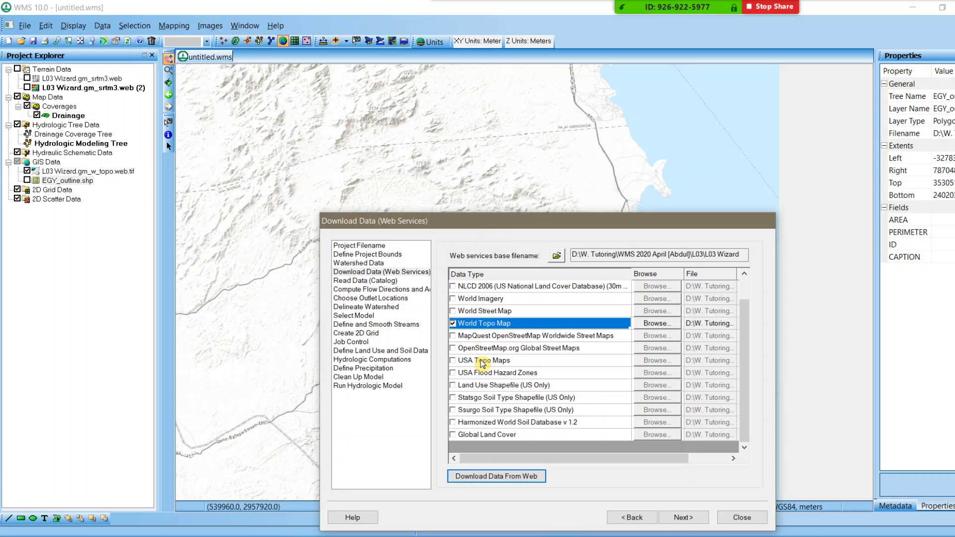
left_click(495, 300)
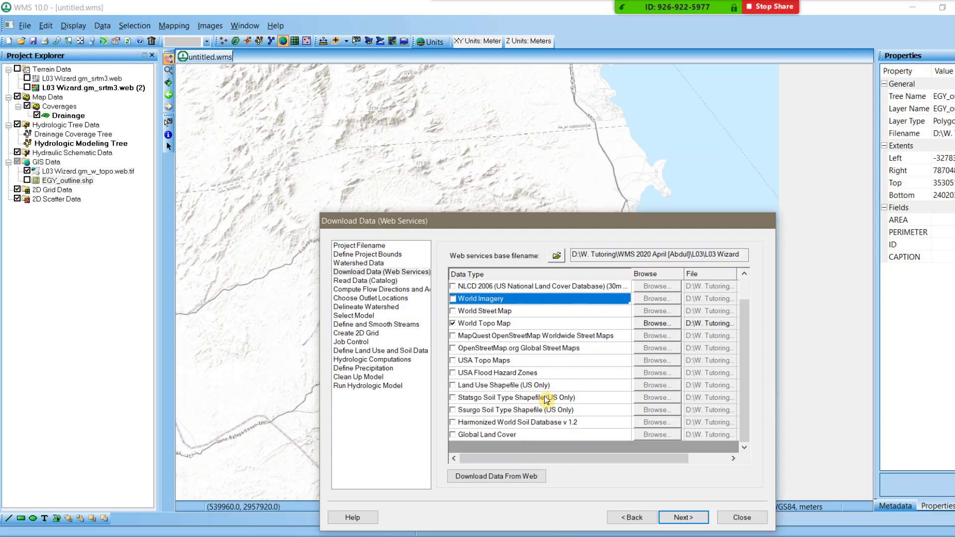
scroll(547, 401, "up", 1)
- Check the save folder and file name of the World Topo Map TIFF, leaving its location as it is
mouse_move(630, 273)
left_mouse_down()
mouse_move(540, 273)
mouse_move(642, 273)
left_mouse_up()
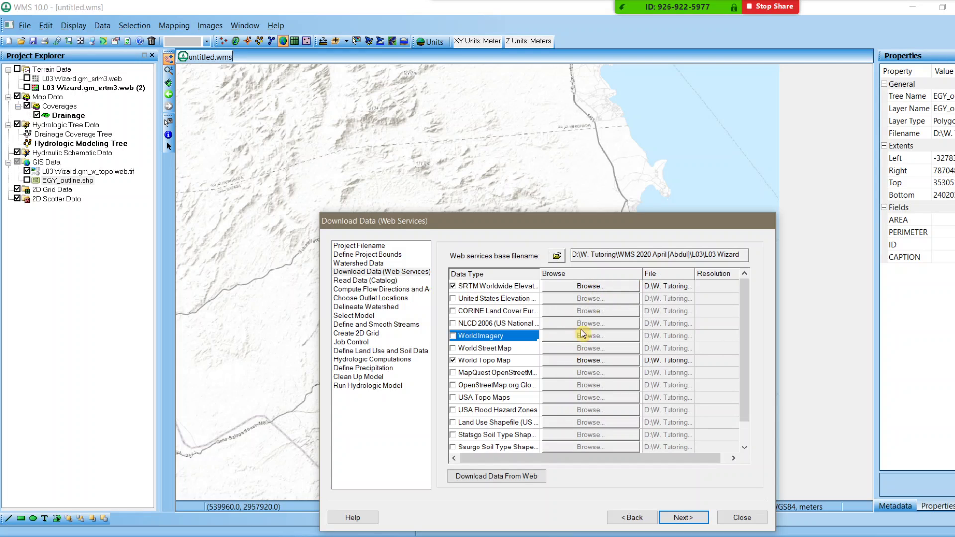
left_click(591, 363)
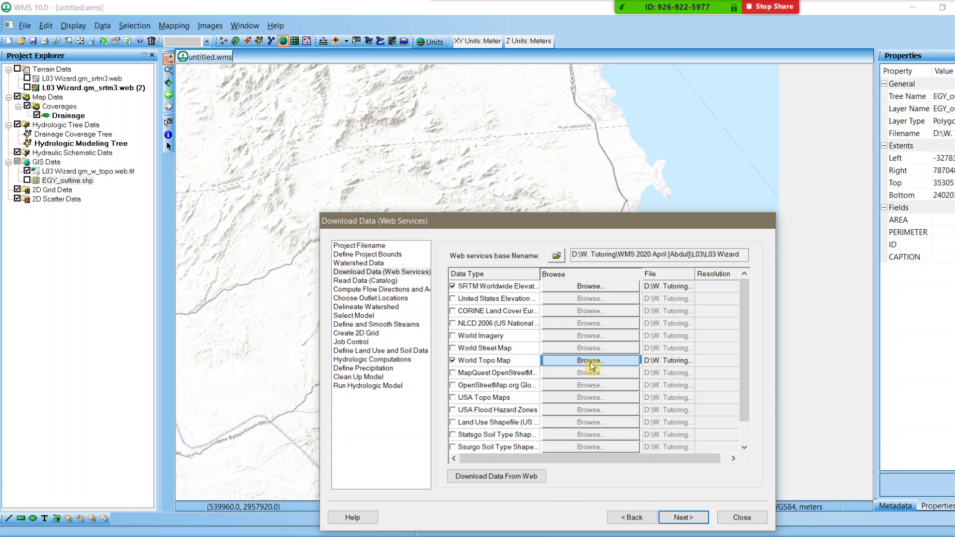
left_click(592, 366)
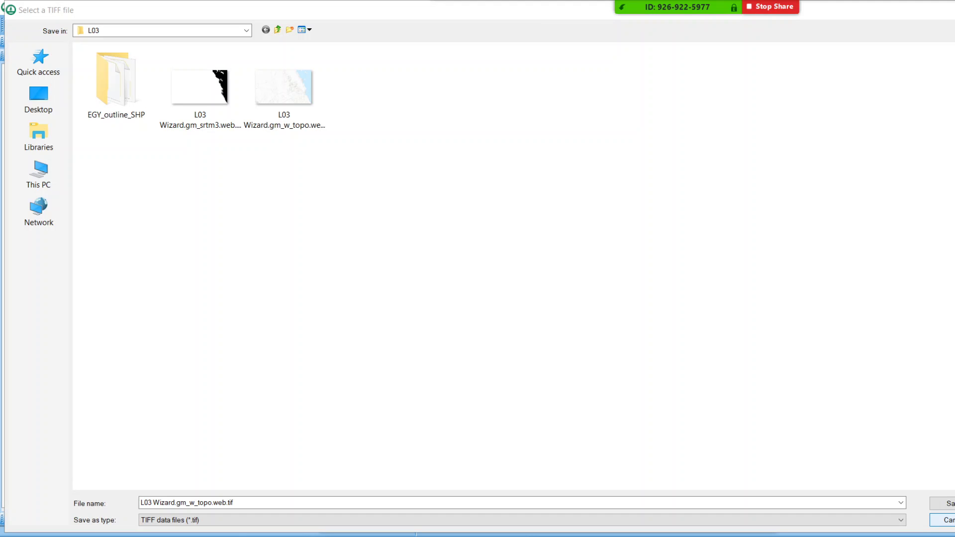
left_click(343, 6)
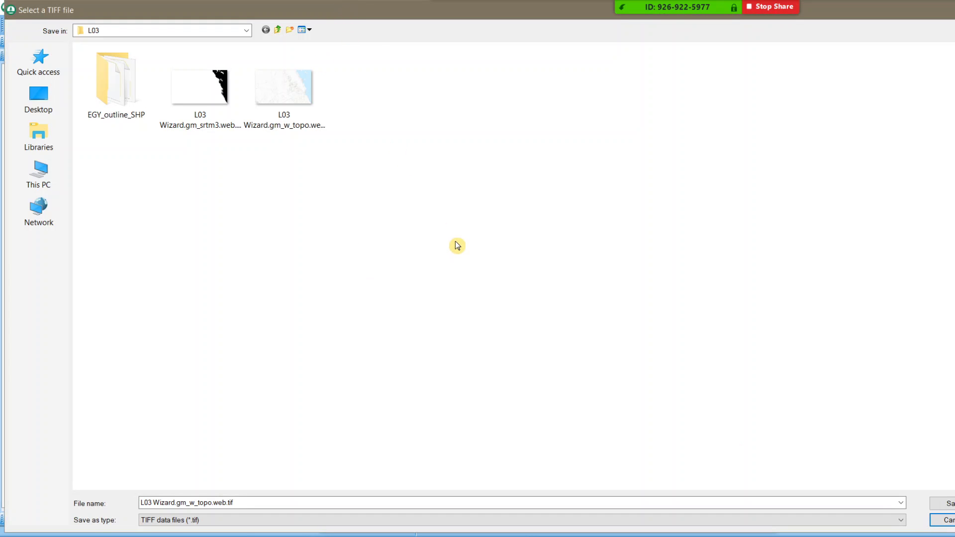
key("Escape")
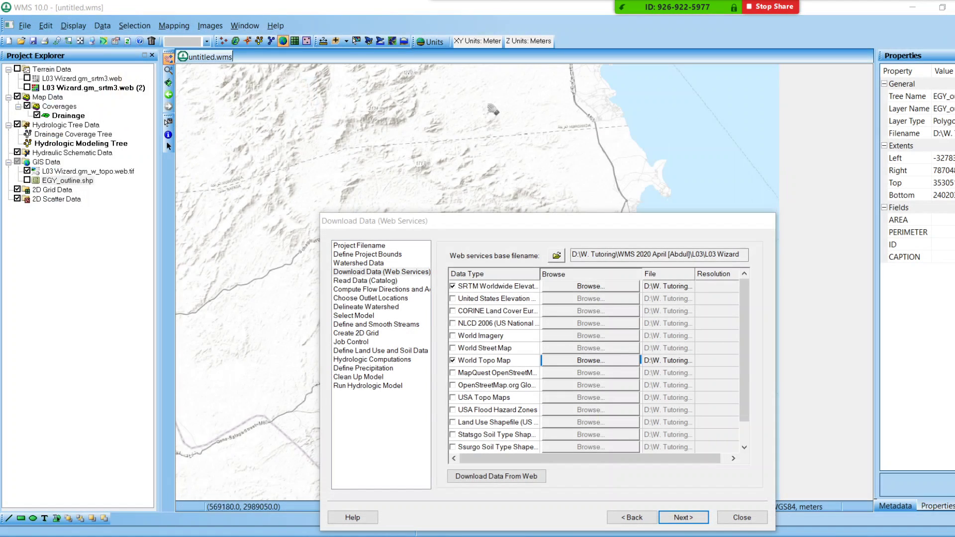
- Widen the file path column of the data type table and check the paths and resolution entries
double_click(695, 274)
left_click(705, 462)
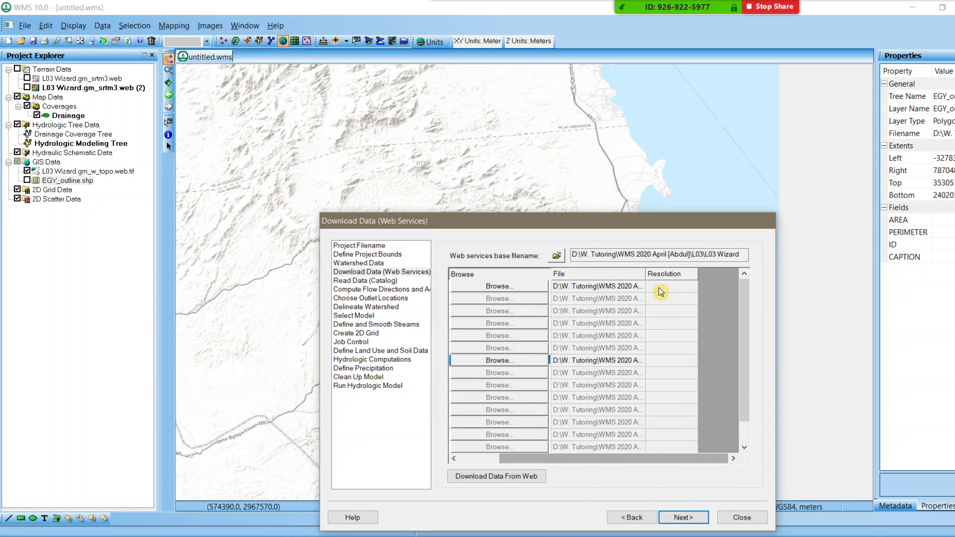
left_click_drag(645, 274, 694, 274)
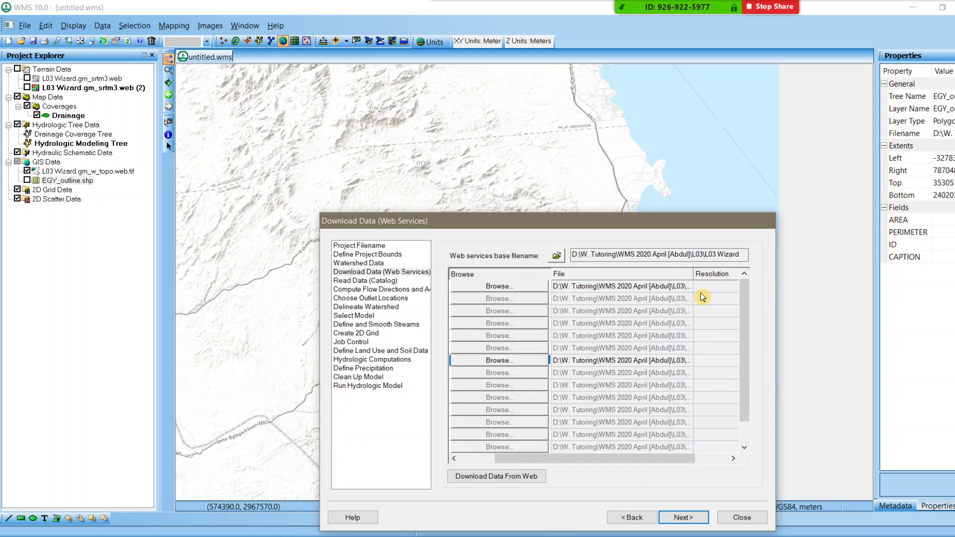
left_click(475, 462)
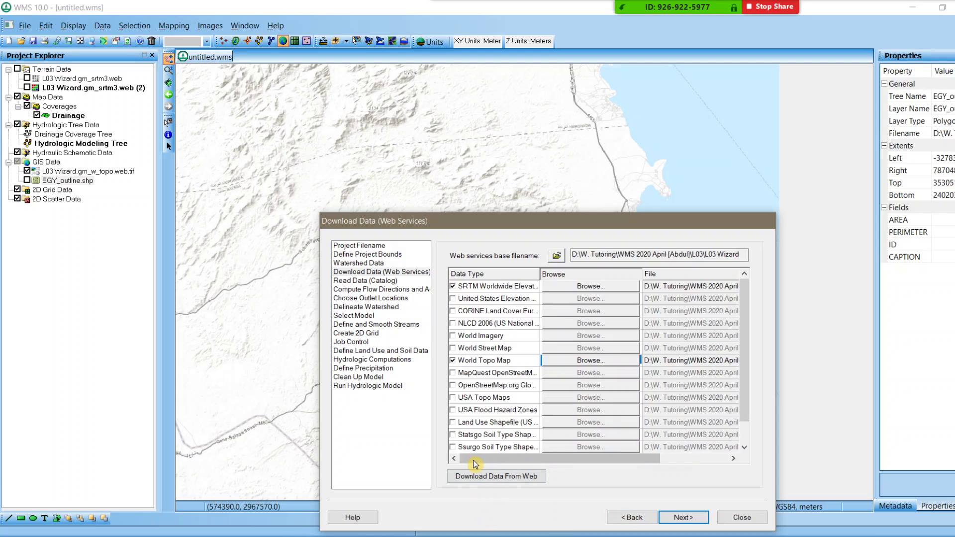
- Advance the wizard past Read Data (Catalog) to Compute Flow Directions and Accumulations, and reposition the dialog over the map
left_click(688, 518)
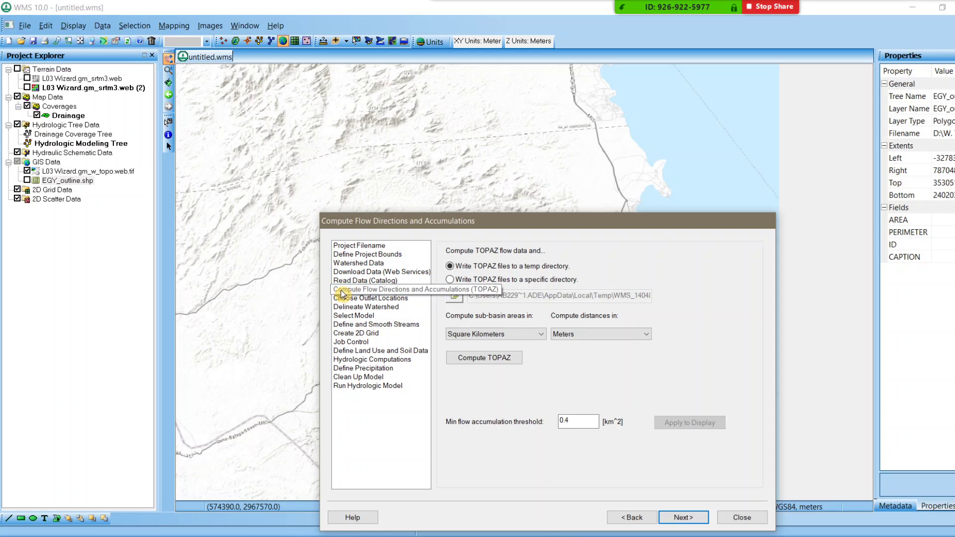
left_click(402, 290)
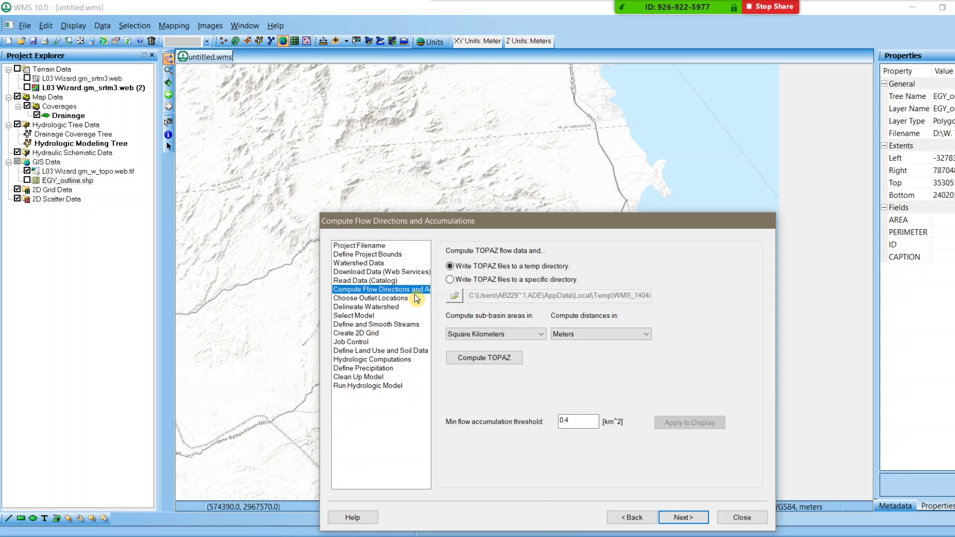
left_click(359, 281)
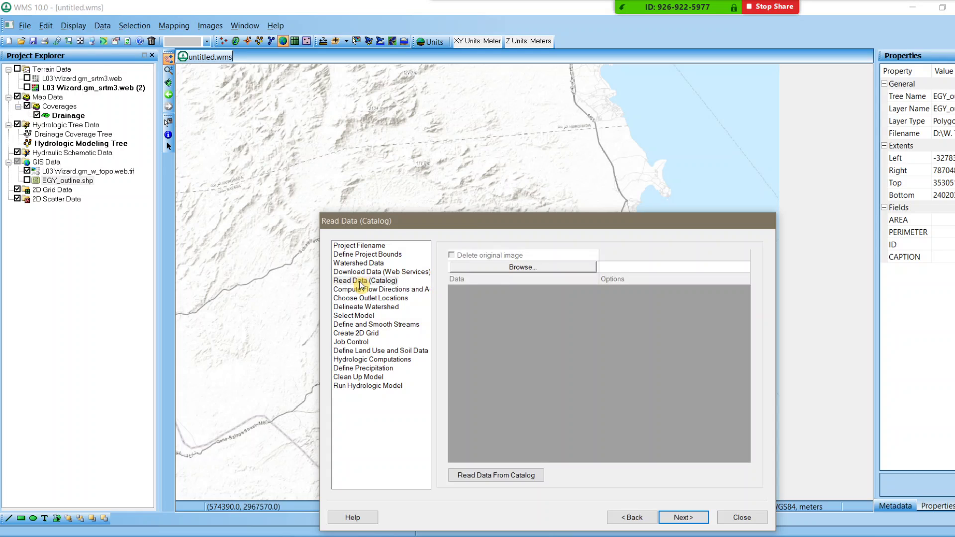
left_click(361, 290)
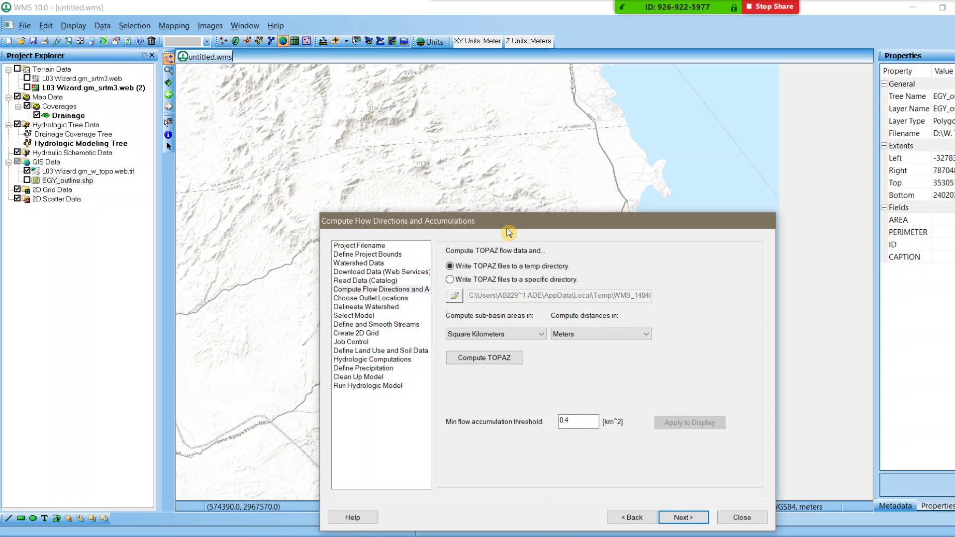
left_click_drag(508, 227, 458, 164)
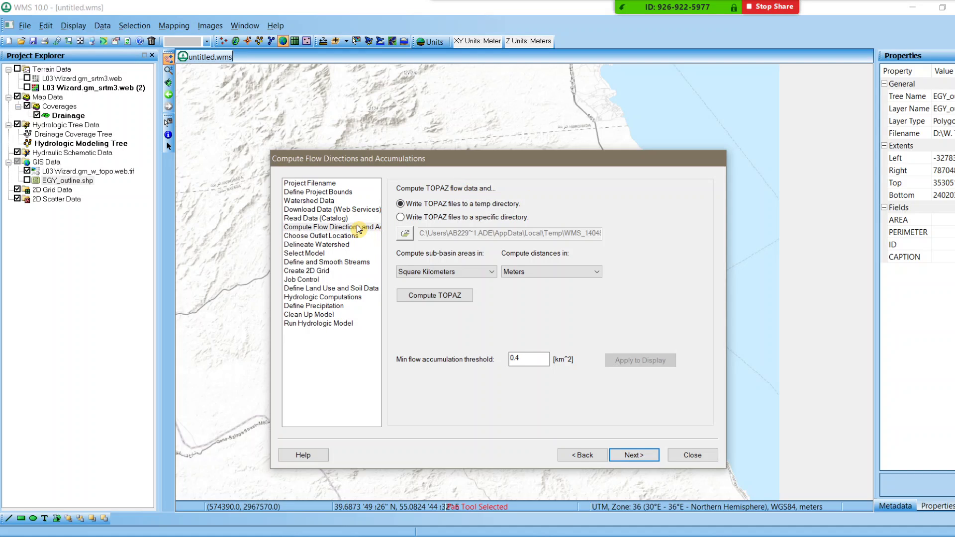
- Display the L03 Wizard.gm_srtm3.web (2) terrain contours over the topo map and shift the wizard dialog aside
left_click(239, 214)
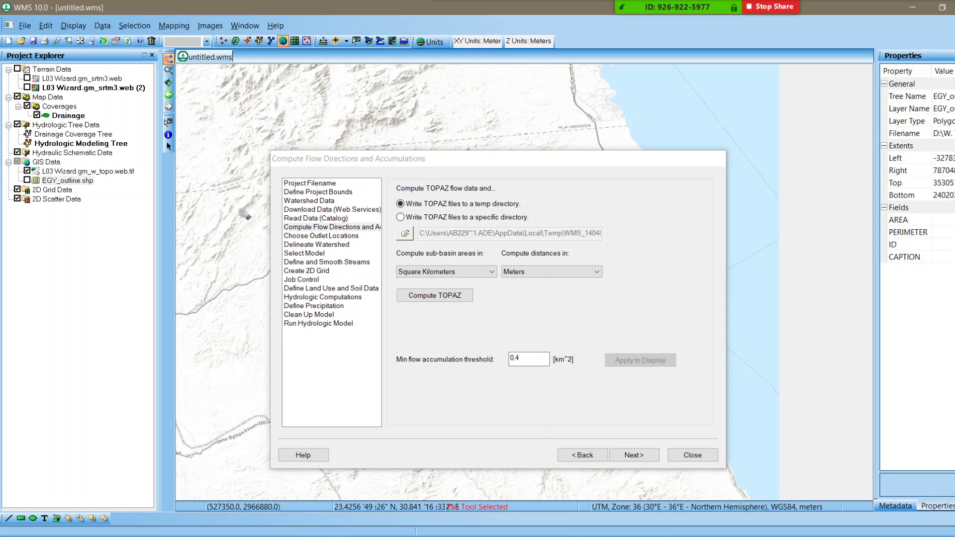
left_click(27, 86)
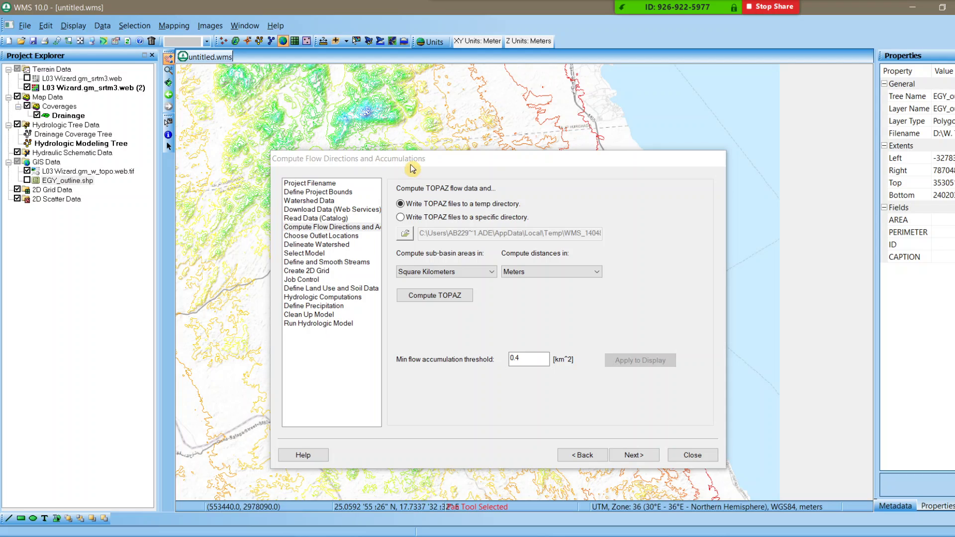
left_click(487, 339)
left_click_drag(476, 164, 424, 129)
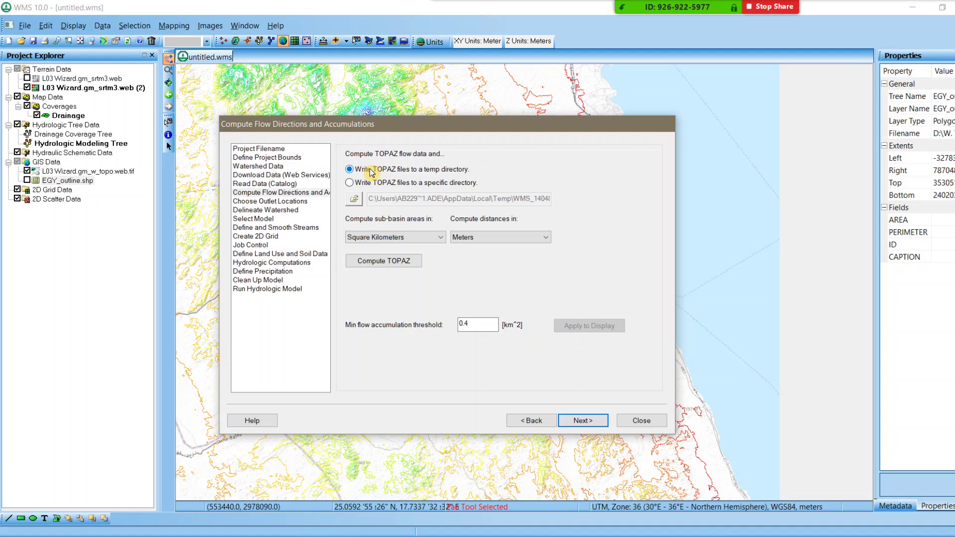
- Check the sub-basin area units, distance units and minimum flow accumulation threshold for the TOPAZ computation
left_click(677, 251)
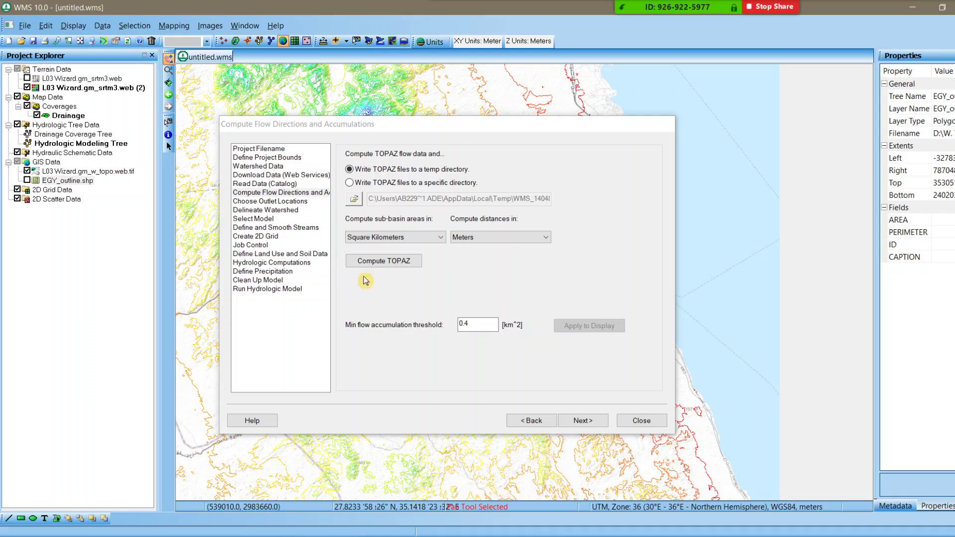
left_click(424, 239)
left_click(424, 238)
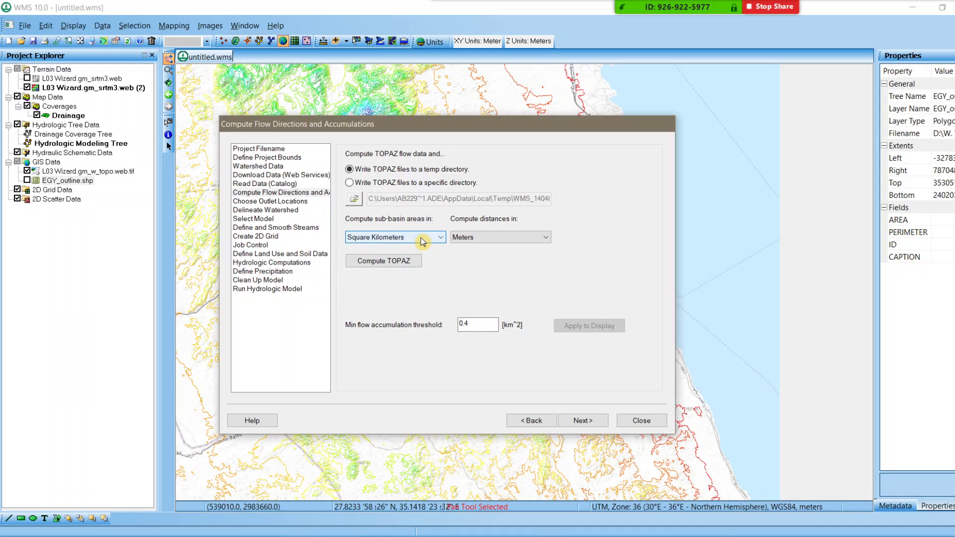
left_click(424, 239)
left_click(424, 238)
left_click(495, 242)
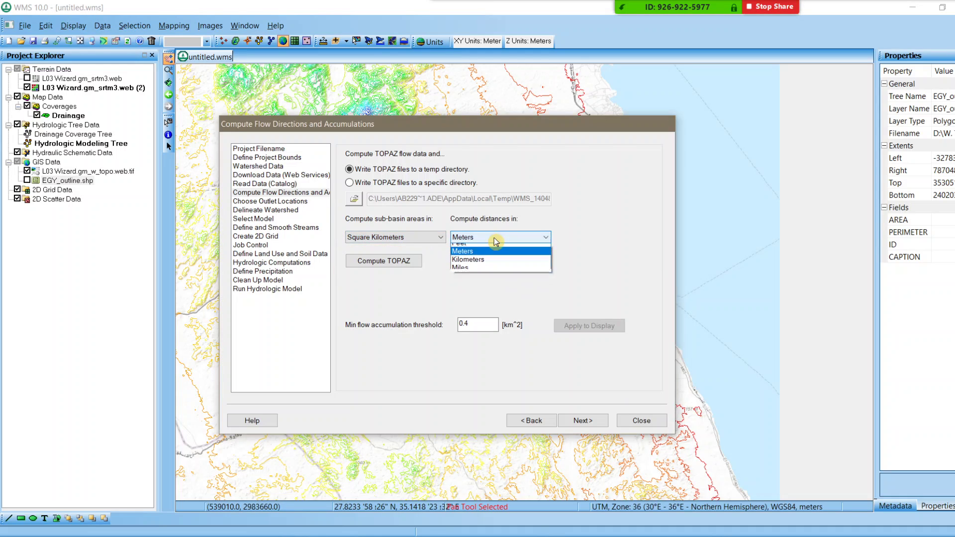
left_click(495, 242)
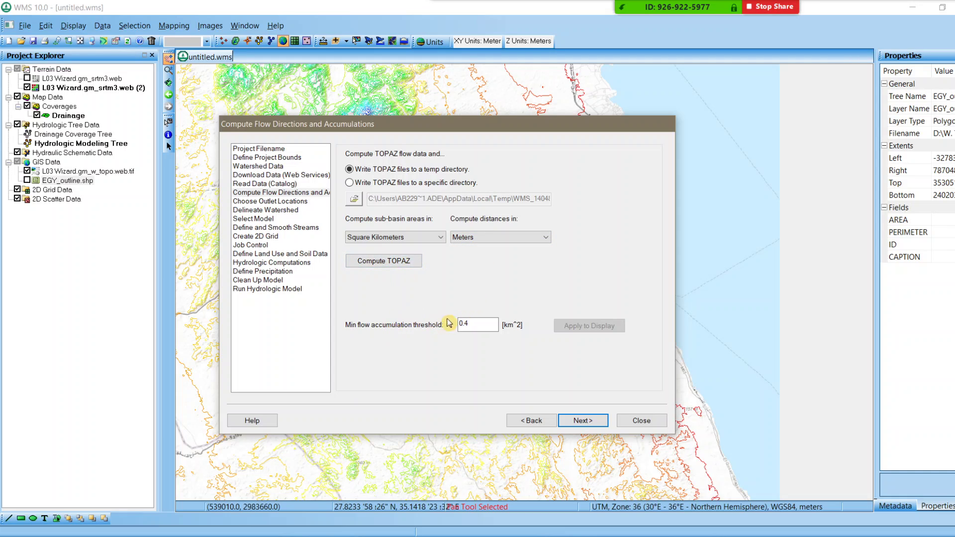
double_click(482, 324)
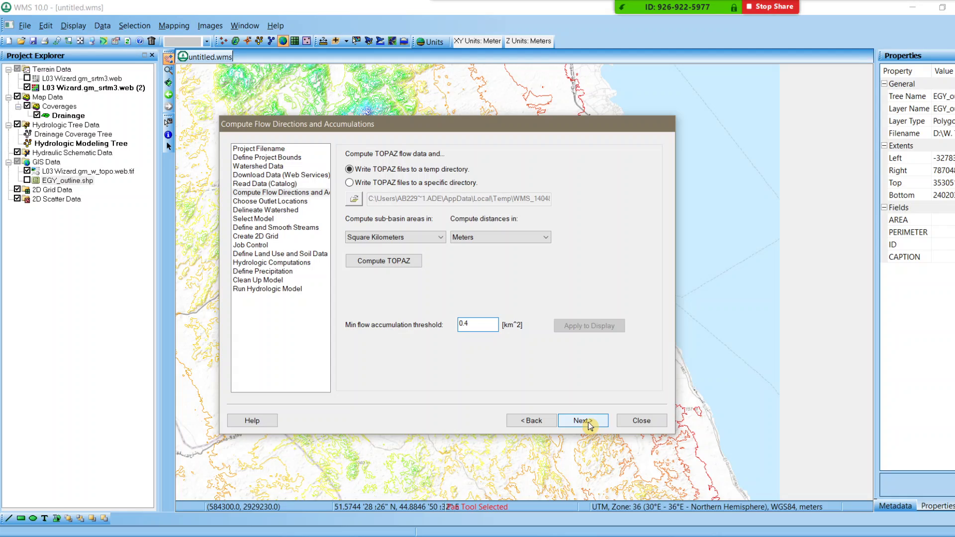
- Start the TOPAZ flow computation with its files written to a temp directory, and center the Model Wrapper window to follow progress
left_click(390, 262)
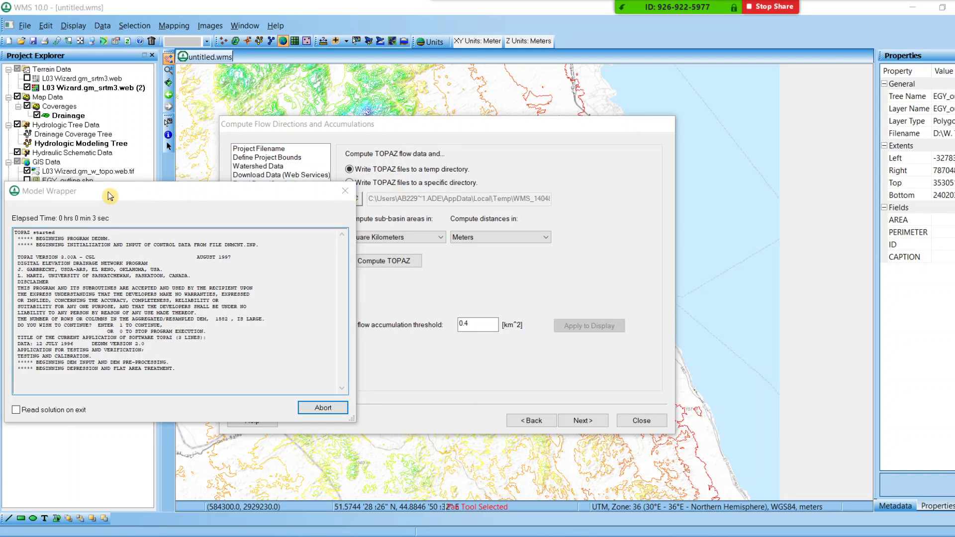
left_click_drag(114, 202, 385, 188)
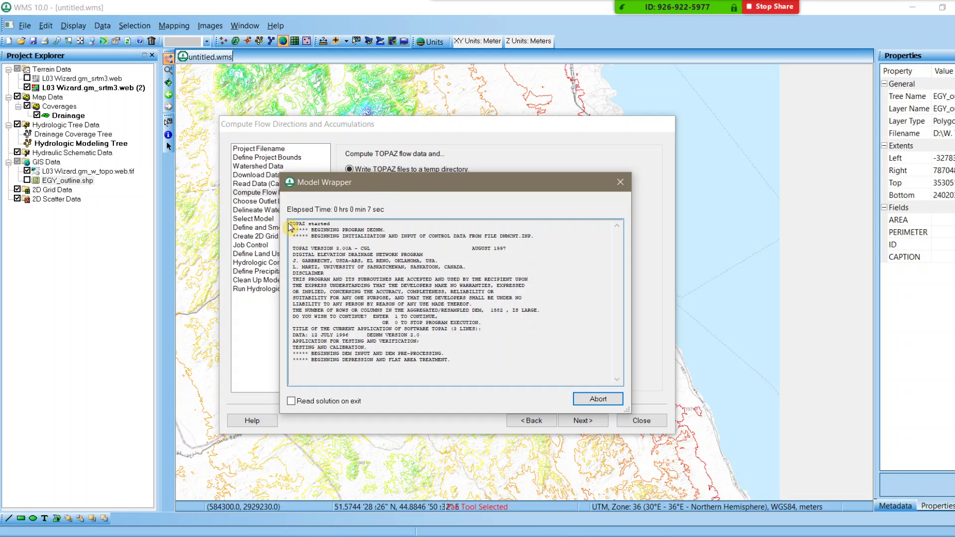
left_click_drag(290, 227, 464, 362)
left_click(412, 290)
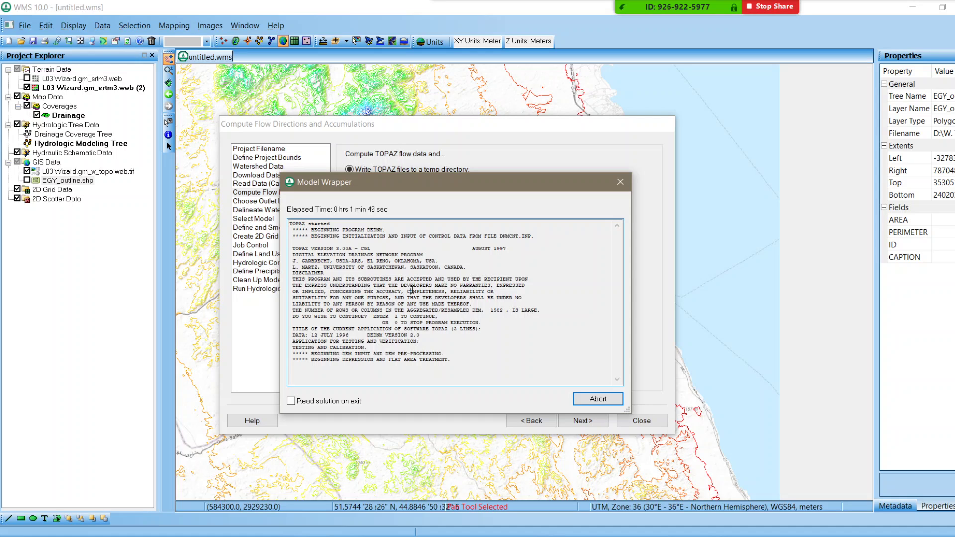
- Check the Model Wrapper output for the finished TOPAZ run, close it with the solution read in, and shift the wizard dialog aside
left_click_drag(394, 188, 451, 186)
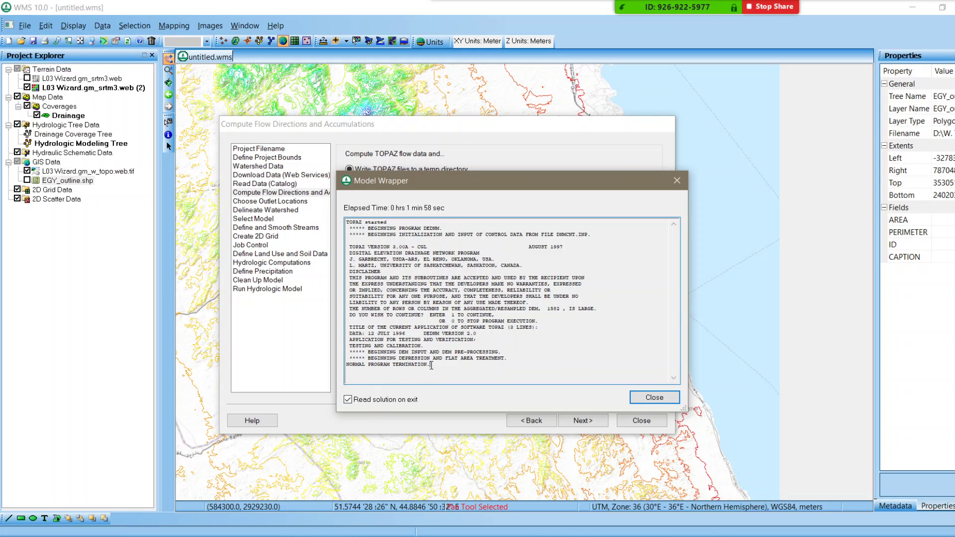
left_click_drag(430, 367, 325, 368)
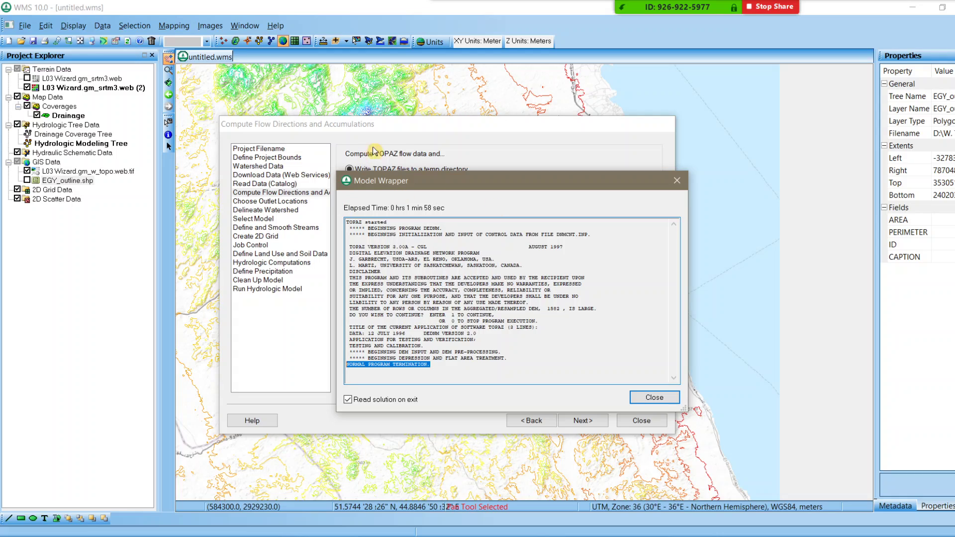
left_click(663, 398)
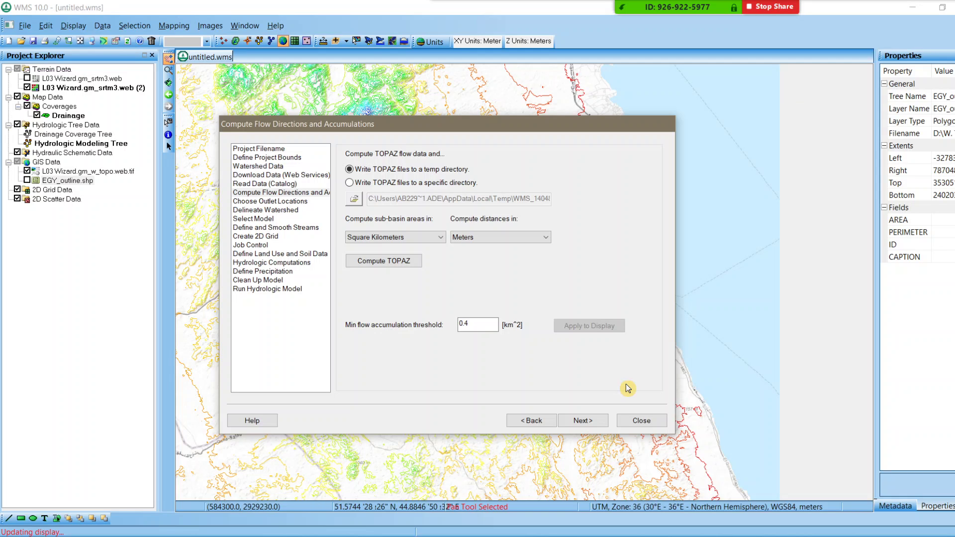
left_click_drag(514, 130, 396, 135)
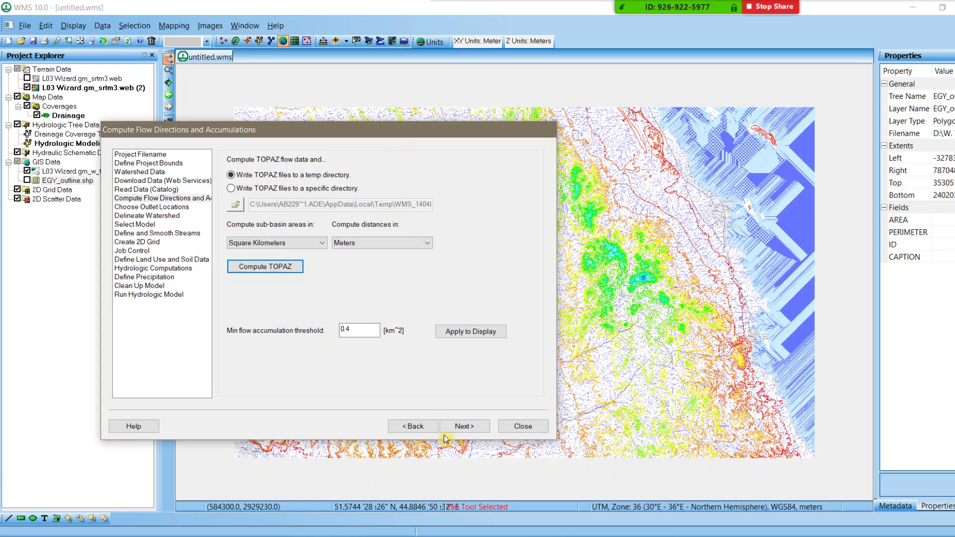
- Advance the wizard to Choose Outlet Locations, switch to the terrain data module, and move the dialog clear of the map
left_click(463, 427)
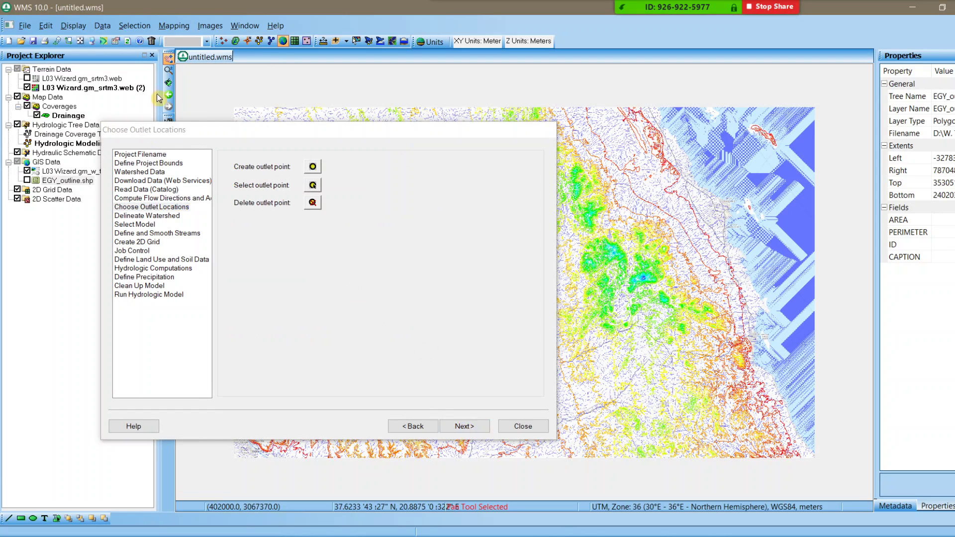
left_click_drag(302, 130, 510, 163)
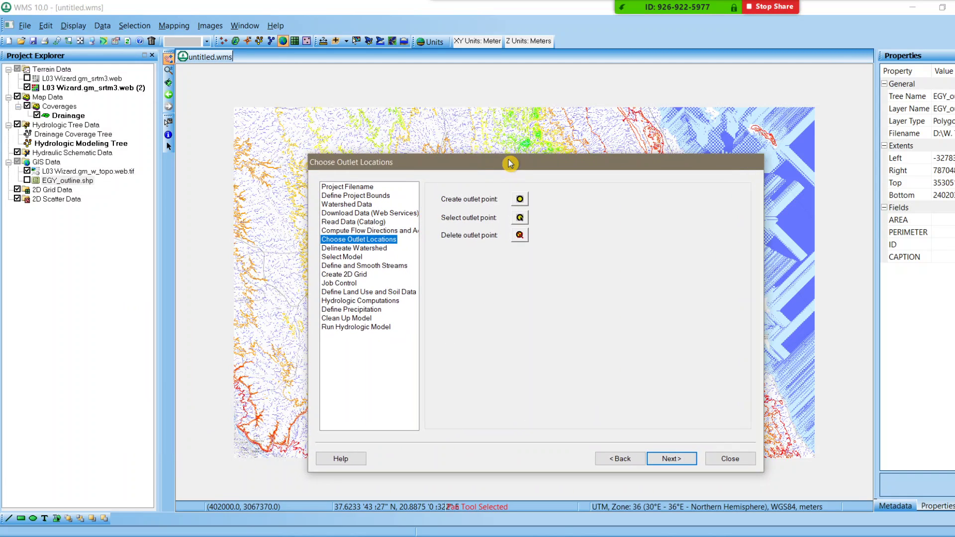
left_click(236, 41)
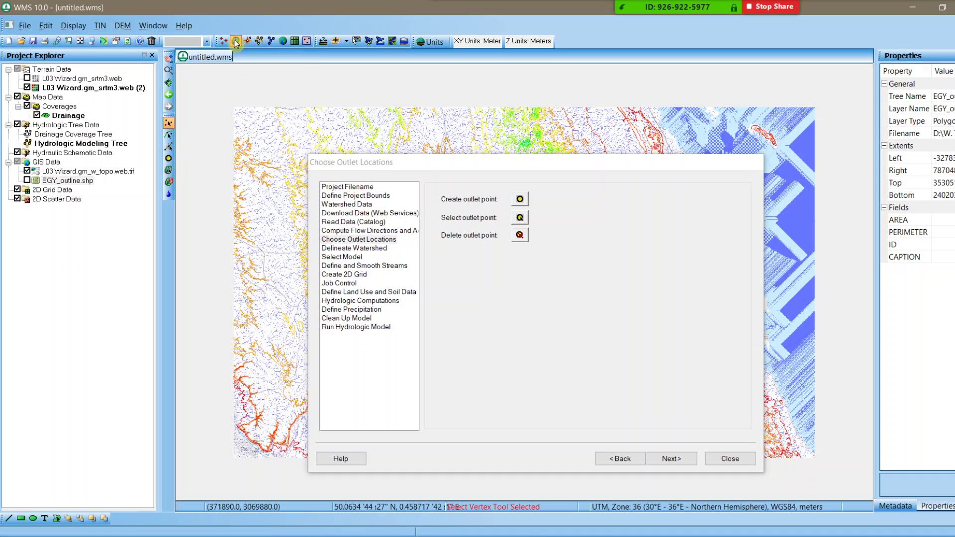
left_click(463, 181)
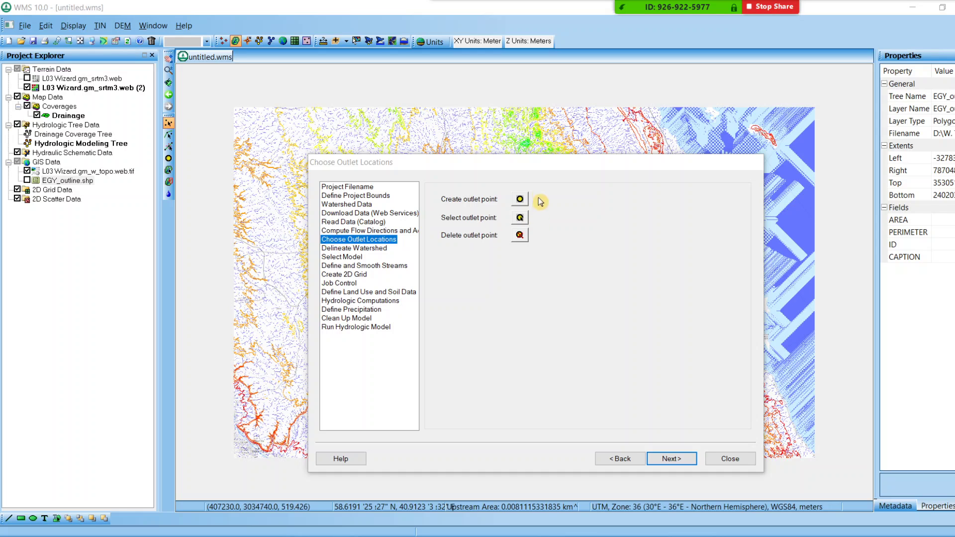
left_click_drag(524, 169, 114, 330)
left_click(354, 389)
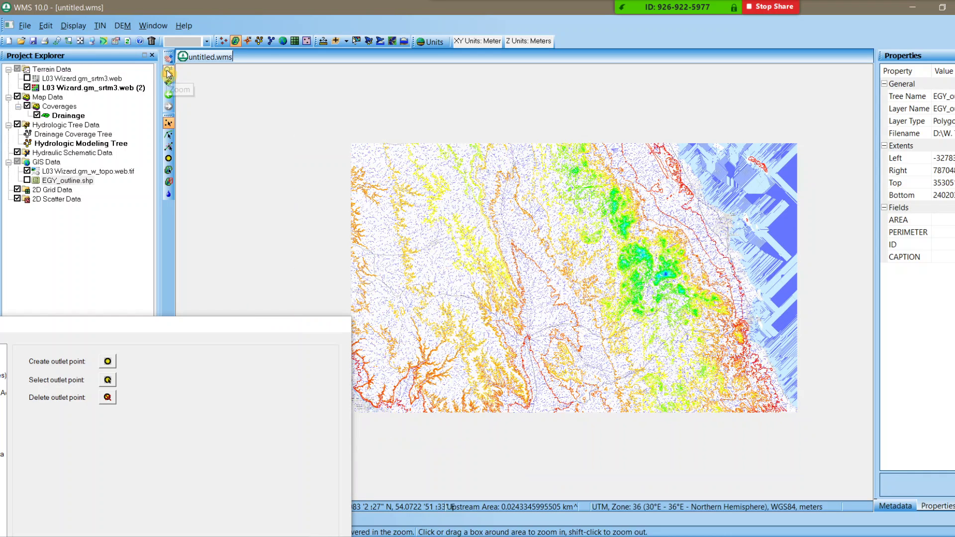
- Zoom in on the stream confluence in the southwest of the terrain and try to create an outlet point there
left_click(168, 72)
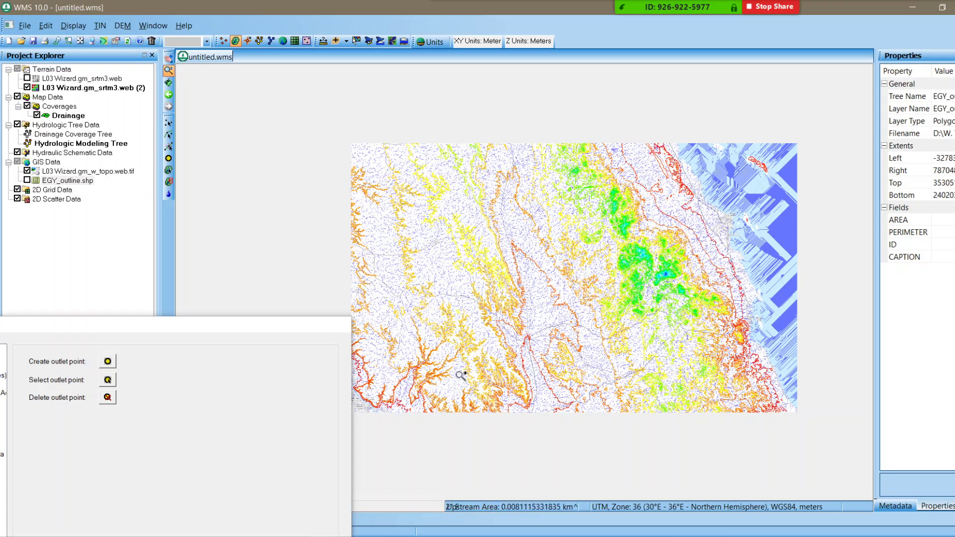
left_click_drag(473, 317, 384, 415)
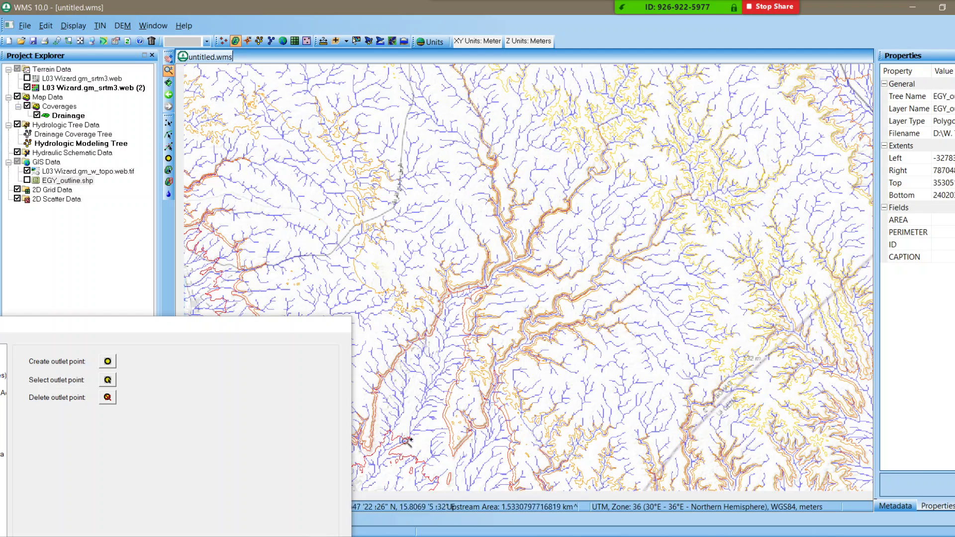
left_click(391, 455)
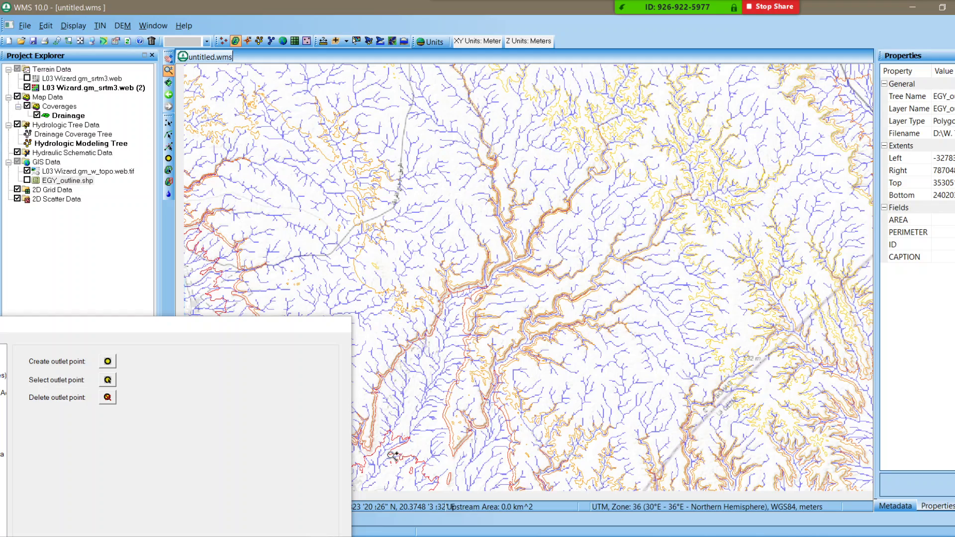
left_click(57, 362)
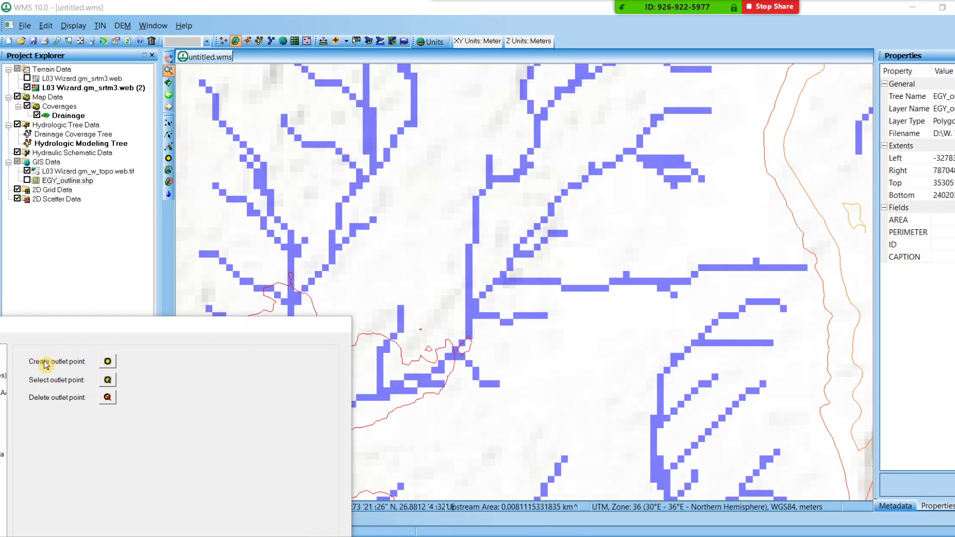
left_click(109, 362)
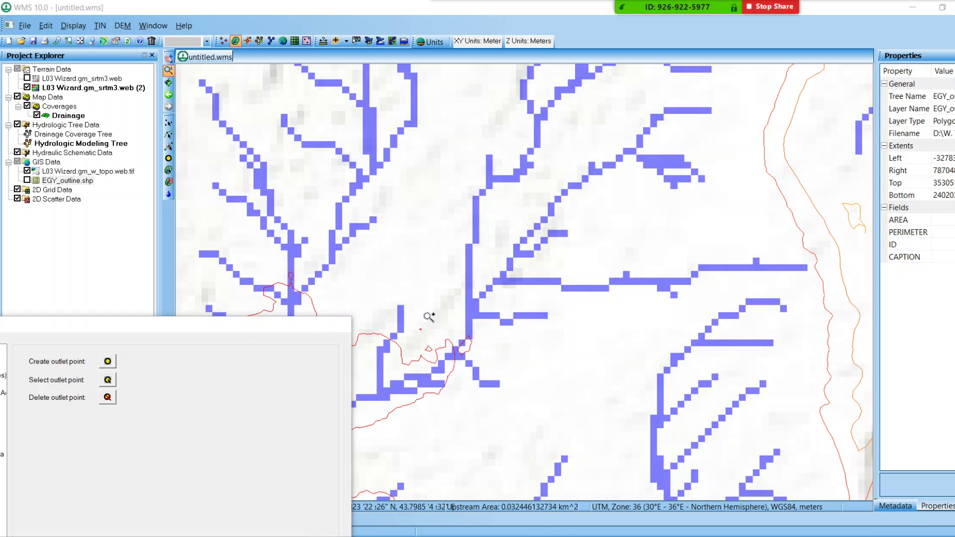
left_click(108, 362)
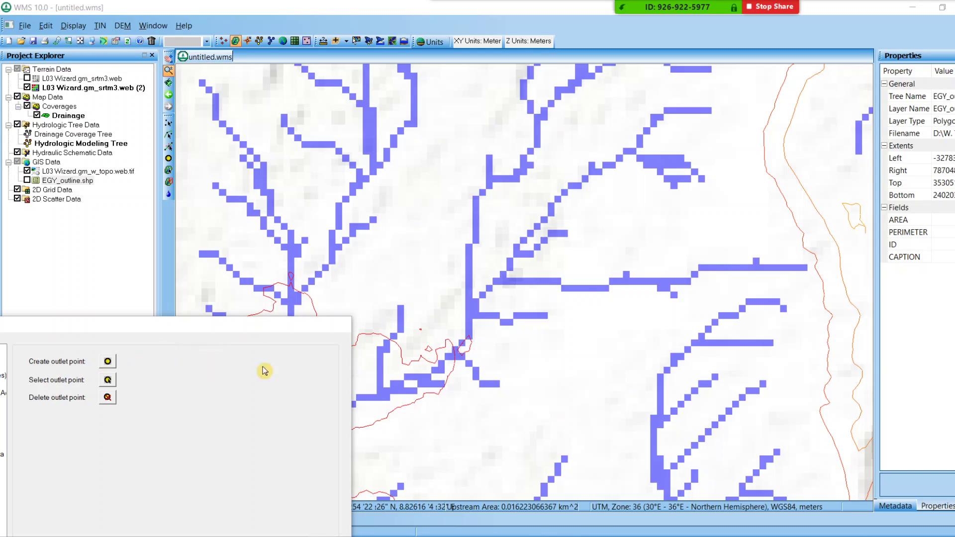
left_click(169, 68)
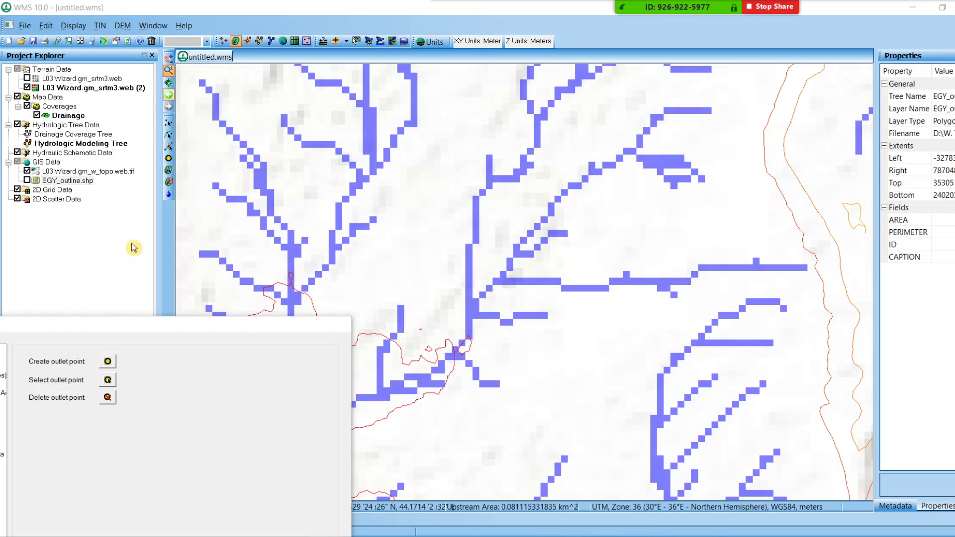
left_click(108, 363)
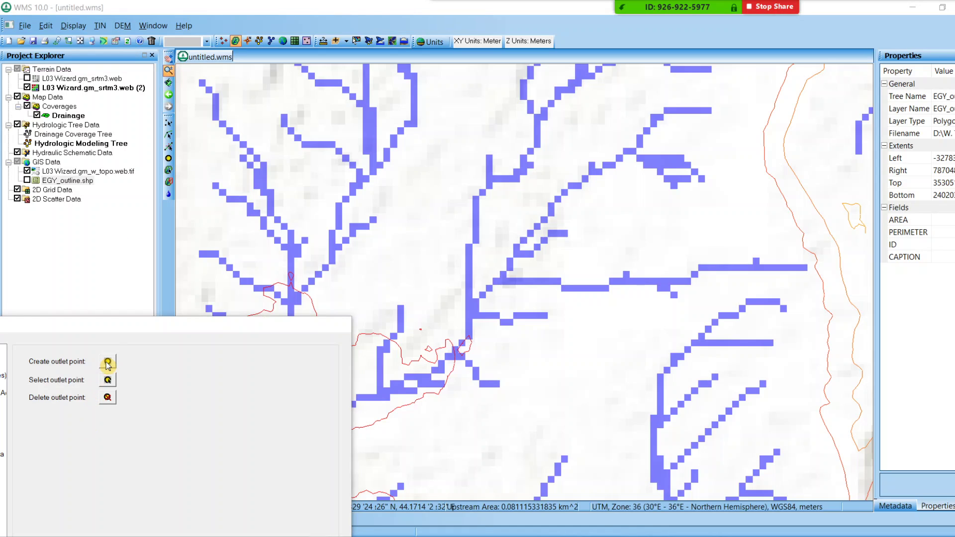
left_click(471, 323)
left_click(471, 322)
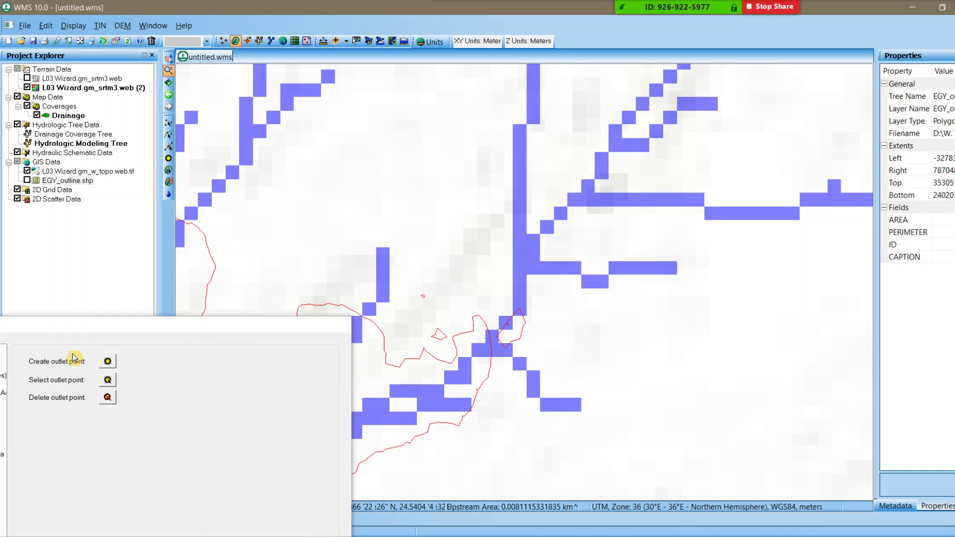
- Create an outlet point on the main stream cell just upstream of the confluence
left_click(108, 381)
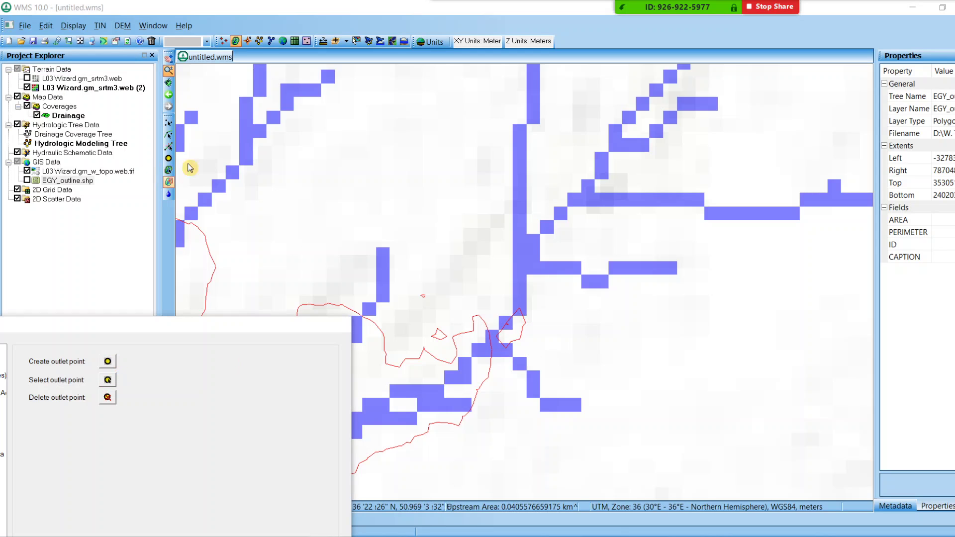
left_click(169, 128)
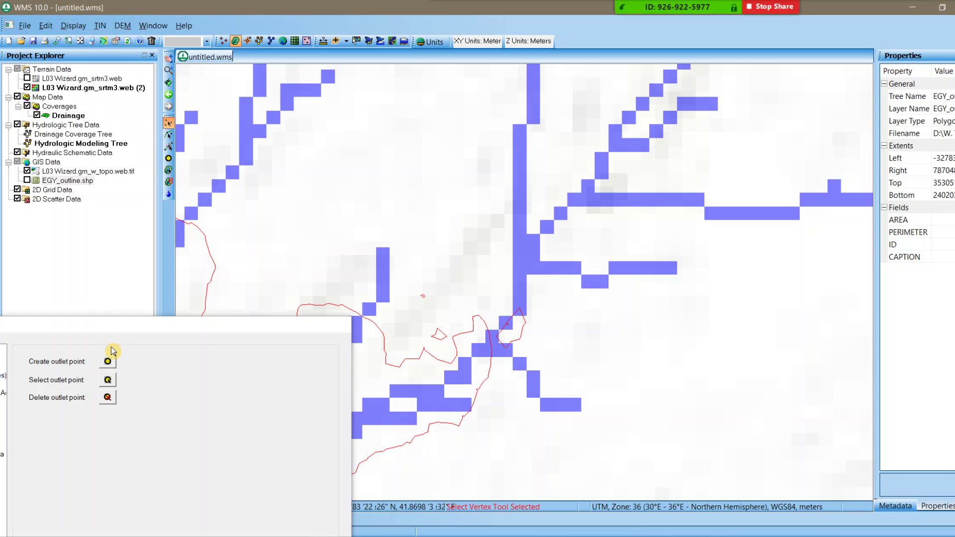
left_click(113, 361)
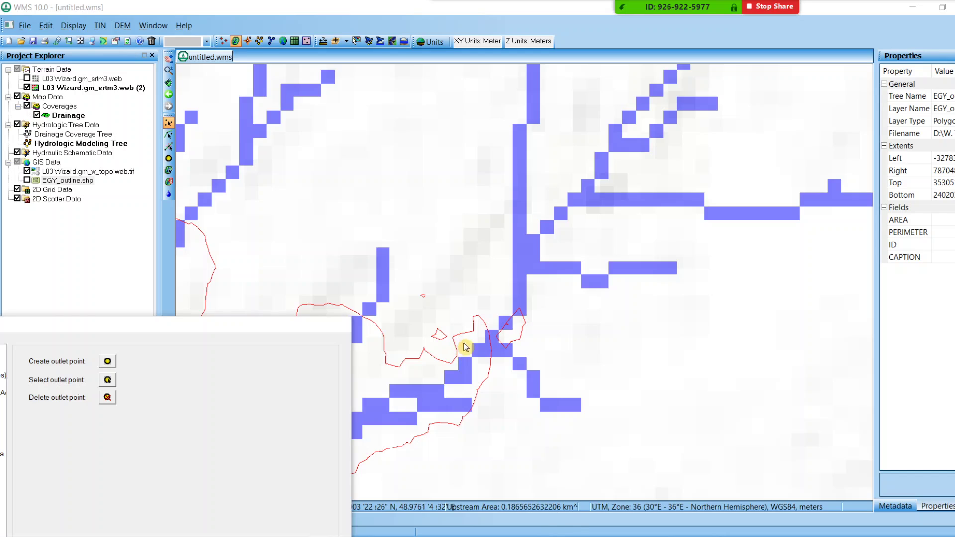
left_click(109, 359)
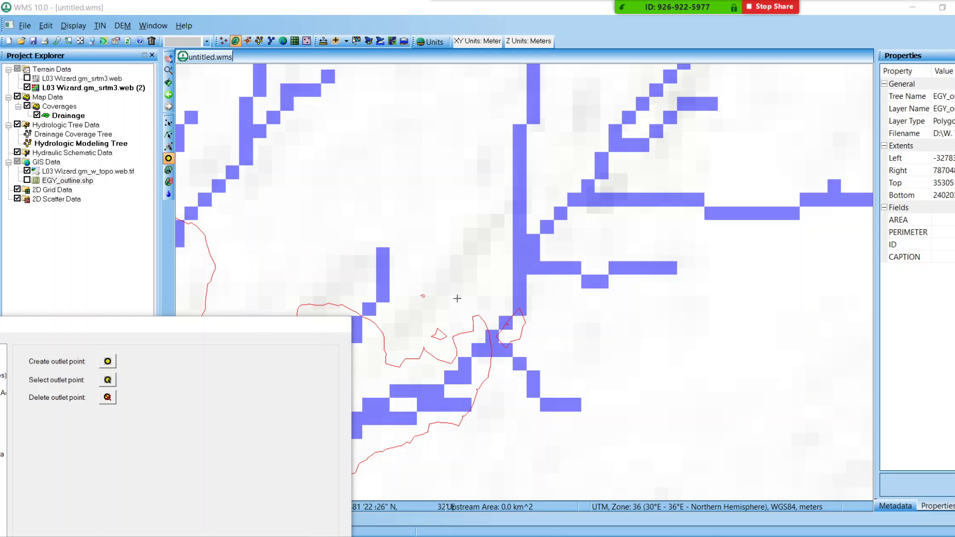
left_click(506, 322)
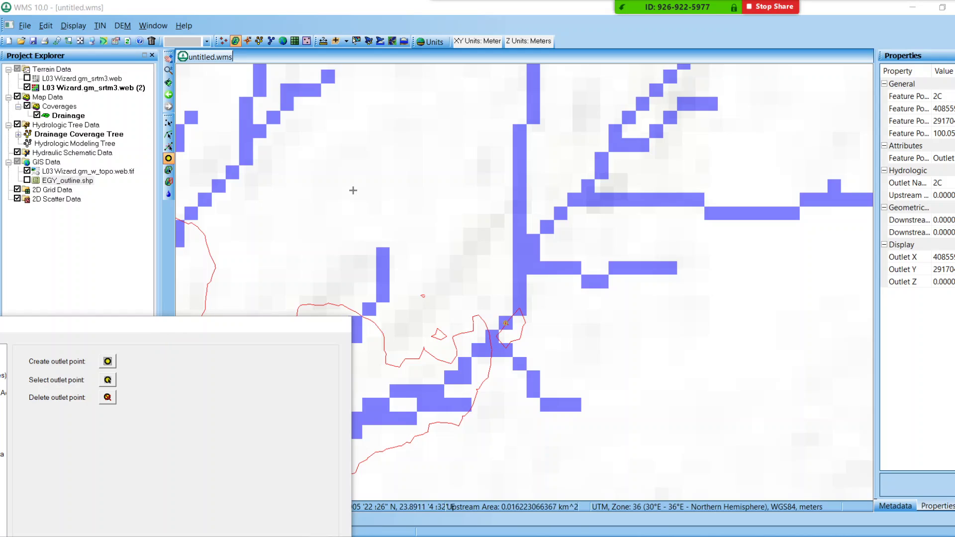
- Advance the wizard from Choose Outlet Locations to Delineate Watershed, with the dialog positioned beside the new outlet point
left_click_drag(145, 330, 221, 207)
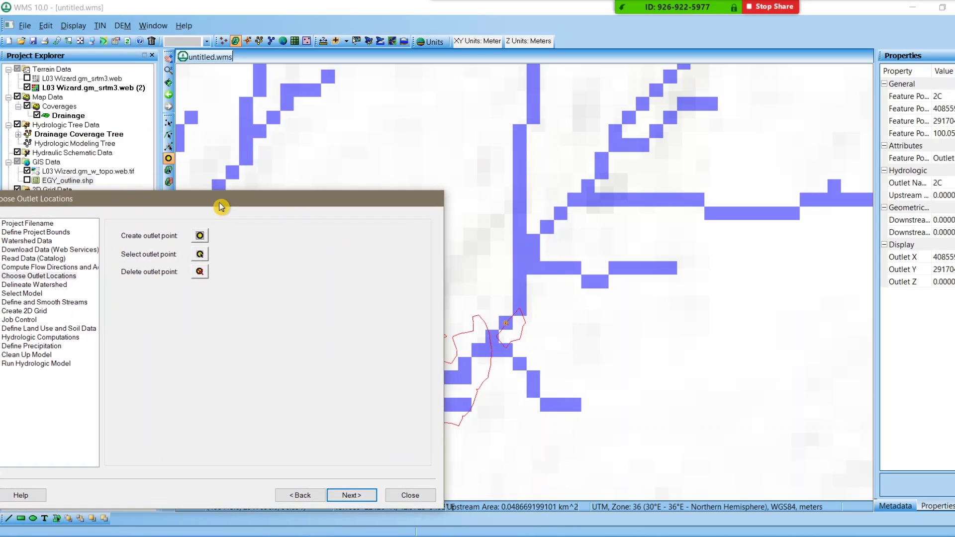
left_click(377, 532)
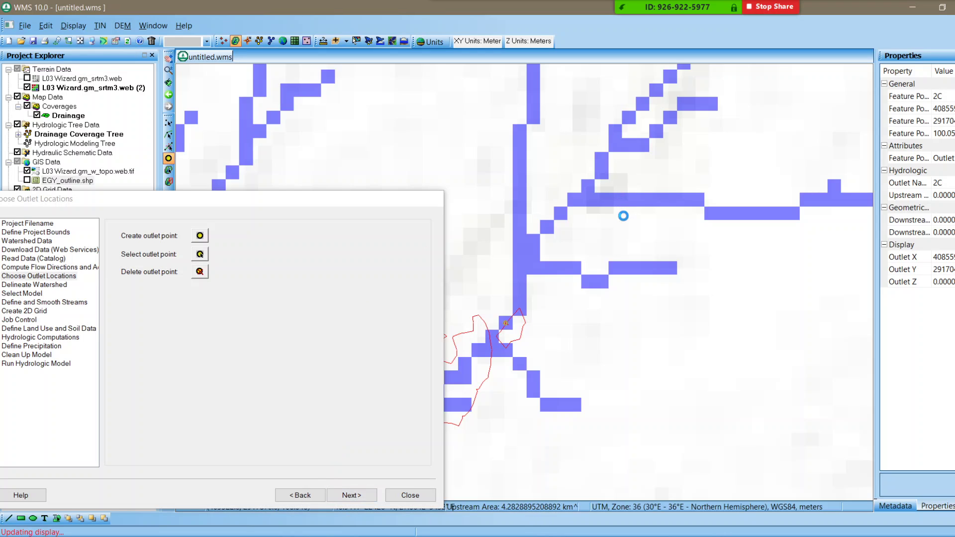
scroll(624, 216, "down", 1)
scroll(623, 216, "down", 2)
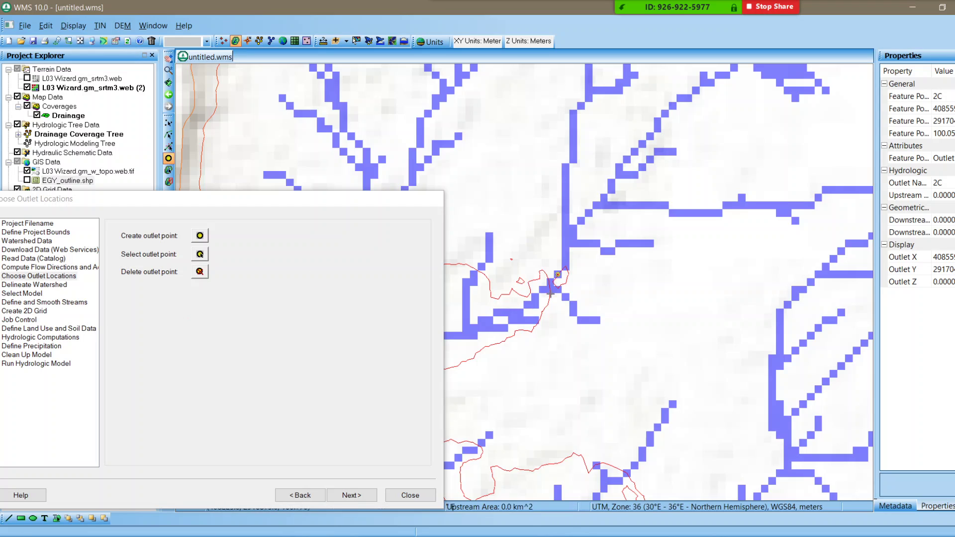
left_click(154, 217)
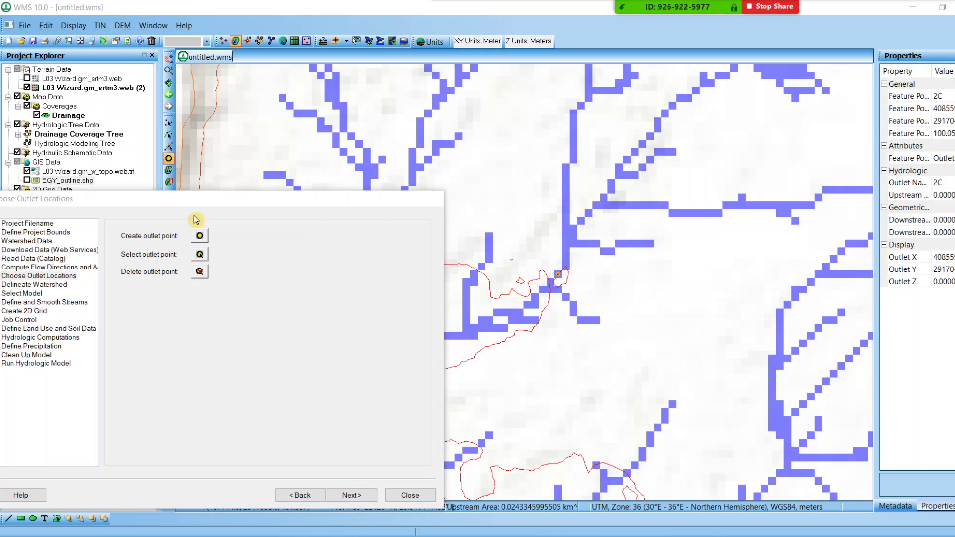
left_click(180, 204)
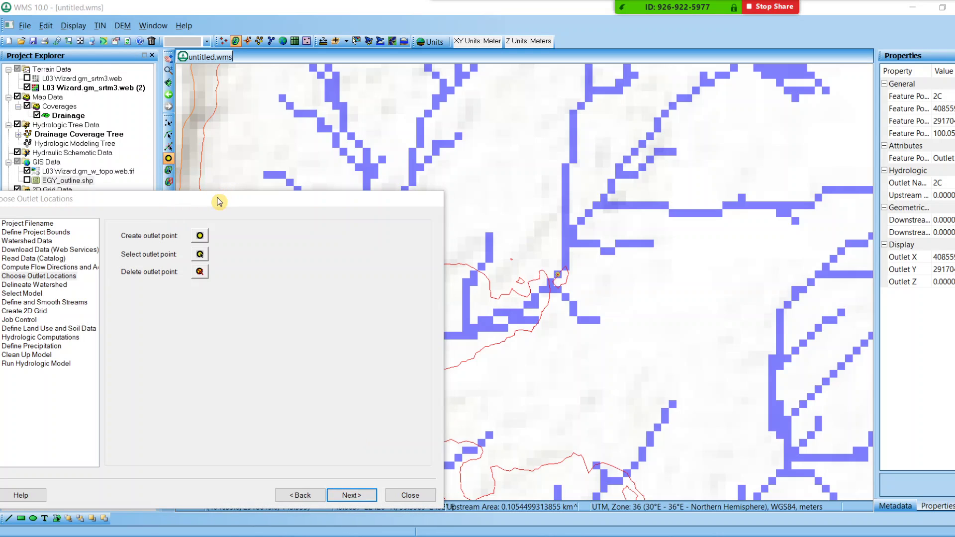
left_click_drag(219, 202, 301, 202)
left_click(429, 495)
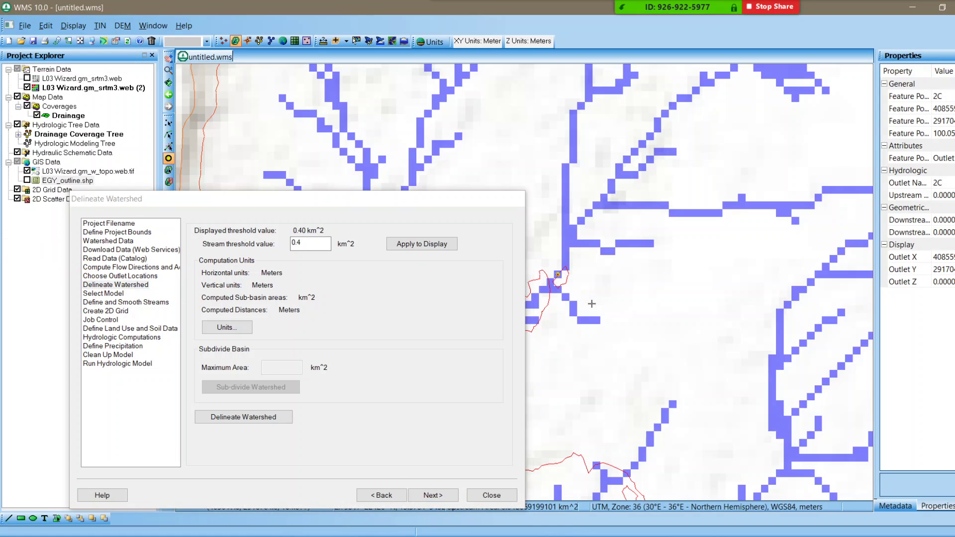
left_click(129, 286)
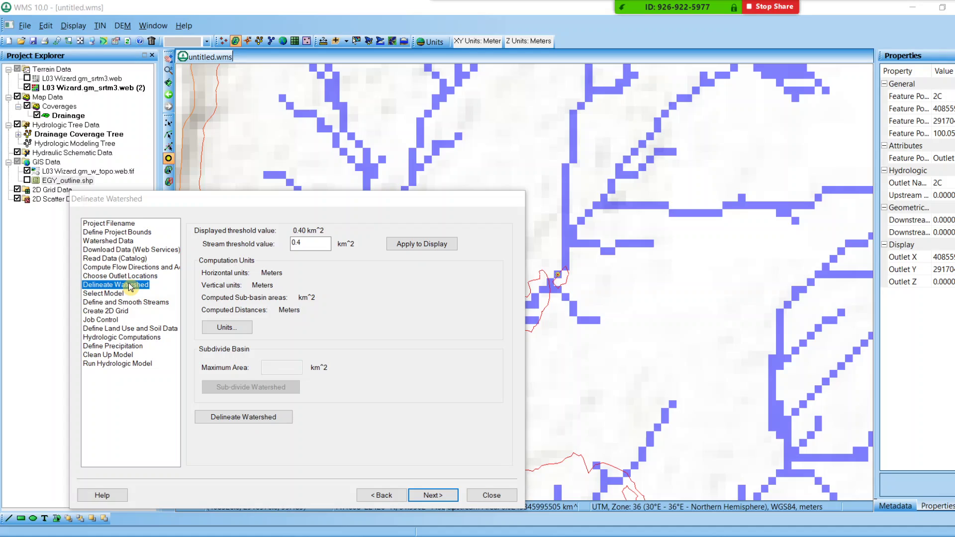
- Set the stream threshold value for the watershed delineation to 0.75 km^2
left_click(310, 247)
double_click(310, 247)
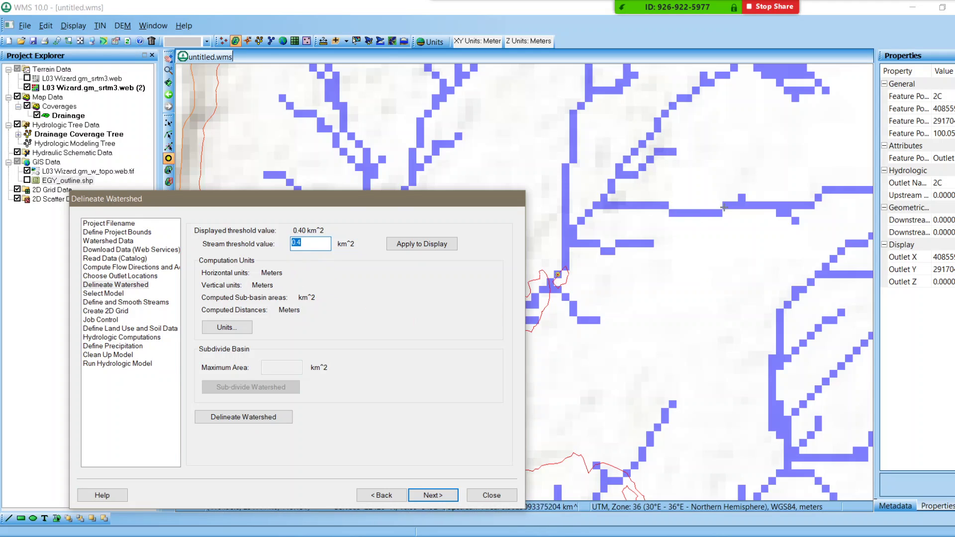
left_click(677, 226)
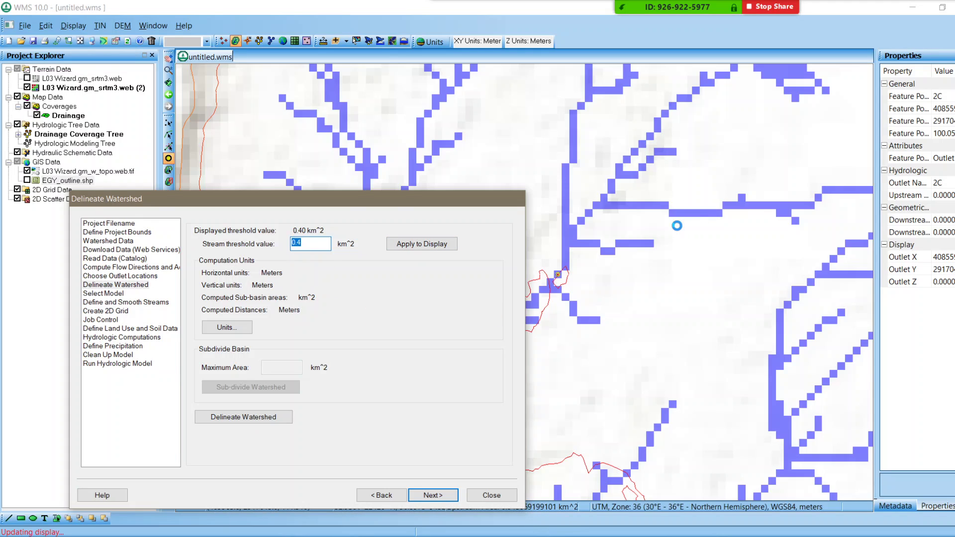
scroll(677, 225, "down", 1)
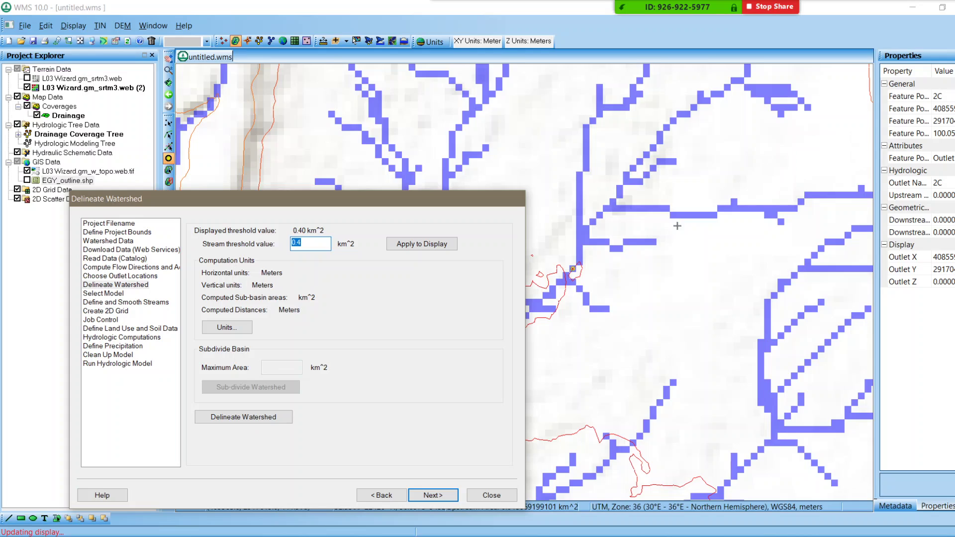
scroll(678, 225, "down", 1)
scroll(677, 226, "down", 1)
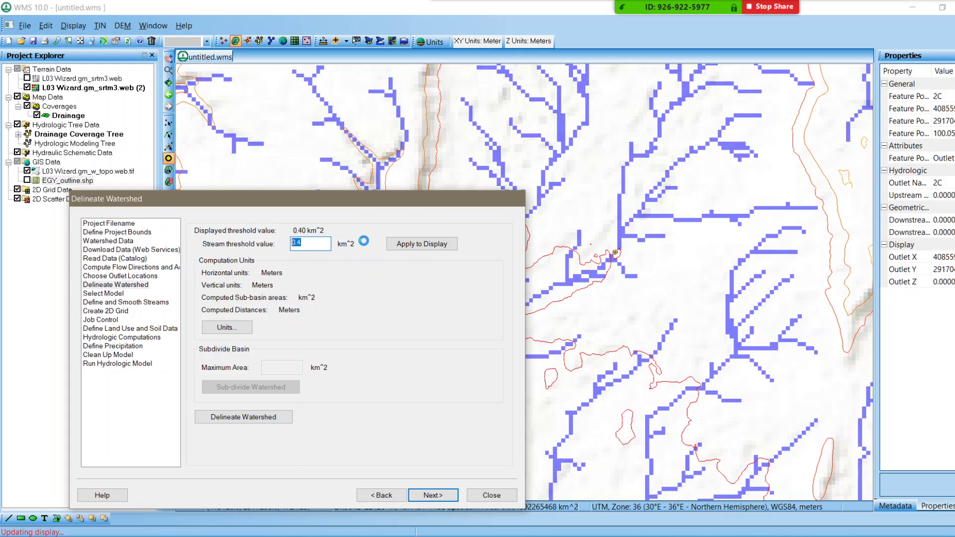
type("0.75")
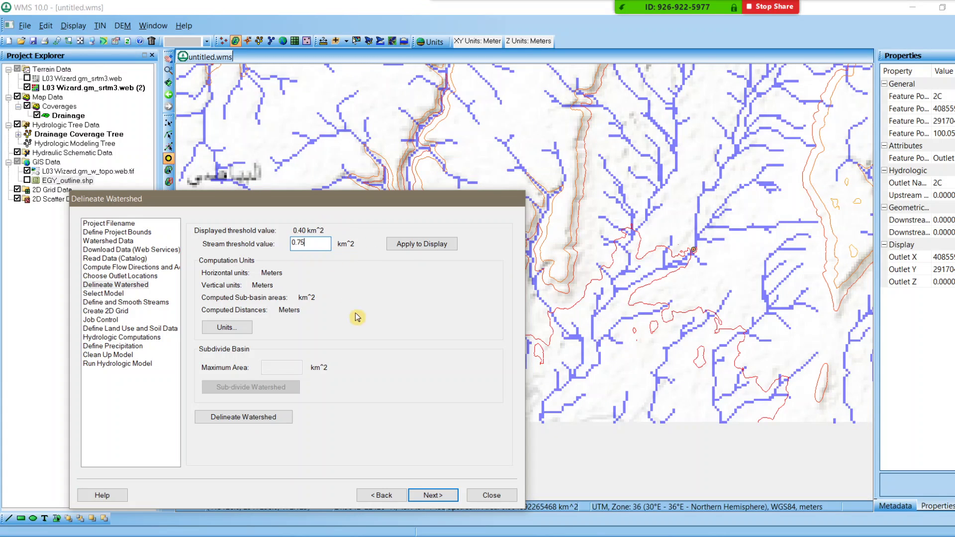
- Apply the 0.75 km^2 stream threshold to the display, then raise it to 1.0 km^2 and reapply
left_click(405, 244)
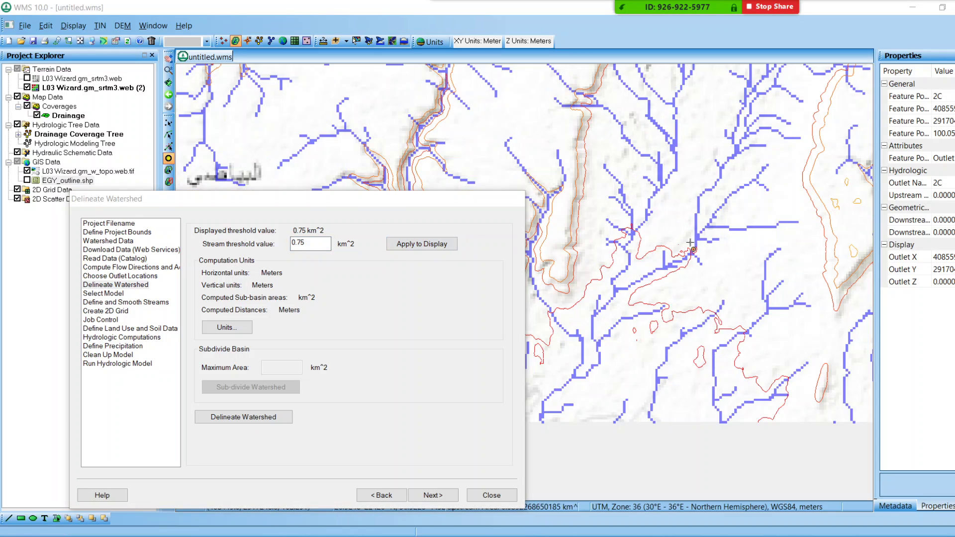
left_click(224, 238)
type("1.0")
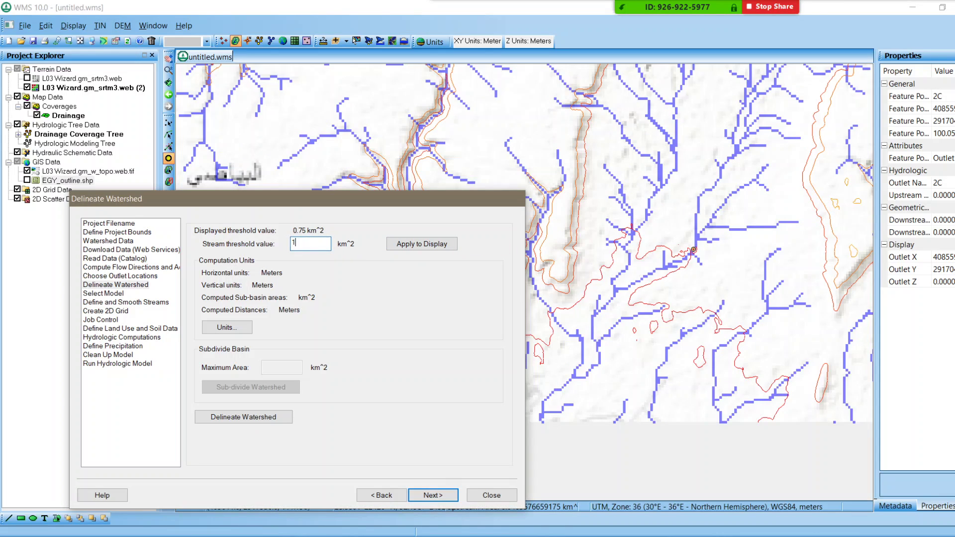
left_click(420, 244)
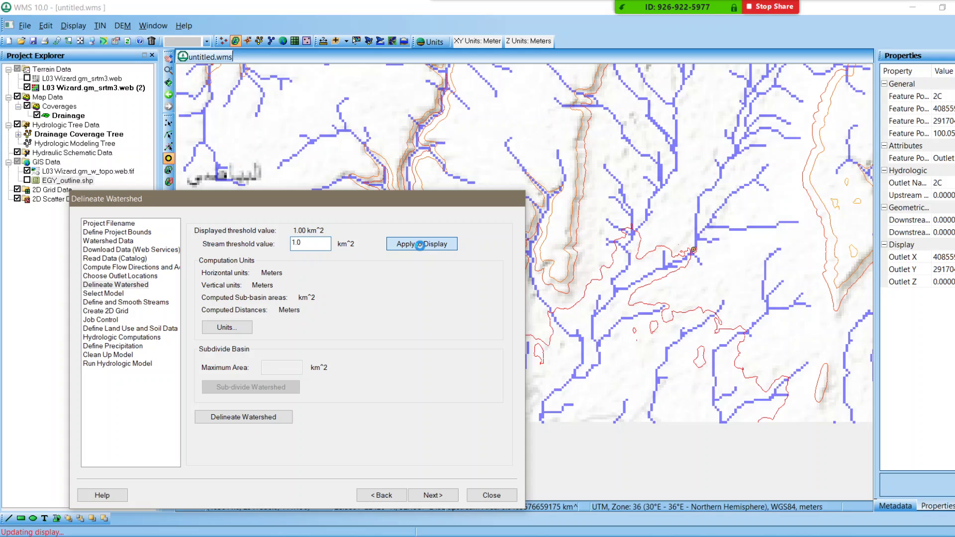
left_click(890, 298)
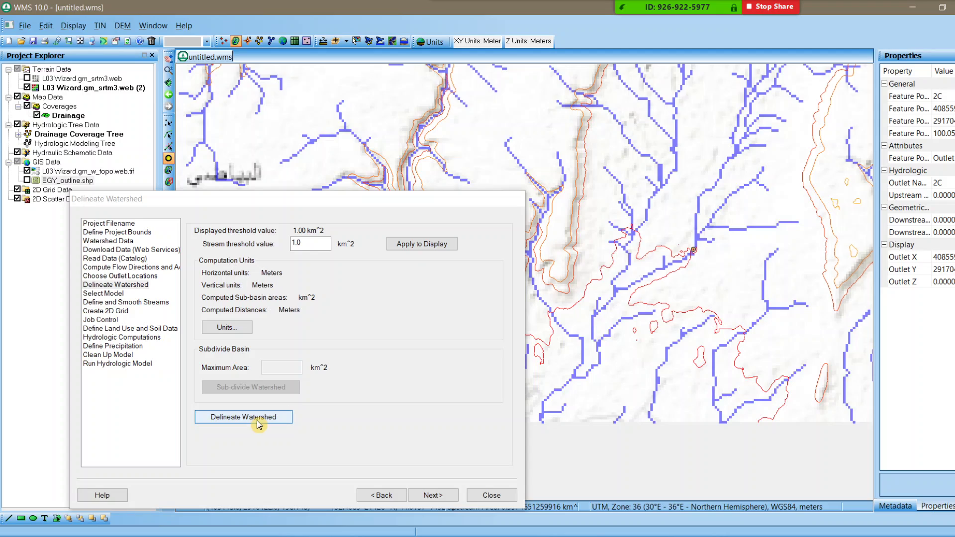
- Delineate the watershed upstream of the outlet point using the 1.0 km^2 stream threshold
left_click(207, 420)
left_click(219, 420)
left_click(232, 419)
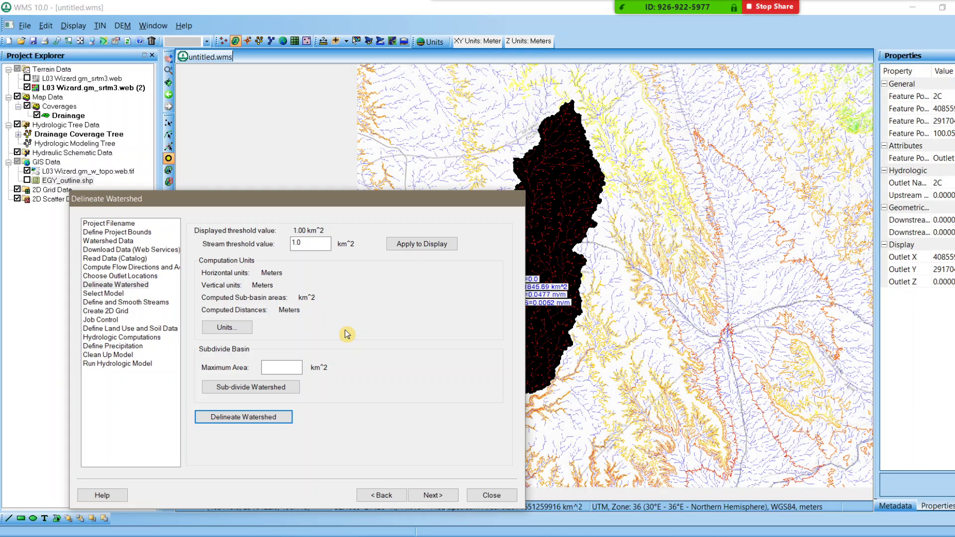
- Return to the wizard's Download Data (Web Services) page and widen the Data Type column to show the full dataset names
left_click(115, 250)
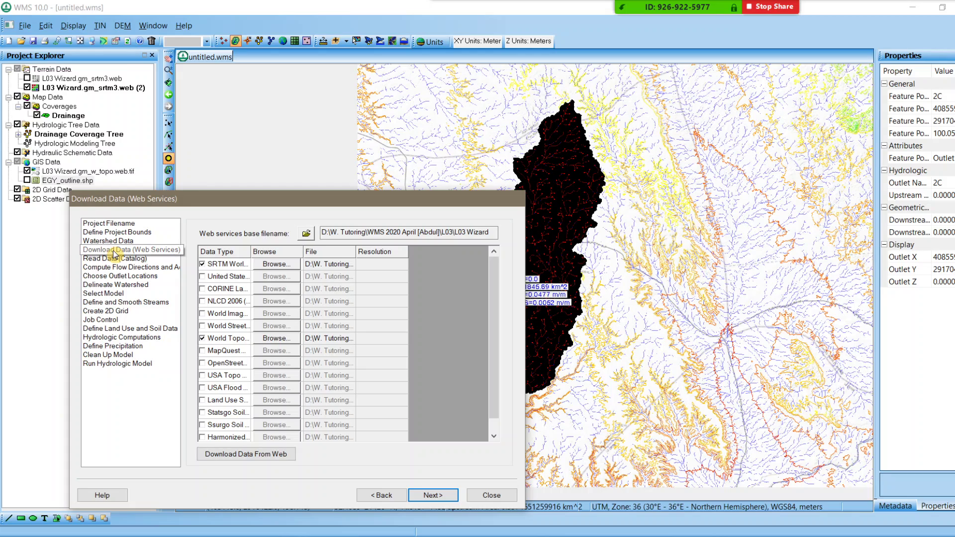
mouse_move(251, 251)
left_mouse_down()
mouse_move(271, 251)
mouse_move(263, 247)
left_mouse_up()
left_click(236, 277)
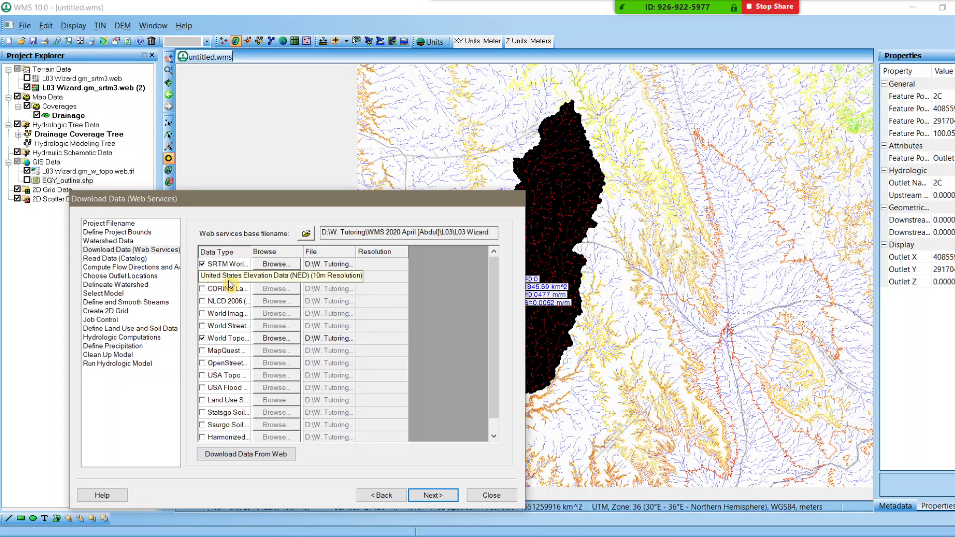
left_click_drag(250, 249, 393, 249)
scroll(313, 318, "down", 1)
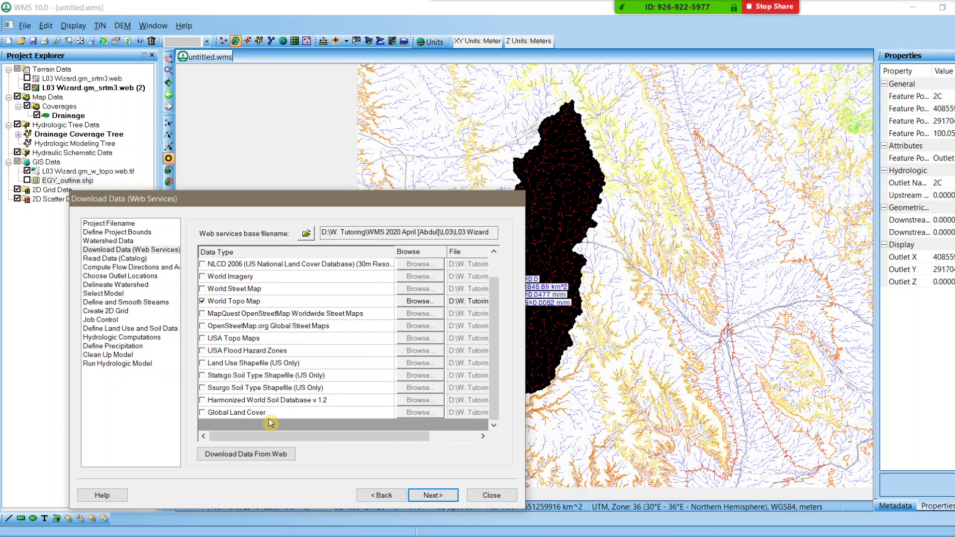
- Include Harmonized World Soil Database v 1.2 in the datasets selected for web download
left_click(216, 415)
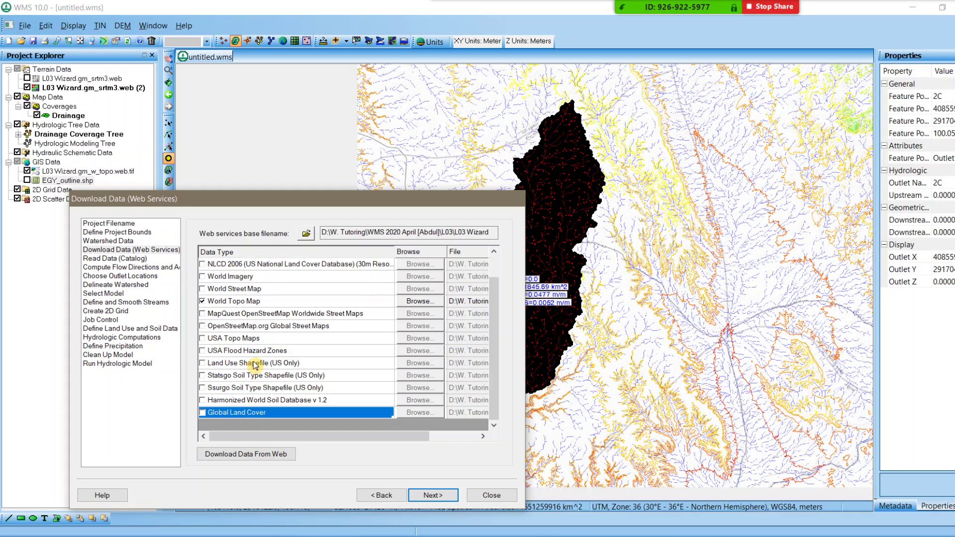
scroll(230, 359, "up", 1)
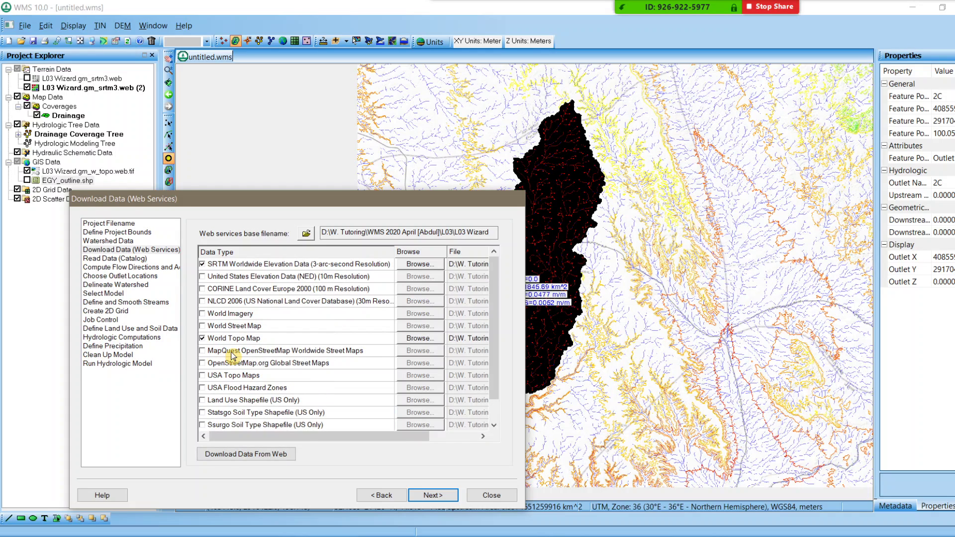
scroll(244, 368, "down", 1)
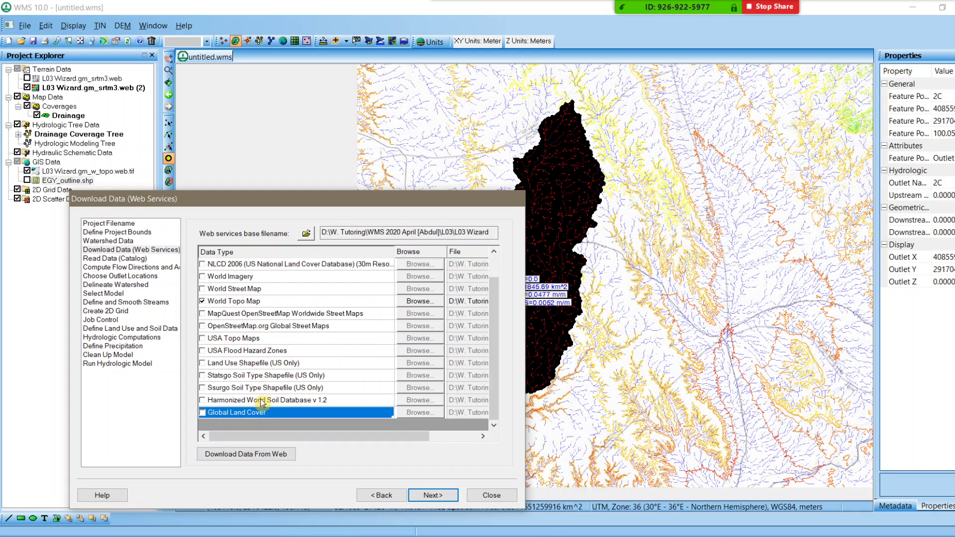
left_click(233, 402)
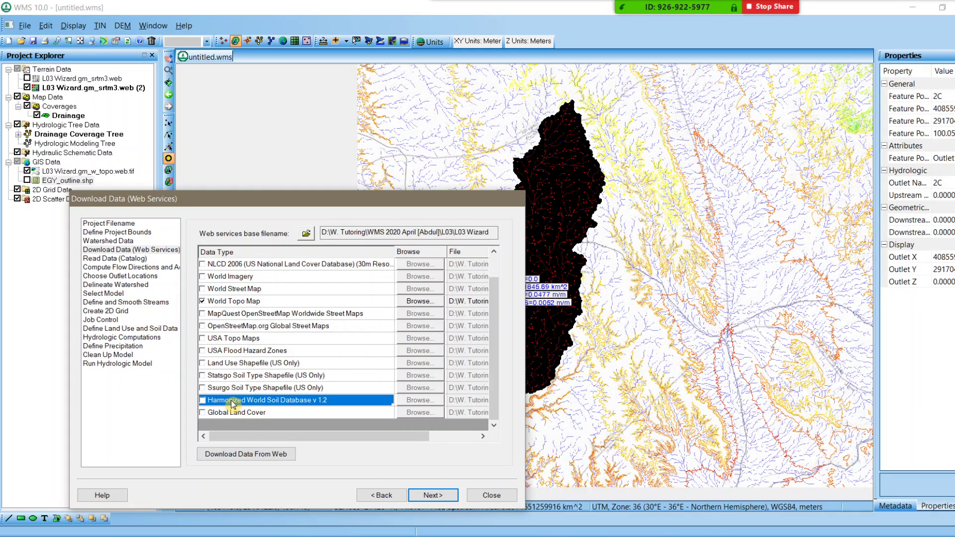
left_click(204, 401)
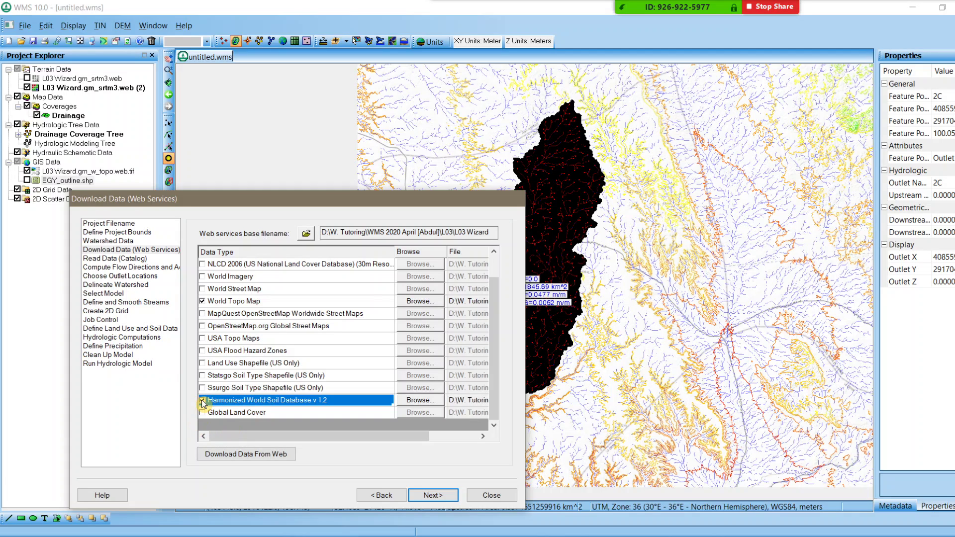
- Start downloading the selected web data and set the DEM cell size to 90 m
left_click(255, 455)
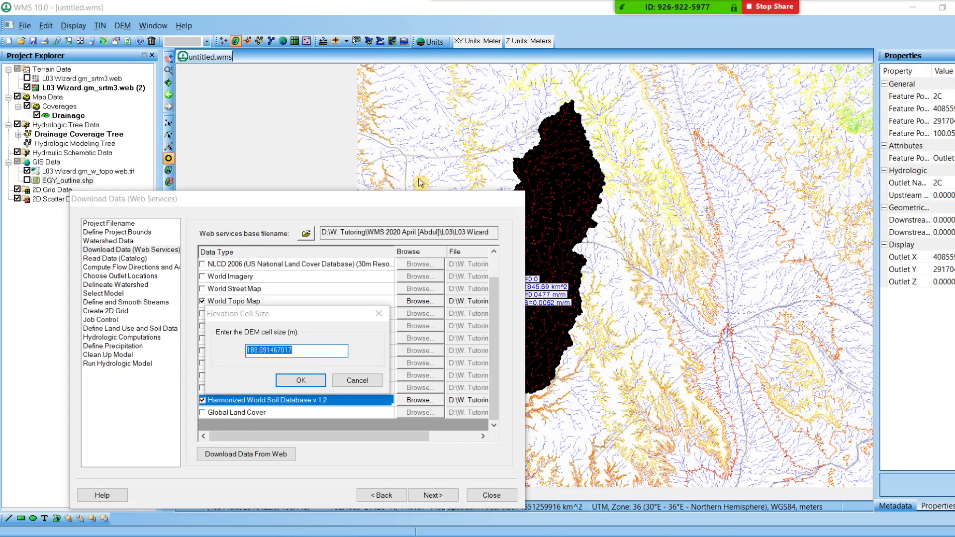
left_click(313, 348)
left_click_drag(289, 355, 220, 350)
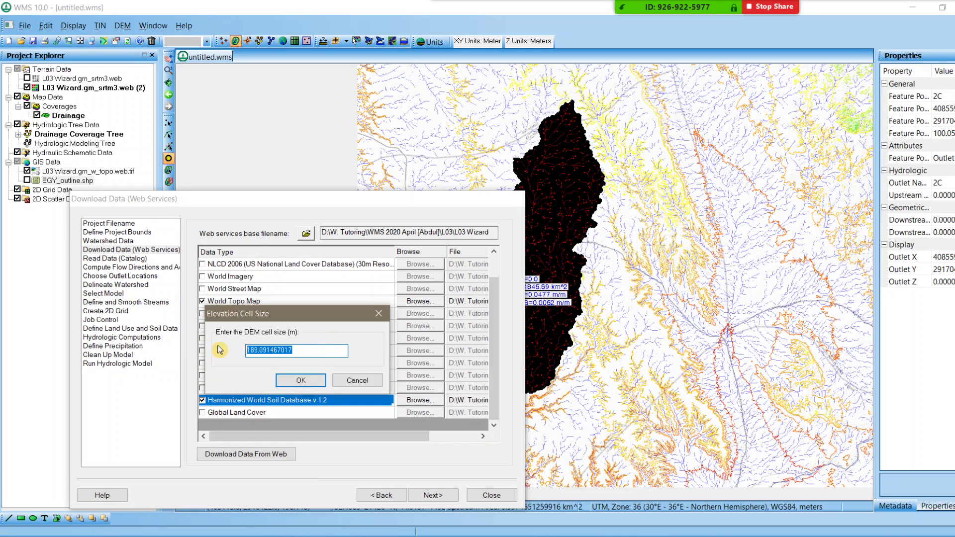
type("90")
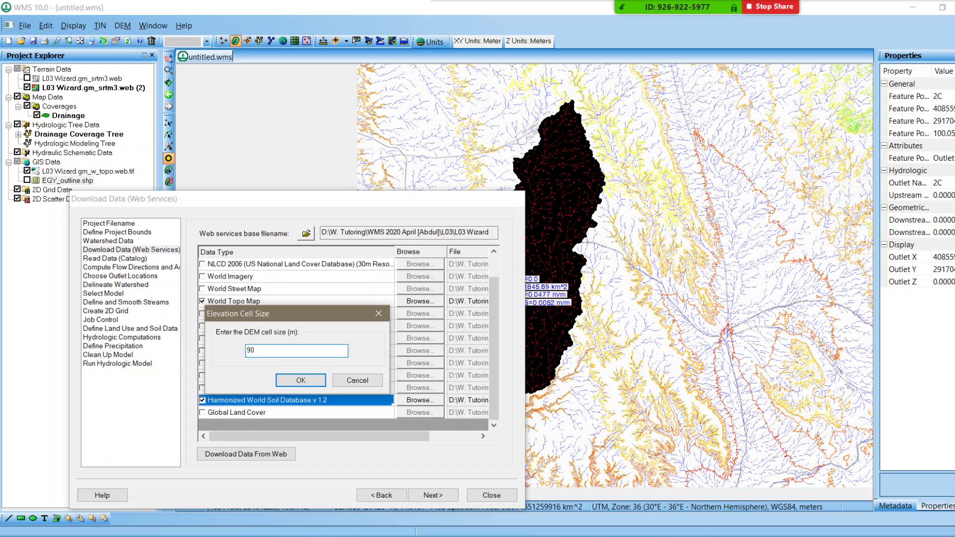
left_click(305, 381)
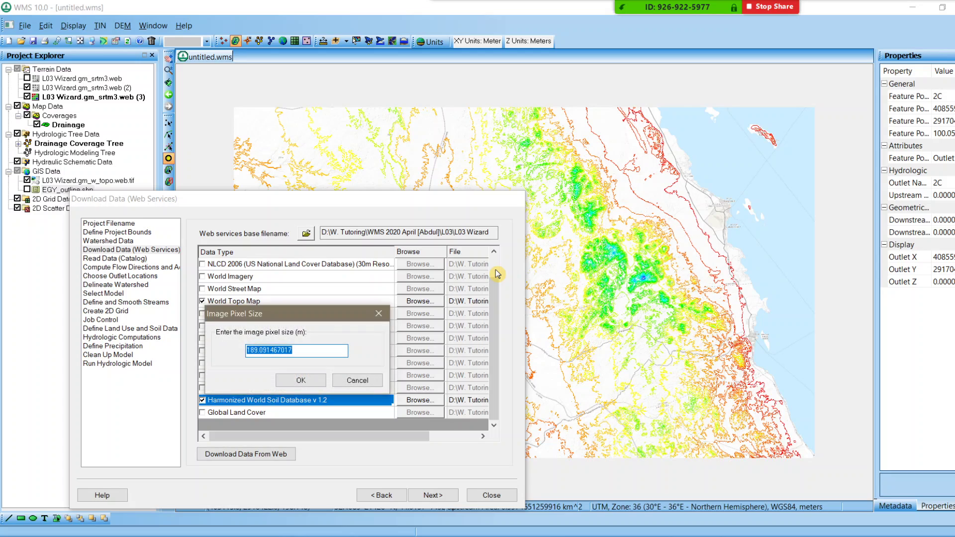
- Set the image pixel size to 90 m for the World Topo Map download and dismiss the resulting message
type("90")
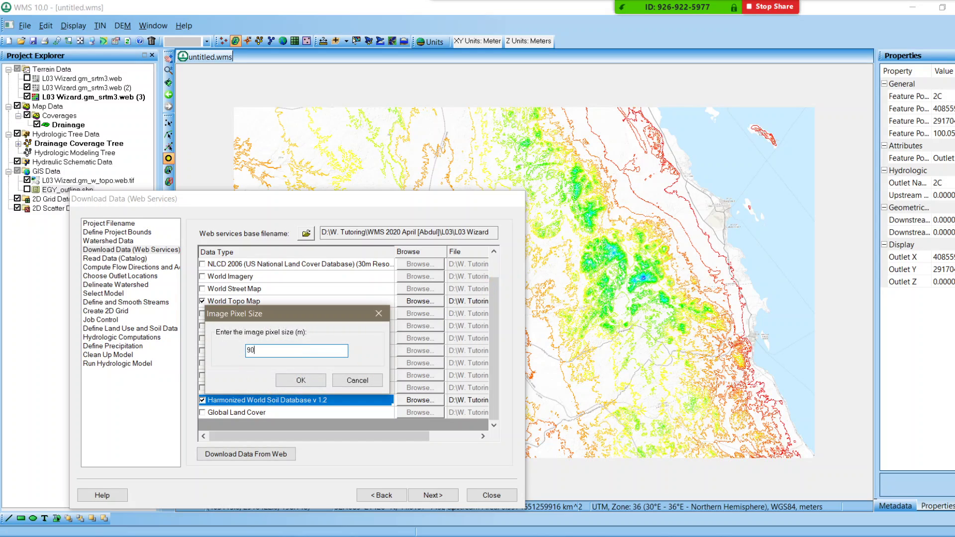
left_click(305, 379)
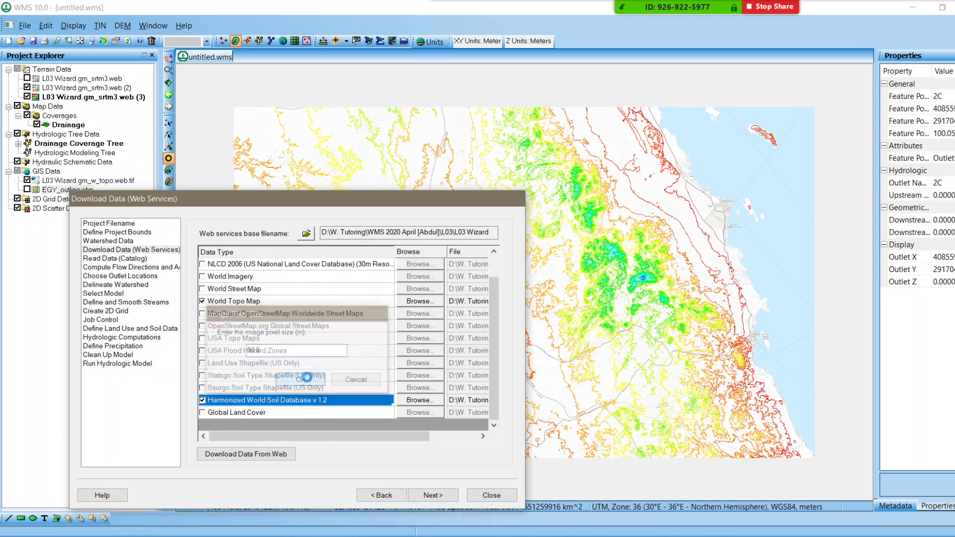
left_click(405, 386)
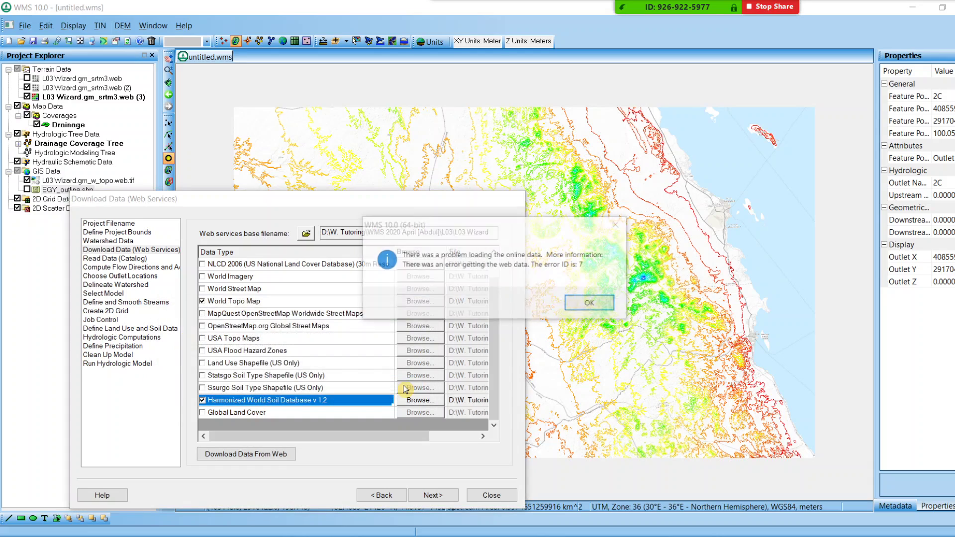
left_click(589, 304)
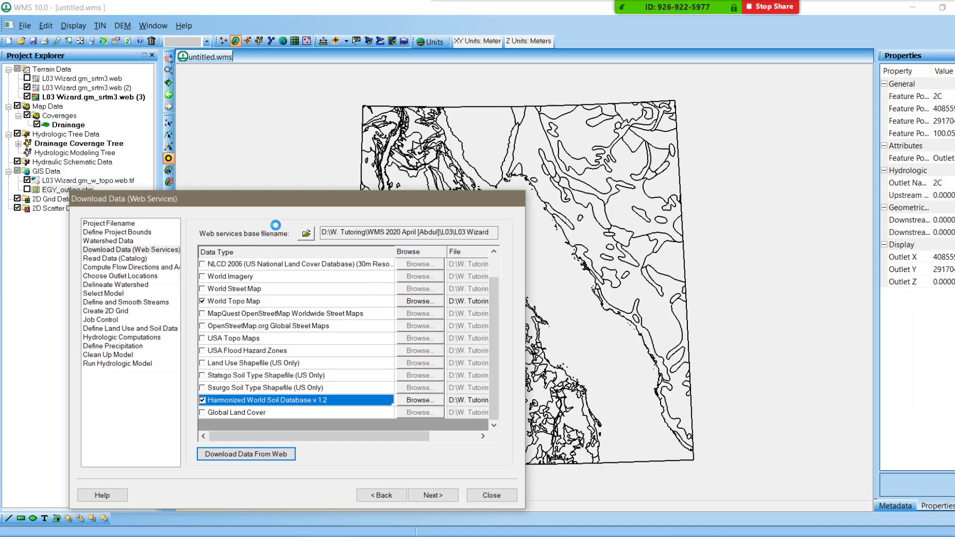
- Deselect the SRTM elevation data, World Topo Map and Harmonized World Soil Database v 1.2 in the download list
scroll(306, 281, "up", 1)
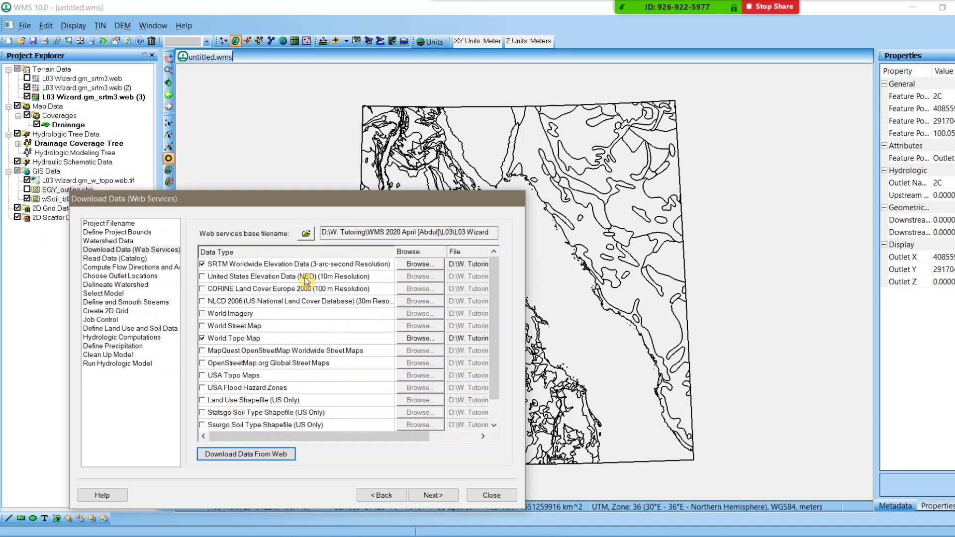
left_click(201, 264)
left_click(202, 338)
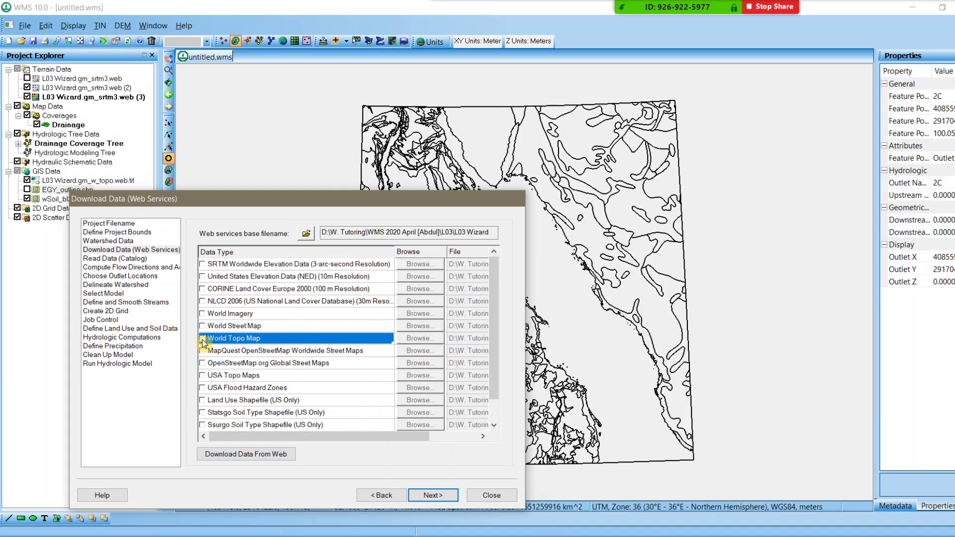
scroll(204, 344, "down", 1)
left_click(202, 401)
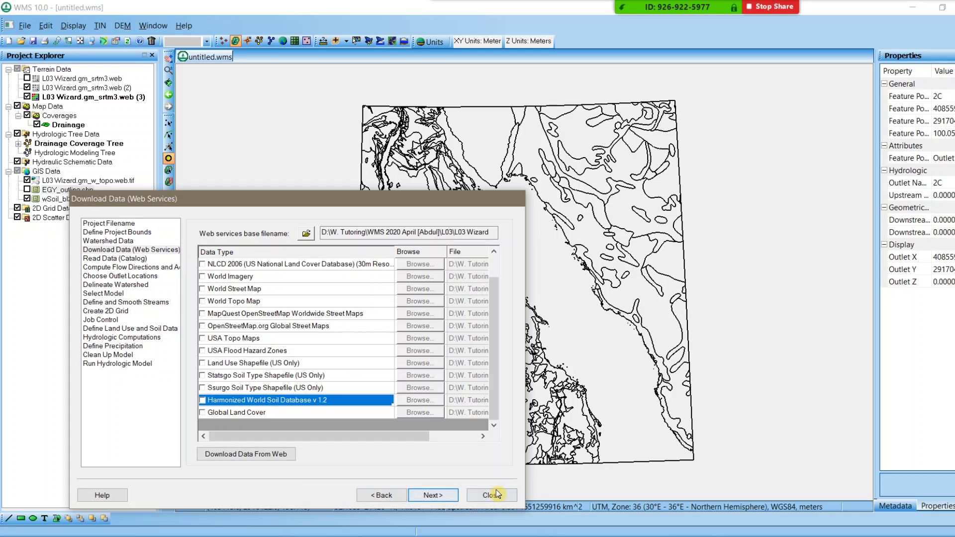
- Move the wizard dialog clear of the map and zoom in on the watershed within the downloaded soil polygons
mouse_move(471, 202)
left_mouse_down()
mouse_move(400, 192)
mouse_move(287, 249)
mouse_move(274, 293)
left_mouse_up()
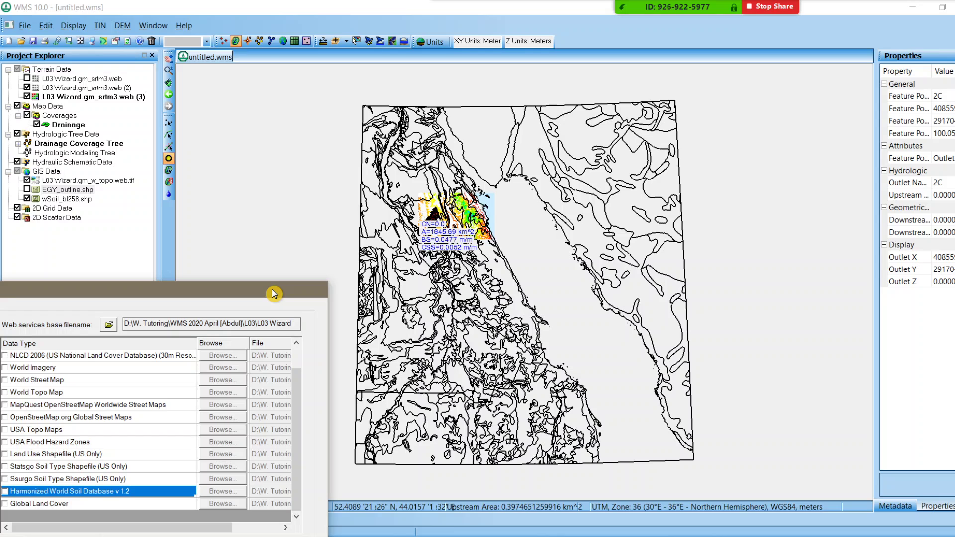
left_click(349, 269)
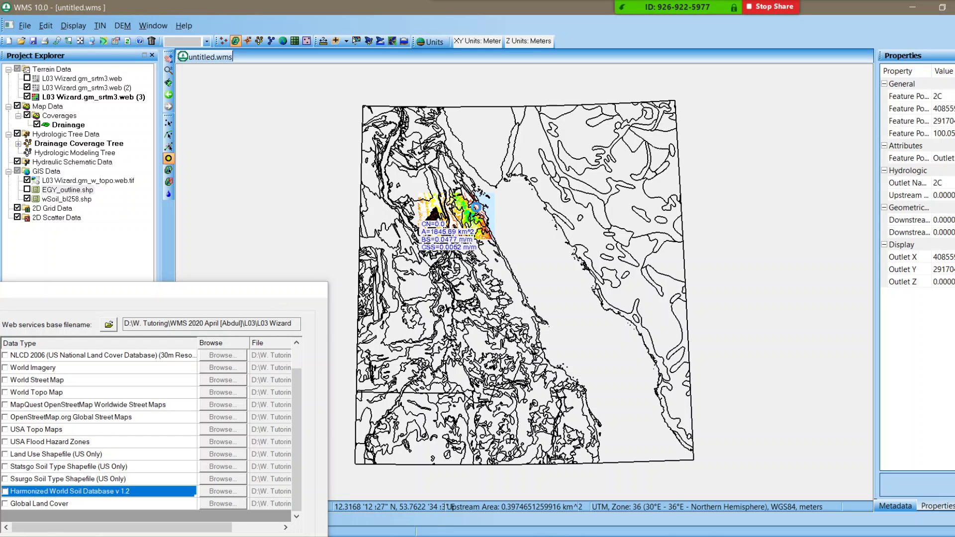
scroll(476, 207, "up", 1)
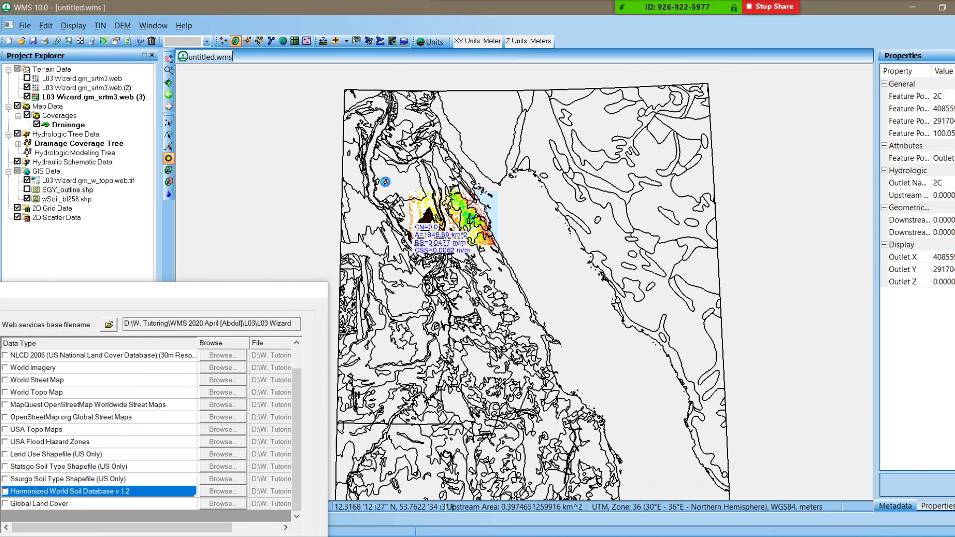
scroll(385, 182, "up", 1)
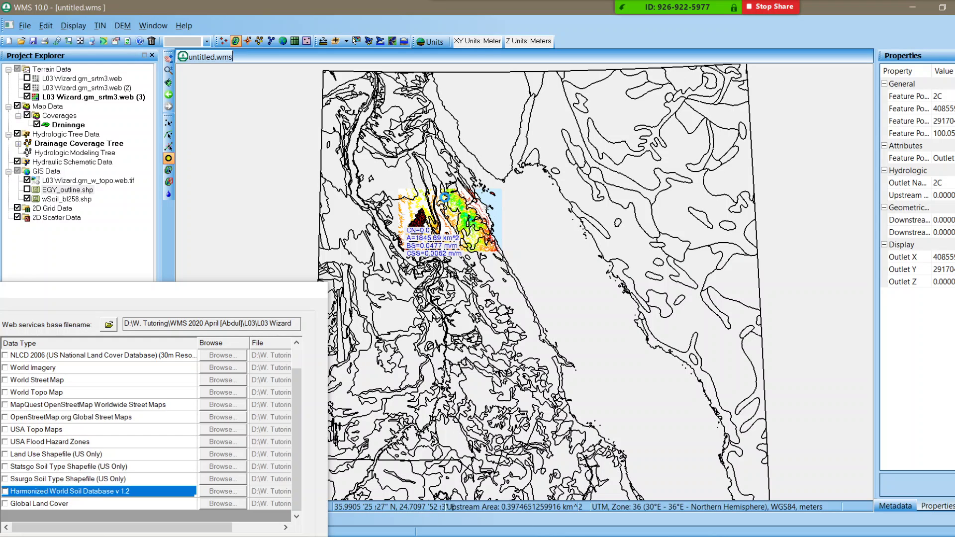
scroll(445, 197, "up", 1)
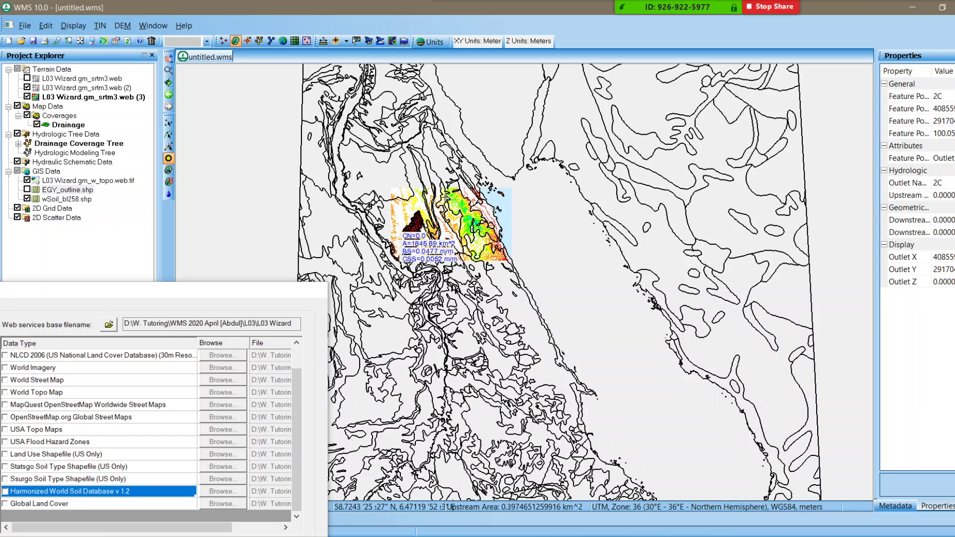
- Open the attribute table of wSoil_bl258.shp and bring its last columns into view
left_click(66, 199)
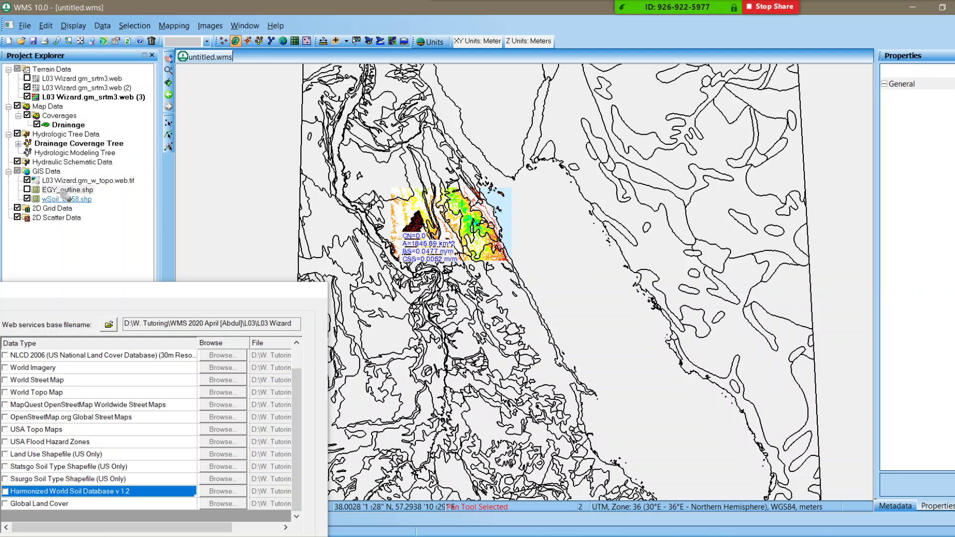
right_click(66, 200)
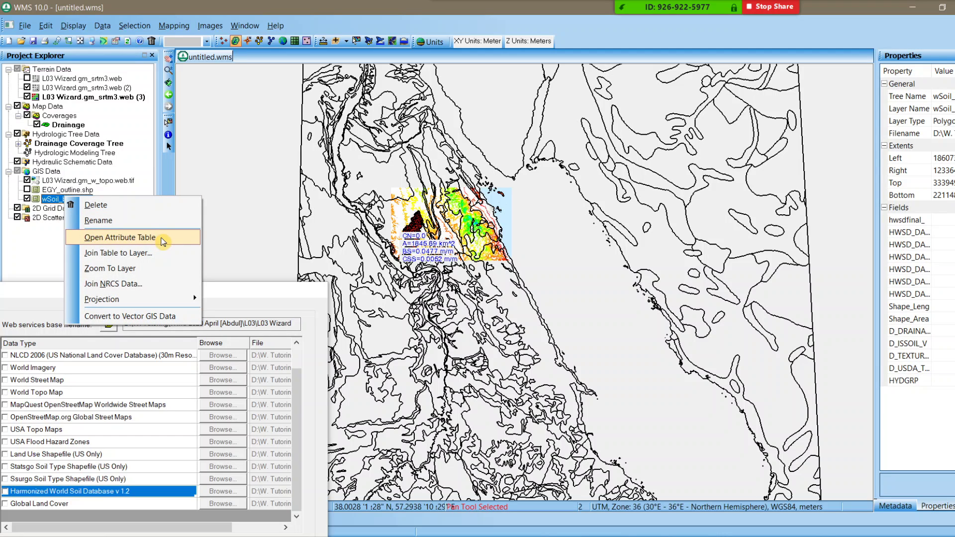
left_click(163, 241)
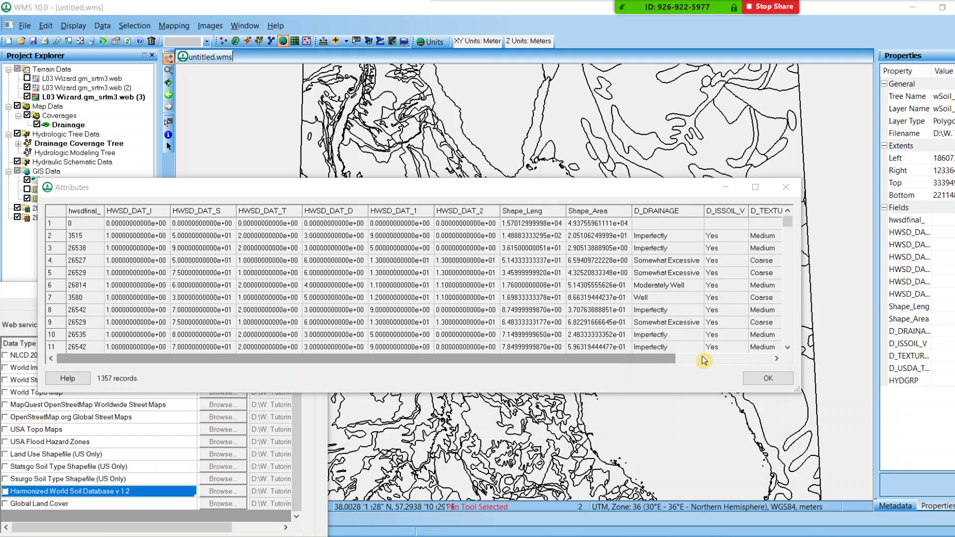
left_click(735, 359)
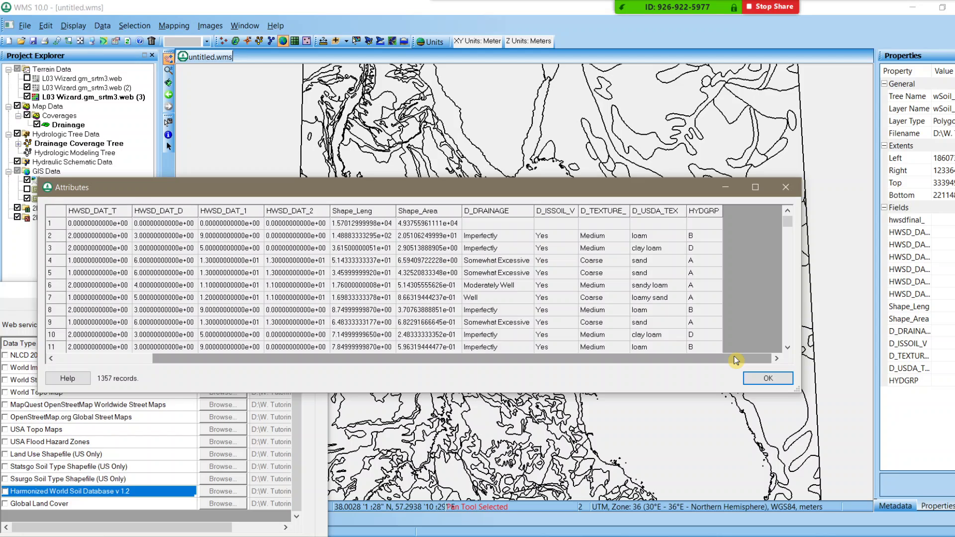
- Select the HYDGRP column and examine the hydrologic soil groups assigned to the soil records
left_click(704, 211)
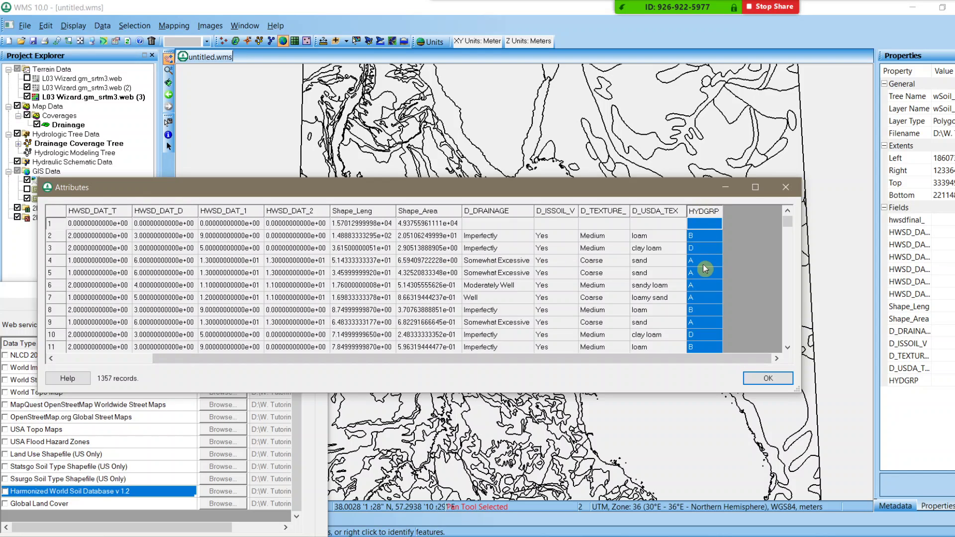
scroll(704, 268, "down", 3)
scroll(705, 269, "up", 4)
left_click(703, 264)
left_click(709, 214)
scroll(709, 248, "down", 6)
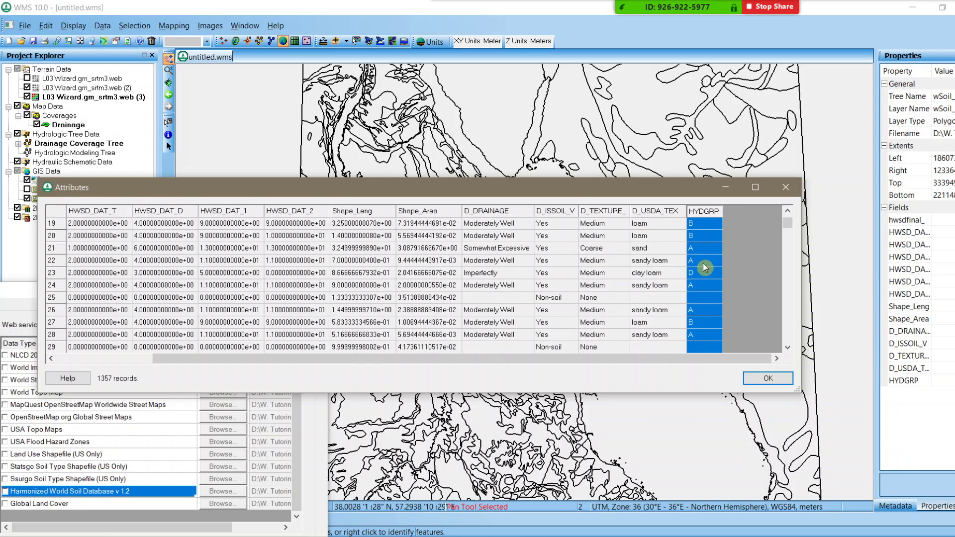
- Compare the D_TEXTURE_ and D_USDA_TEX soil textures with the hydrologic soil groups across the soil records
scroll(705, 268, "down", 14)
left_click(705, 268)
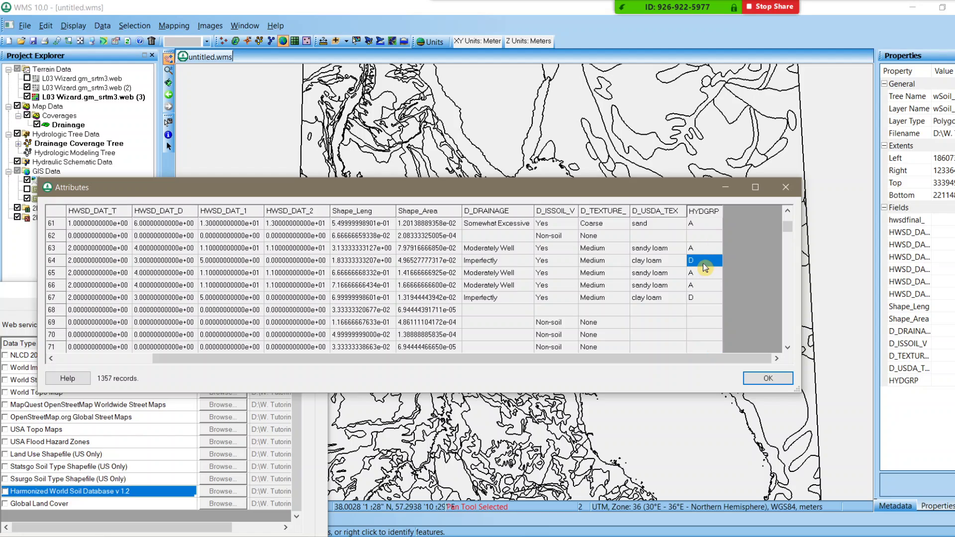
scroll(709, 264, "up", 20)
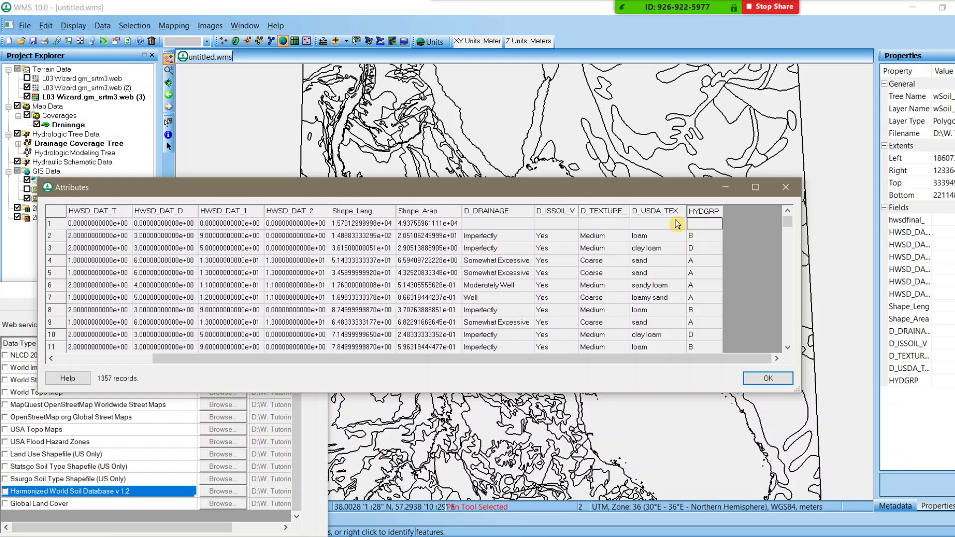
left_click_drag(672, 234, 664, 274)
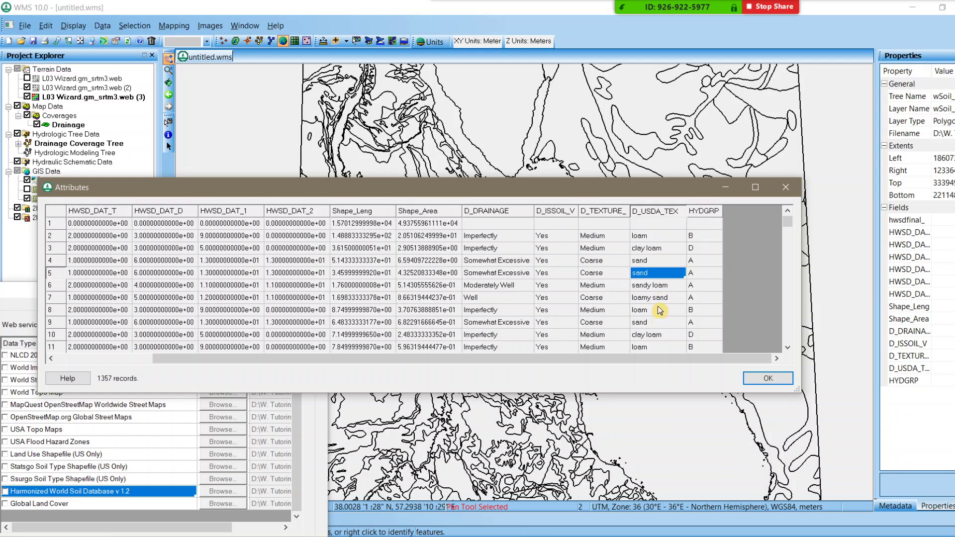
left_click(658, 335)
left_click(602, 322)
left_click(605, 285)
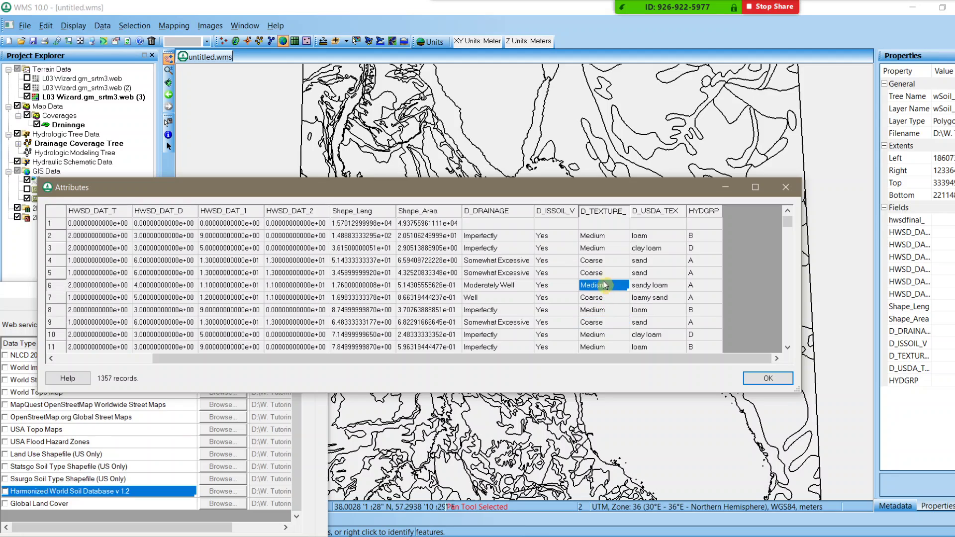
left_click(609, 260)
left_click(607, 248)
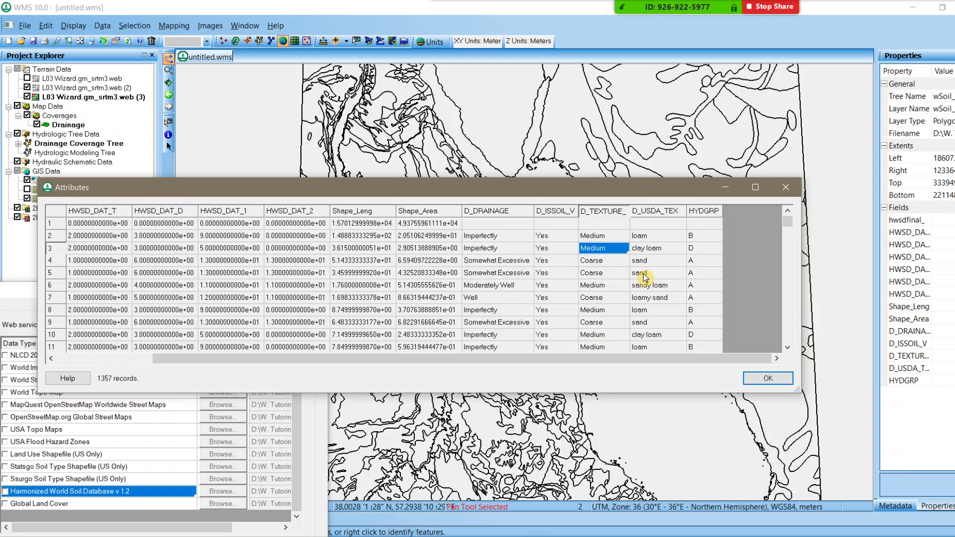
- Select records 1 and 30 to check soil records without texture and hydrologic group values
left_click(60, 225)
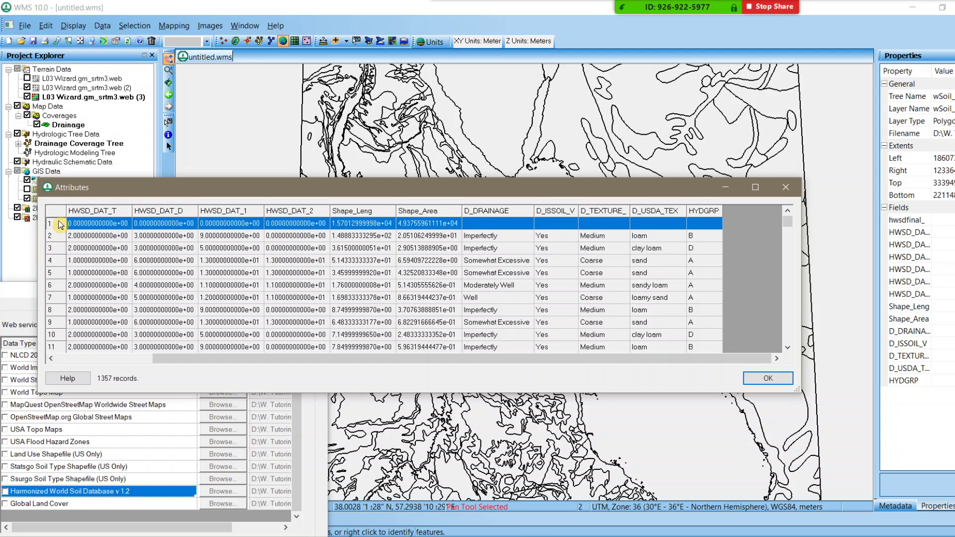
scroll(59, 225, "down", 9)
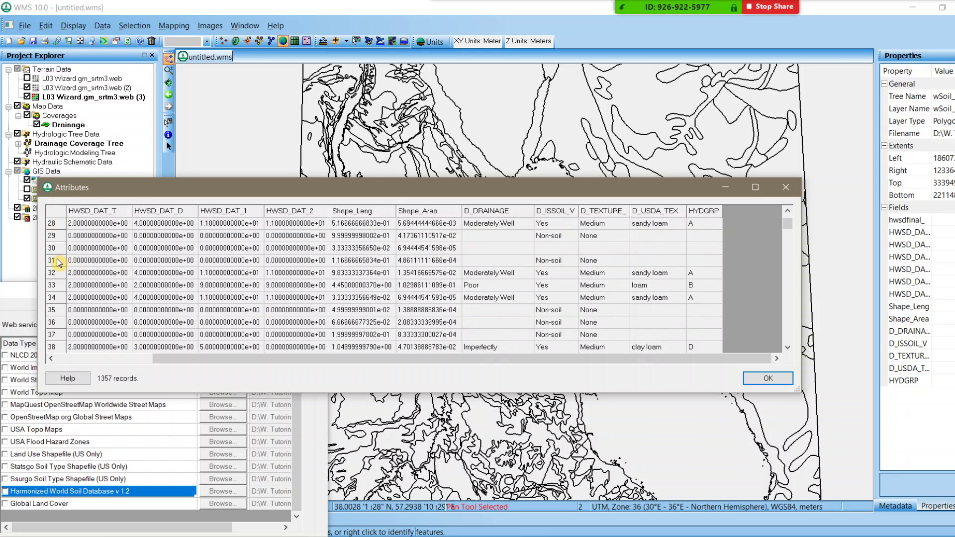
left_click(58, 260)
left_click(57, 251)
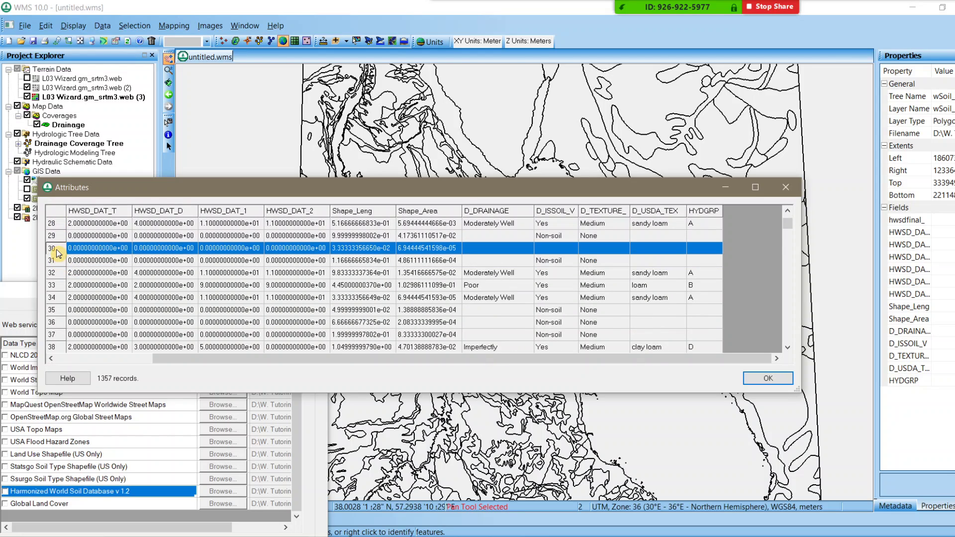
- Inspect records 128 to 130 for missing USDA texture and HYDGRP values, and close the attribute table
scroll(58, 253, "down", 20)
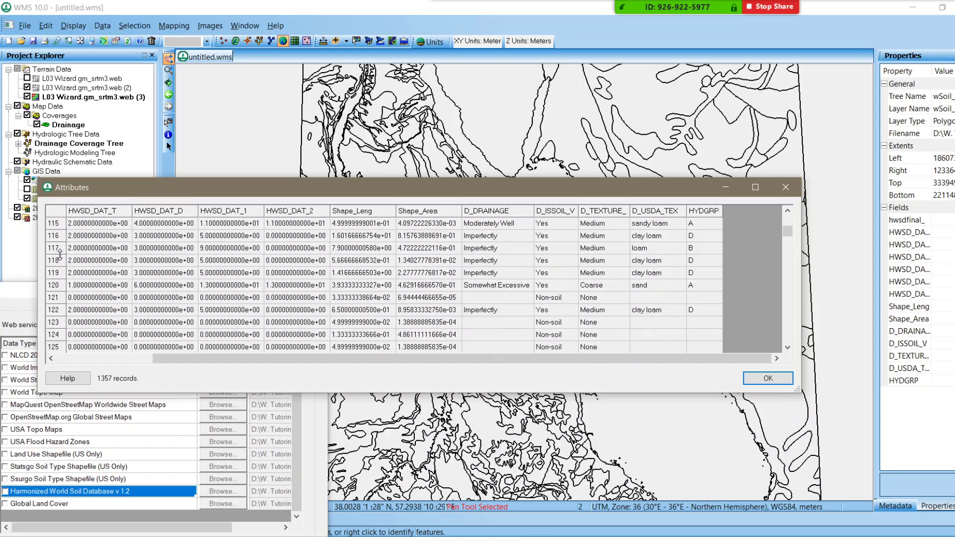
scroll(60, 253, "down", 3)
left_click(667, 273)
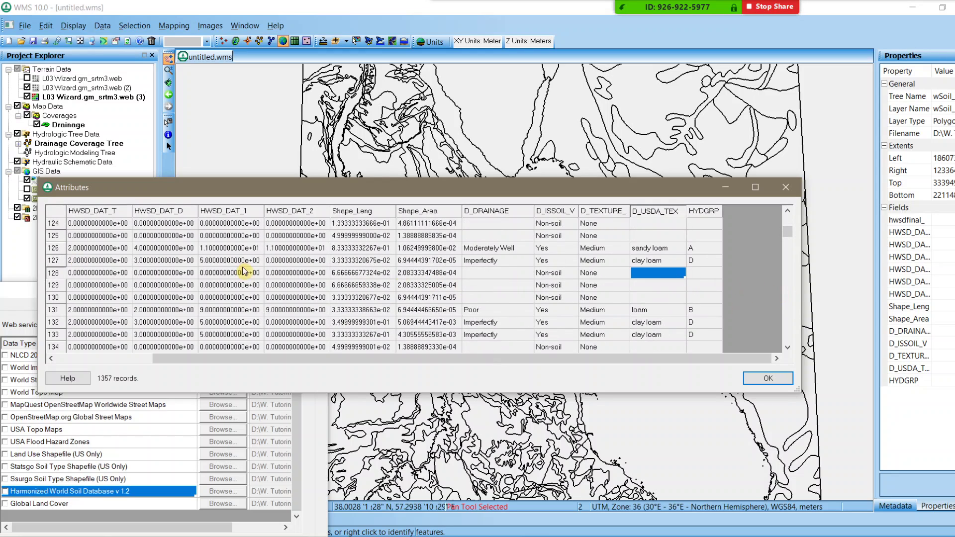
left_click(56, 273)
left_click(59, 298, "shift")
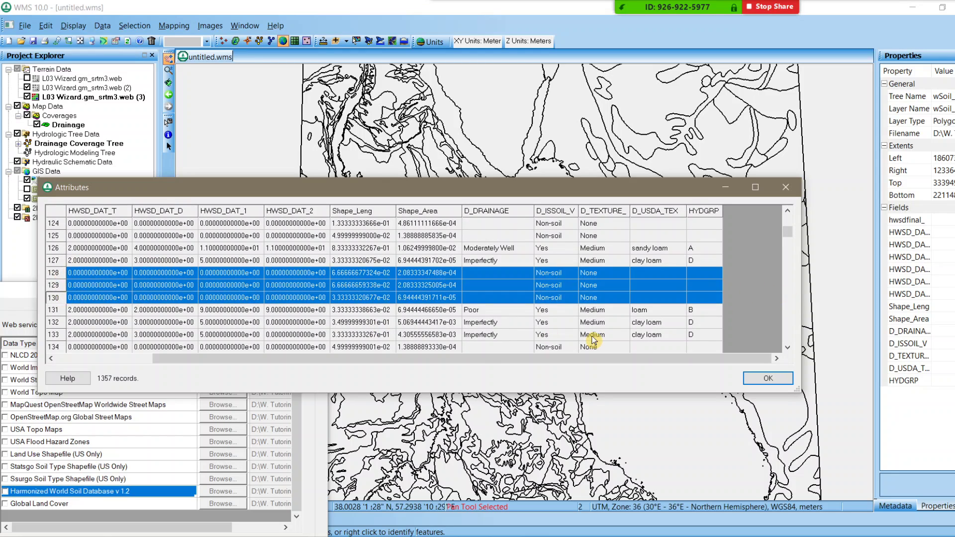
left_click(57, 274)
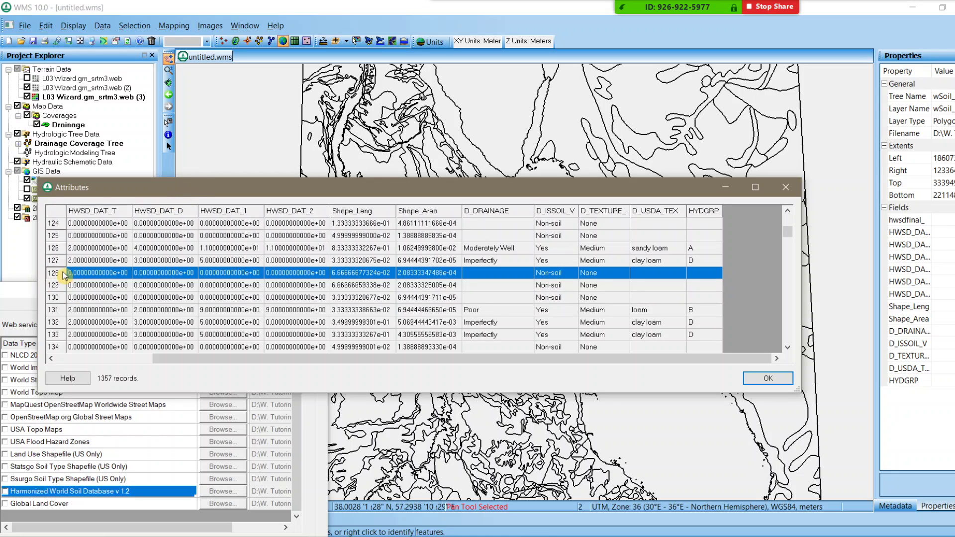
right_click(57, 273)
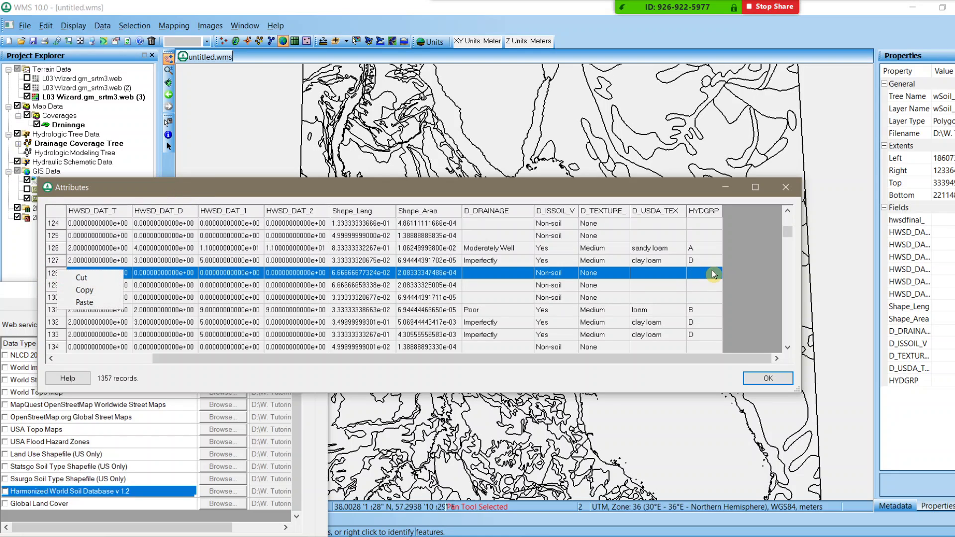
left_click(721, 186)
left_click(723, 186)
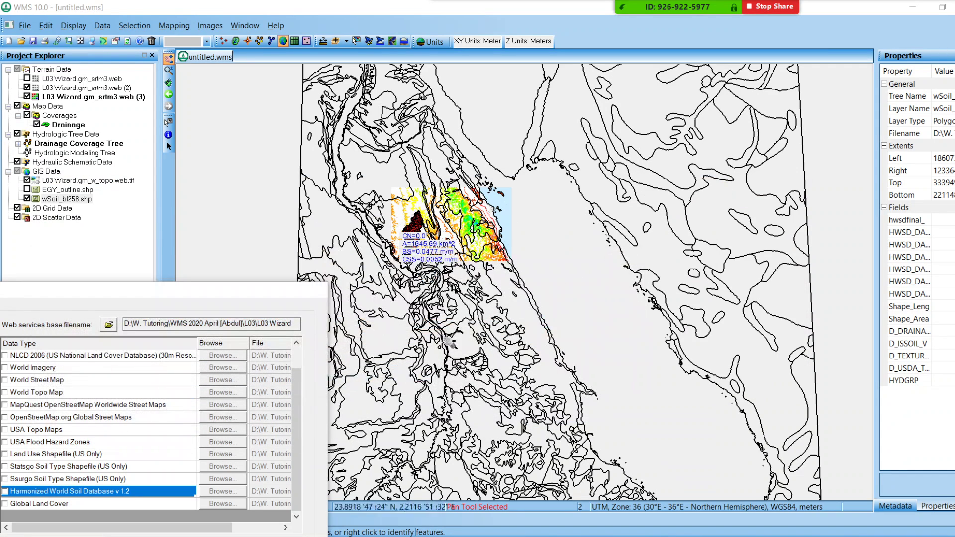
- Query a soil polygon southeast of the watershed with the Identify tool
scroll(458, 329, "up", 1)
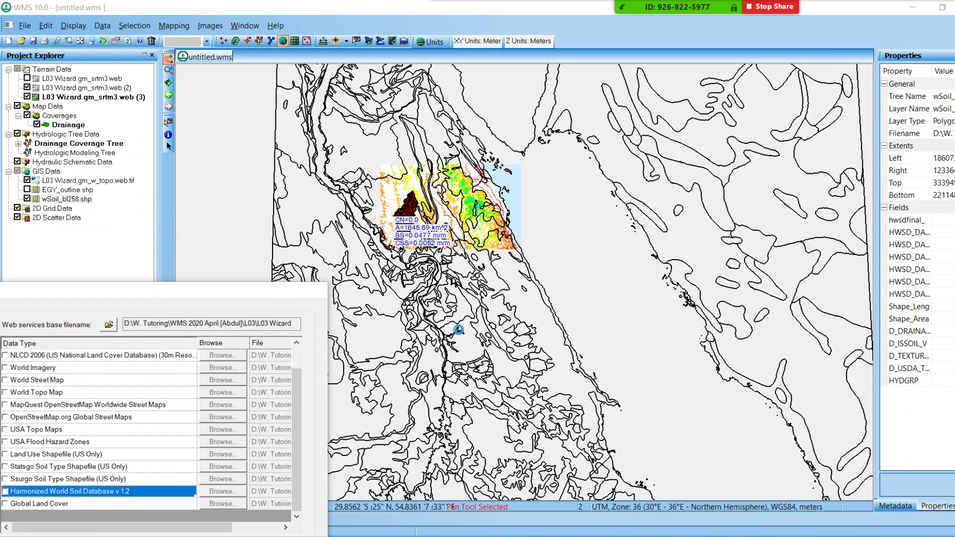
scroll(458, 330, "up", 1)
scroll(459, 329, "up", 1)
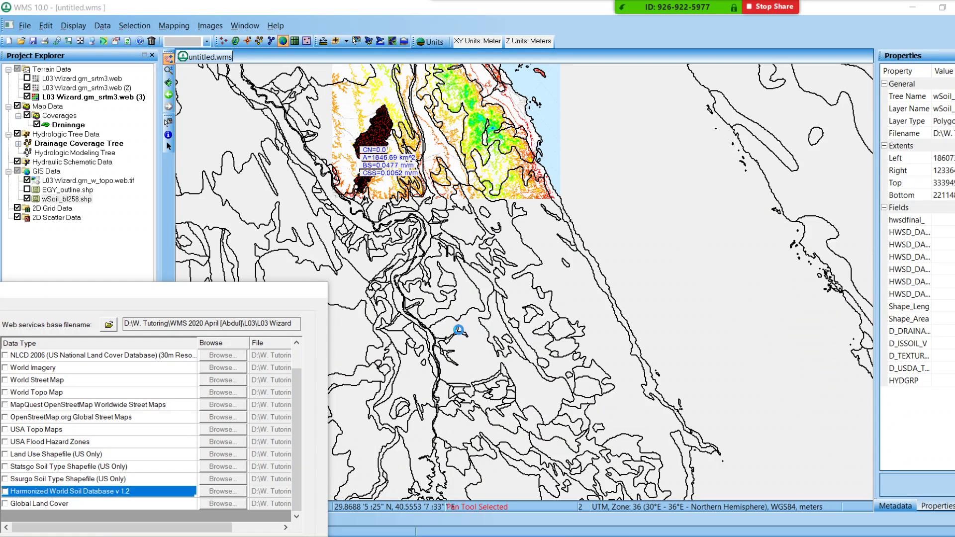
scroll(458, 330, "up", 1)
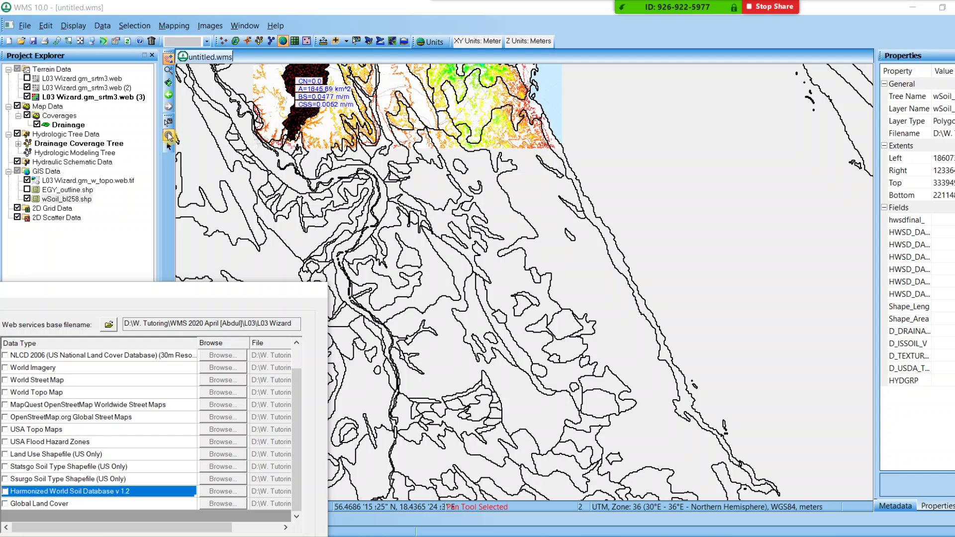
left_click(168, 135)
left_click(169, 135)
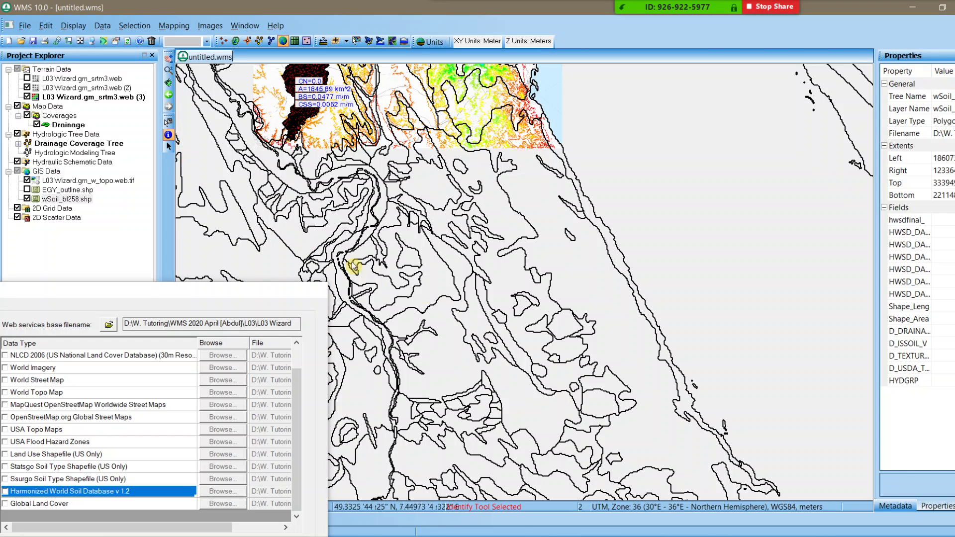
left_click(523, 282)
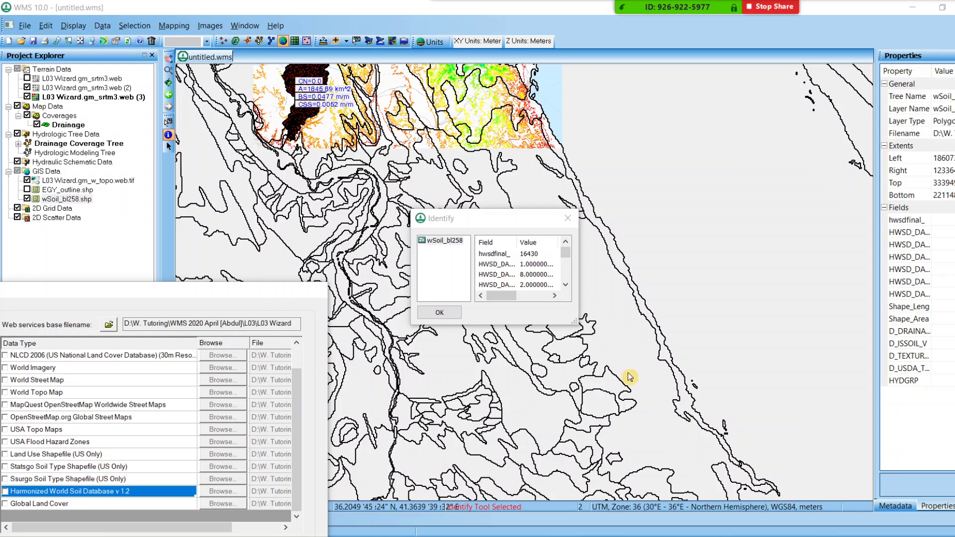
- Widen the Field column in the identify results, read the soil attributes down to HYDGRP, and close the results
left_click(574, 321)
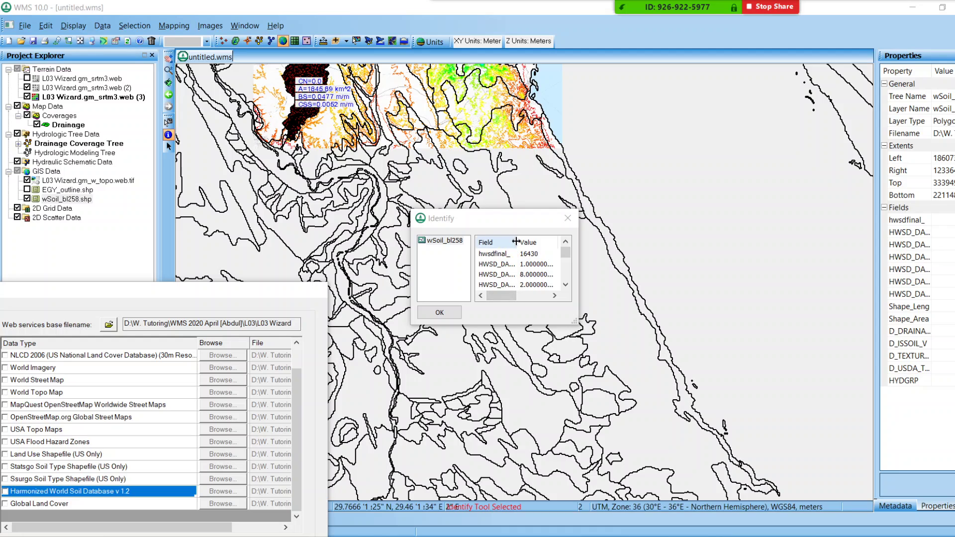
double_click(517, 242)
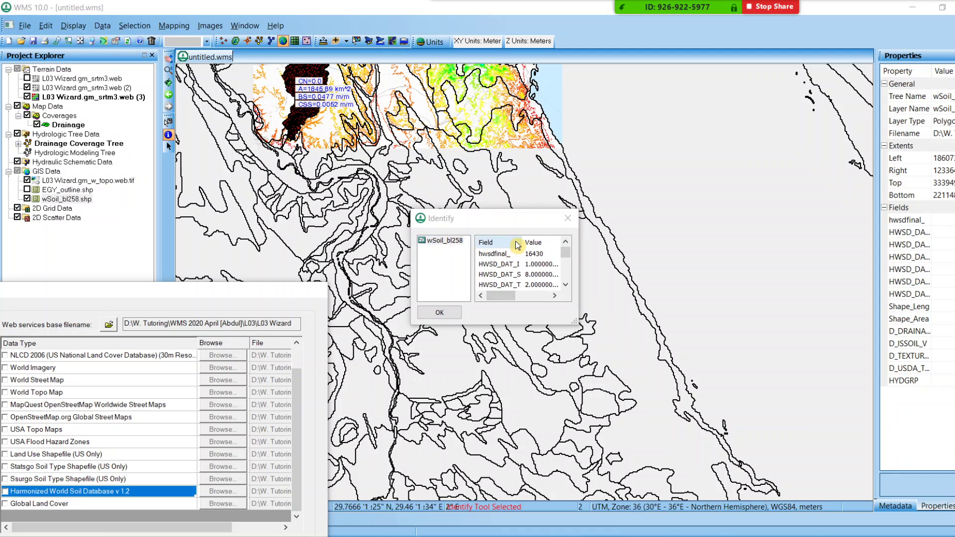
scroll(511, 271, "down", 4)
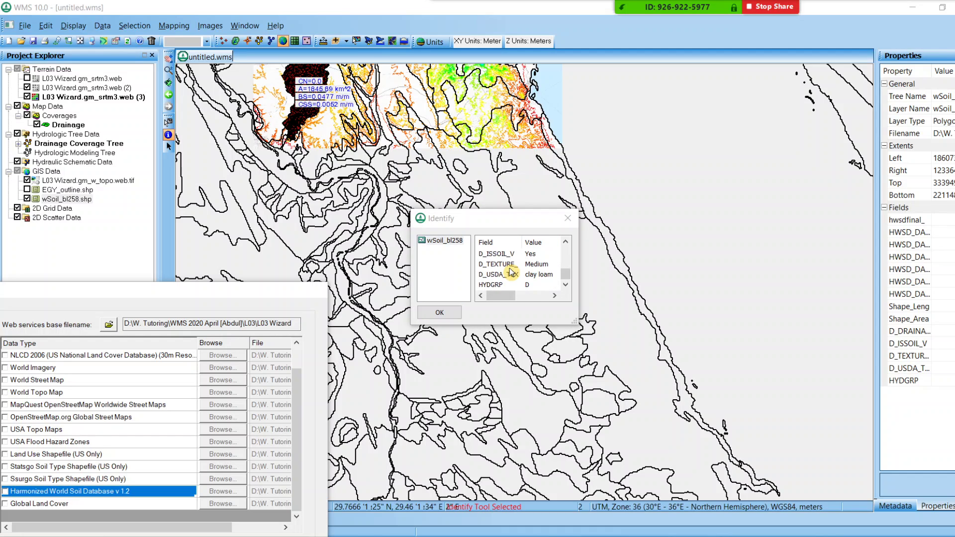
scroll(512, 271, "up", 4)
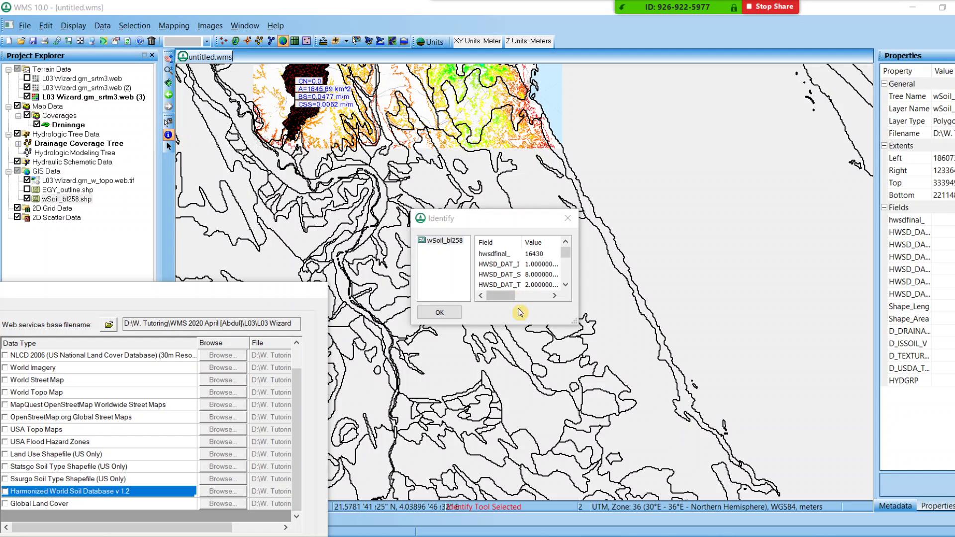
left_click(570, 216)
left_click(571, 217)
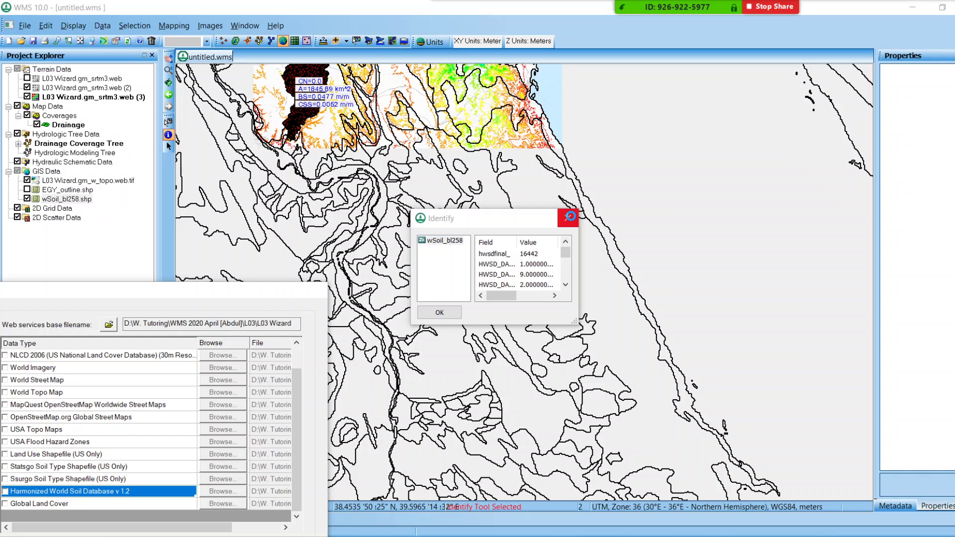
left_click(570, 216)
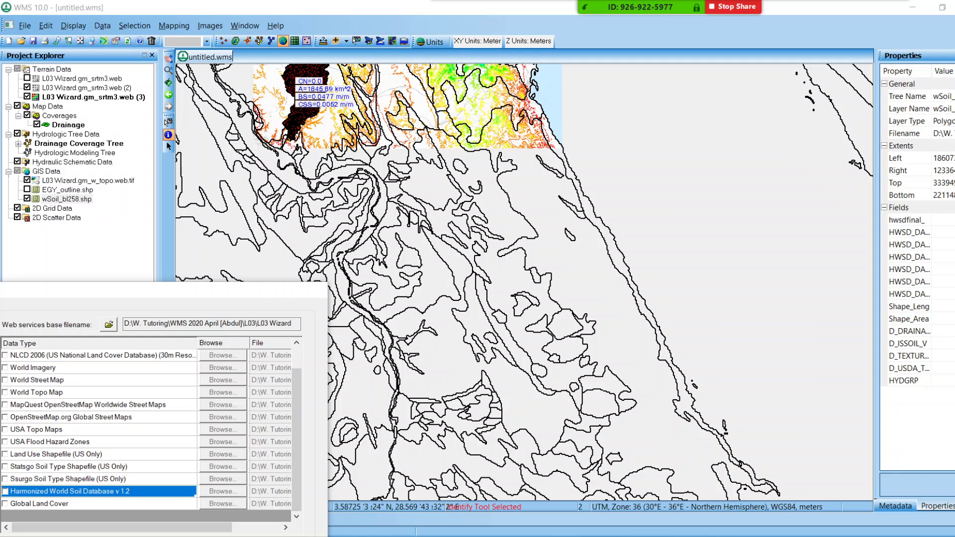
- Move the wizard dialog back over the map so its Download Data (Web Services) page is fully visible
left_click(161, 5)
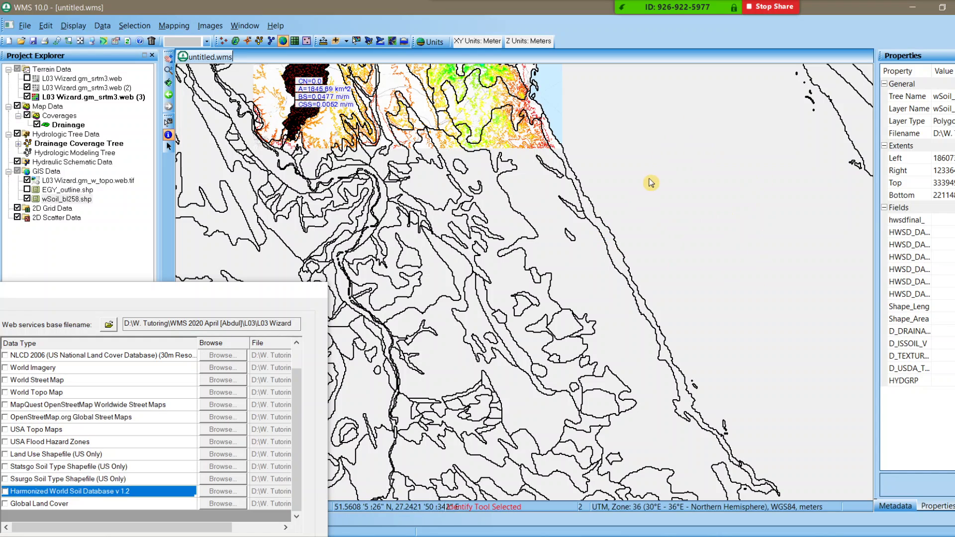
left_click(111, 294)
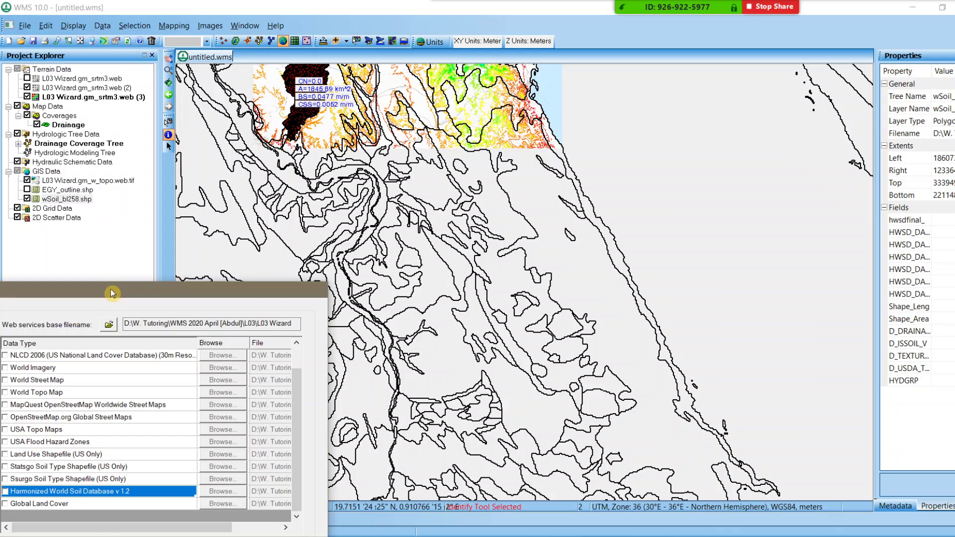
left_click_drag(110, 290, 598, 157)
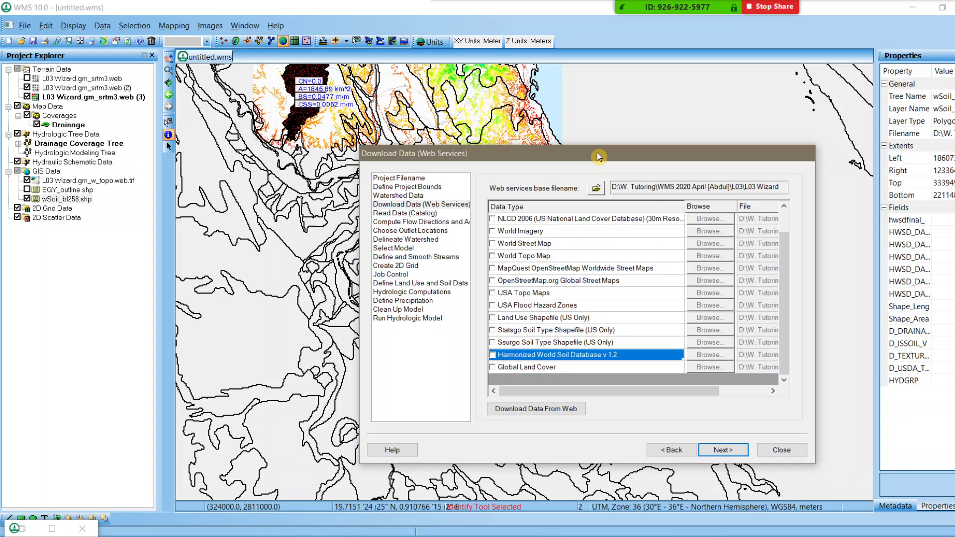
- Switch the Zoom screen share to the entire screen
mouse_move(677, 7)
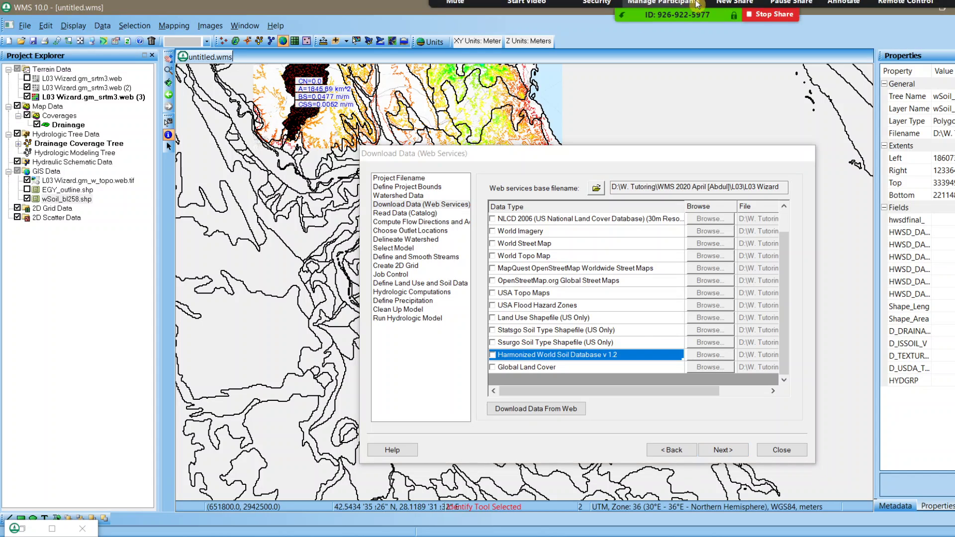
left_click(734, 10)
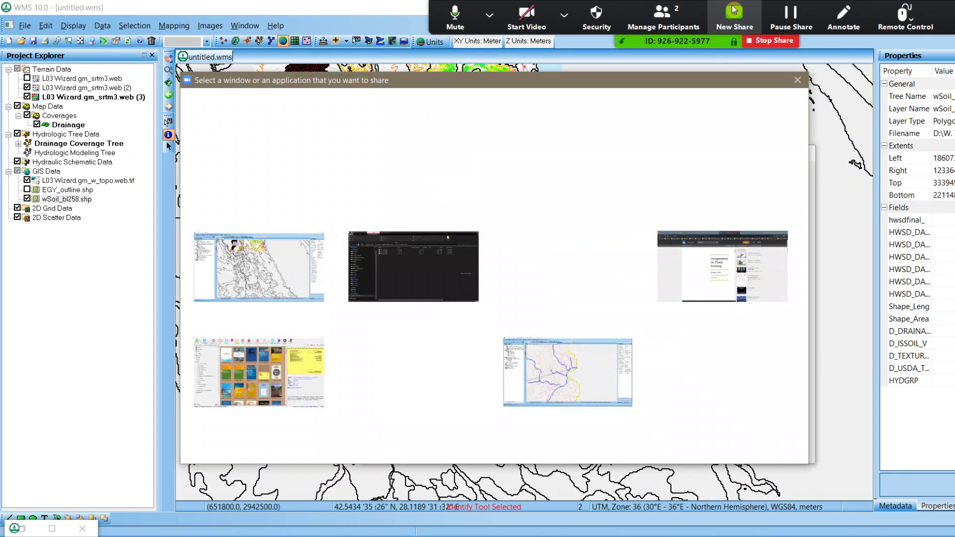
double_click(240, 277)
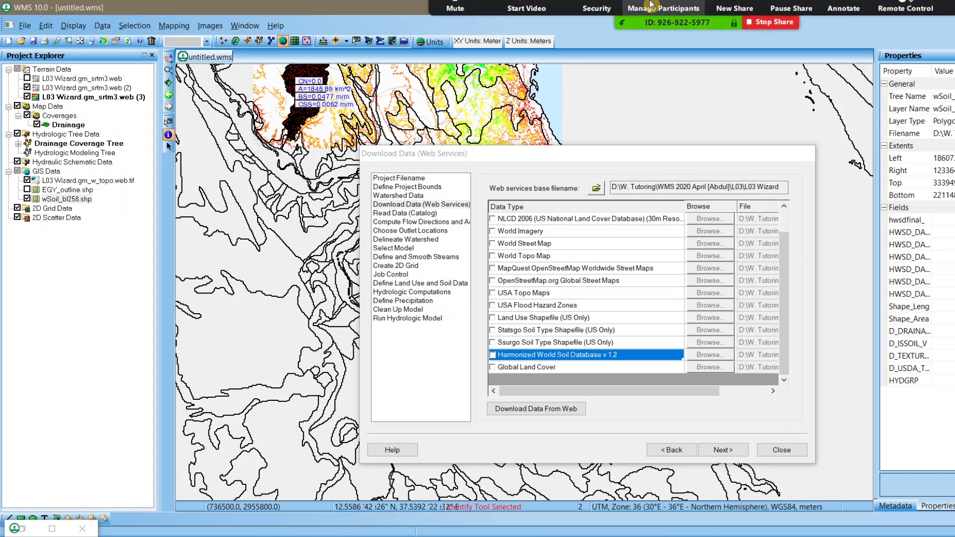
left_click(720, 18)
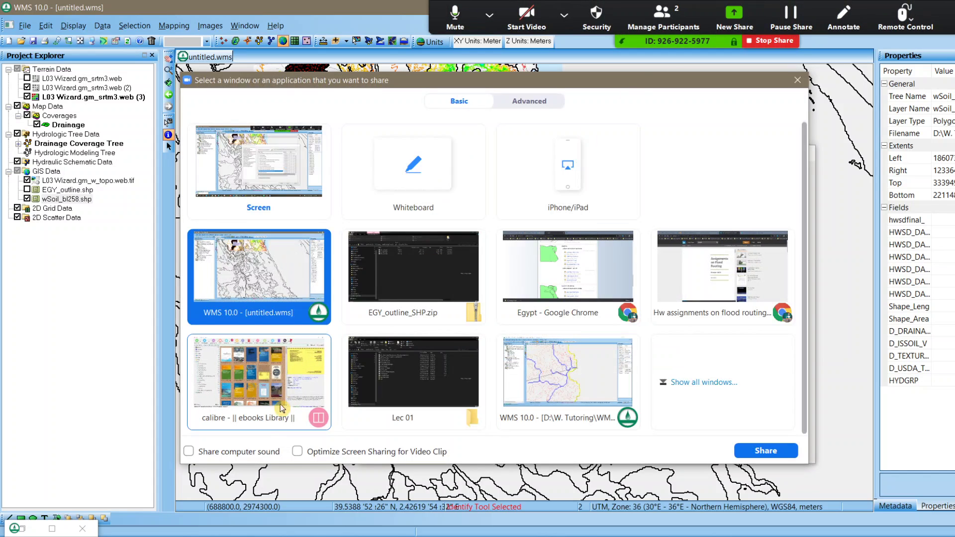
double_click(232, 156)
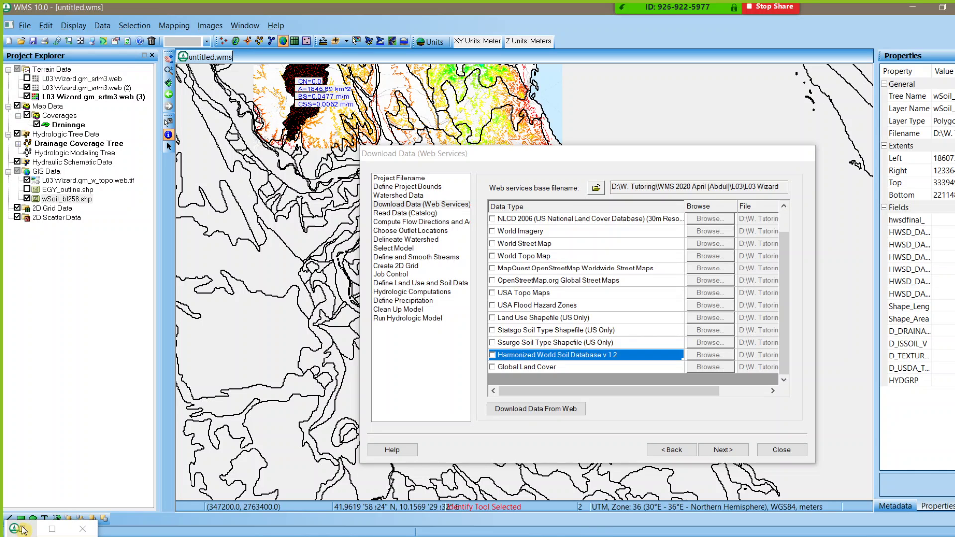
- Restore the soil shapefile's attribute table, examine its drainage, texture and HYDGRP columns, and put the table away
left_click(52, 530)
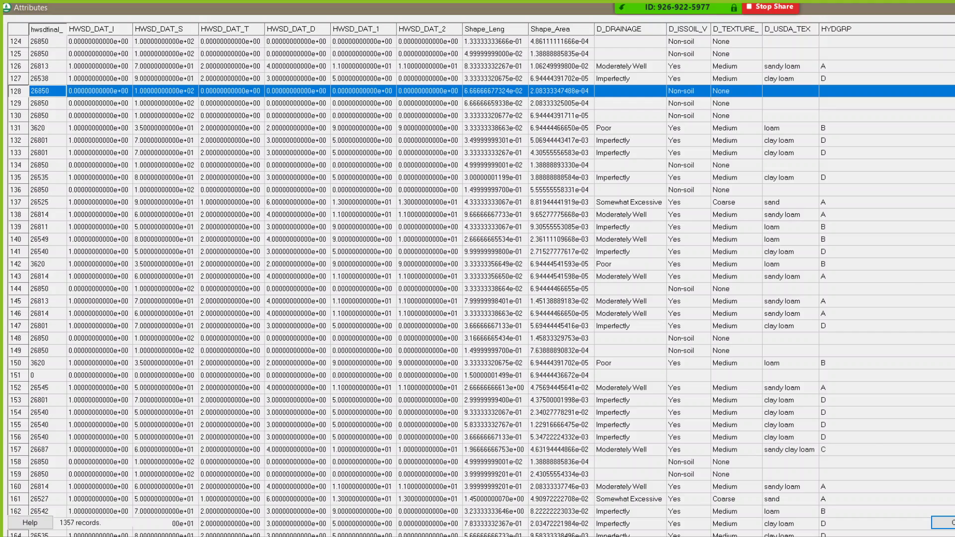
left_click(943, 7)
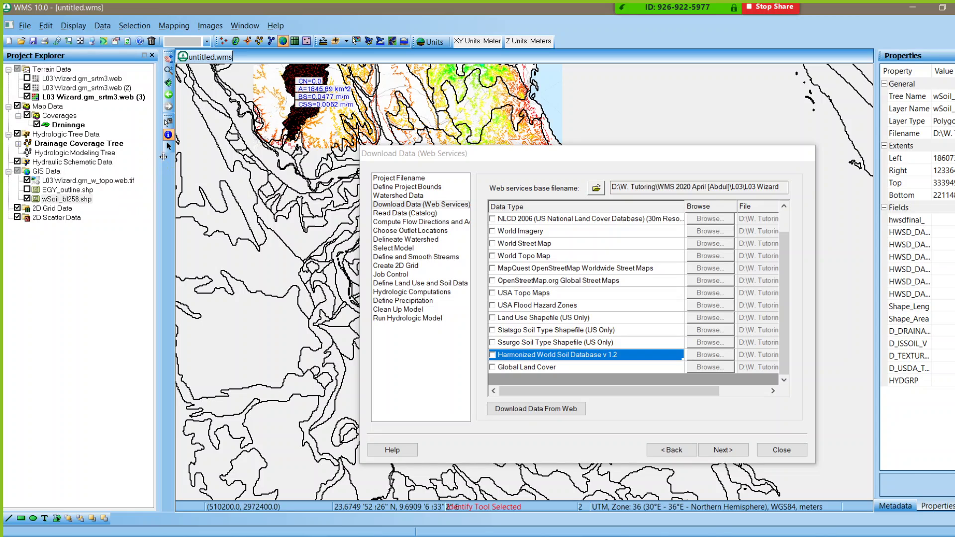
- Clear the Download Data dialog from the map and identify a wSoil_bl258.shp soil polygon west of the river
left_click_drag(525, 162, 749, 248)
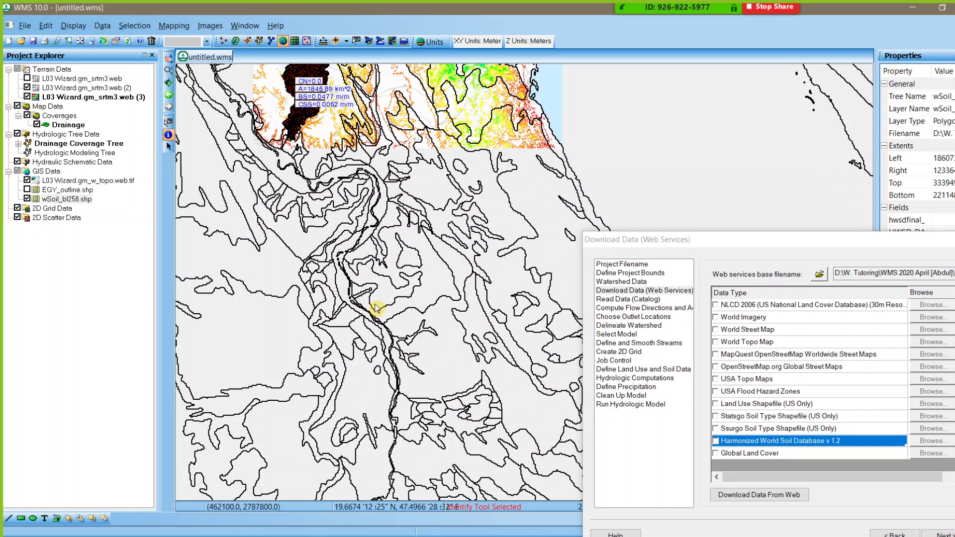
left_click(50, 200)
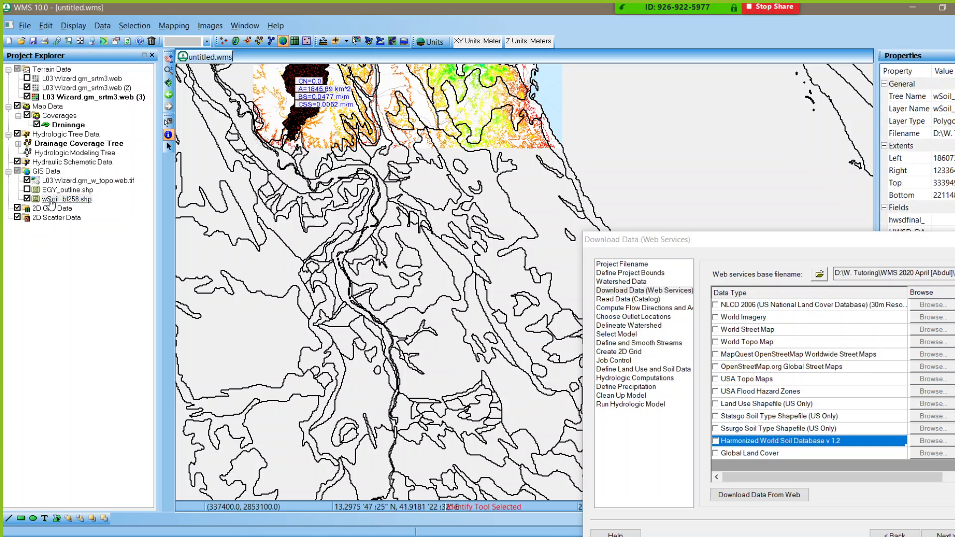
left_click(118, 207)
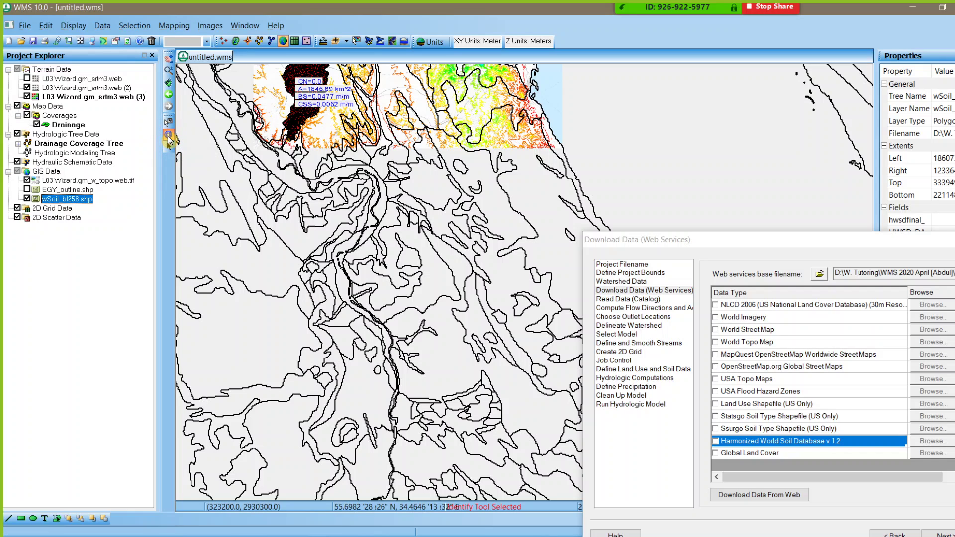
left_click(257, 322)
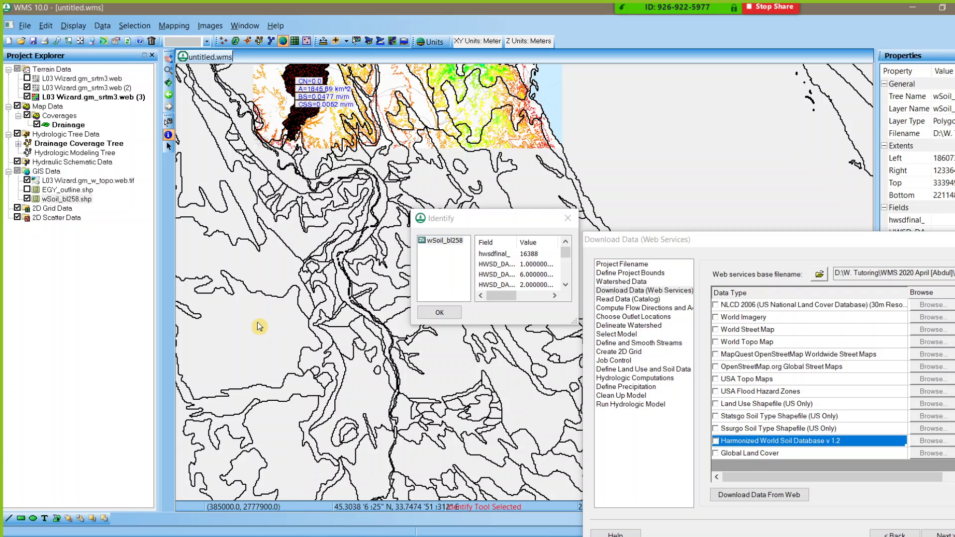
- Reposition the Download Data dialog away from the Properties pane and widen the pane slightly
left_click_drag(912, 241, 634, 429)
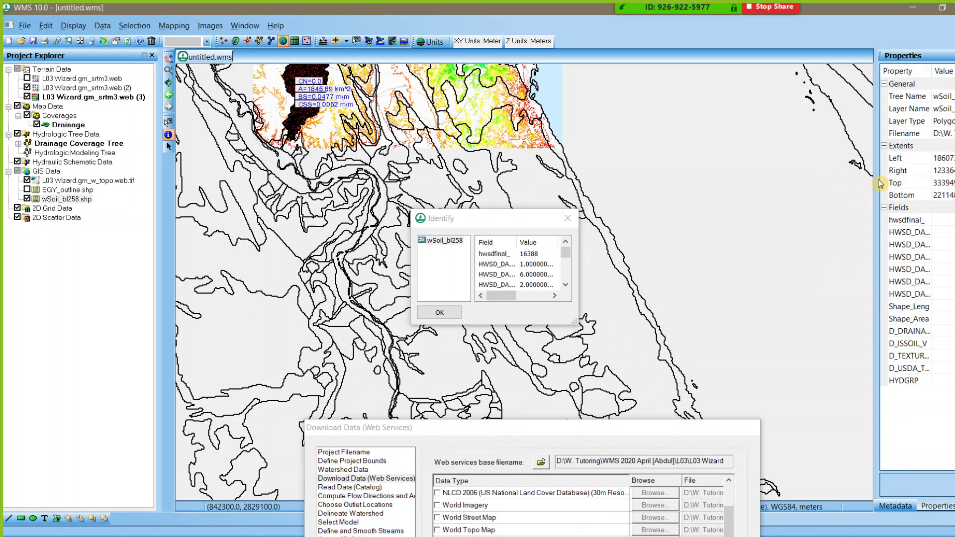
left_click_drag(876, 180, 701, 184)
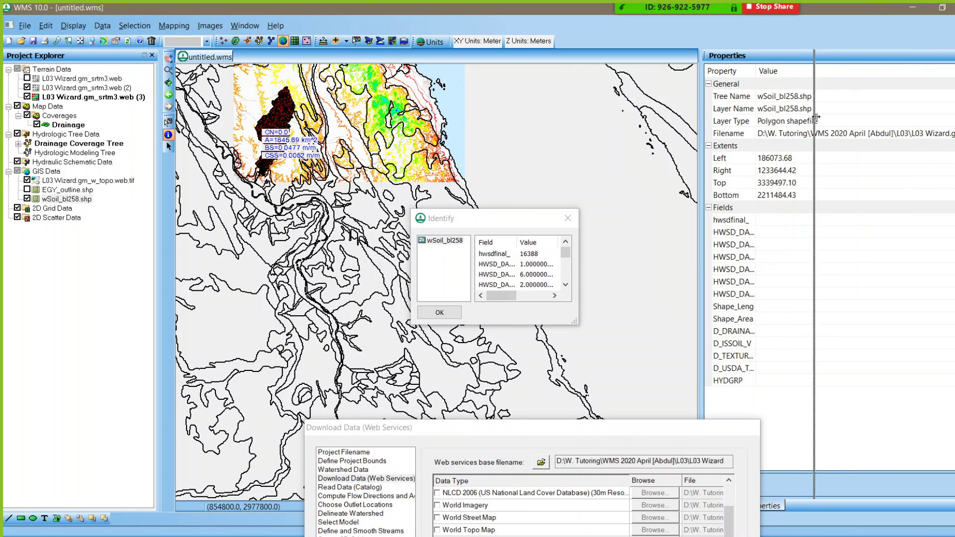
left_click_drag(699, 118, 542, 204)
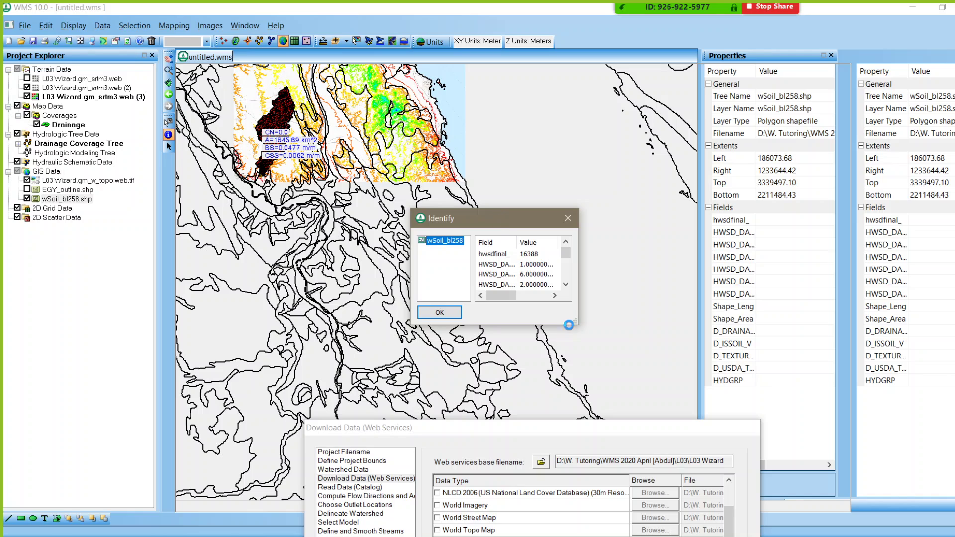
- Enlarge the Identify window and its columns, and read the polygon's HYDGRP and D_TEXTURE_ values
left_click_drag(576, 322, 708, 439)
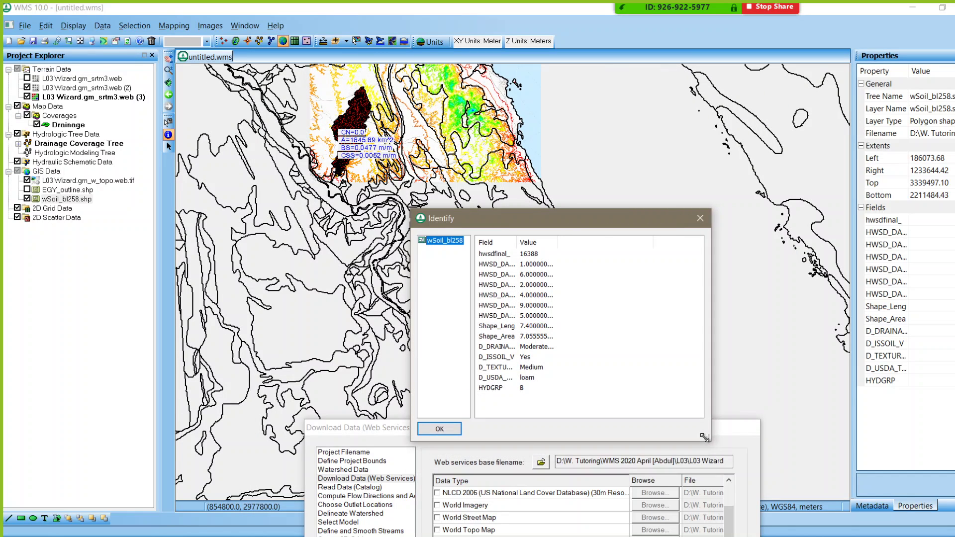
left_click_drag(562, 218, 607, 136)
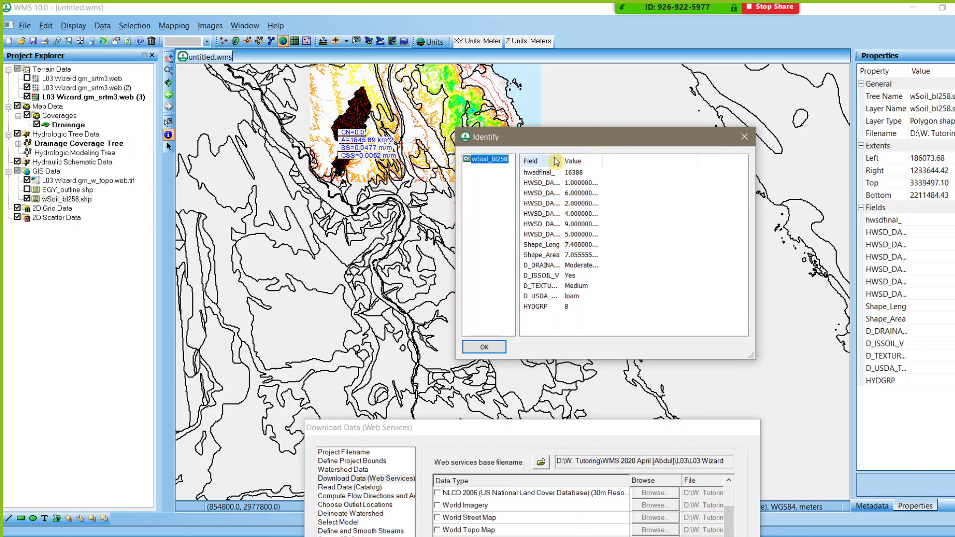
left_click_drag(560, 160, 698, 162)
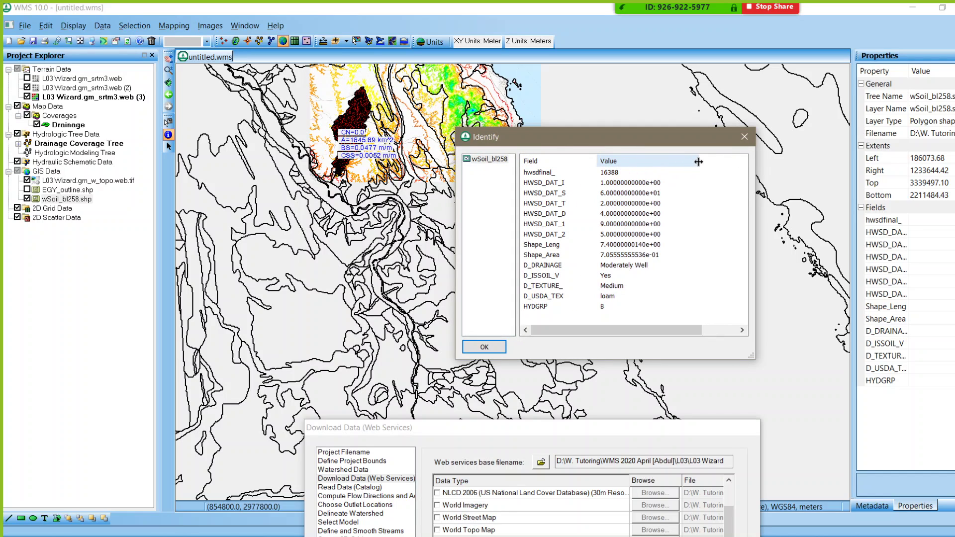
left_click(541, 308)
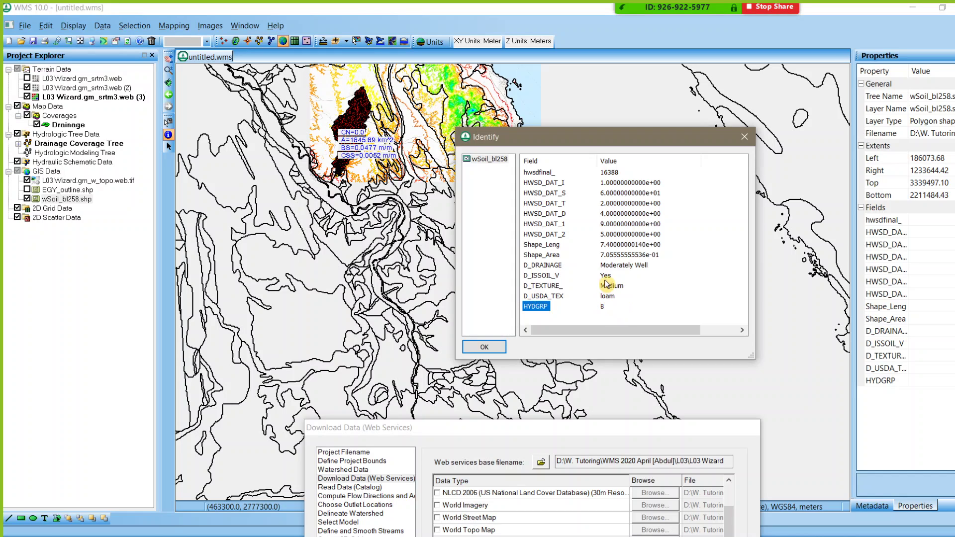
left_click(545, 285)
left_click(891, 293)
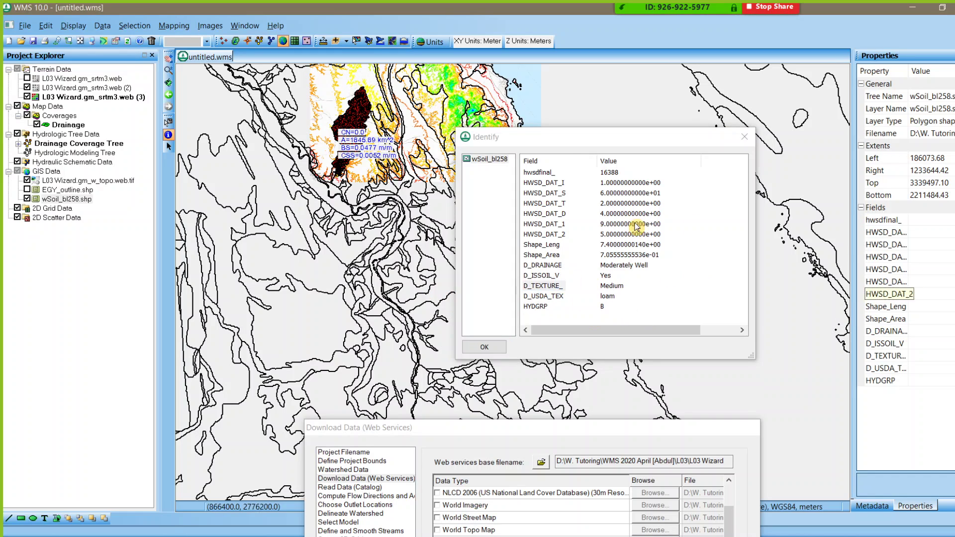
- Set the Identify window clear of the map and identify the polygon east of the coastline and inland soil polygons
left_click_drag(667, 139, 439, 237)
left_click(636, 167)
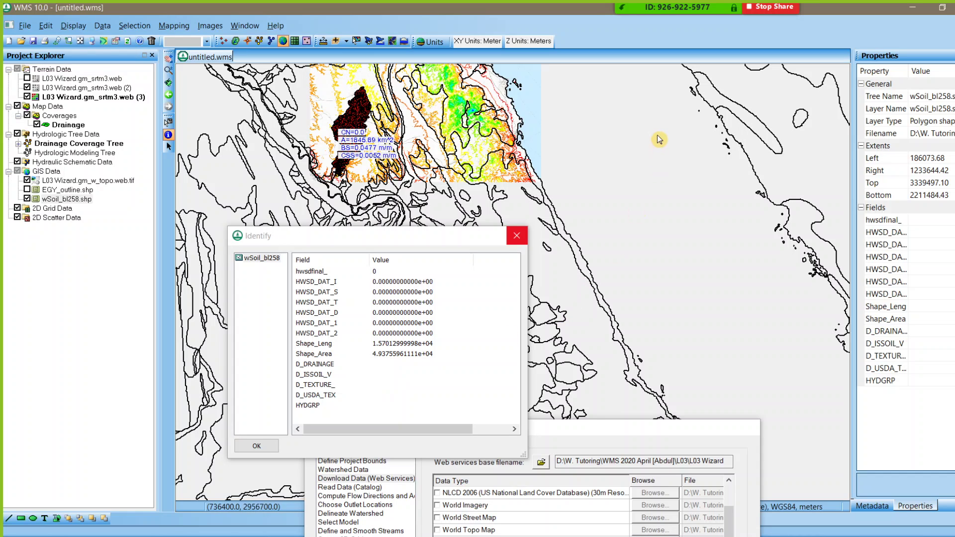
left_click_drag(336, 249, 784, 340)
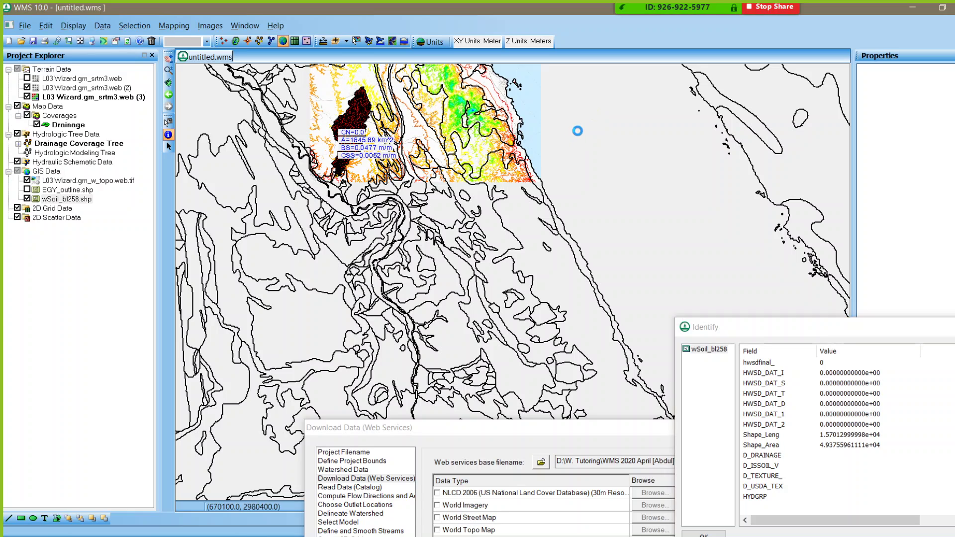
left_click(524, 216)
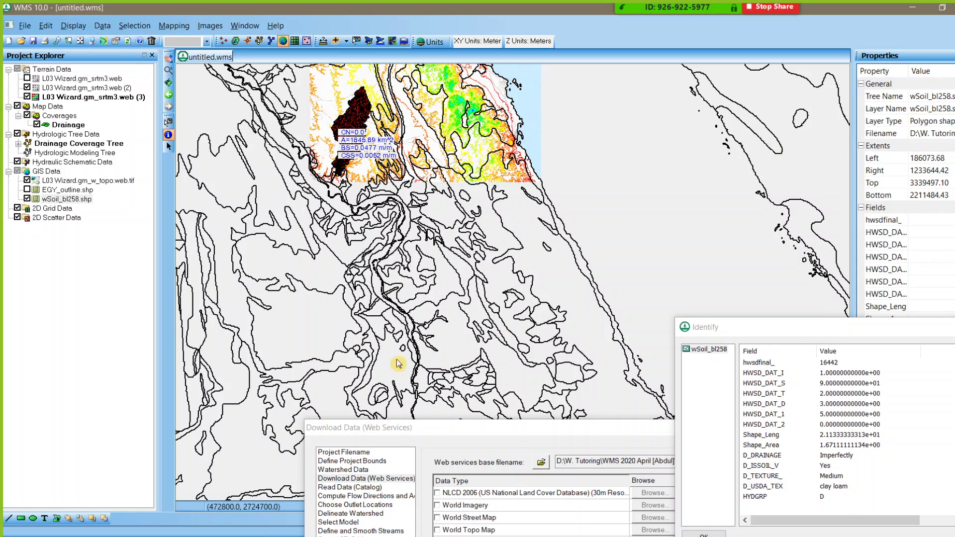
left_click(340, 209)
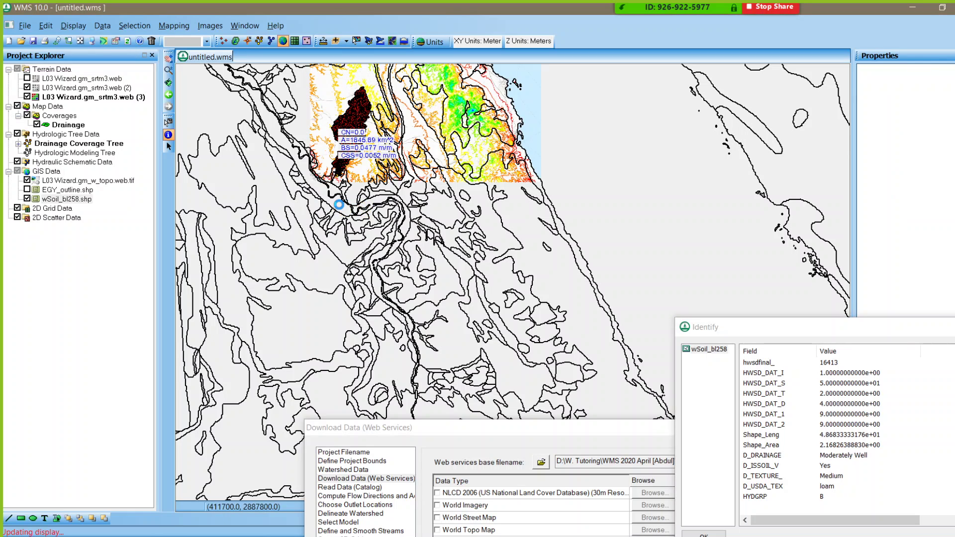
- Identify the narrow polygon along the river bend south of the watershed and read its soil attributes
scroll(341, 198, "up", 1)
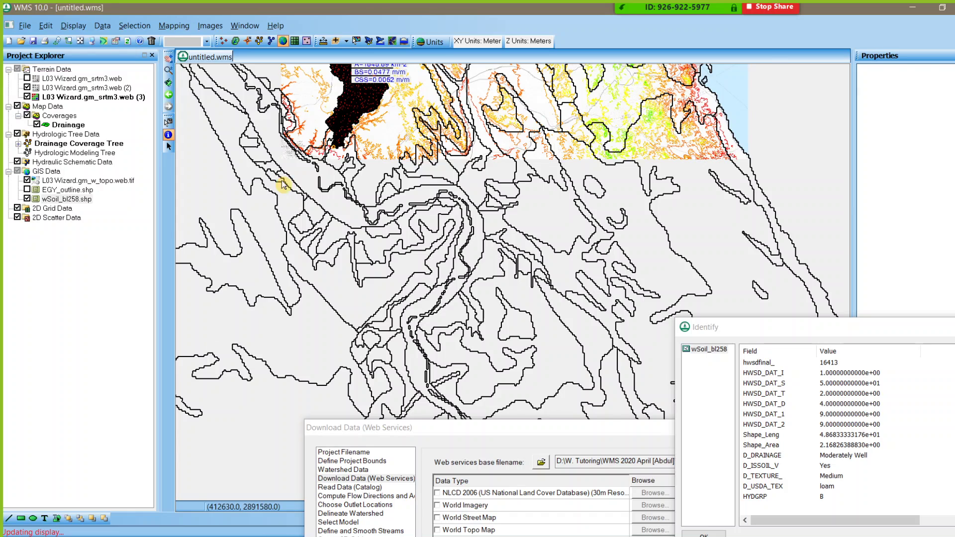
scroll(282, 181, "up", 3)
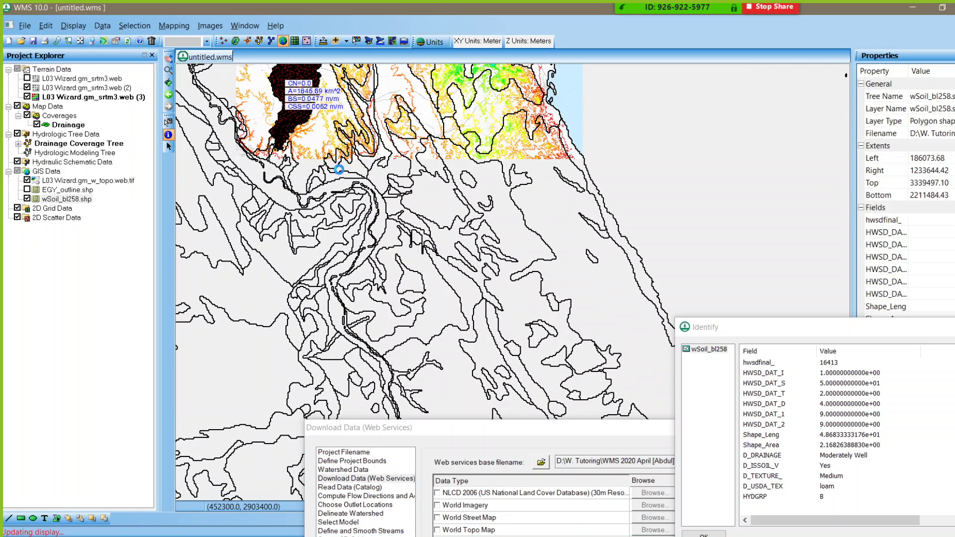
scroll(339, 170, "up", 1)
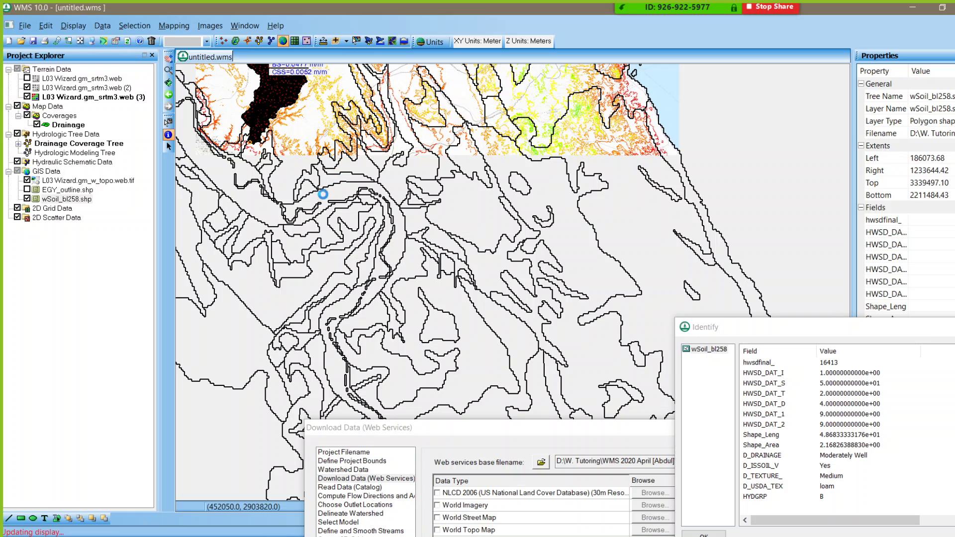
scroll(316, 239, "up", 1)
scroll(343, 242, "up", 1)
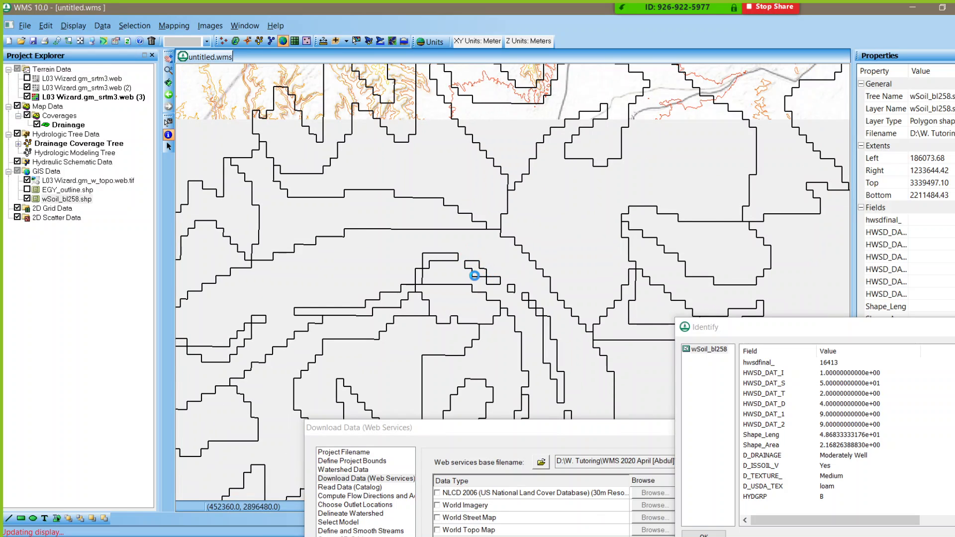
scroll(478, 271, "down", 1)
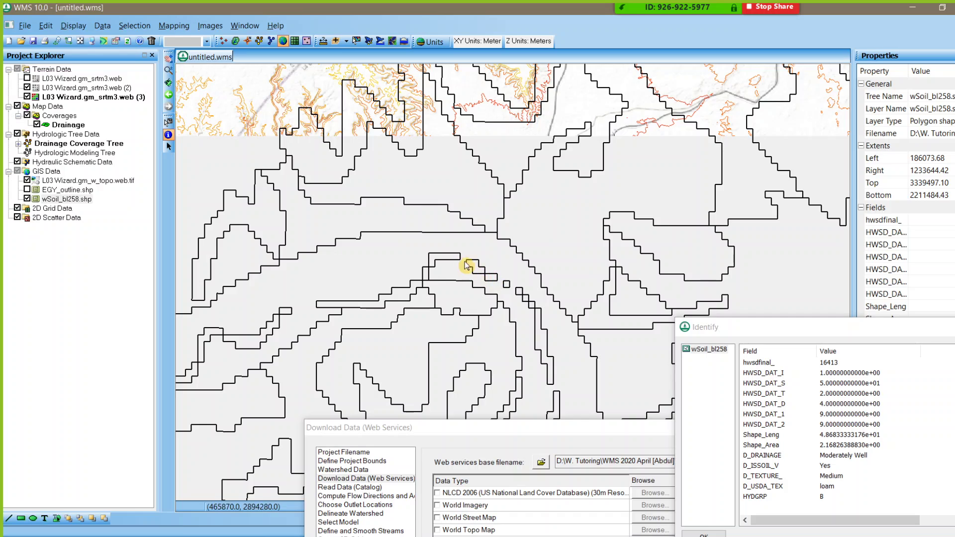
left_click(541, 337)
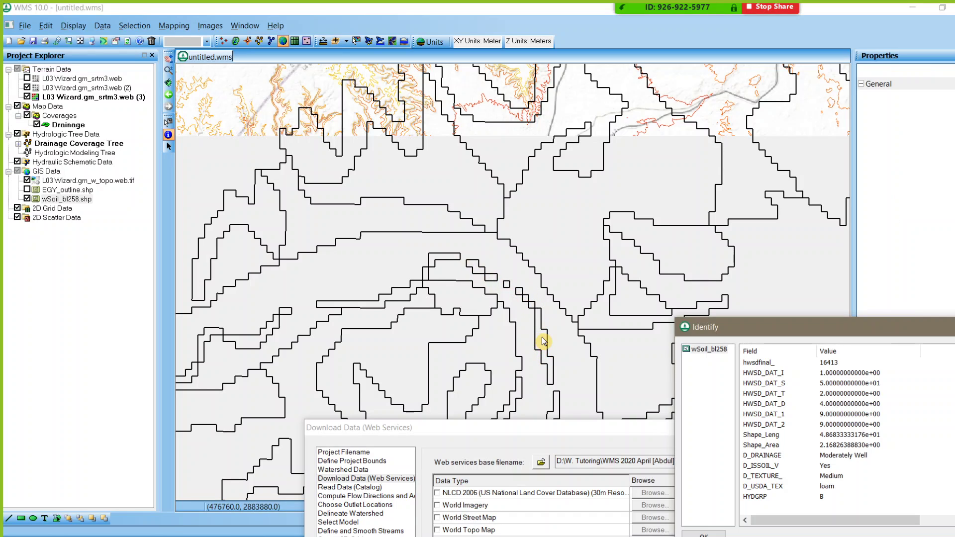
left_click(834, 472)
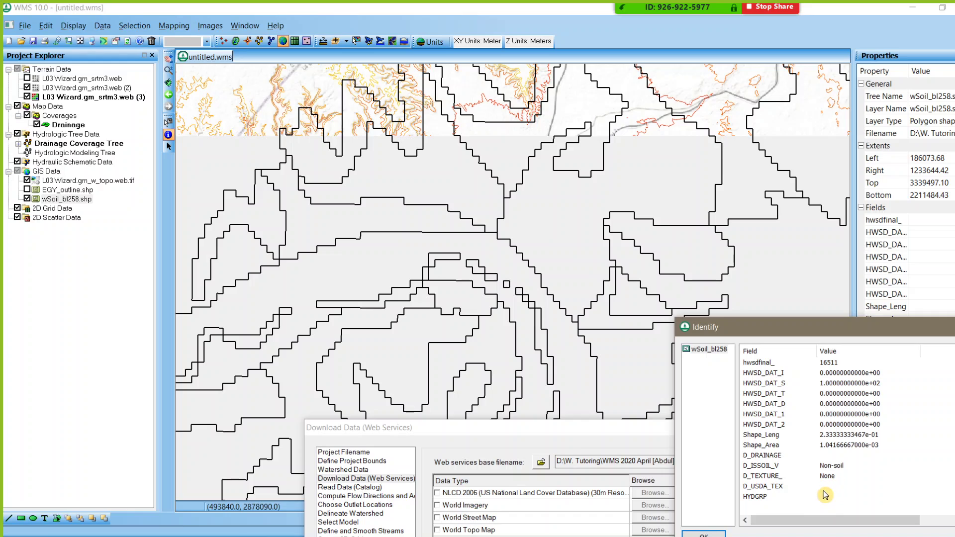
- Identify the soil polygons surrounding the river bend and compare their texture and HYDGRP values
left_click(234, 309)
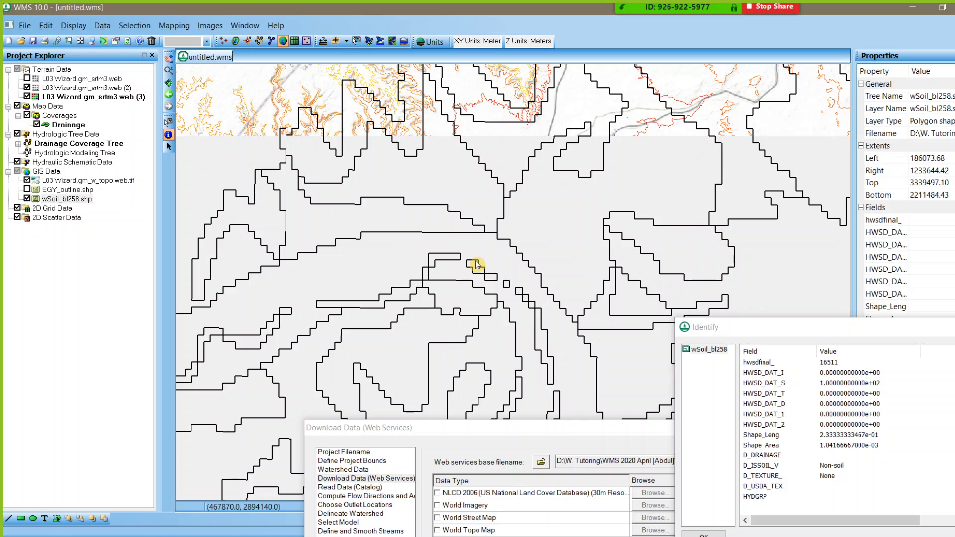
left_click(782, 330)
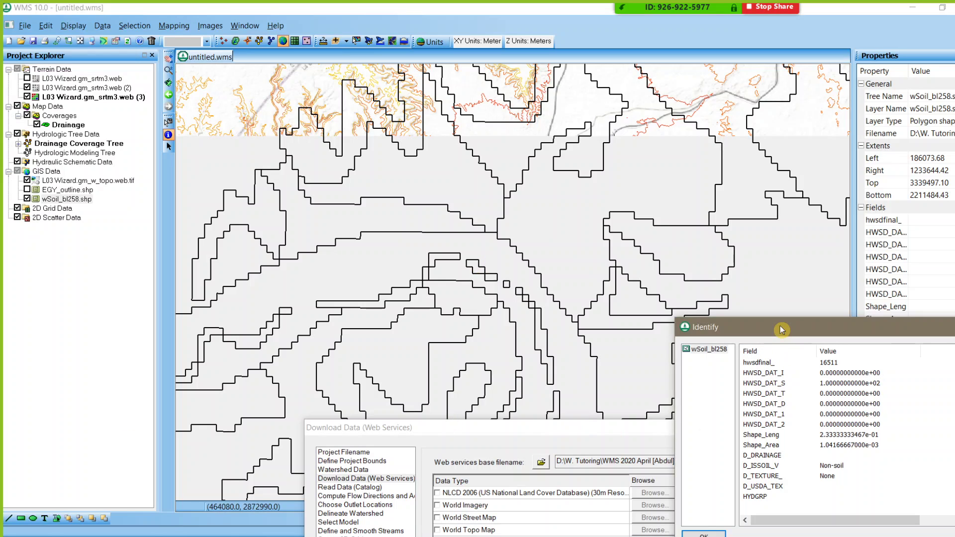
left_click(601, 250)
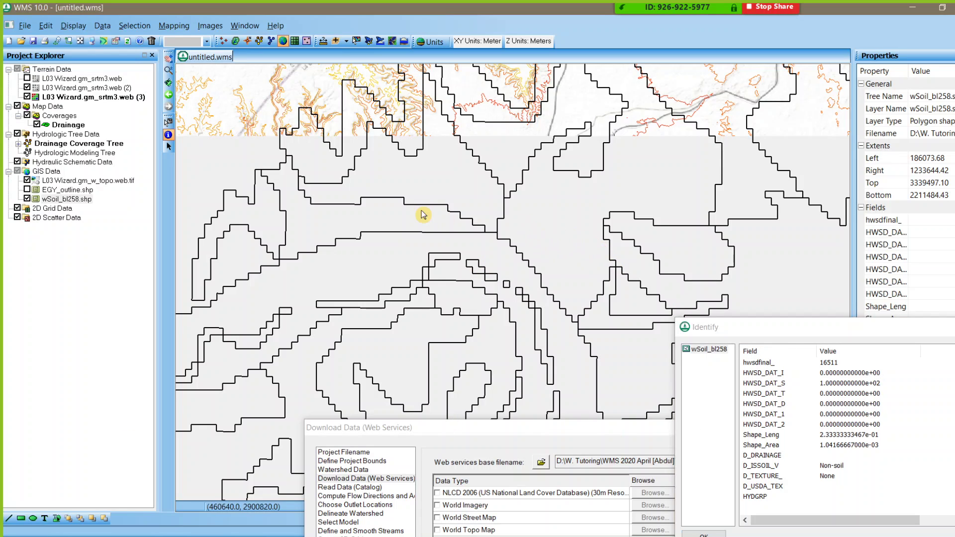
left_click(390, 263)
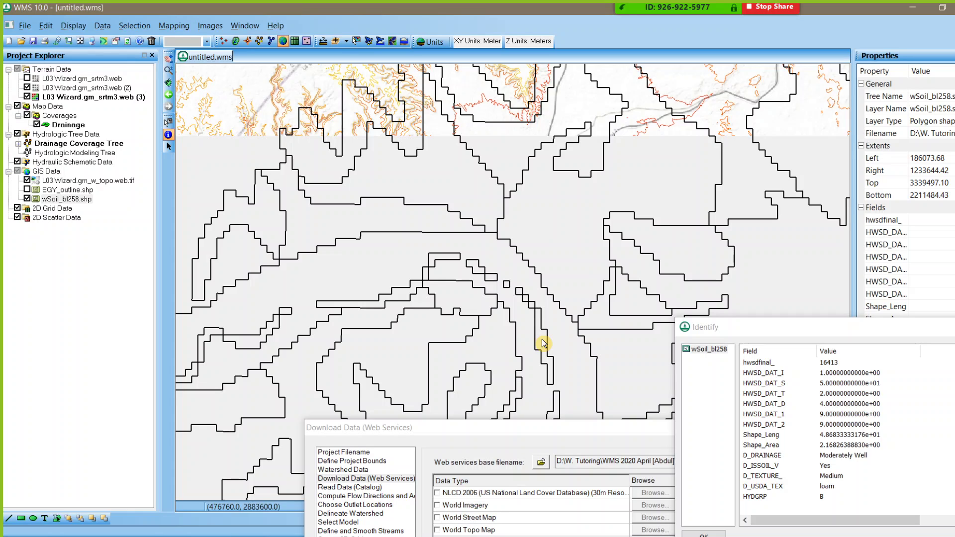
left_click(640, 252)
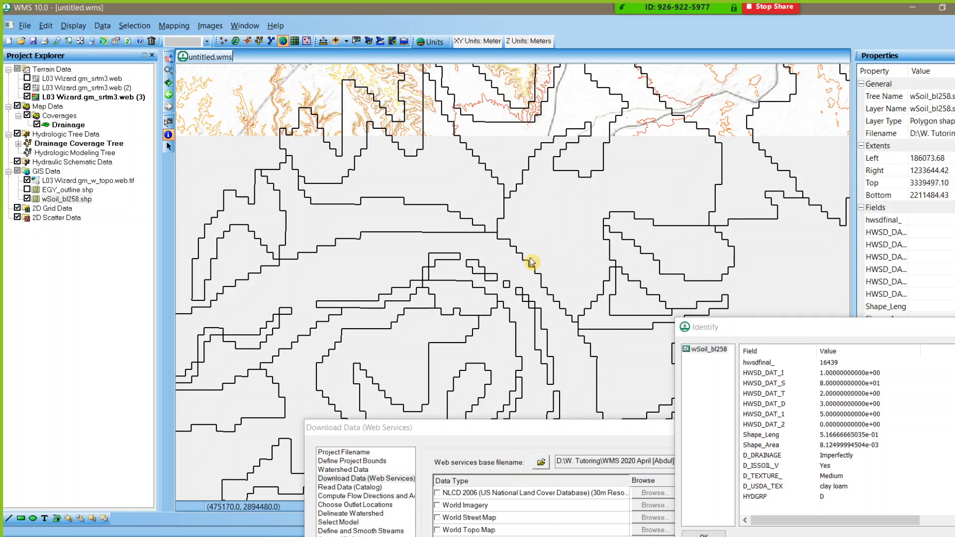
- Identify the small soil polygons inside the river bend and the area to the southwest, reading their texture and HYDGRP values
left_click(478, 267)
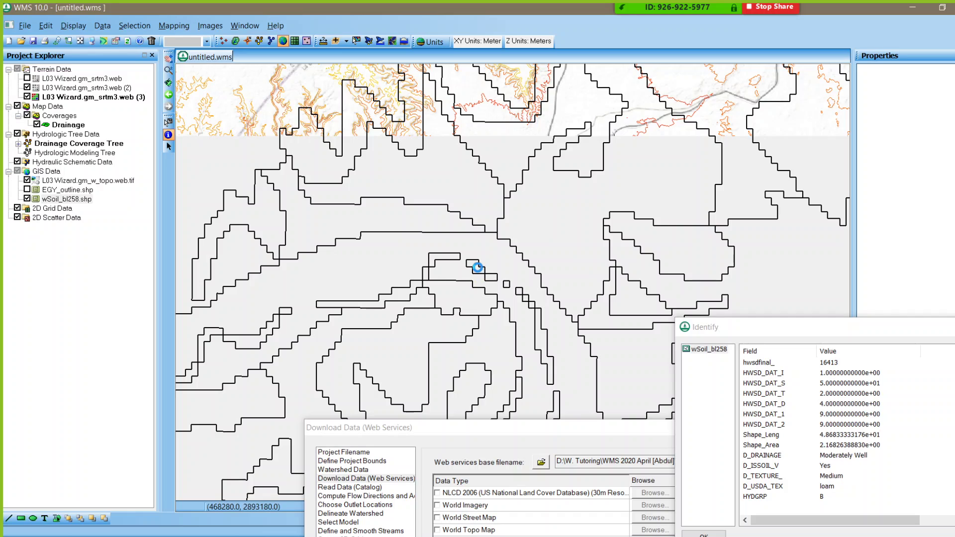
left_click(484, 264)
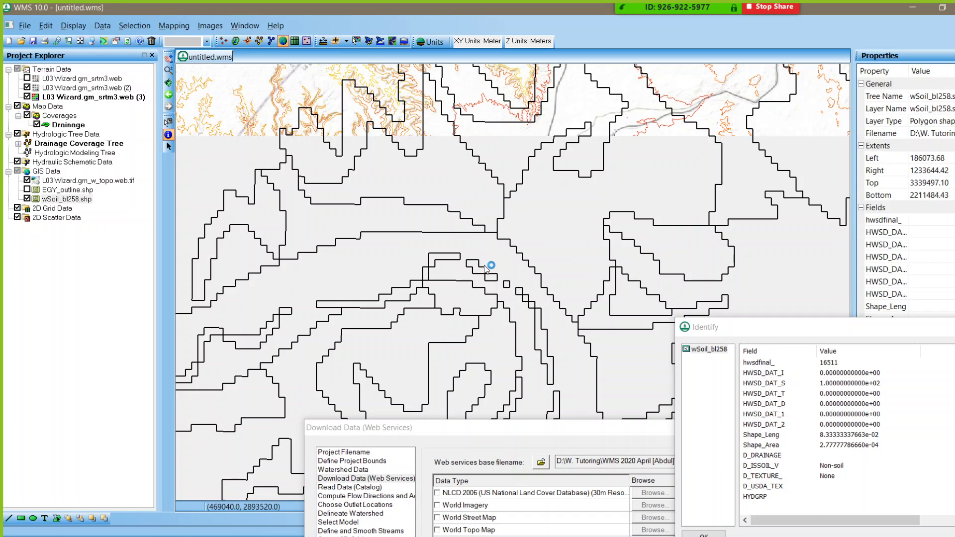
left_click(250, 406)
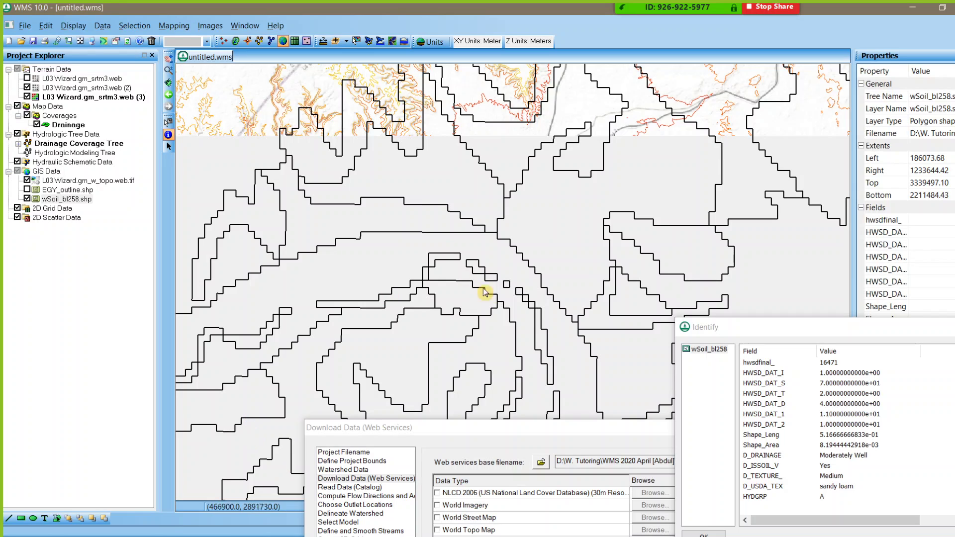
left_click(443, 259)
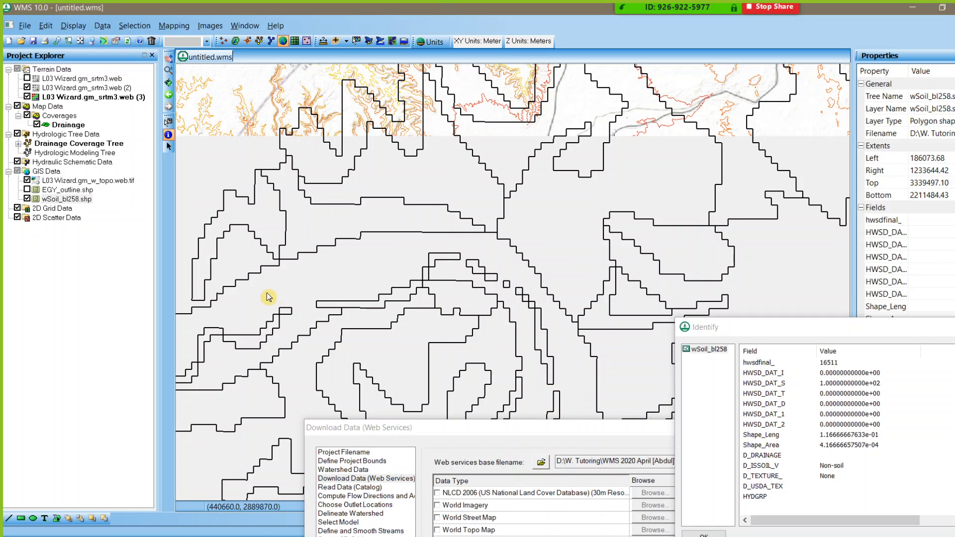
- Identify the soil polygon just east of the watershed outlet, read its soil attributes, and close the Identify window
scroll(374, 156, "down", 1)
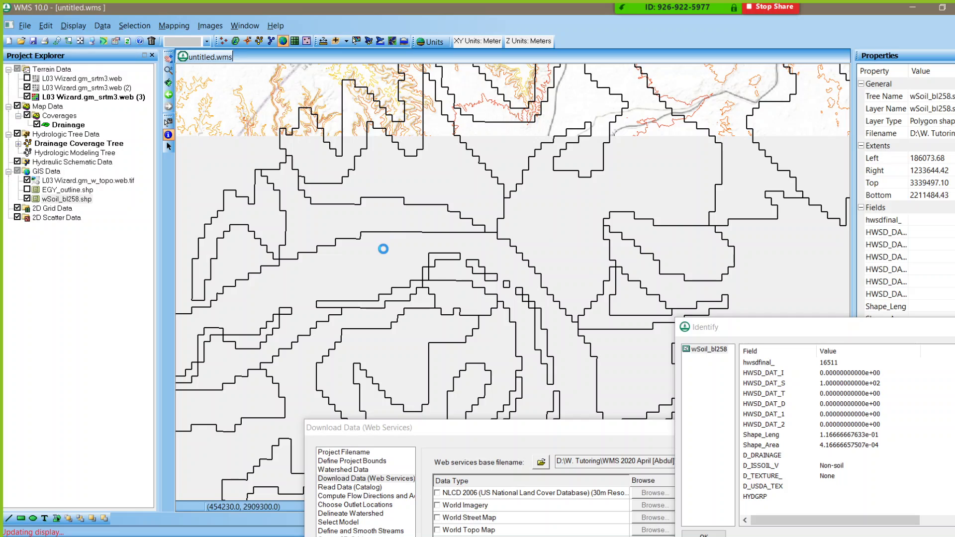
scroll(418, 231, "down", 2)
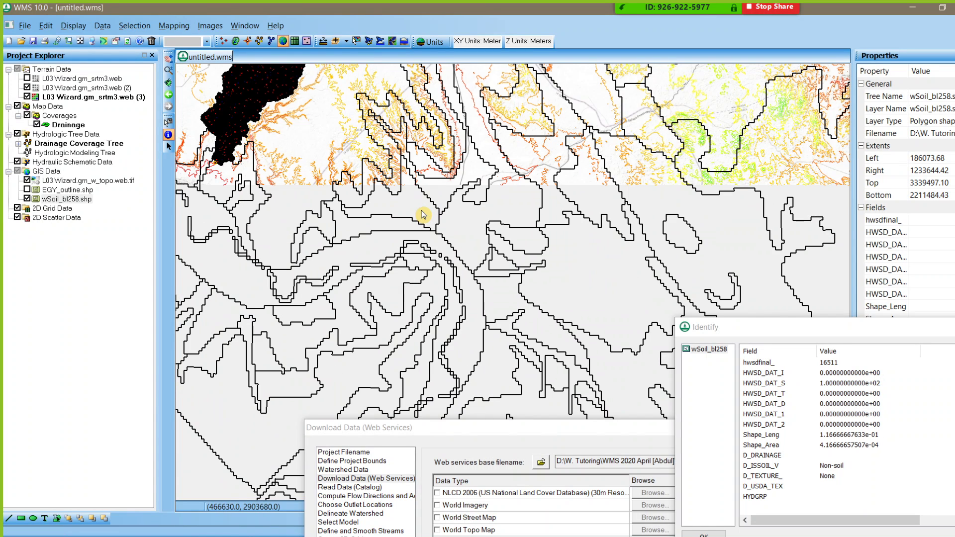
left_click(311, 153)
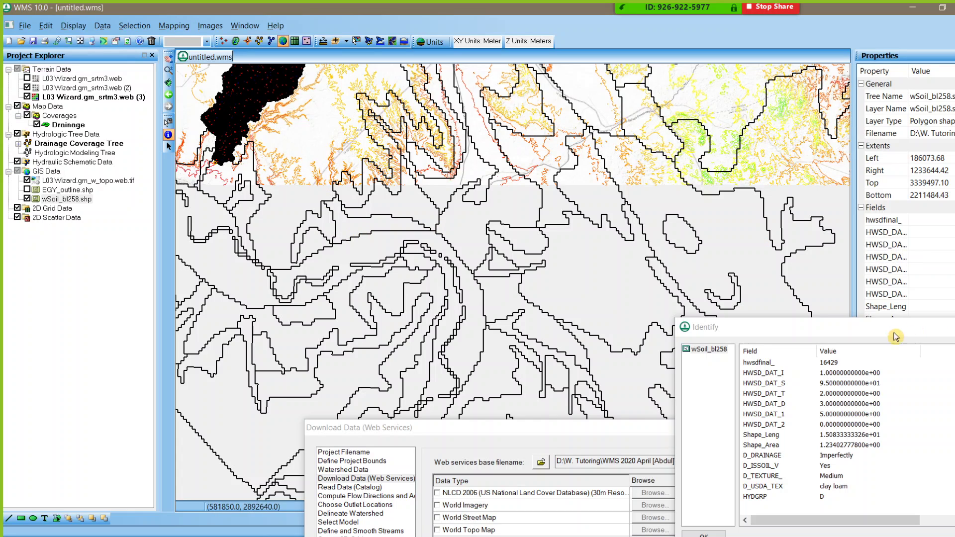
left_click(951, 331)
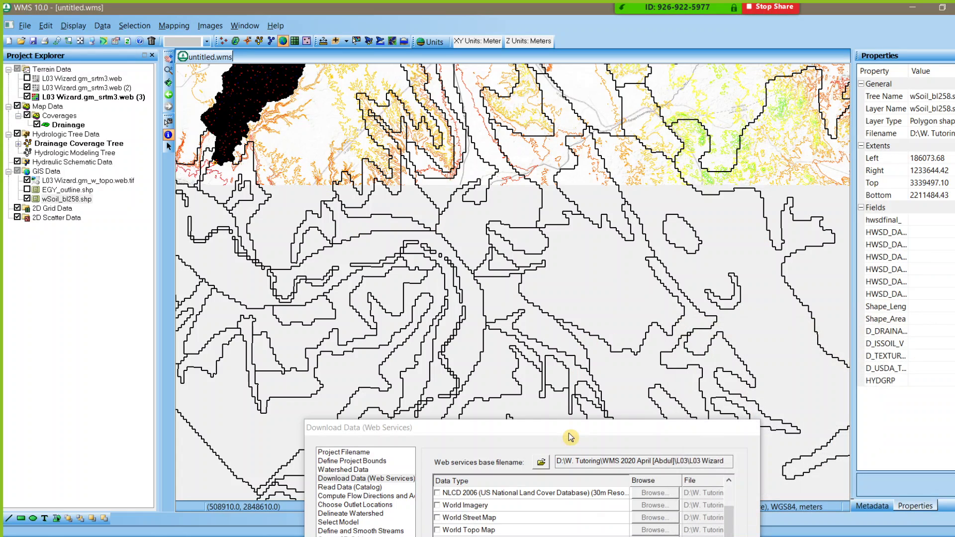
- Bring the whole watershed into view and open the Delineate Watershed page of the wizard
left_click(556, 437)
left_click(508, 402)
left_click(168, 58)
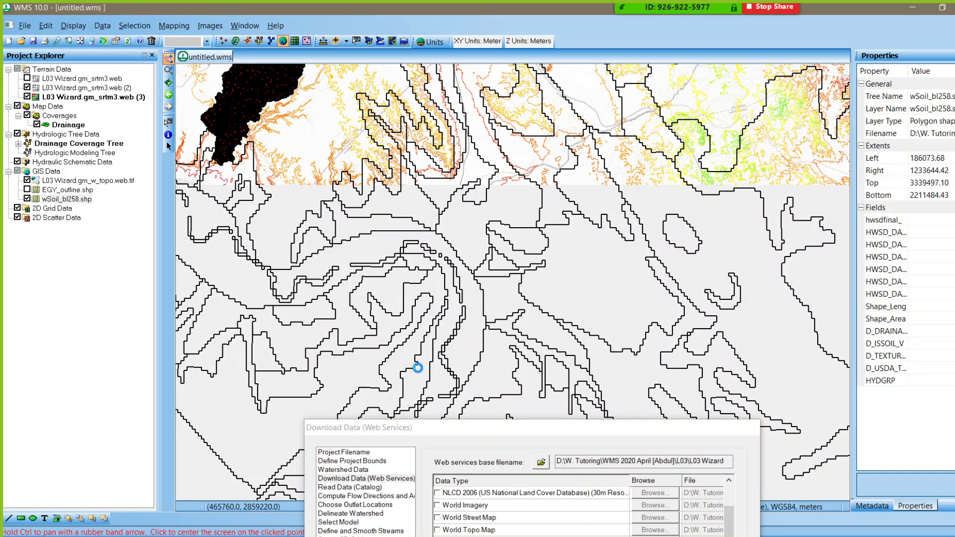
left_click(313, 75)
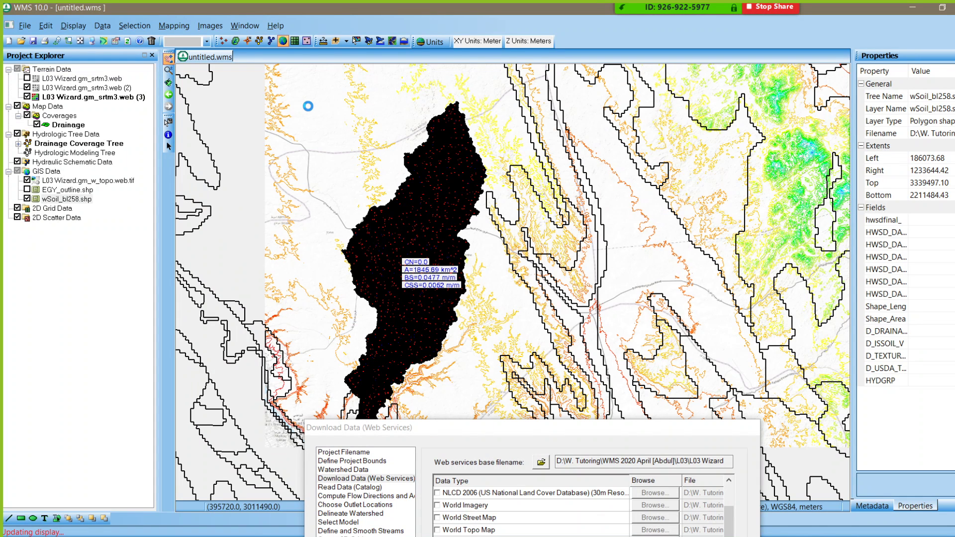
left_click_drag(496, 424, 628, 173)
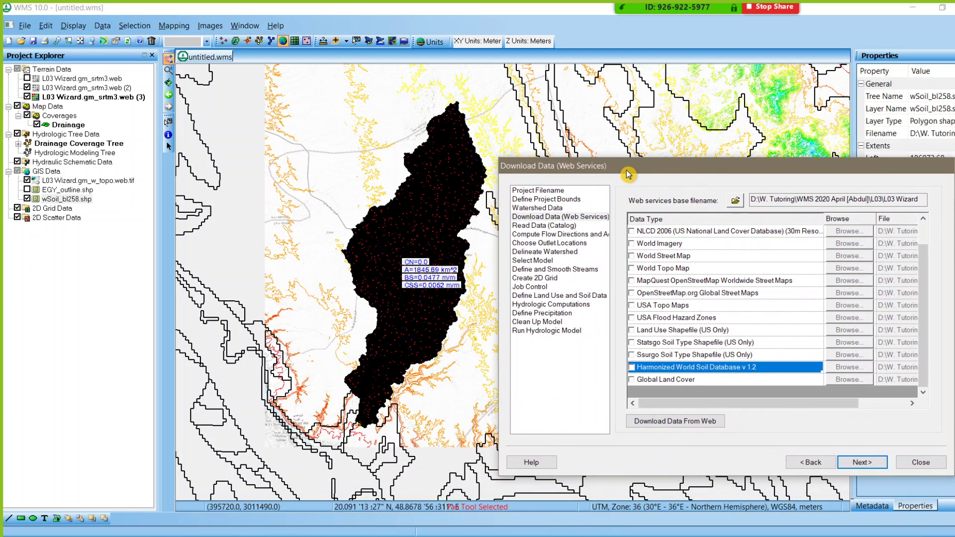
left_click(558, 253)
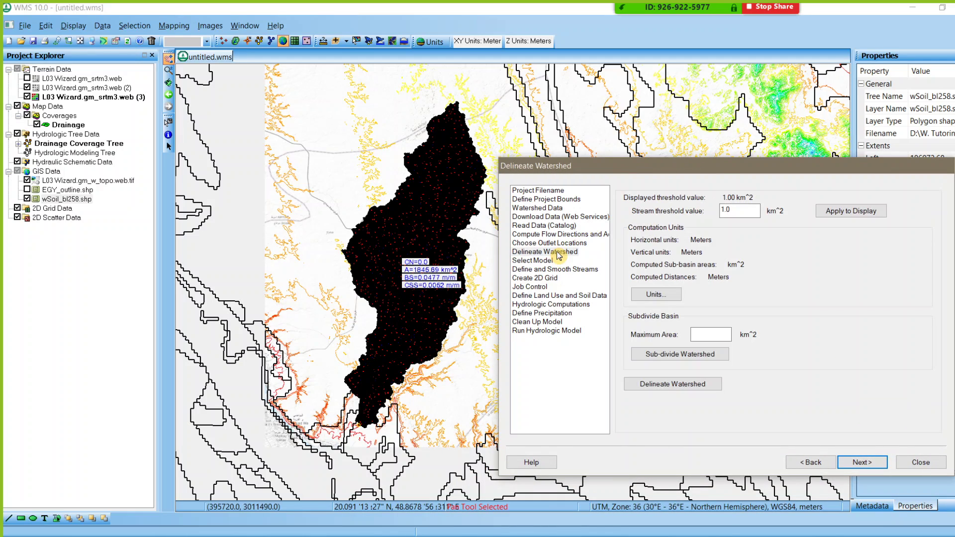
left_click(367, 174)
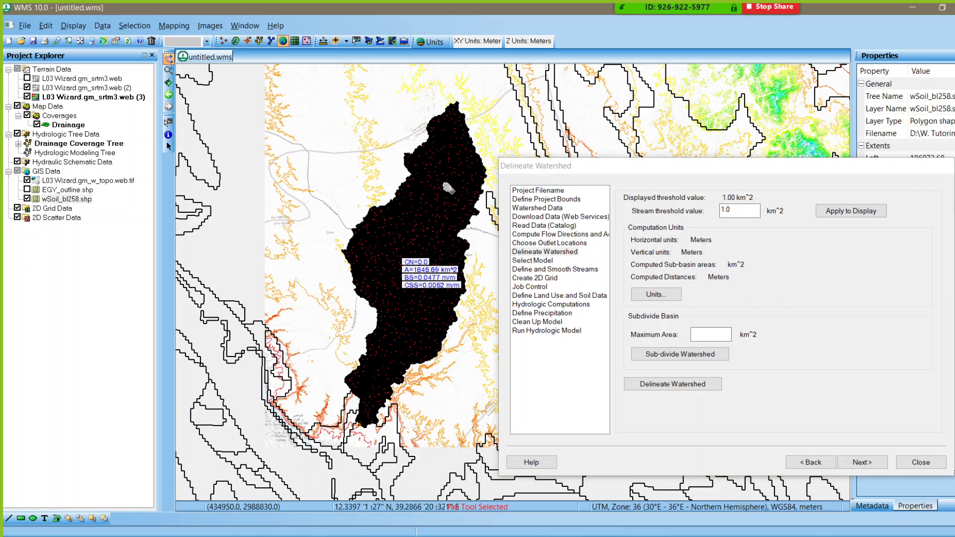
- Turn off Color Fill Polygons for the Drainage coverage in the map display options
left_click(92, 42)
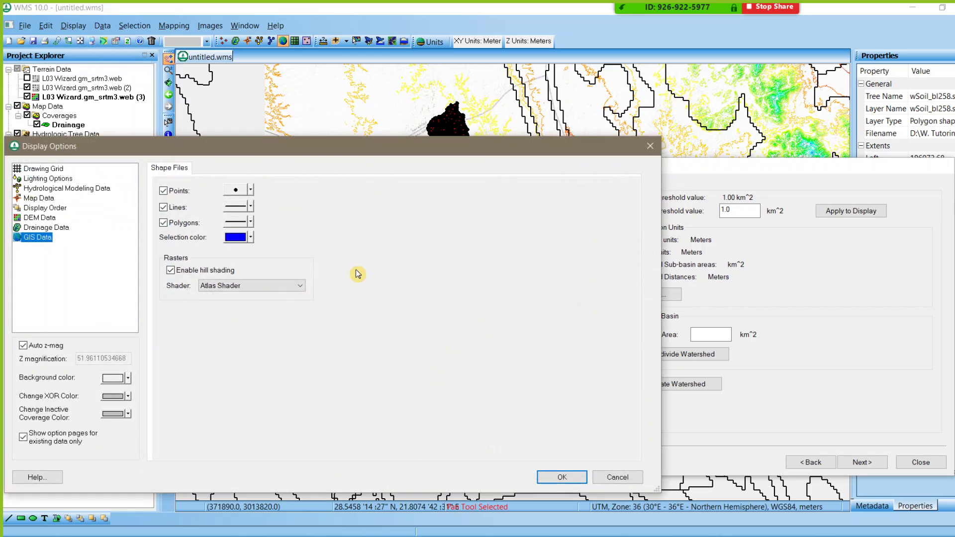
left_click(38, 218)
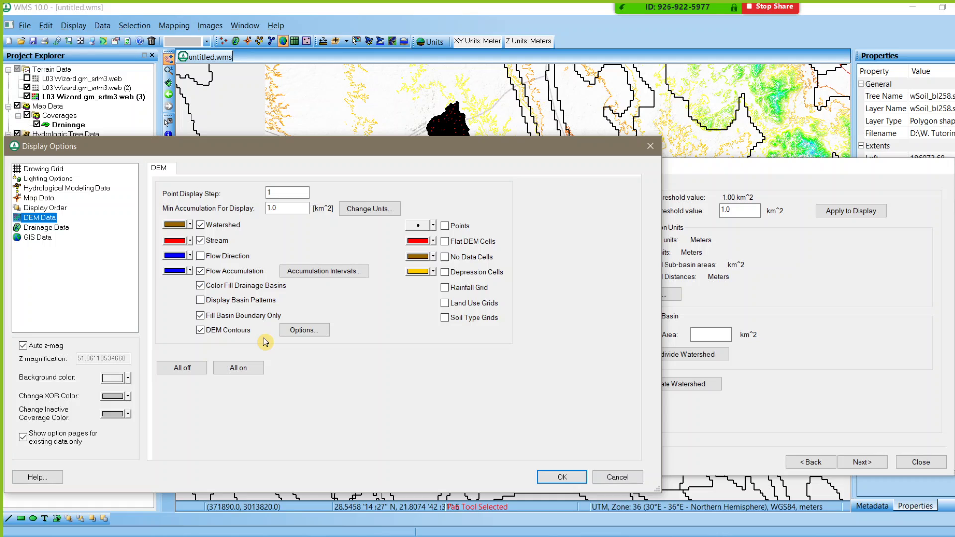
left_click(44, 227)
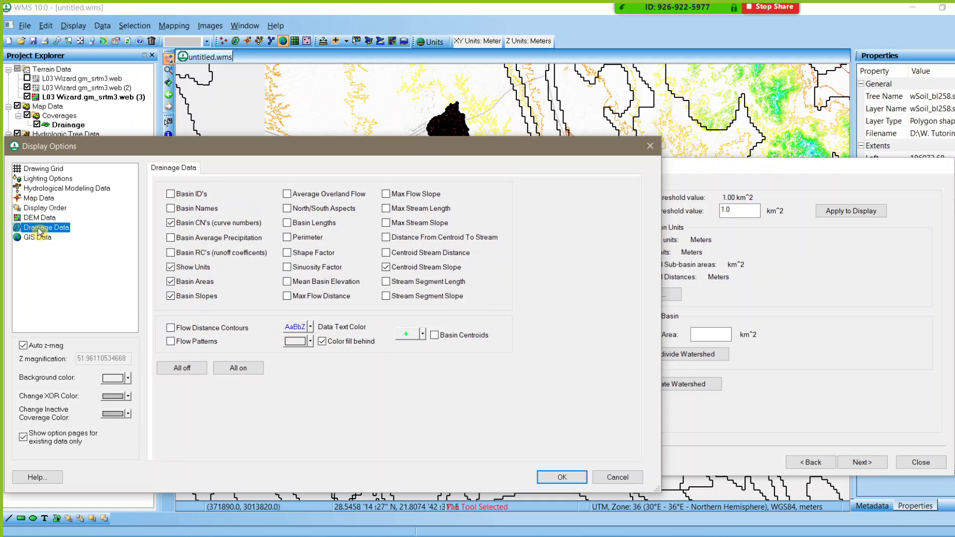
left_click(43, 199)
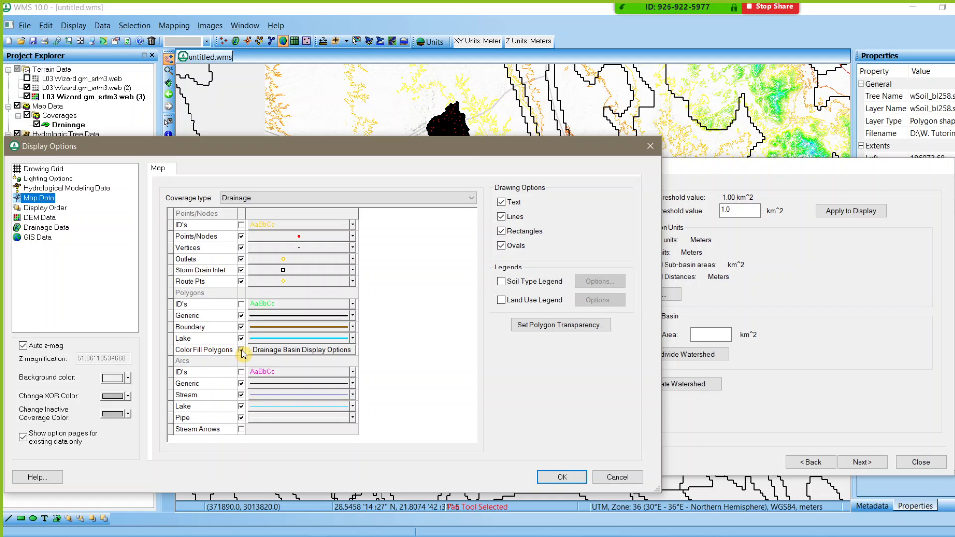
left_click(561, 476)
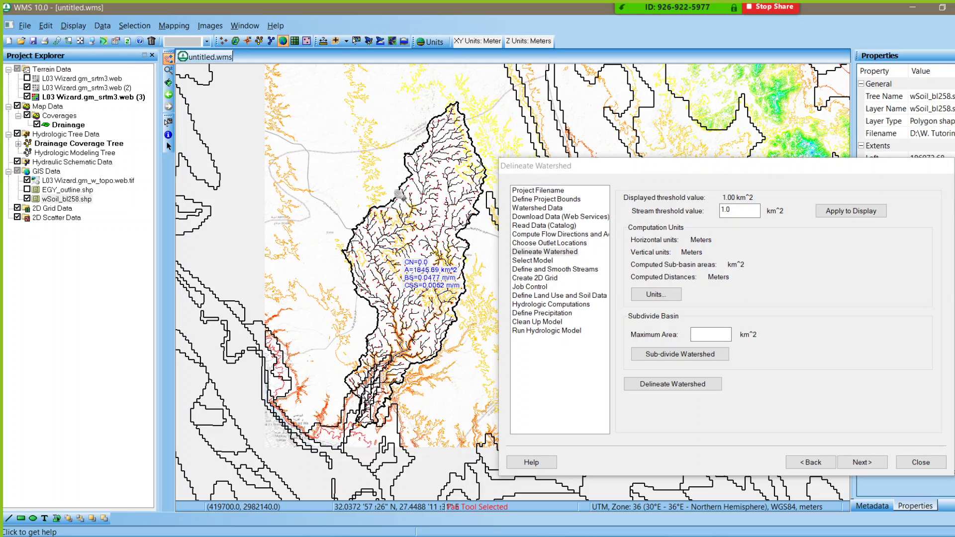
- Enlarge the watershed on the map, reposition the wizard, and advance it to the Select Model page
left_click(462, 283)
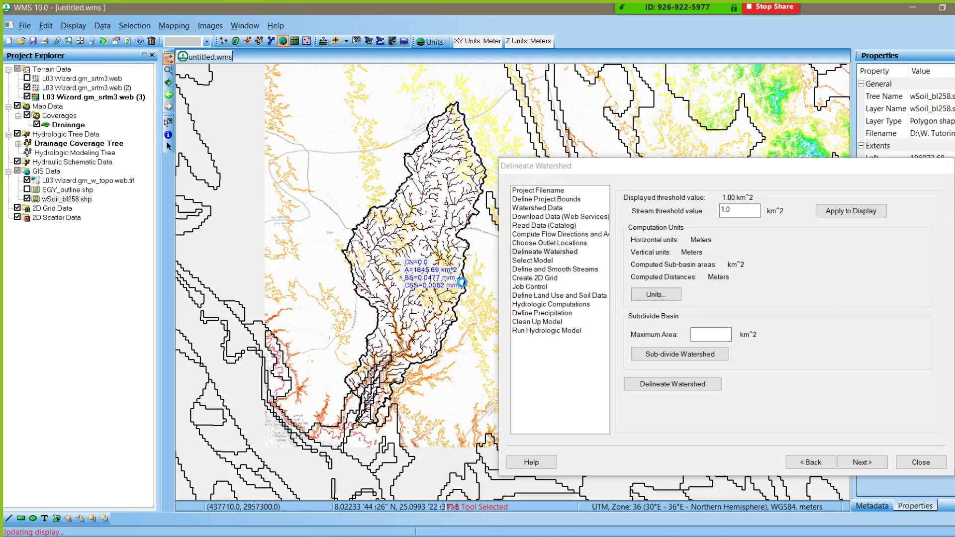
scroll(450, 279, "up", 1)
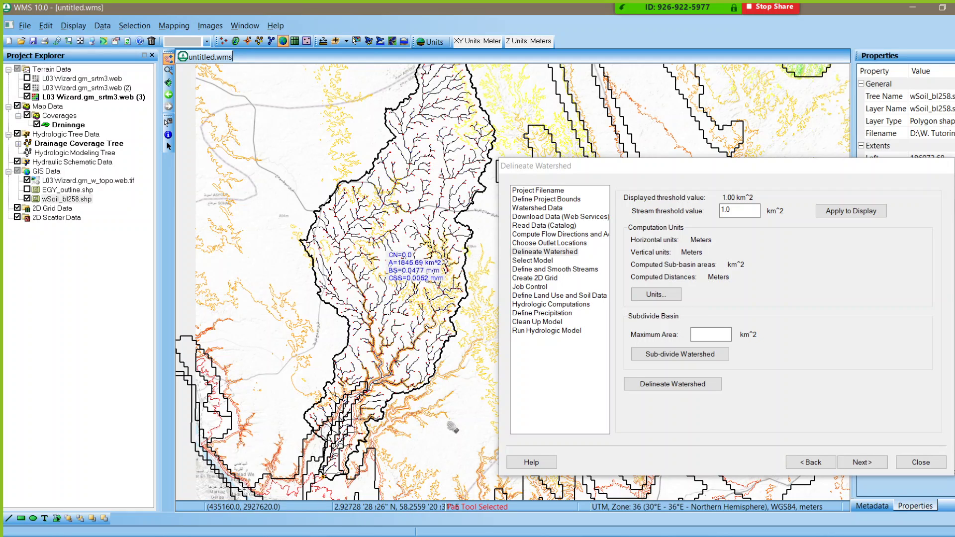
left_click(697, 167)
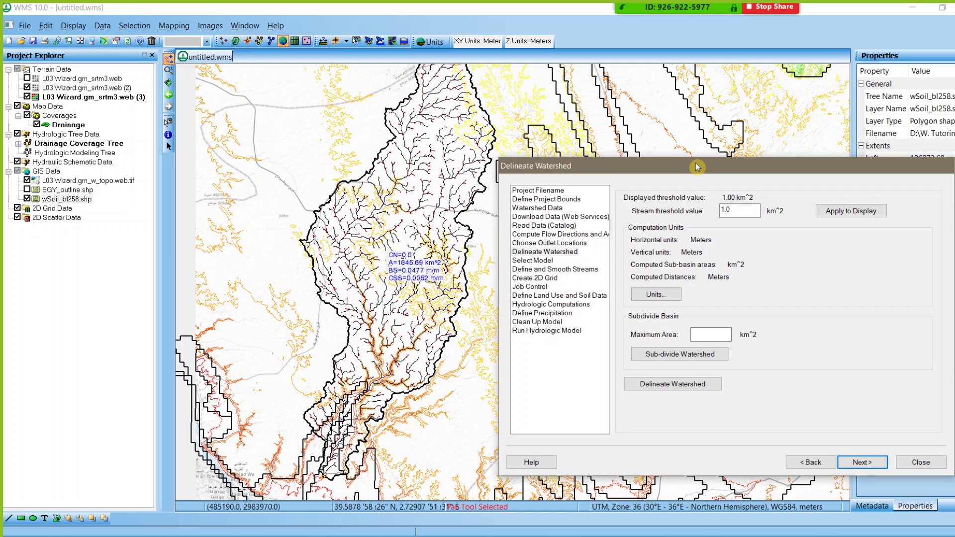
left_click_drag(697, 167, 655, 119)
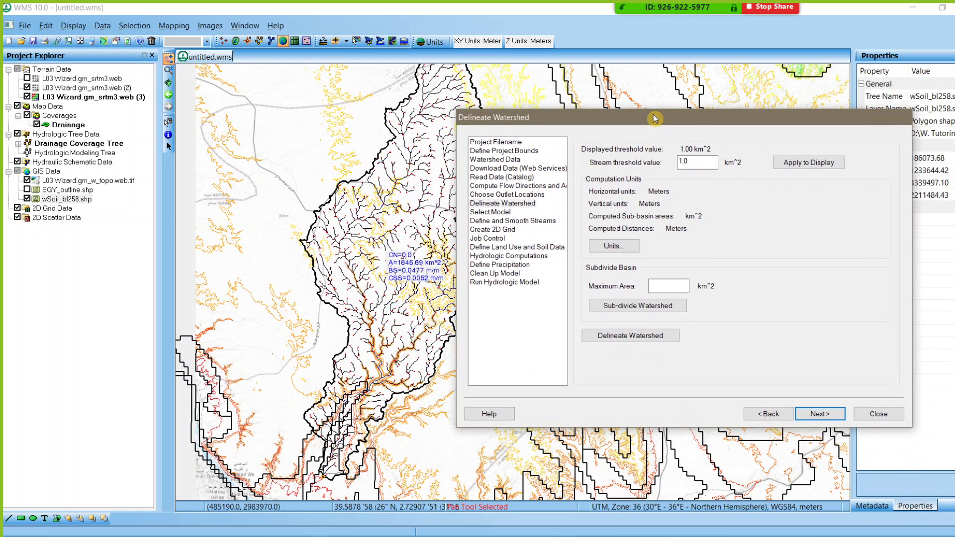
left_click(819, 414)
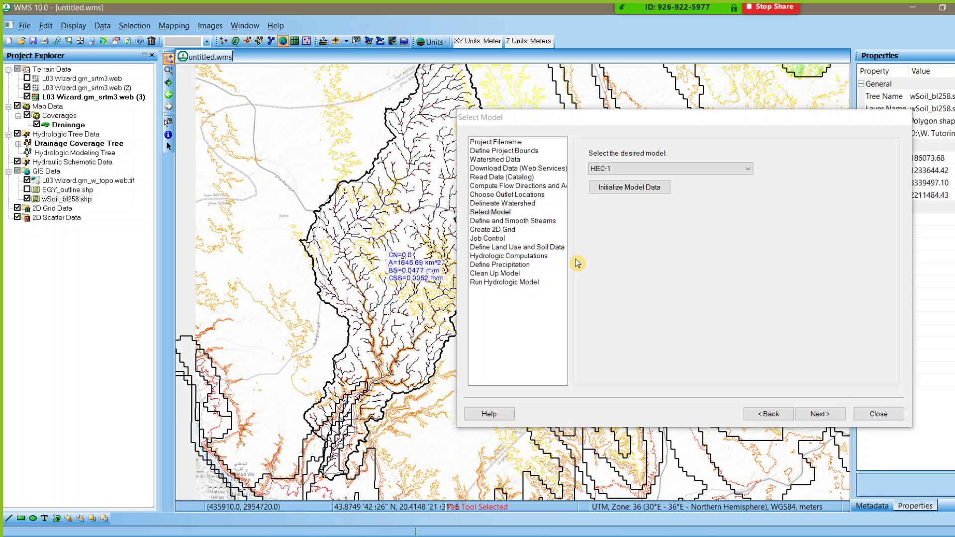
left_click(582, 129)
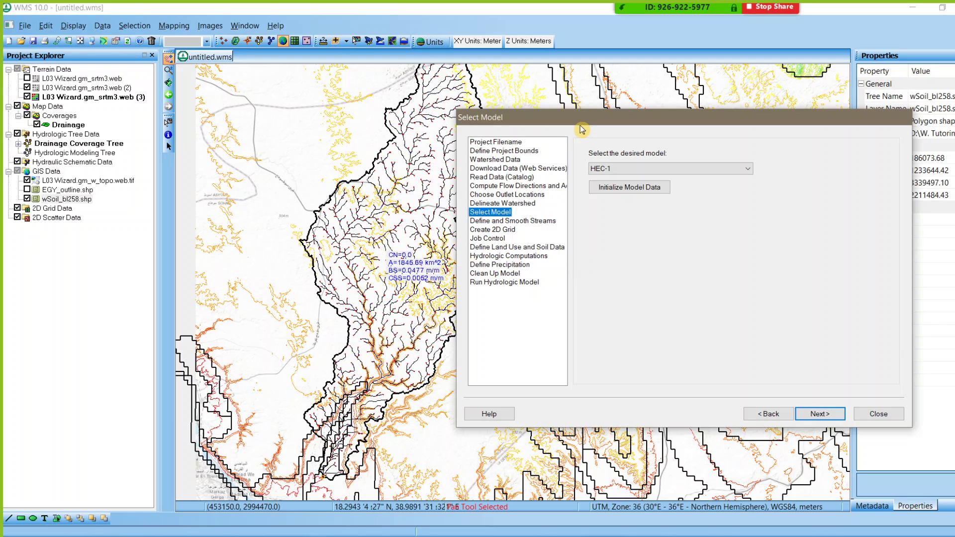
left_click(600, 62)
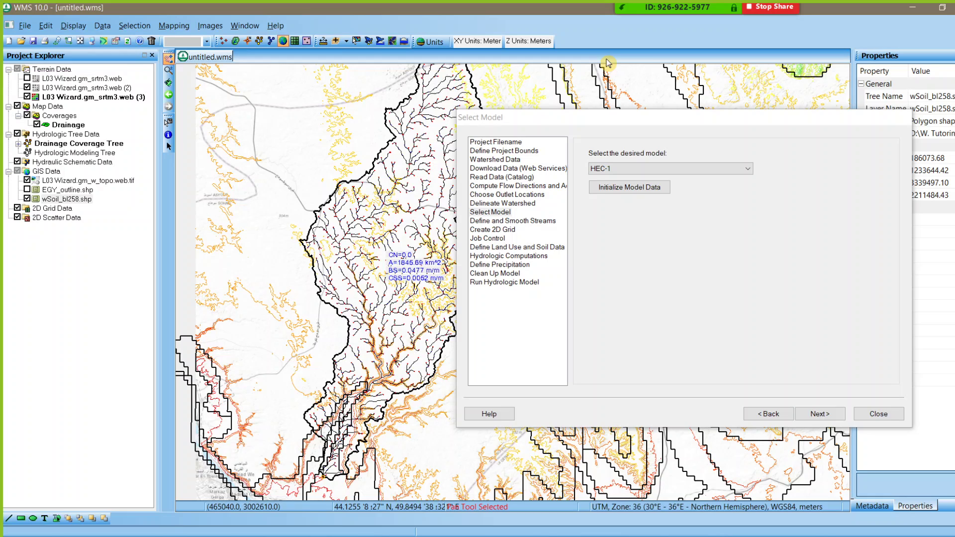
- Review the available hydrologic models, keep HEC-1 as the desired model, and initialize its model data
left_click(748, 169)
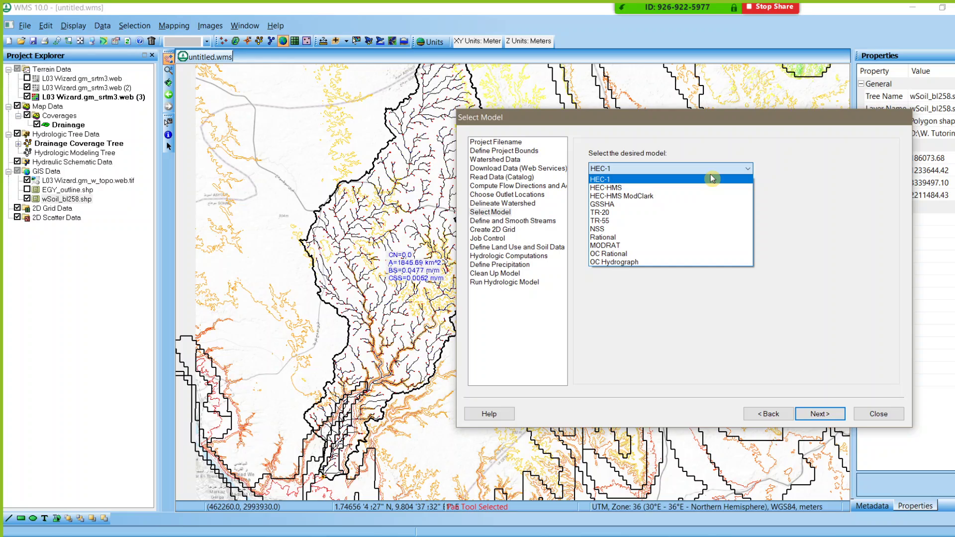
left_click(818, 159)
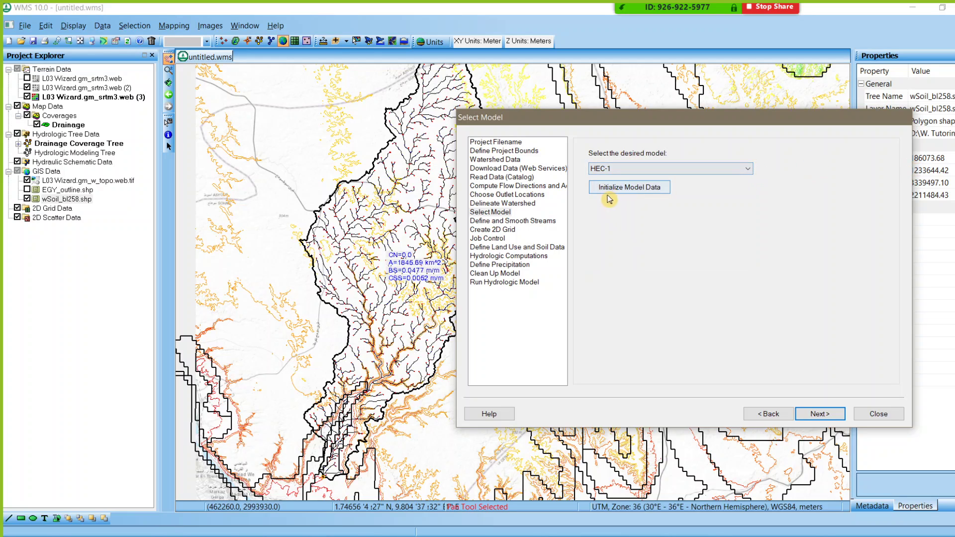
left_click(634, 187)
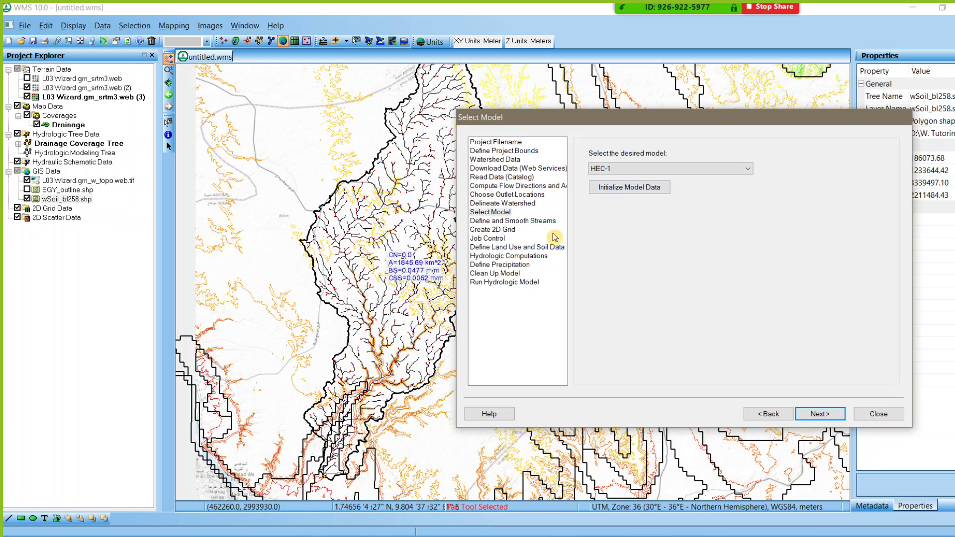
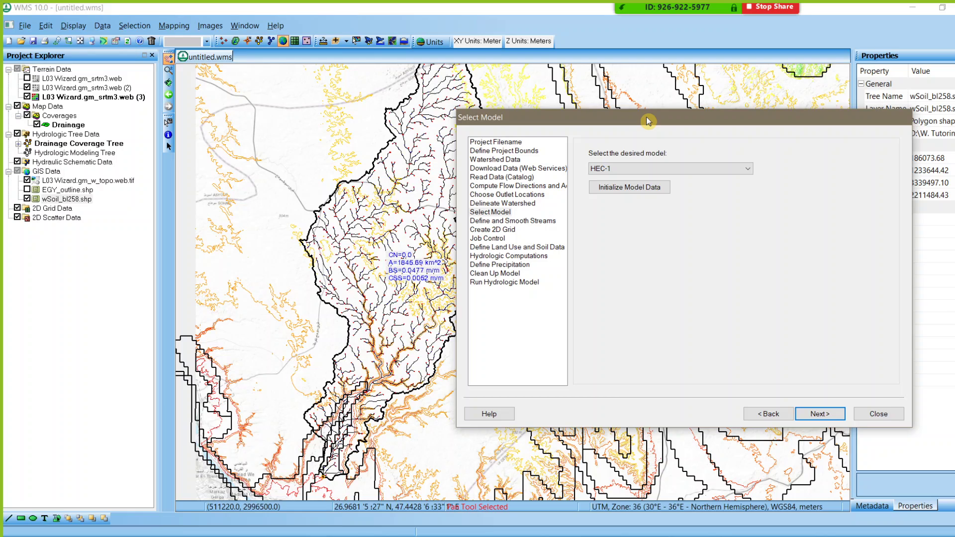
left_click_drag(648, 121, 672, 175)
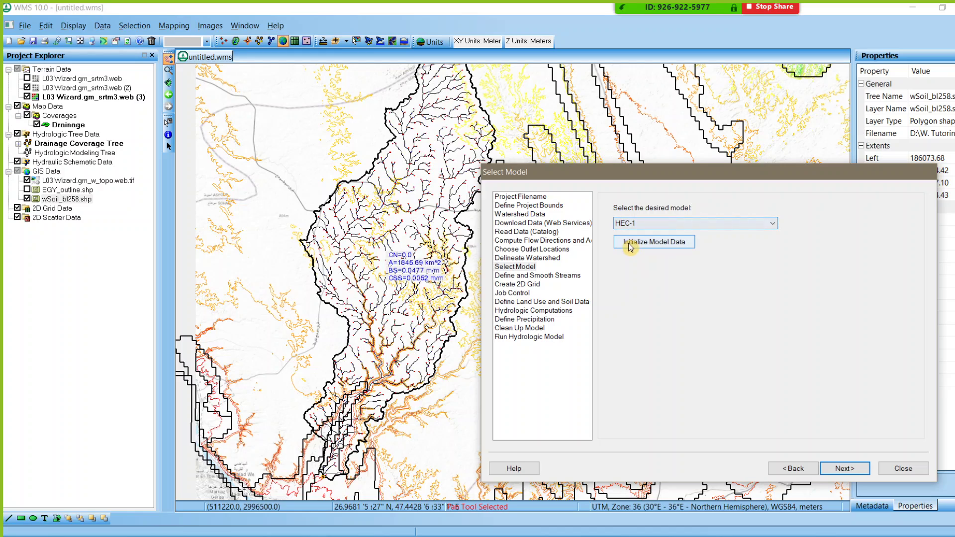
left_click(686, 245)
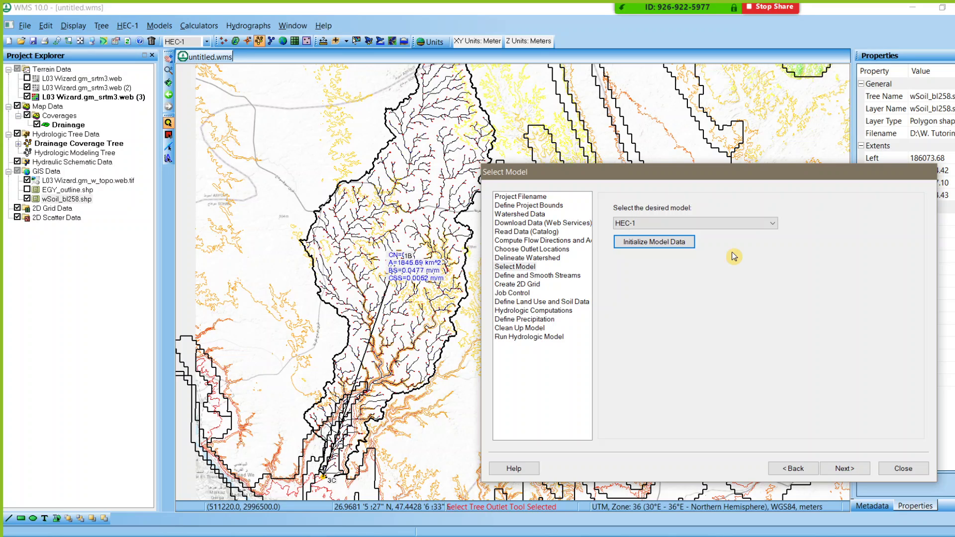
left_click(660, 247)
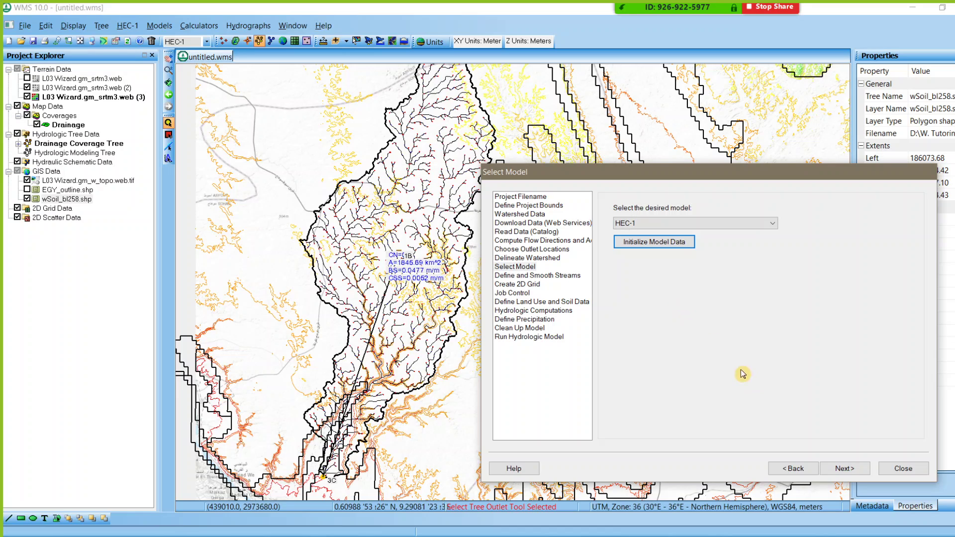
- Advance the wizard to Job Control, set the ending date to 4/24/2020, and apply the job control data
left_click(854, 470)
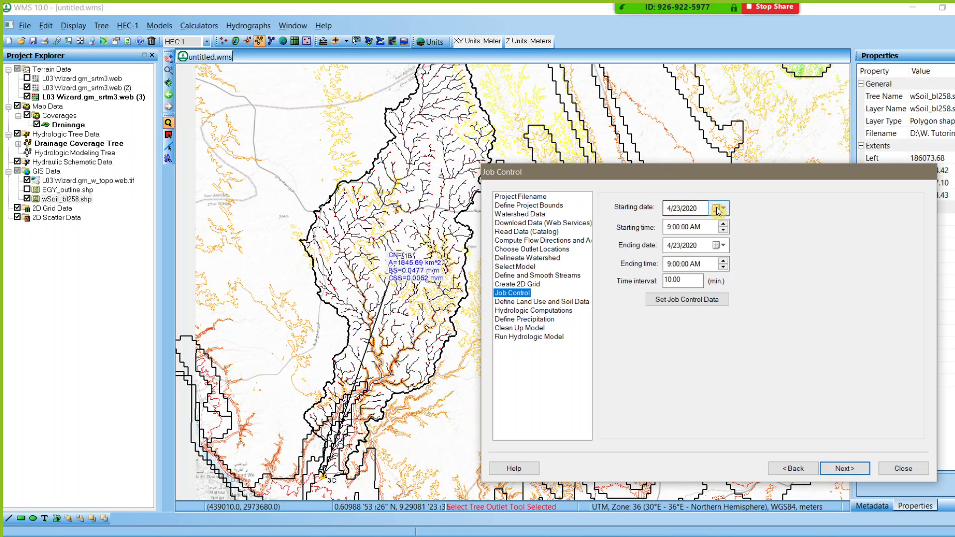
left_click(718, 249)
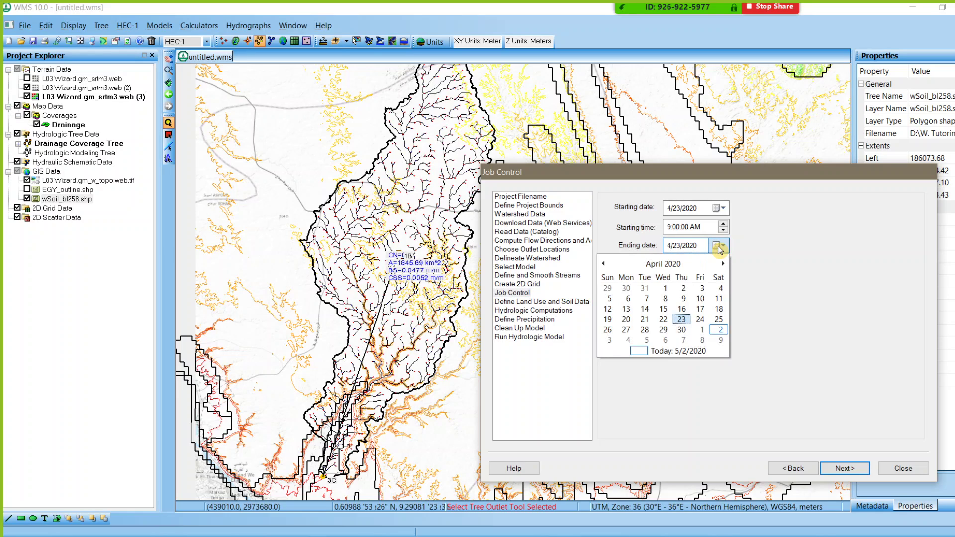
left_click(700, 319)
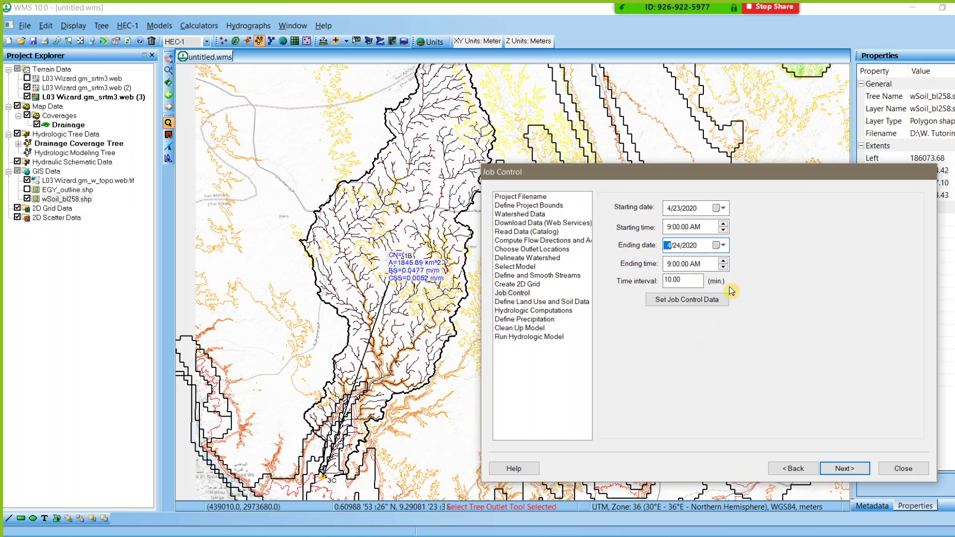
left_click(677, 303)
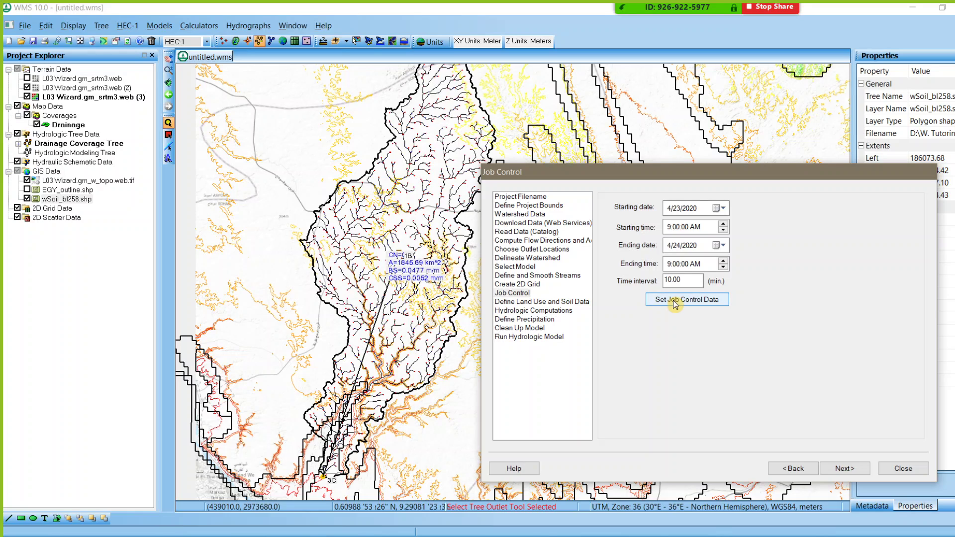
- Advance the wizard to Define Land Use and Soil Data and review the type assigned to each available shapefile
left_click(846, 468)
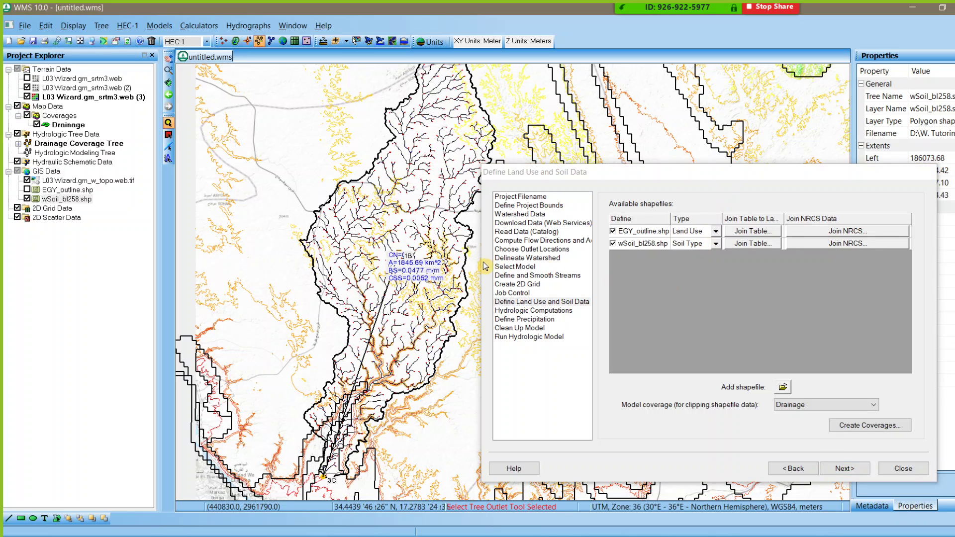
left_click_drag(592, 177, 399, 141)
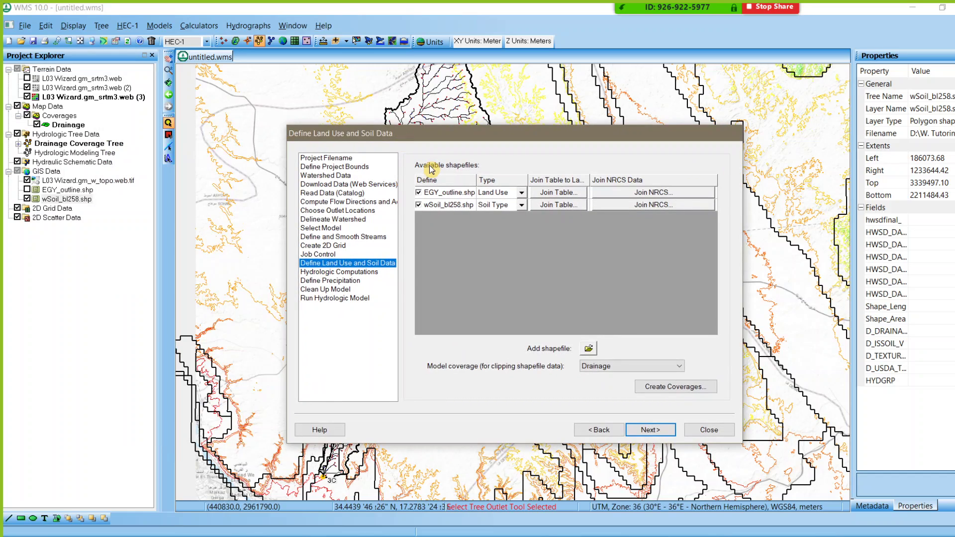
left_click(56, 199)
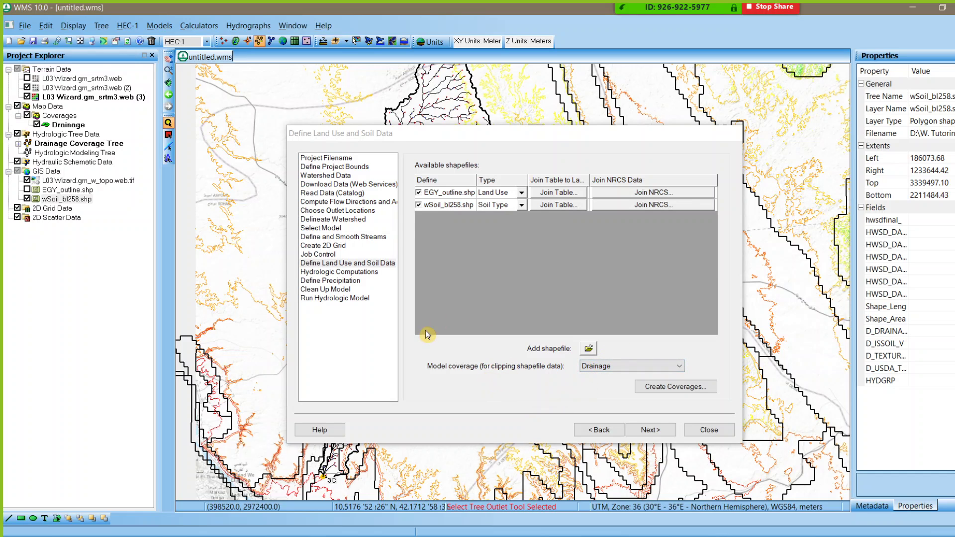
left_click_drag(405, 133, 620, 184)
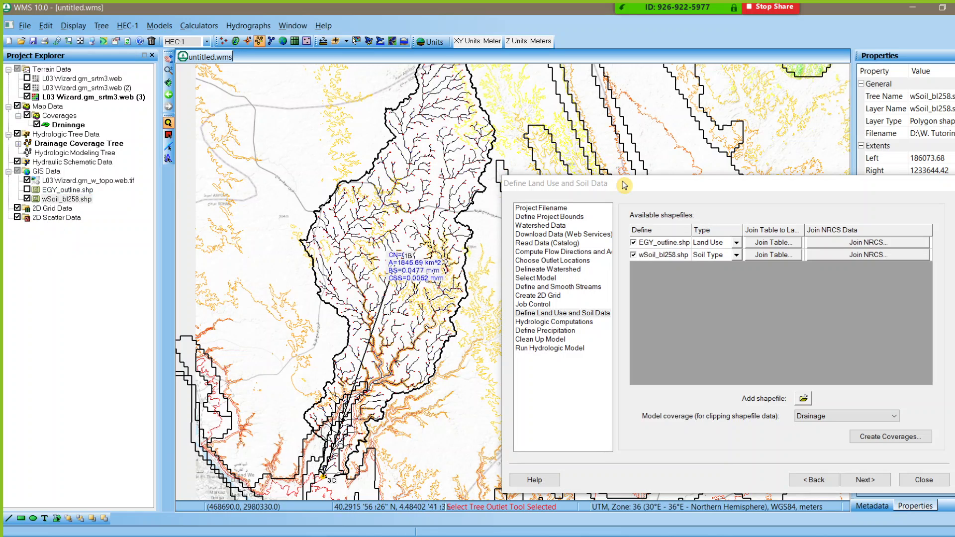
left_click_drag(625, 186, 467, 166)
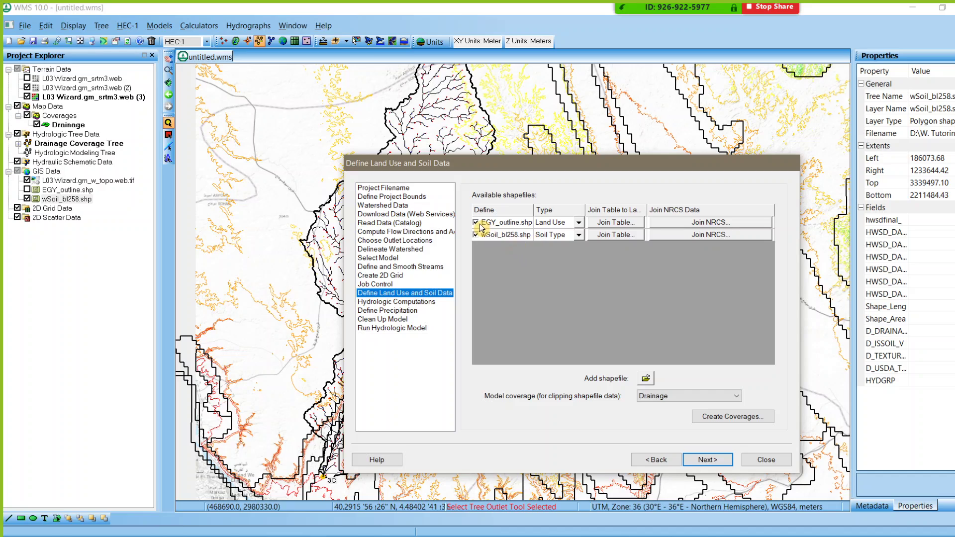
left_click(488, 241)
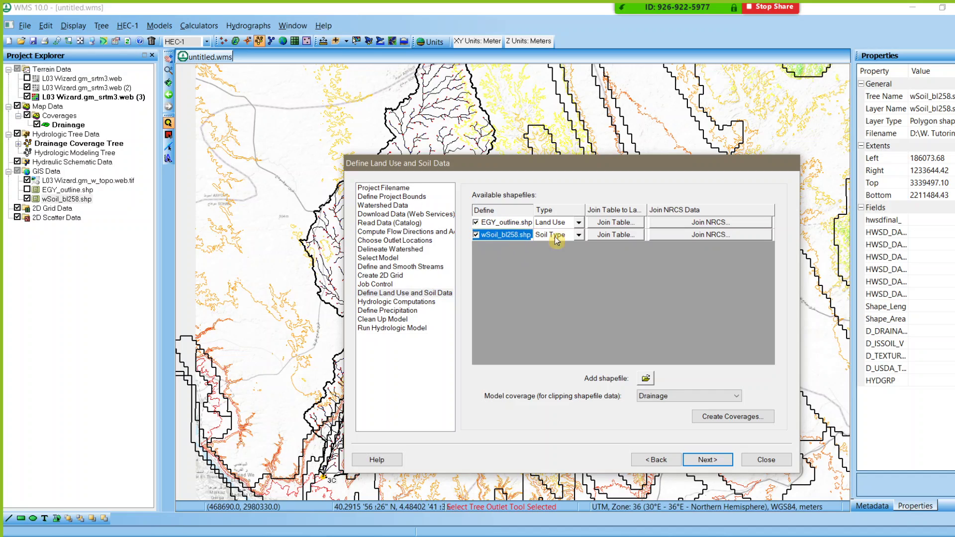
left_click(551, 237)
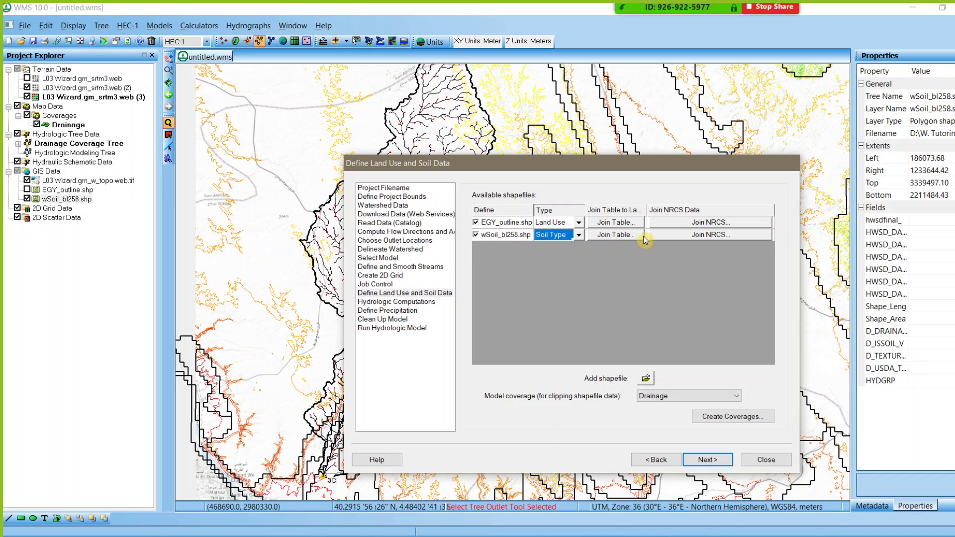
left_click(491, 224)
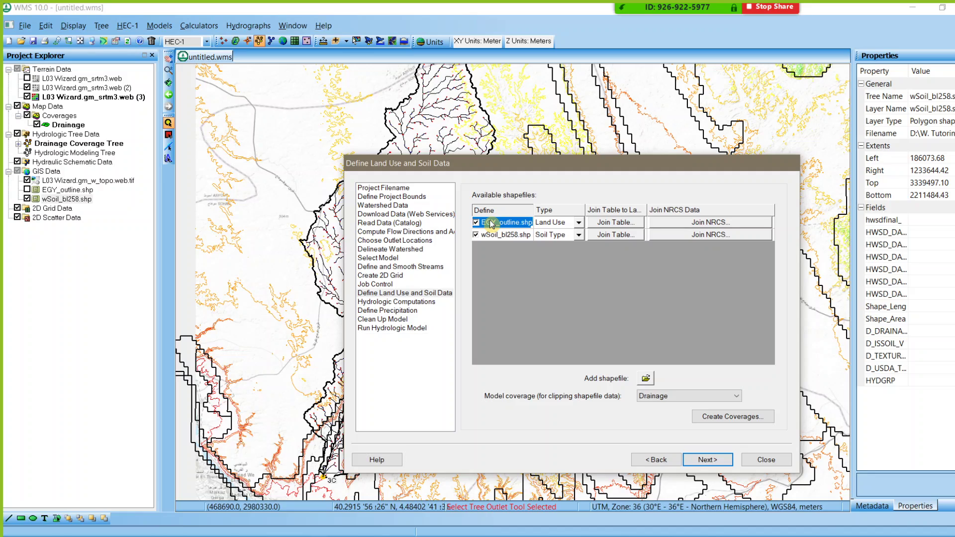
- Delete the EGY_outline.shp layer from the project's GIS data
left_click(278, 219)
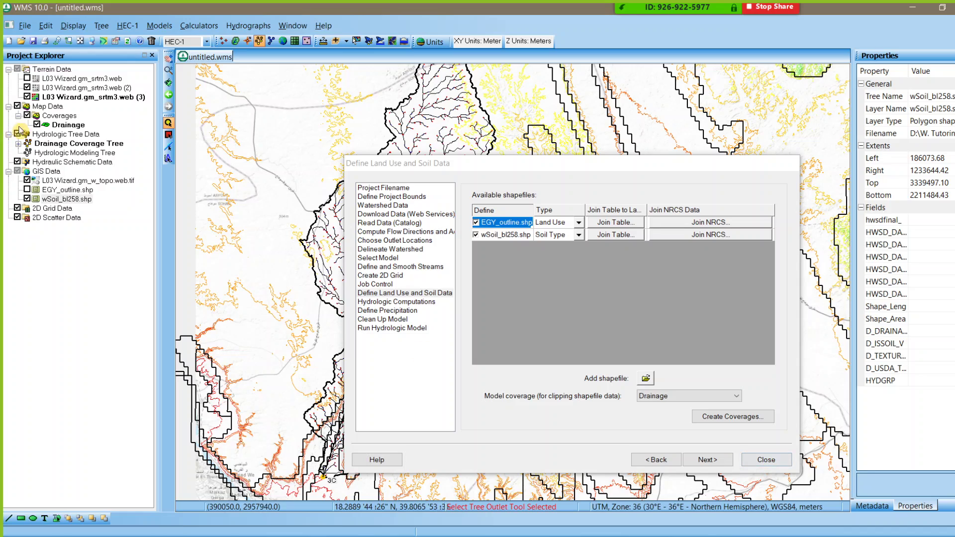
left_click(61, 190)
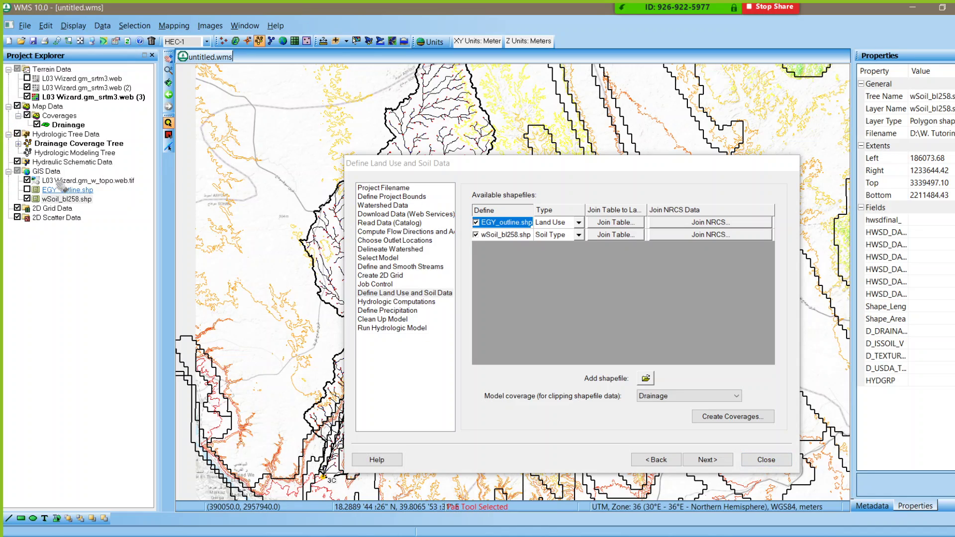
right_click(61, 190)
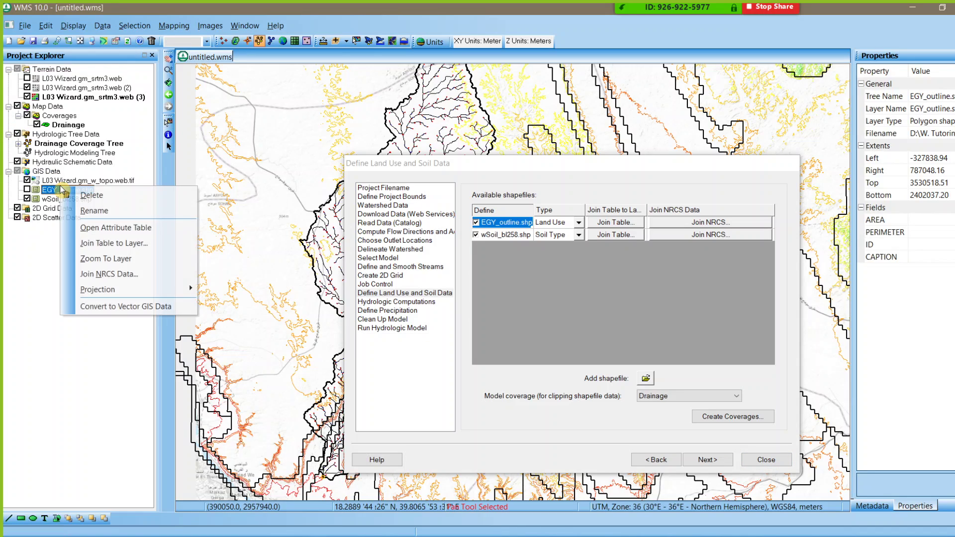
left_click(111, 194)
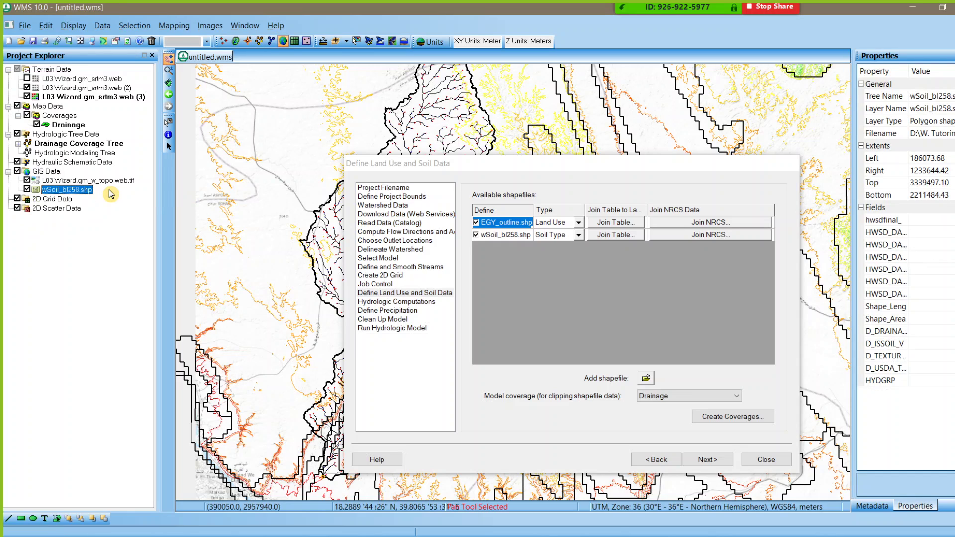
- Return to the wizard's Download Data (Web Services) page, select only Global Land Cover, and download it from the web
left_click(398, 215)
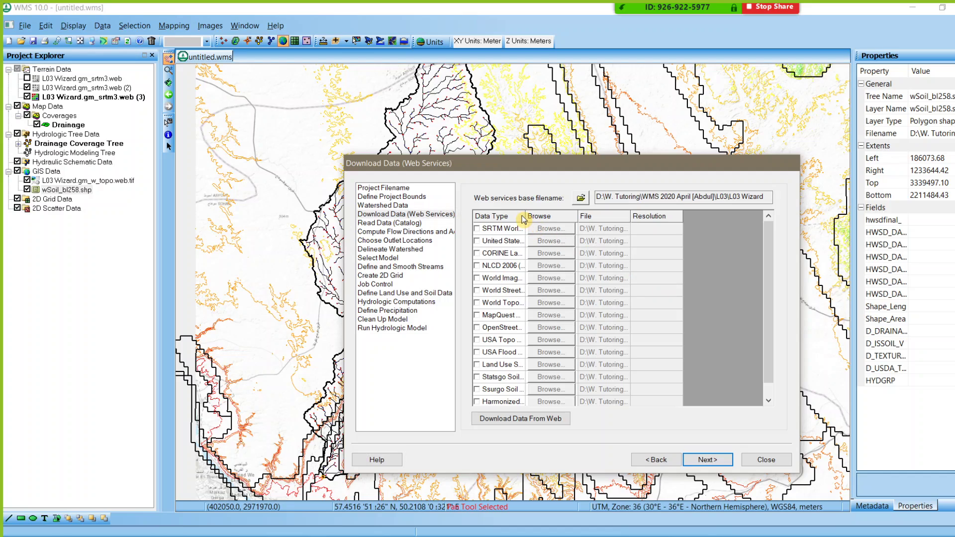
left_click_drag(527, 215, 653, 216)
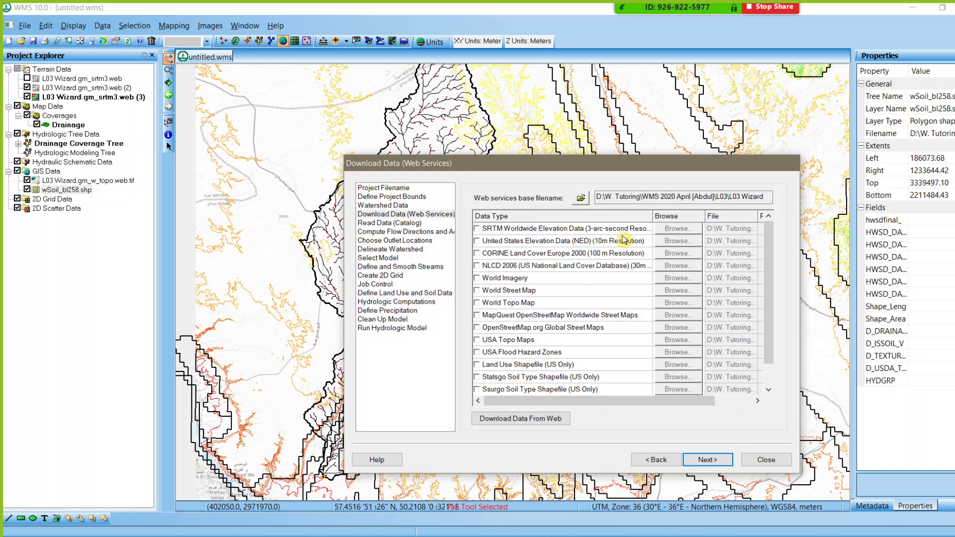
scroll(573, 280, "down", 1)
left_click(505, 377)
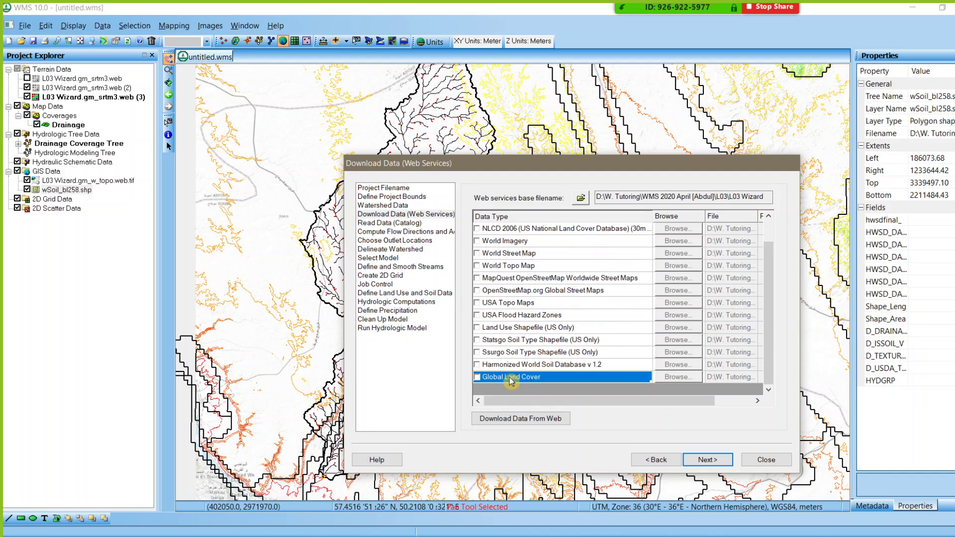
left_click(477, 378)
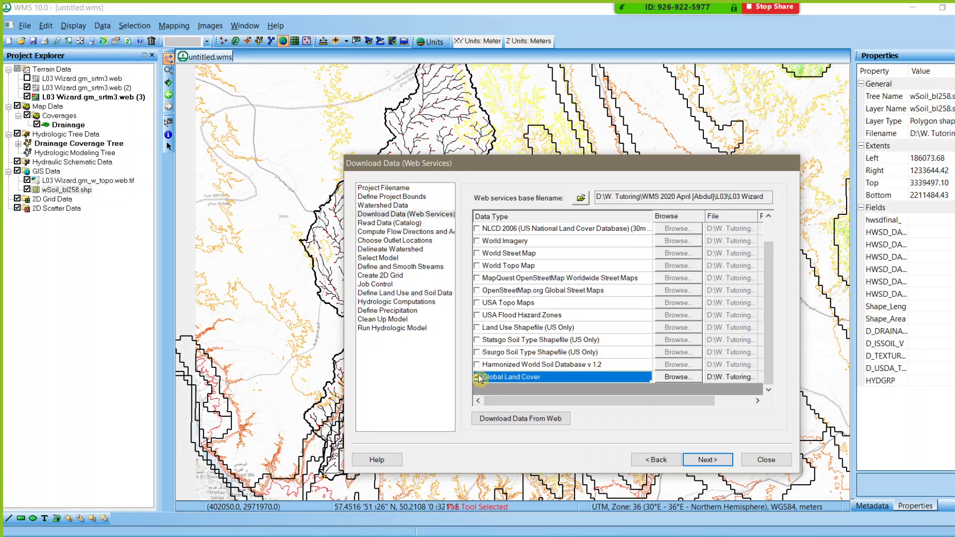
left_click(513, 417)
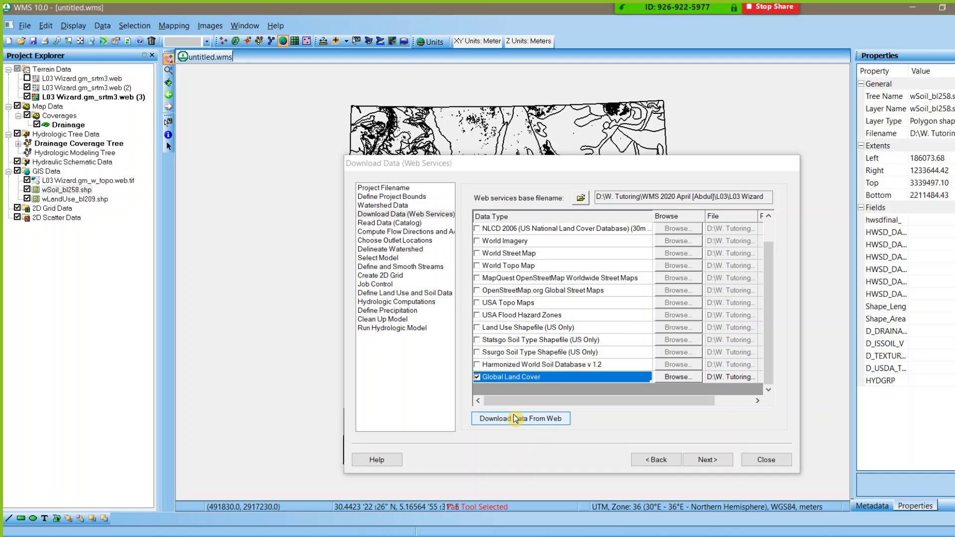
left_click(516, 418)
- Open the attribute table of wLandUse_bl209.shp, examine the land cover classes in its Label column, and close the table
left_click_drag(689, 171, 661, 263)
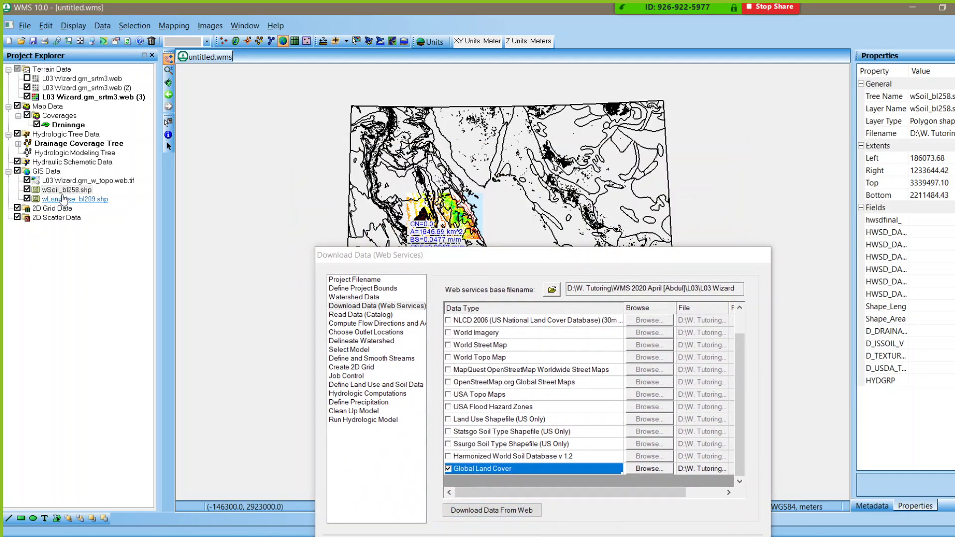
right_click(65, 200)
left_click(97, 238)
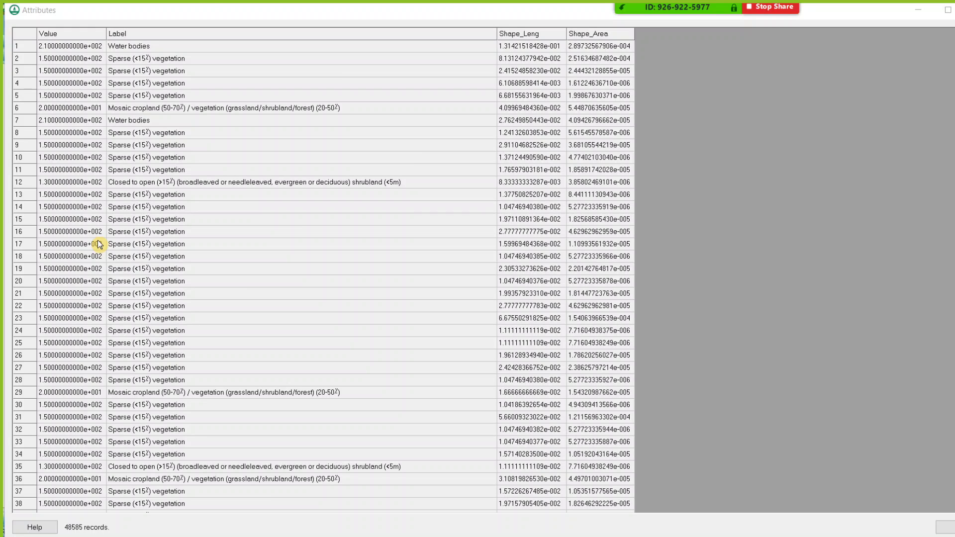
scroll(254, 141, "down", 20)
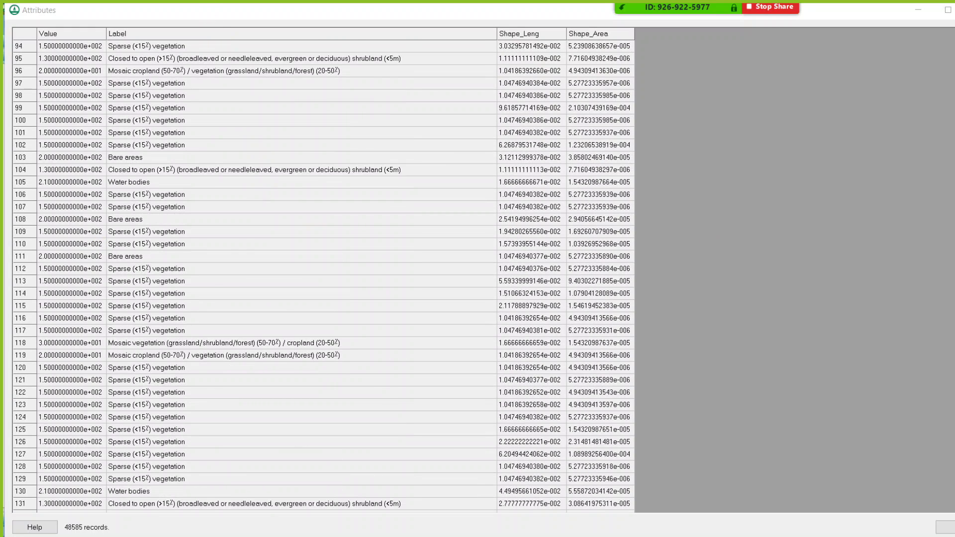
scroll(324, 269, "down", 10)
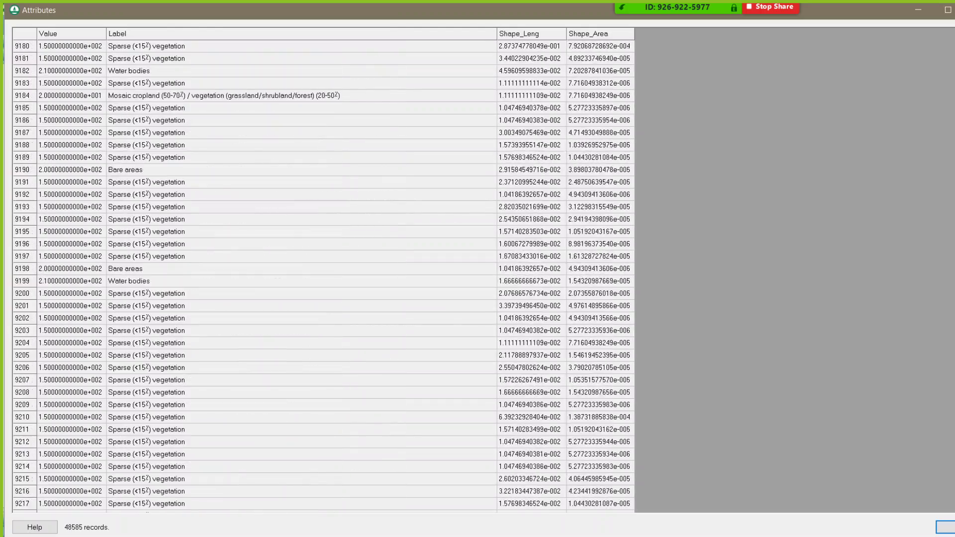
left_click(182, 120)
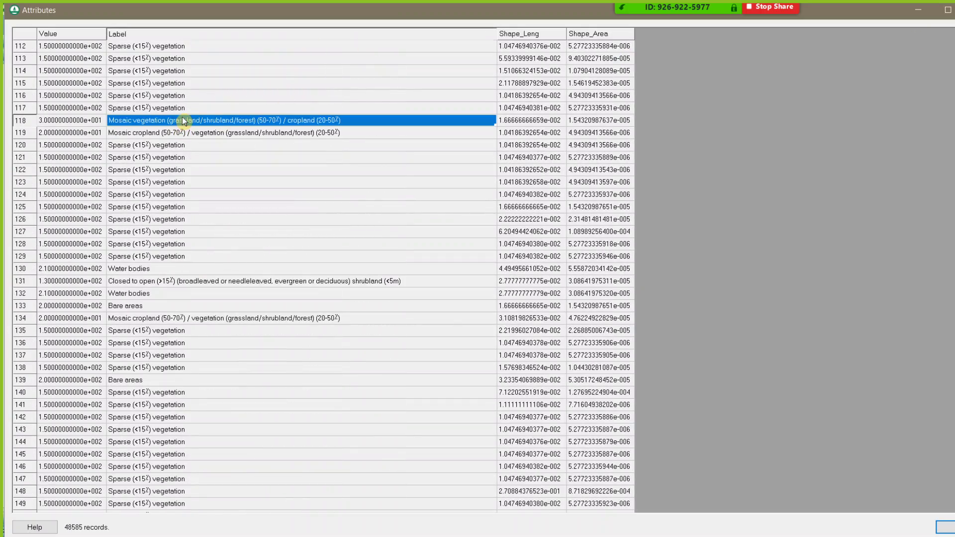
left_click(155, 272)
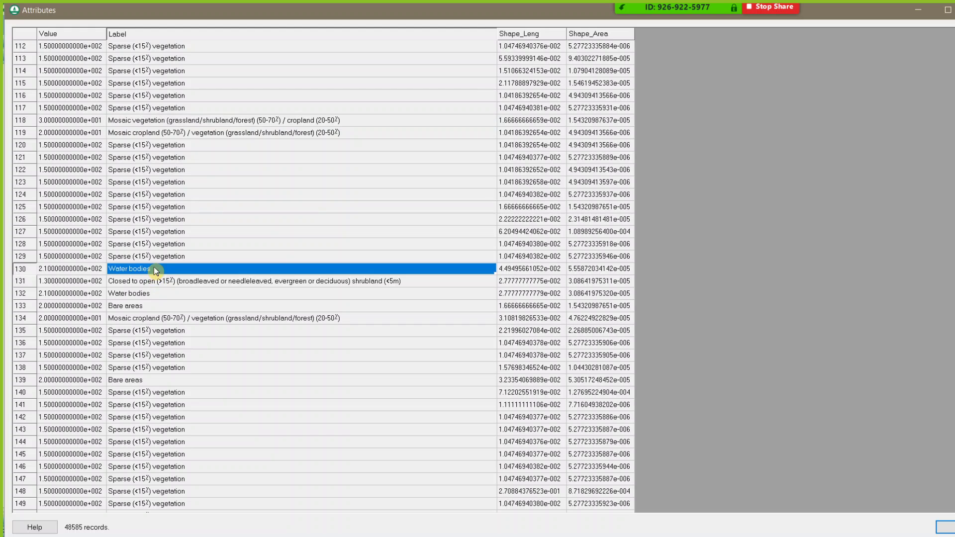
left_click(151, 330)
left_click(152, 367)
scroll(184, 309, "down", 17)
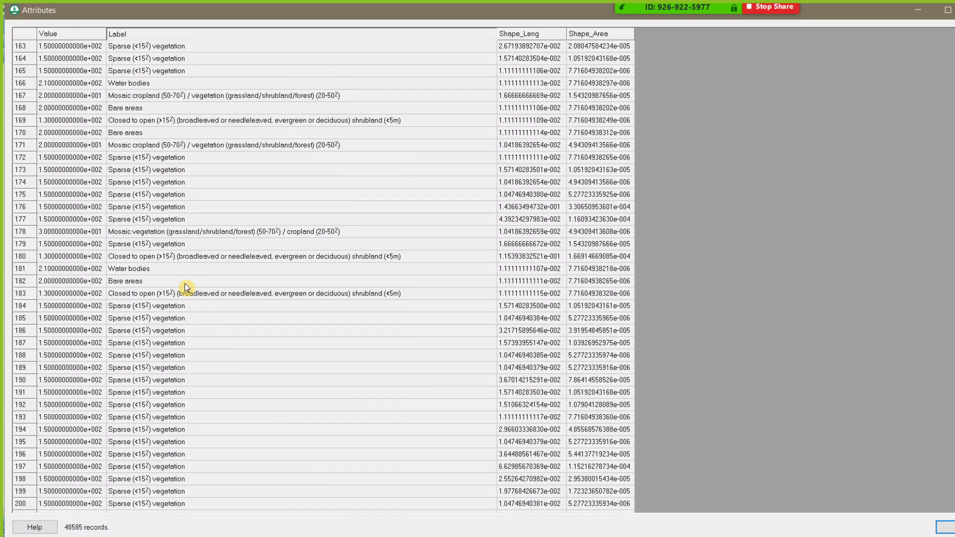
left_click(187, 232)
left_click(189, 343)
scroll(187, 356, "down", 10)
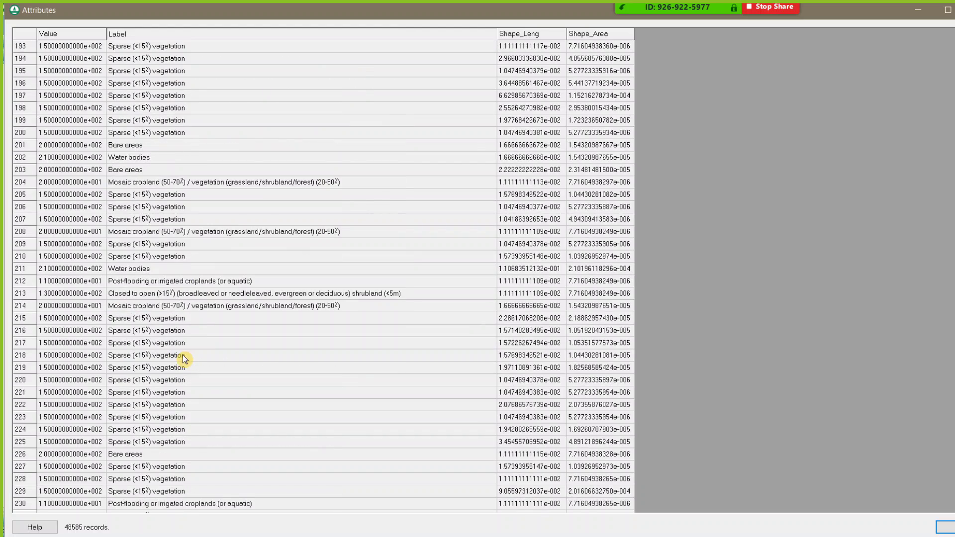
scroll(157, 394, "down", 1)
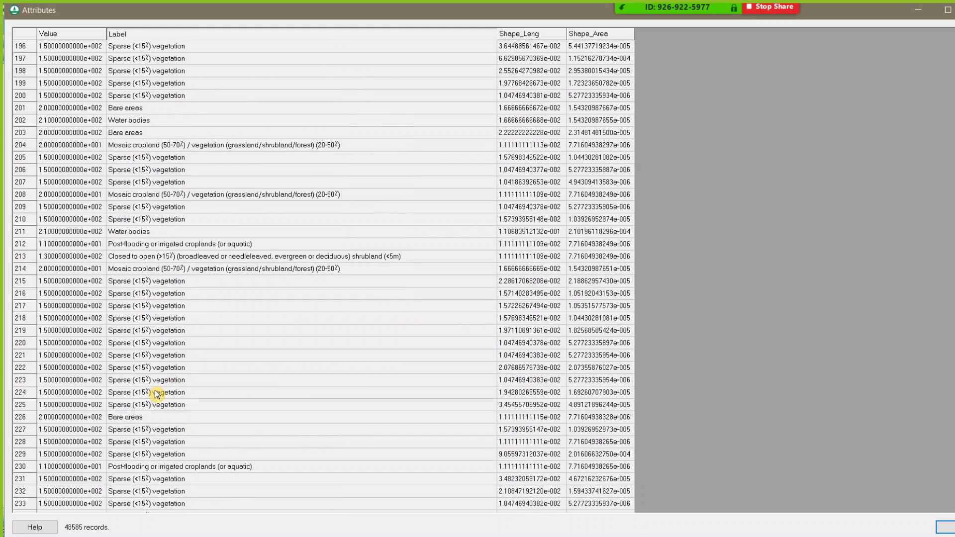
scroll(157, 394, "down", 20)
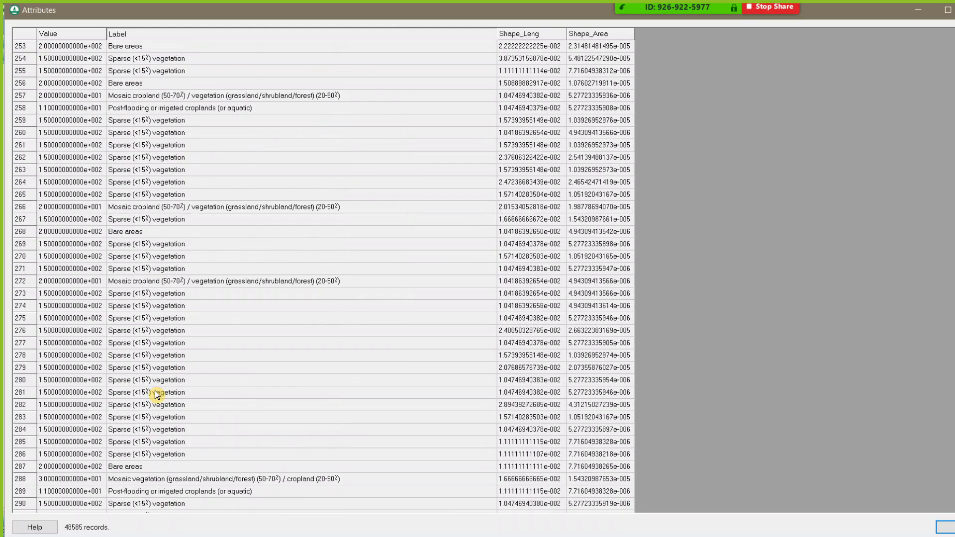
scroll(156, 394, "down", 17)
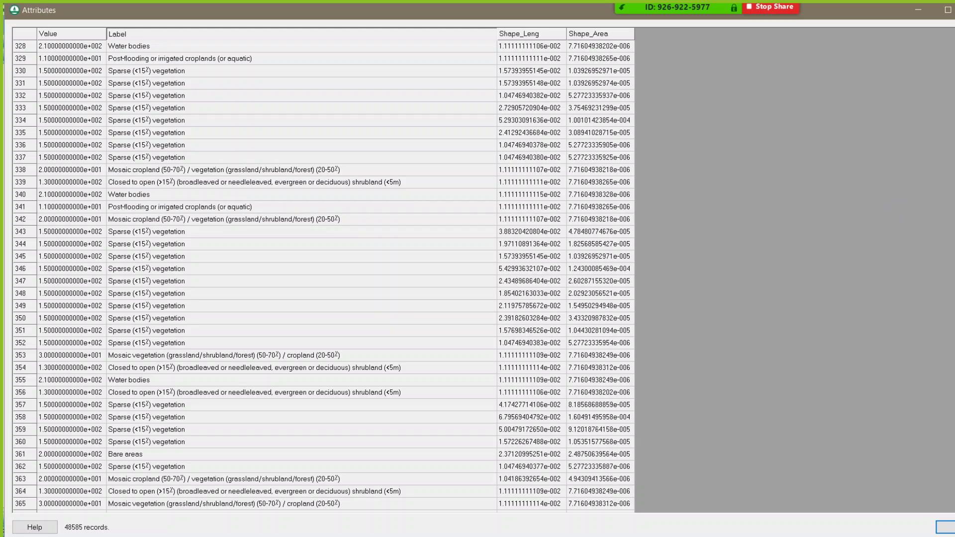
key("Escape")
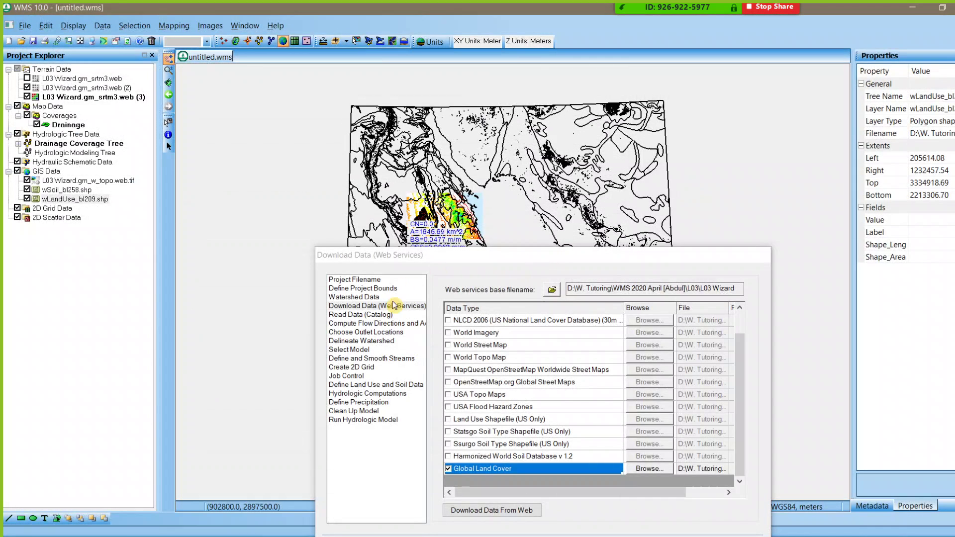
- Initialize the model data for HEC-1 on the Select Model page and advance the wizard to Define Land Use and Soil Data
left_click(359, 360)
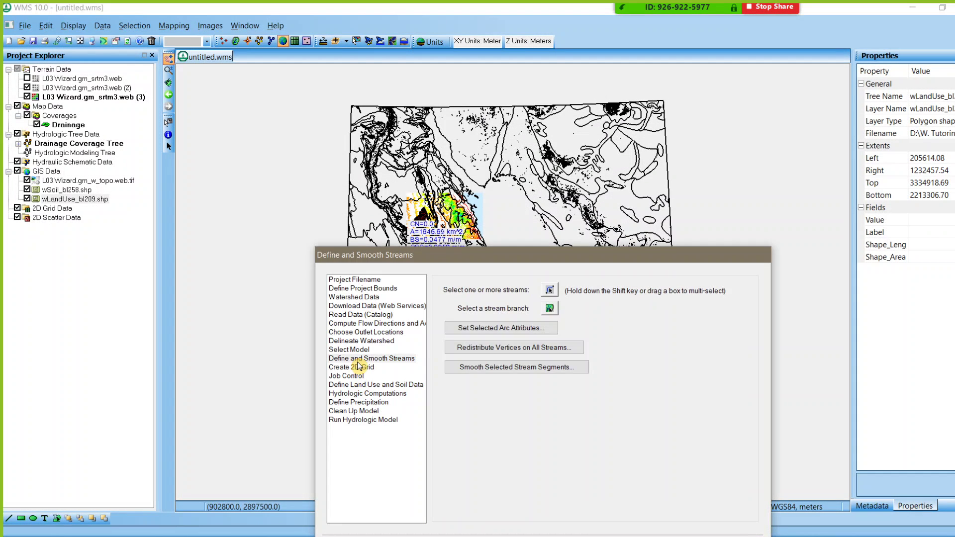
left_click(358, 351)
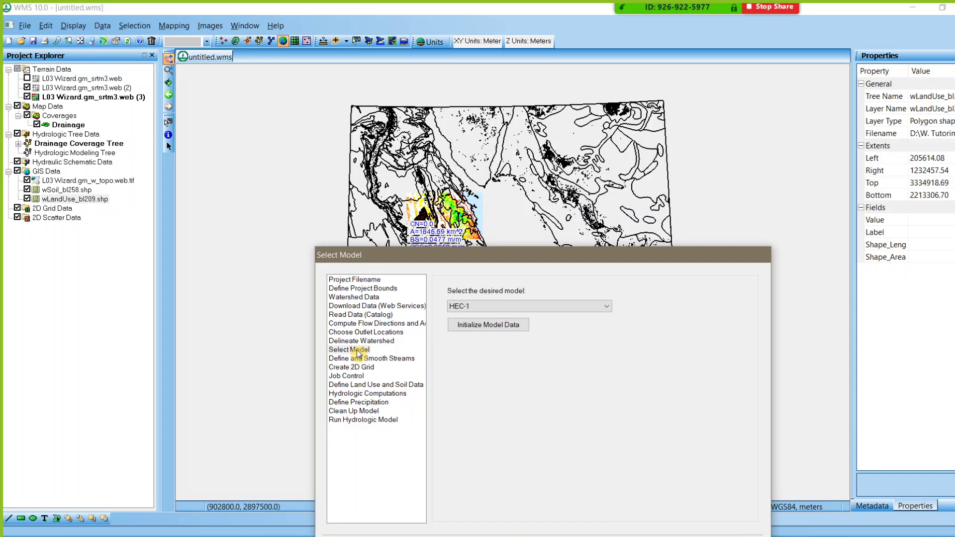
left_click(481, 327)
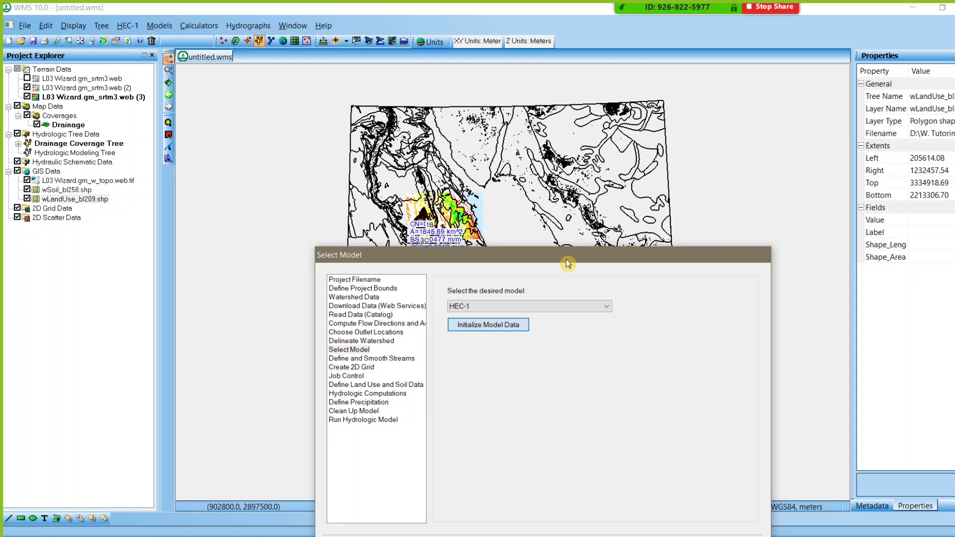
left_click_drag(568, 264, 559, 160)
left_click(669, 448)
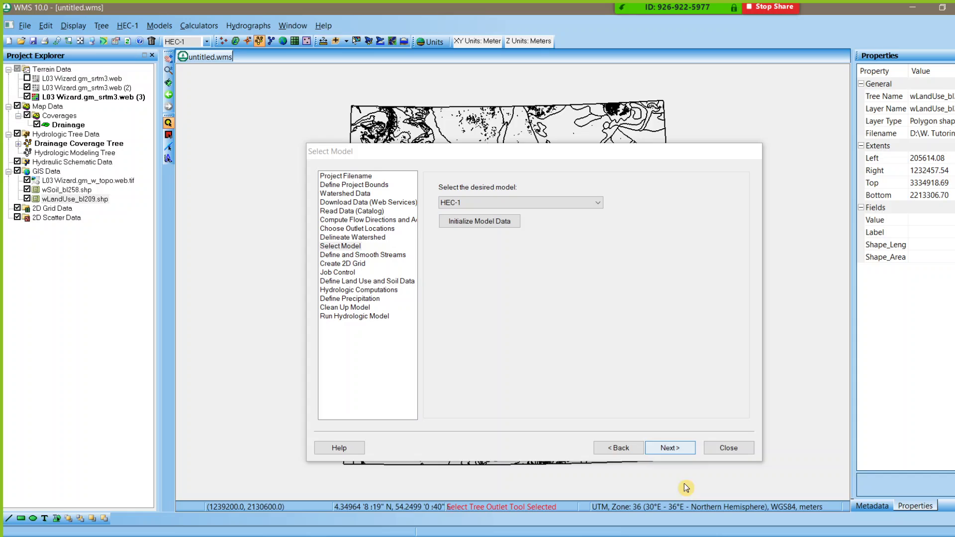
left_click(668, 451)
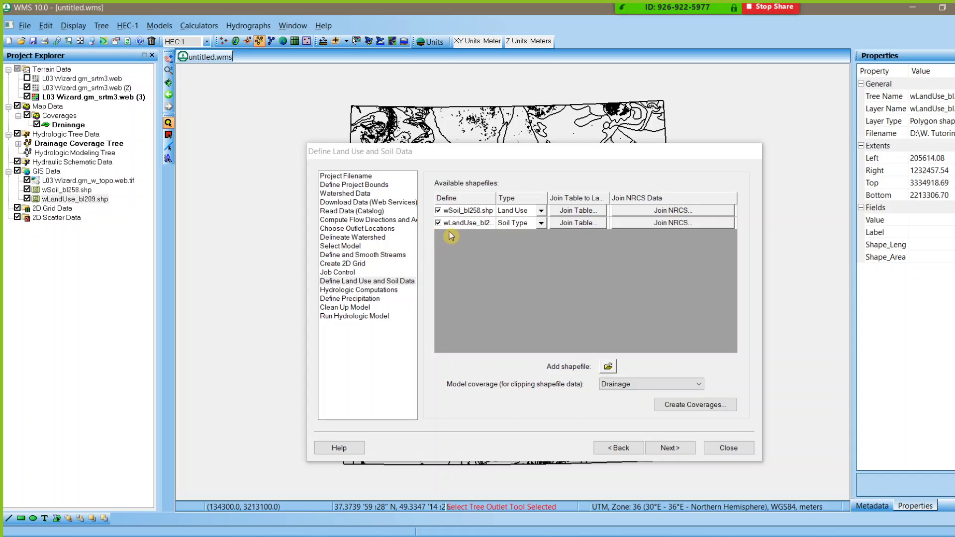
- Assign the Soil Type type to wSoil_bl258.shp and the Land Use type to the wLandUse shapefile
left_click(541, 211)
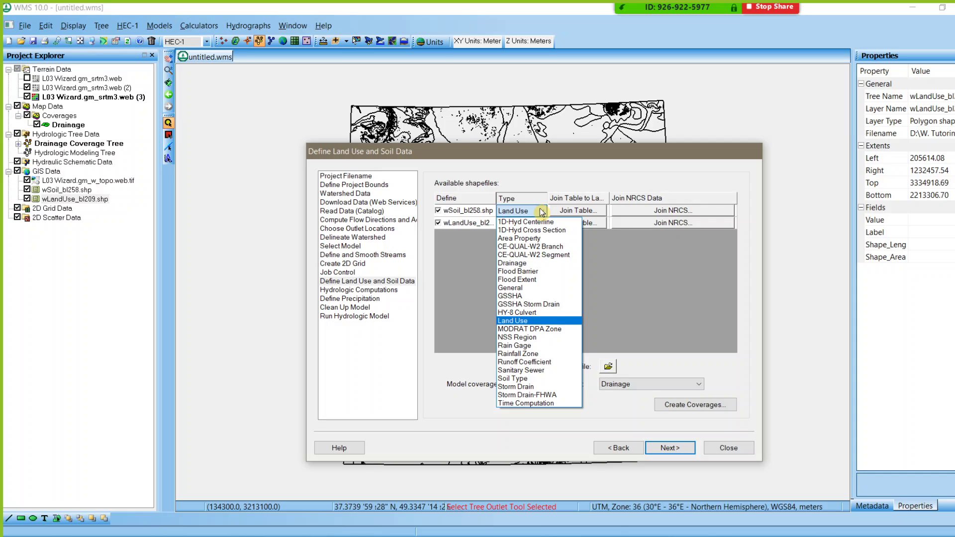
left_click(542, 210)
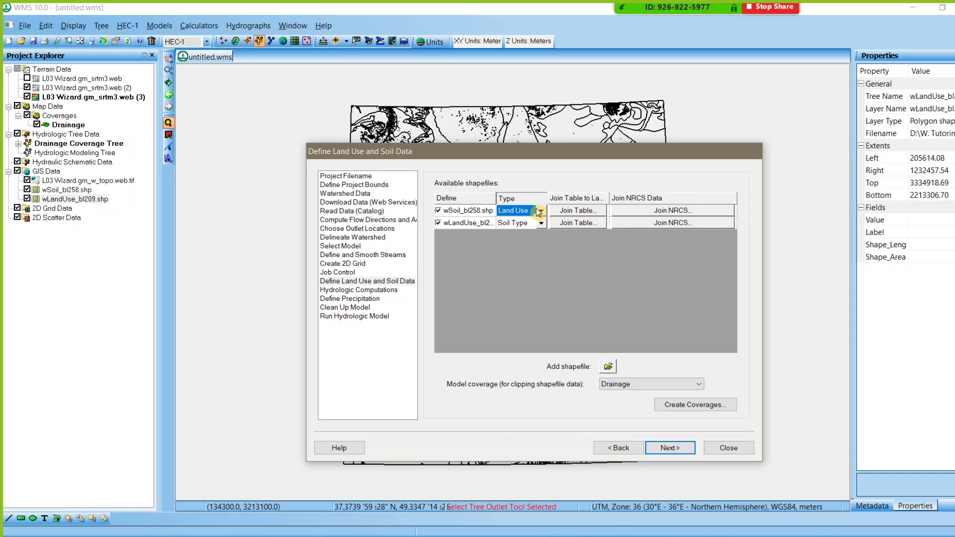
left_click(541, 211)
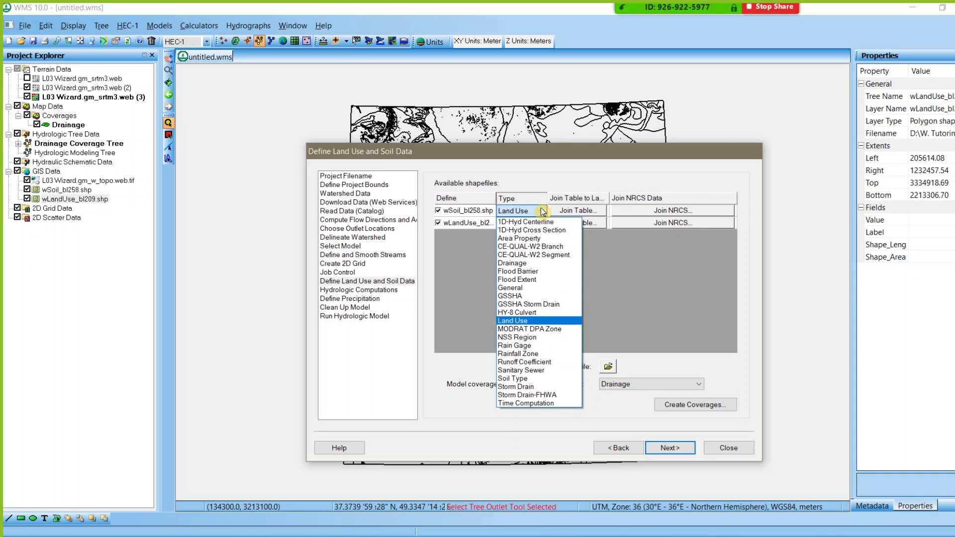
left_click(545, 375)
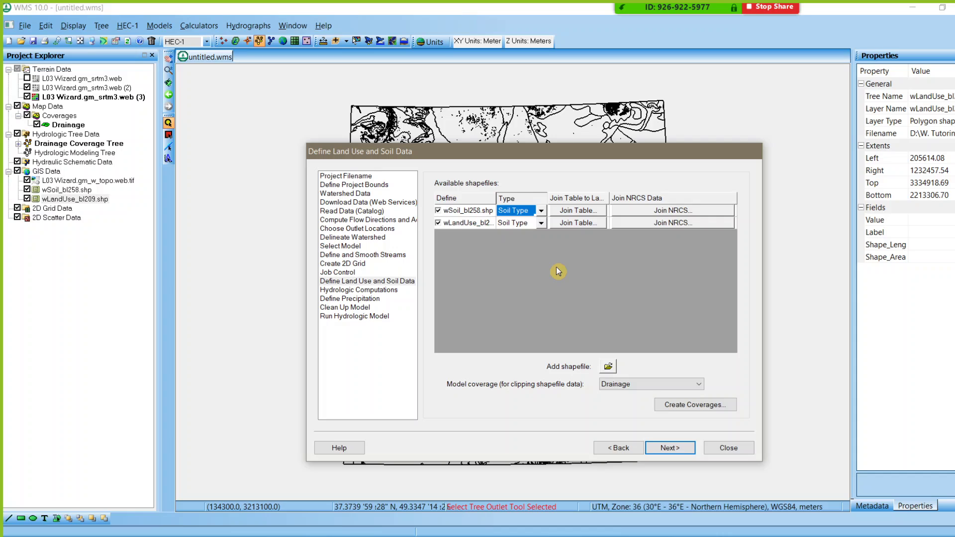
left_click(538, 224)
left_click(542, 223)
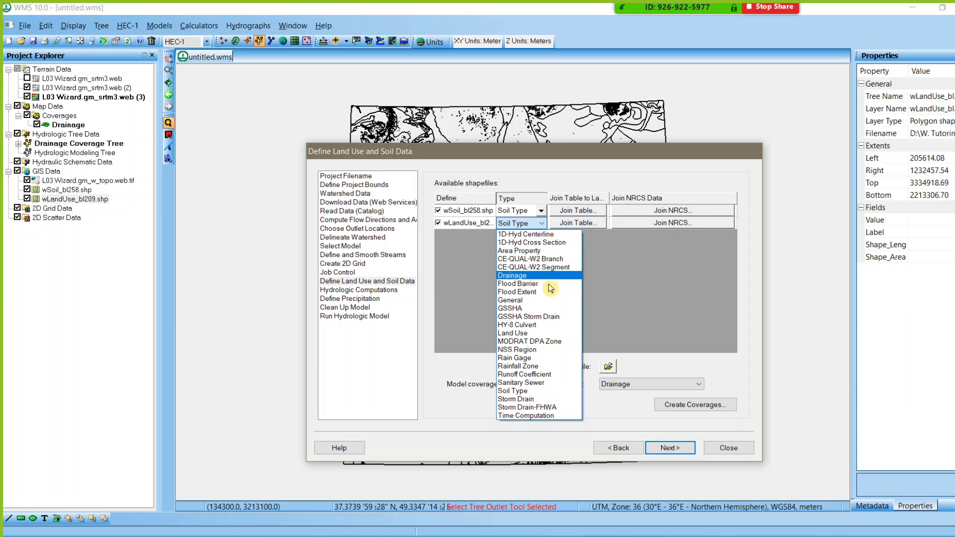
left_click(565, 336)
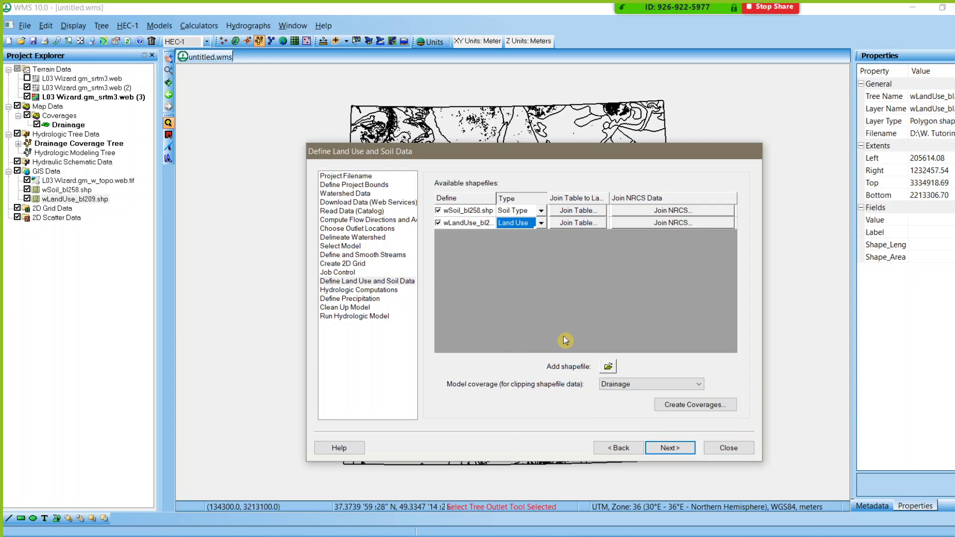
- Start creating coverages from both shapefiles, advance to the Land Use polygon attribute mapping, and resize its window to show the whole preview
left_click(717, 408)
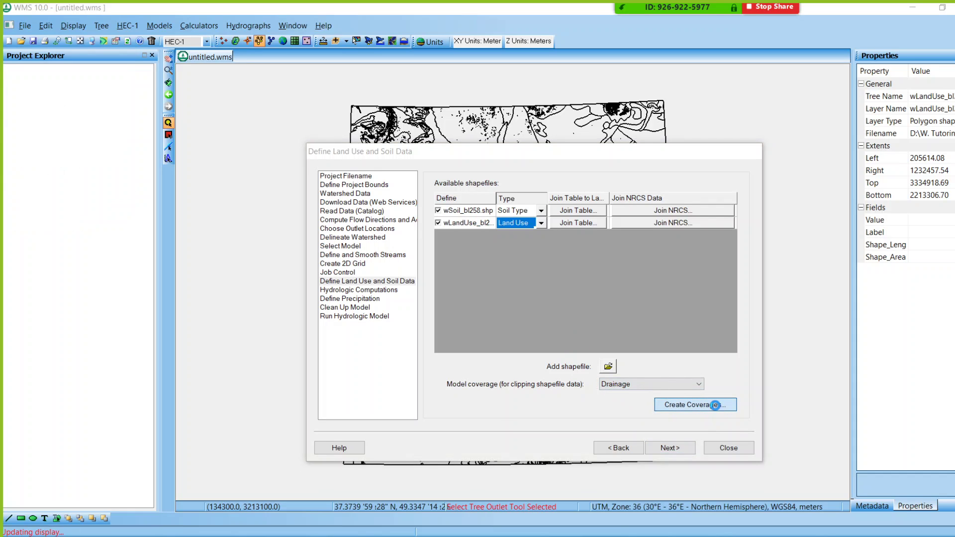
left_click(714, 405)
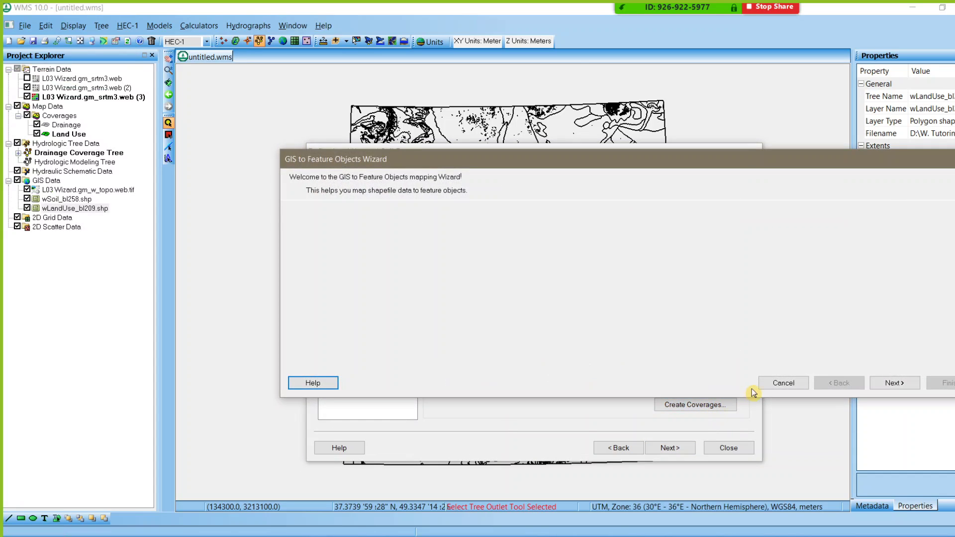
left_click(894, 383)
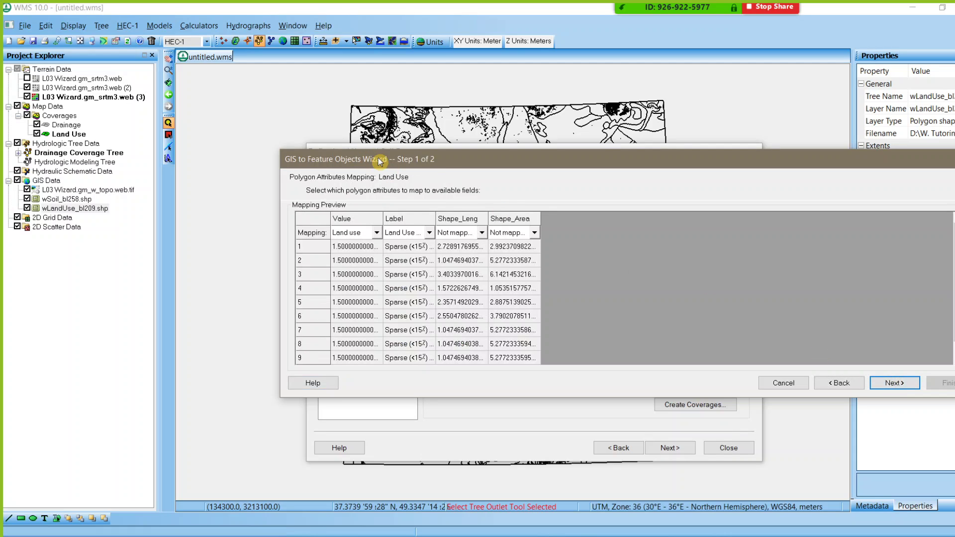
left_click_drag(371, 160, 279, 113)
left_click_drag(891, 287, 558, 309)
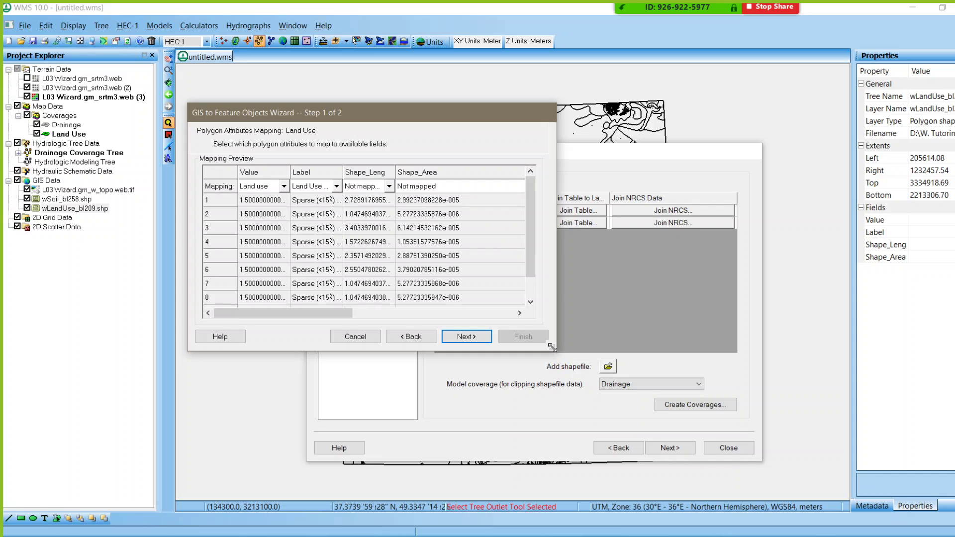
left_click_drag(555, 350, 643, 468)
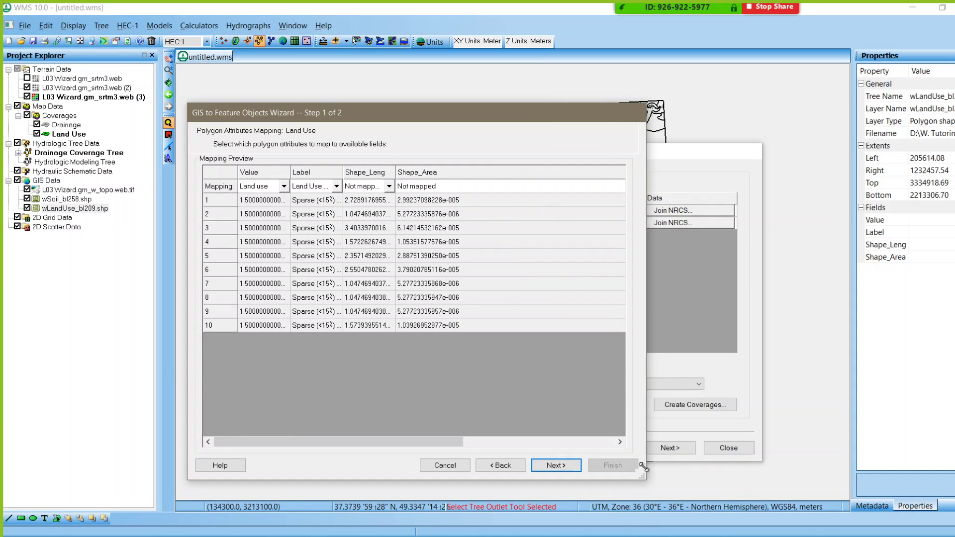
left_click_drag(235, 118, 369, 75)
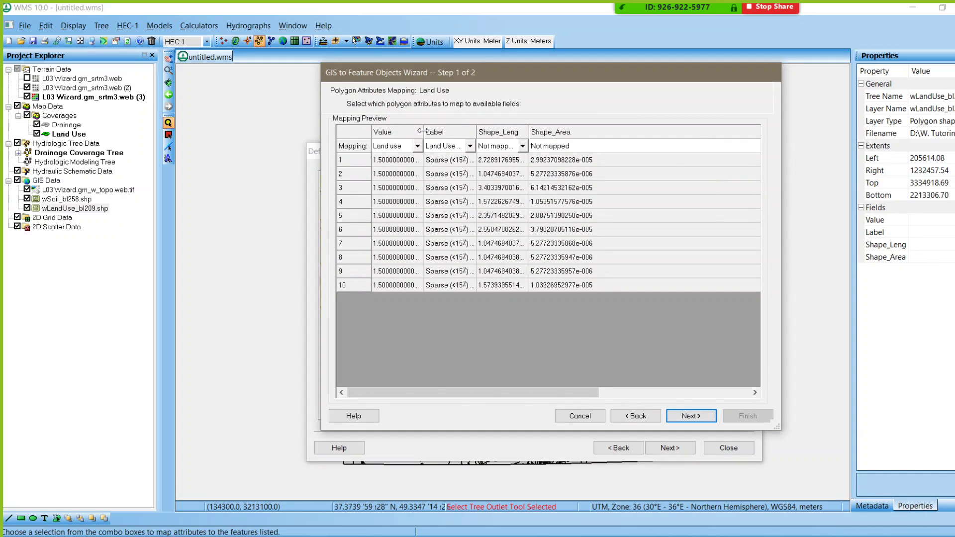
- Widen the Value, Label and Shape_Leng columns of the land use mapping preview and review the mapping choices for Label
left_click_drag(423, 131, 451, 132)
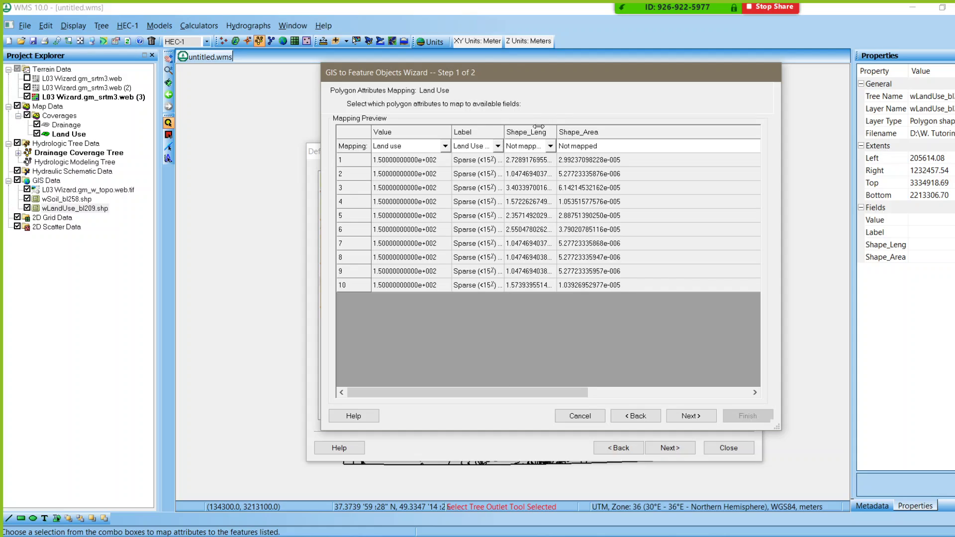
left_click_drag(539, 126, 568, 130)
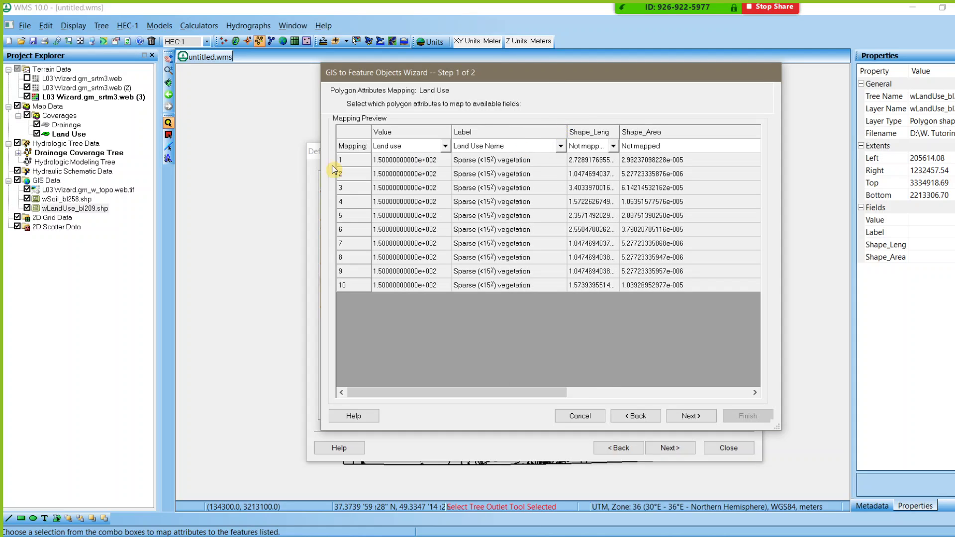
left_click(484, 147)
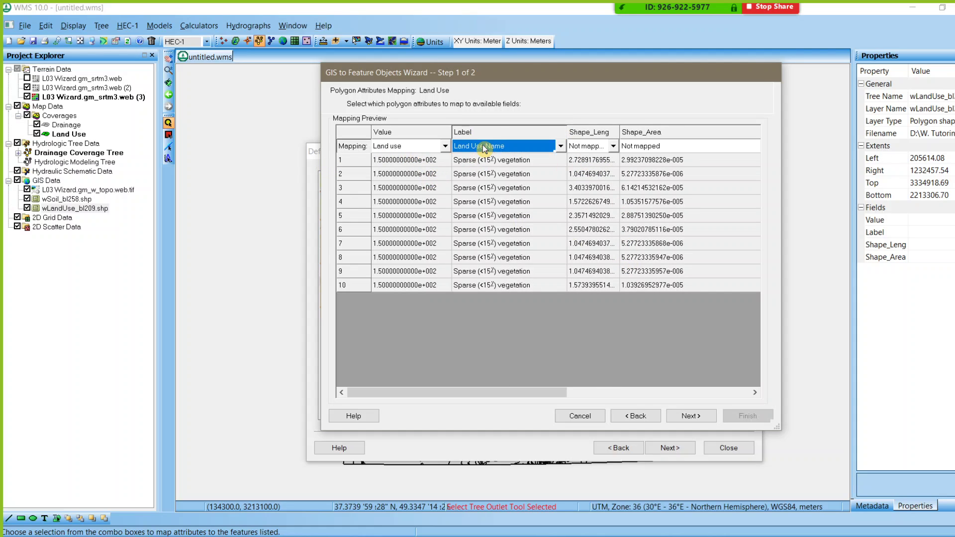
left_click(560, 146)
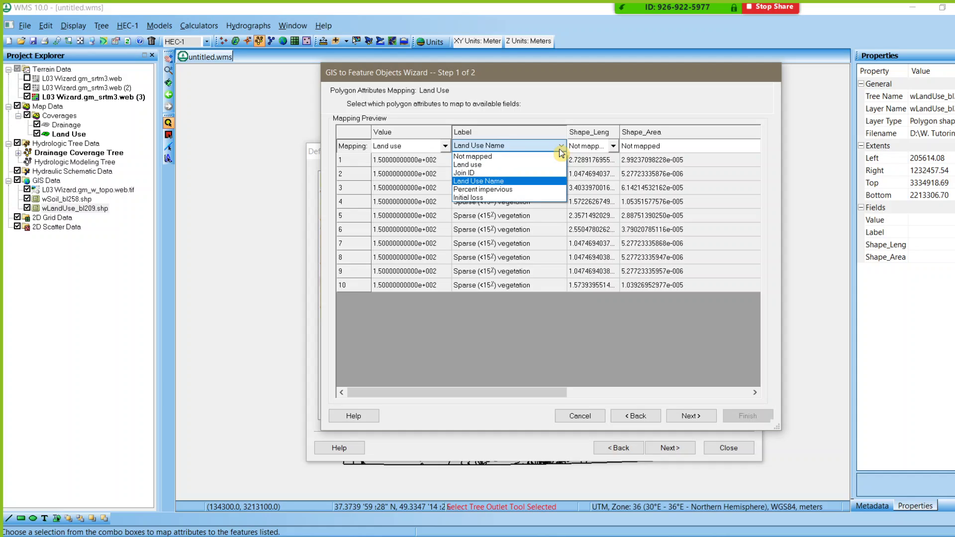
left_click(561, 148)
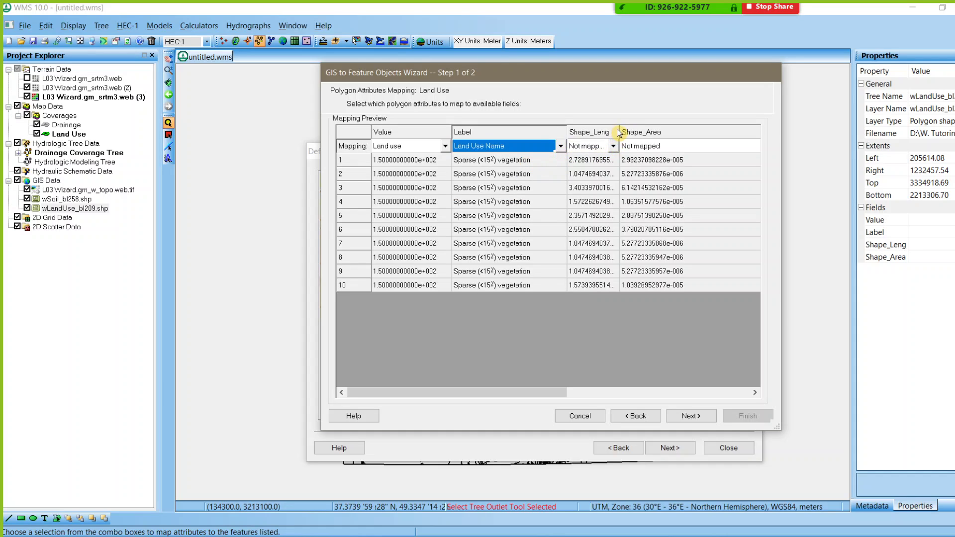
left_click_drag(630, 128, 656, 132)
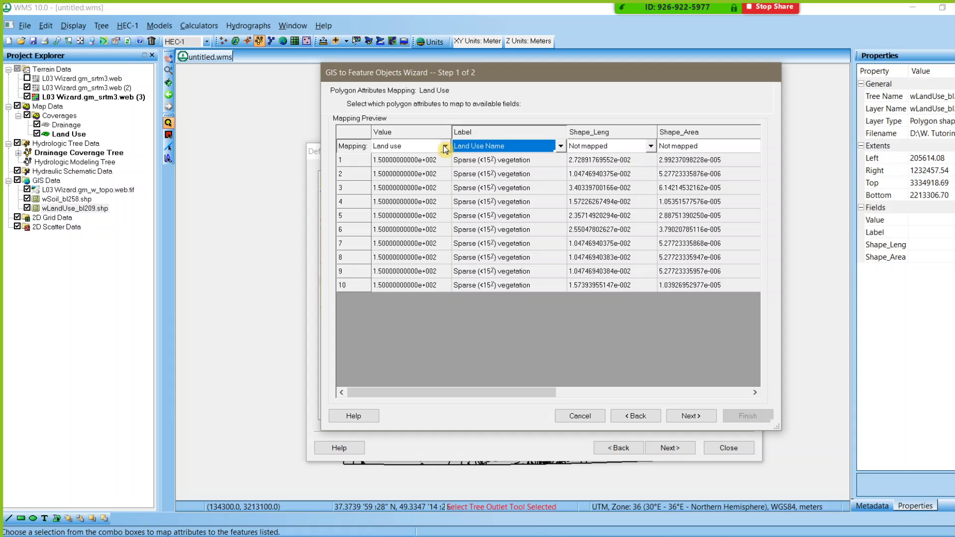
- Set the Value attribute to Not mapped and finish generating the Land Use coverage's feature objects
left_click(445, 147)
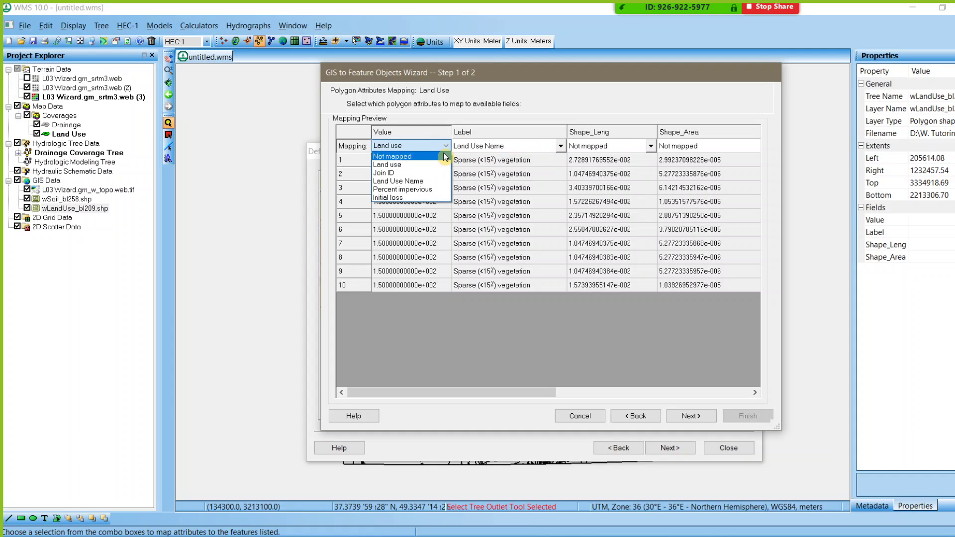
left_click(443, 155)
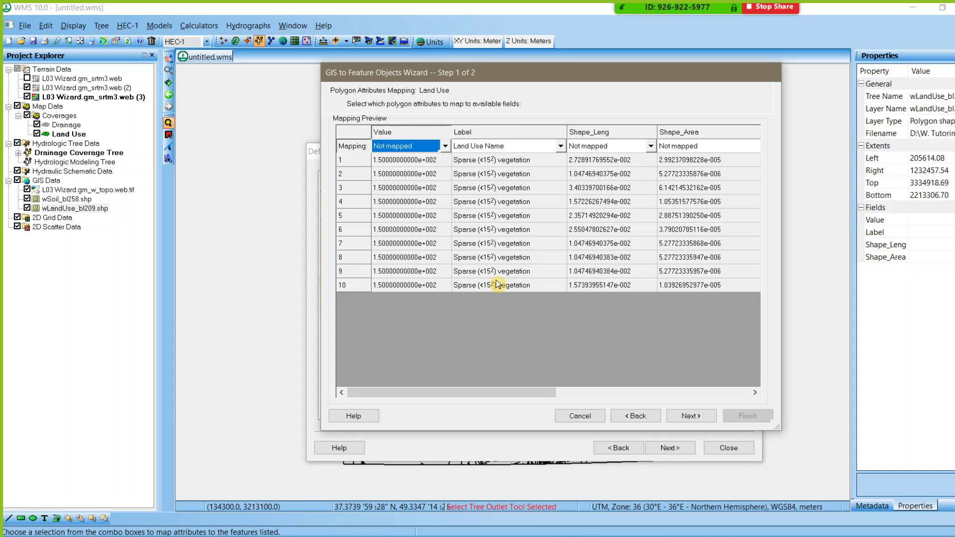
left_click(689, 419)
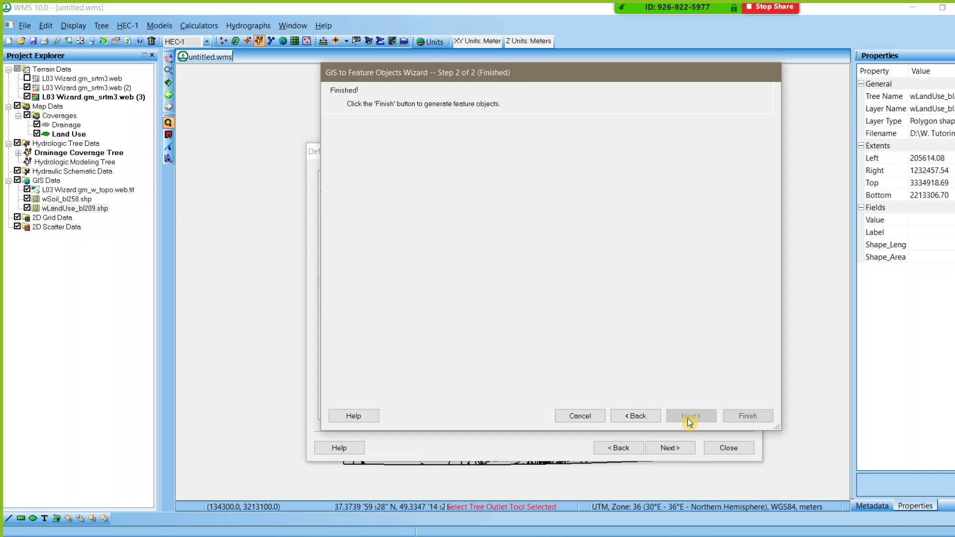
left_click(740, 418)
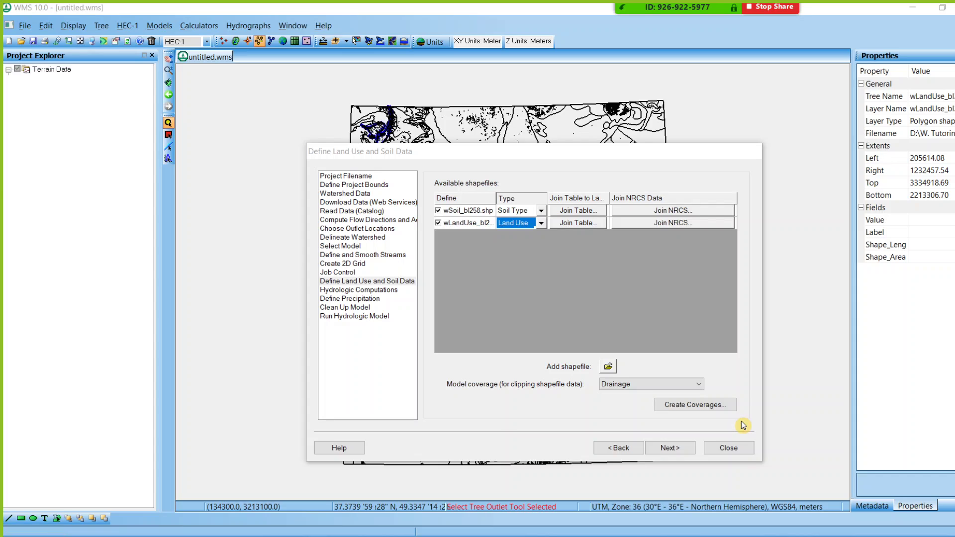
- Review the Soil Type attribute mapping through to HYDGRP, accept it, and generate the soil type feature objects
left_click(691, 416)
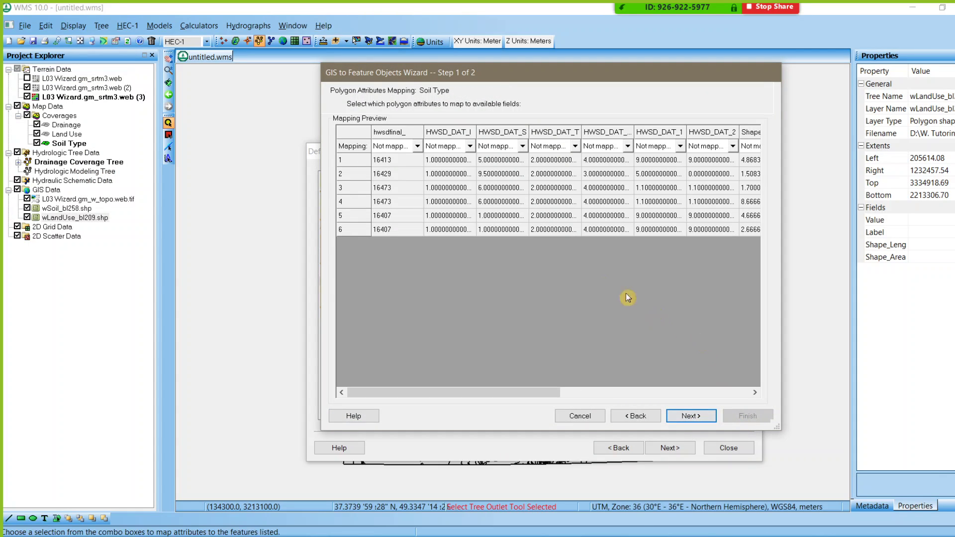
left_click(593, 396)
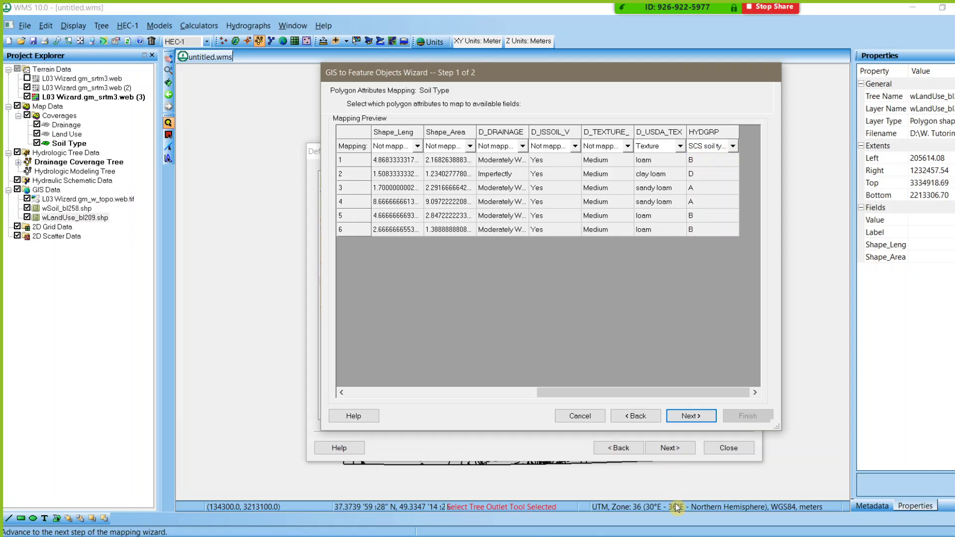
left_click(688, 417)
left_click(749, 416)
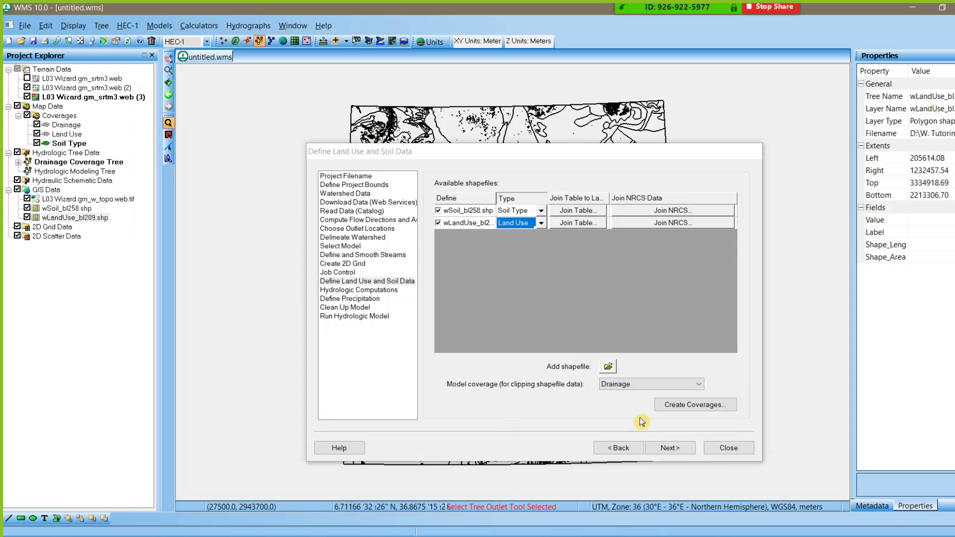
- Advance to Hydrologic Computations, open Compute GIS Attributes for SCS Curve Numbers, and examine the land use mapping table
left_click(667, 448)
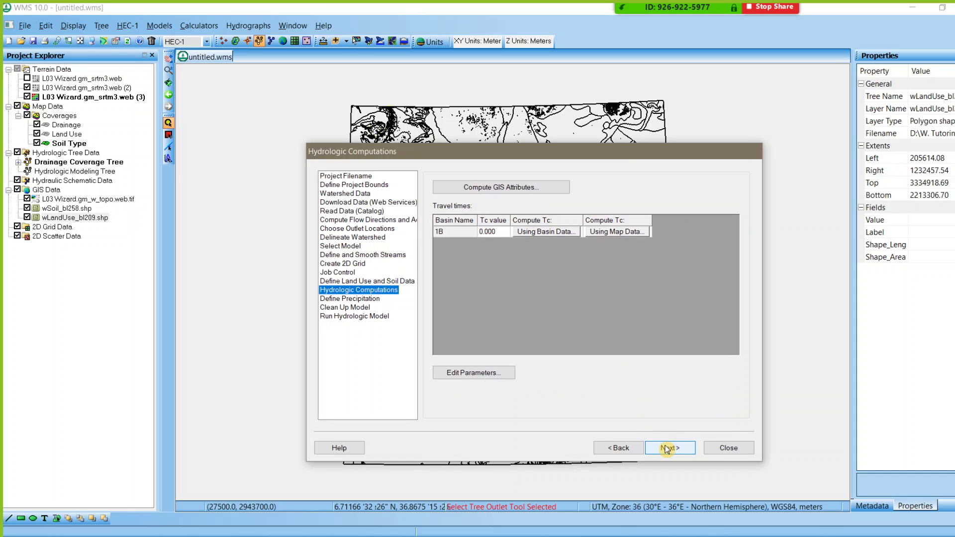
left_click(528, 186)
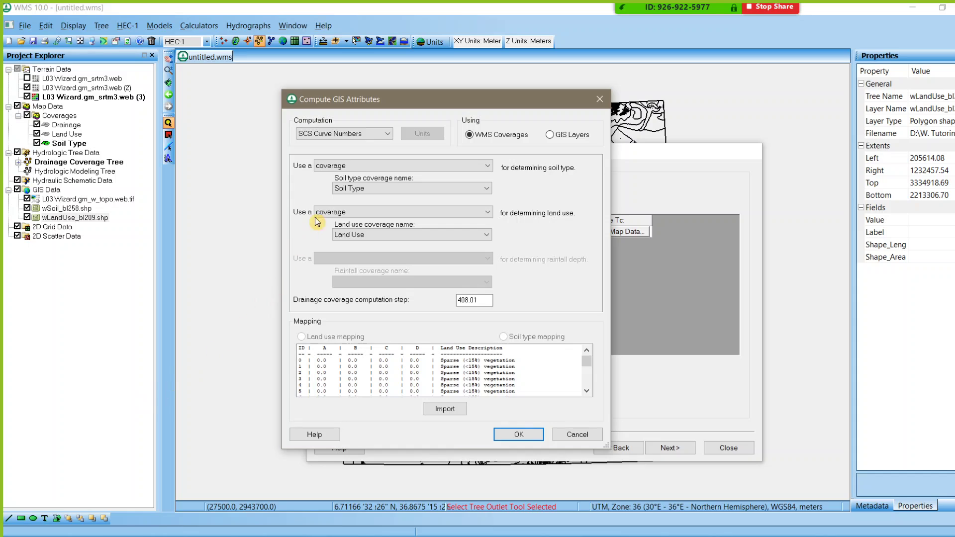
scroll(406, 378, "down", 5)
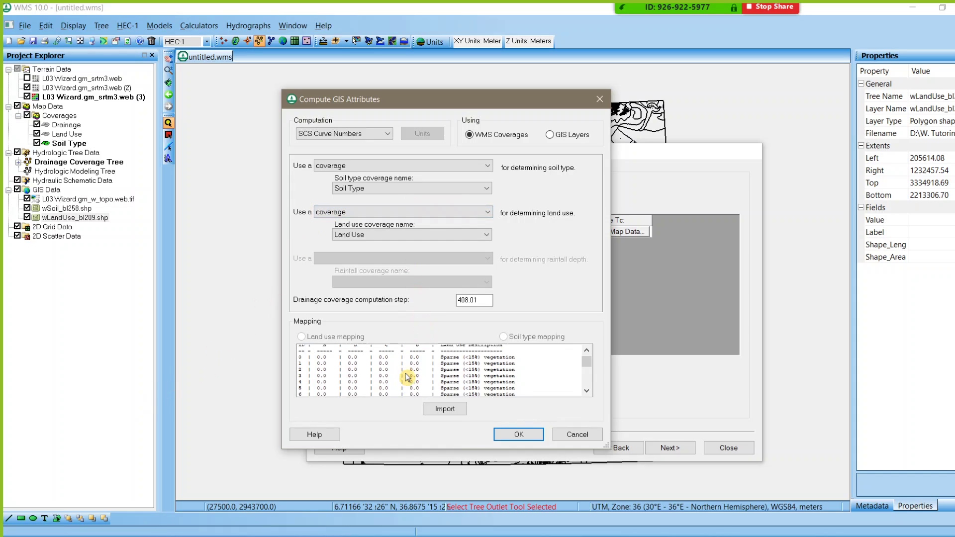
scroll(406, 378, "down", 15)
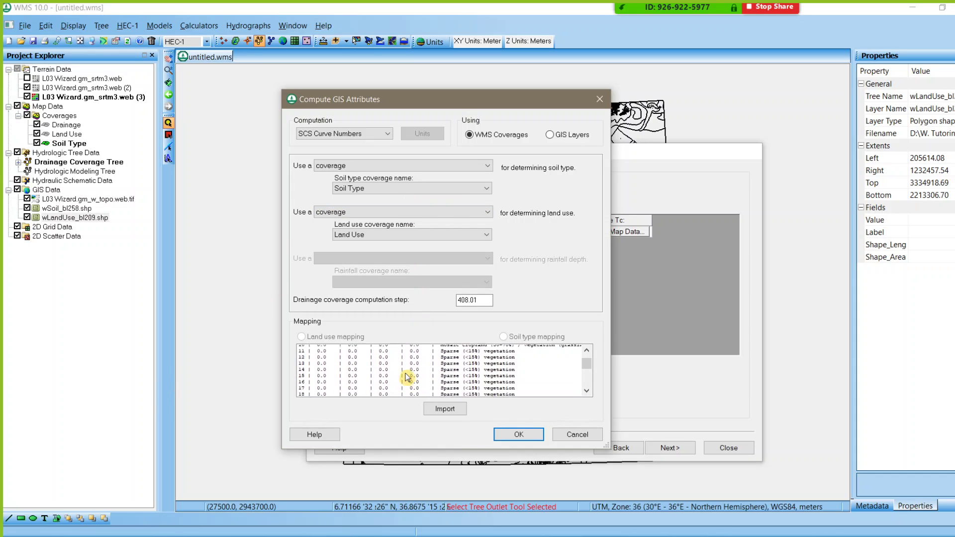
scroll(356, 377, "up", 20)
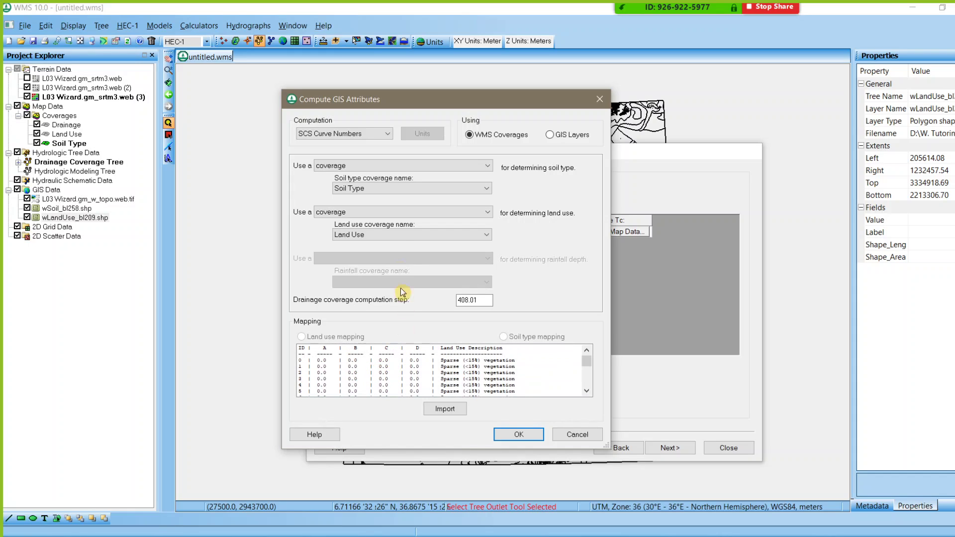
- Cancel the SCS curve number computation and go back to the Define Land Use and Soil Data step
left_click(373, 134)
left_click(371, 131)
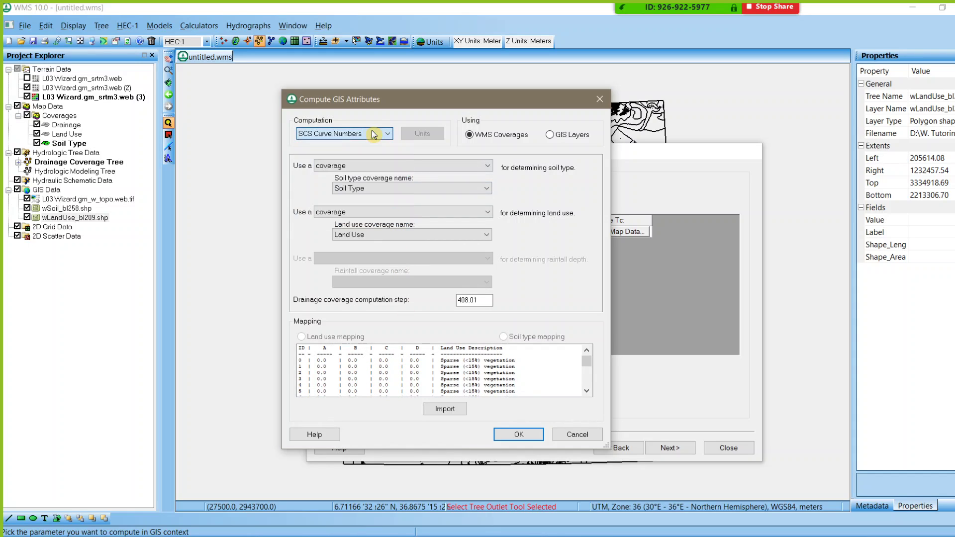
left_click(567, 444)
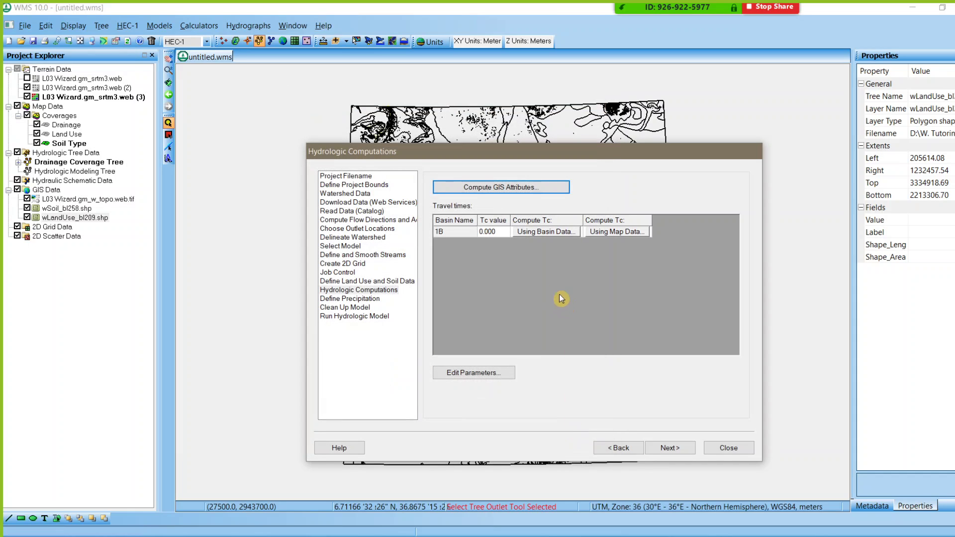
left_click_drag(512, 217, 530, 217)
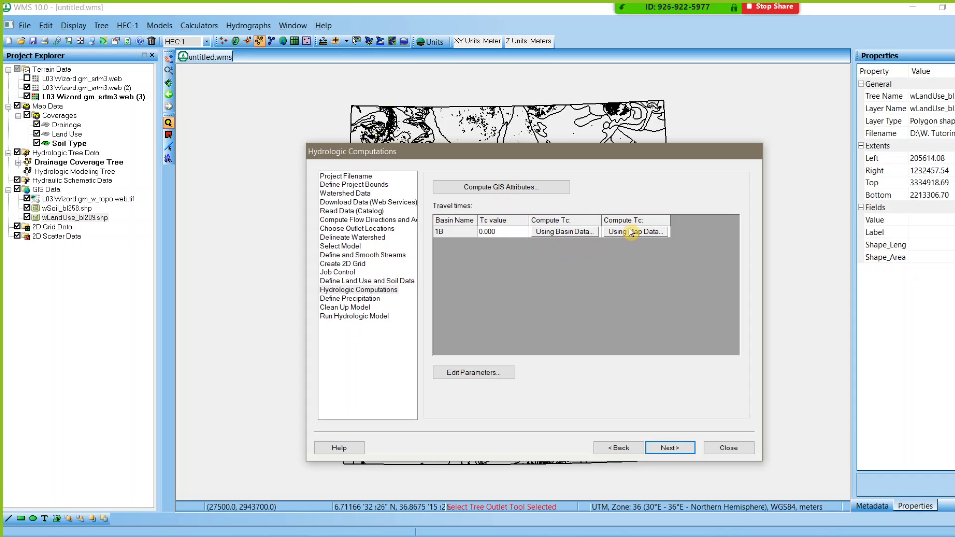
left_click(620, 447)
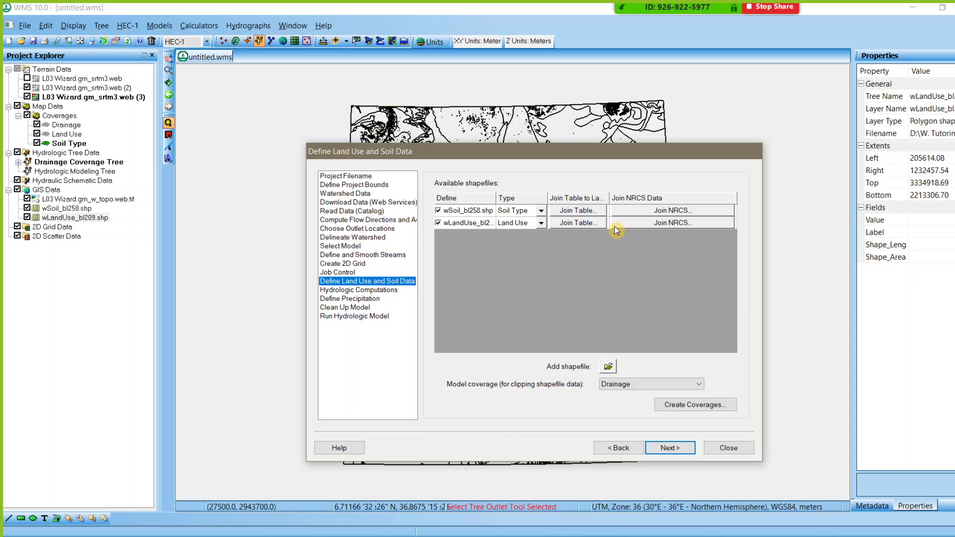
- Examine the properties of the Land Use coverage and close them without changes
left_click(357, 138)
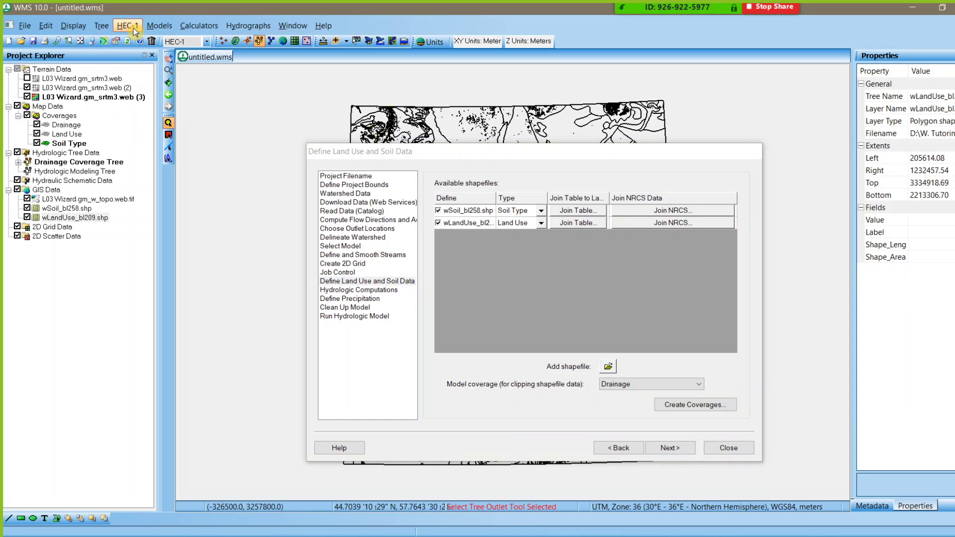
left_click(68, 134)
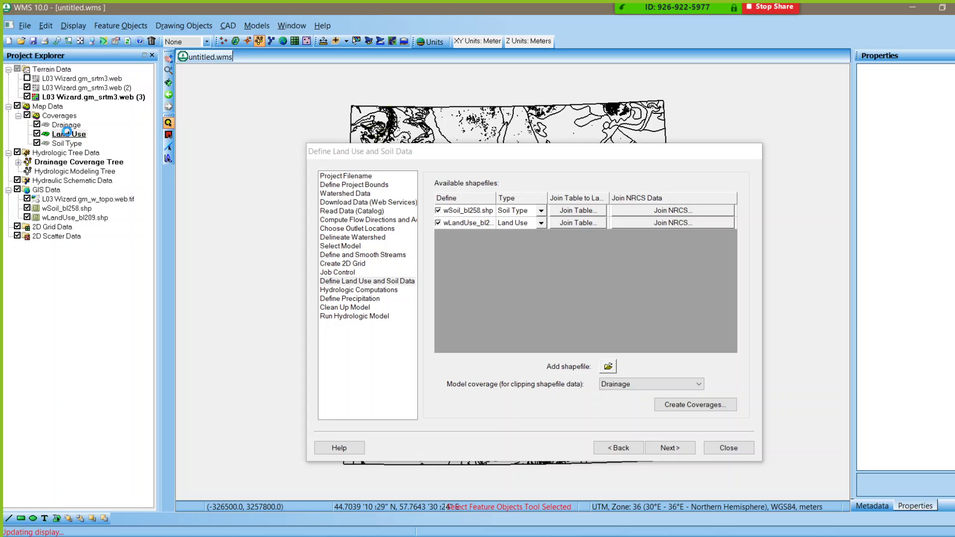
right_click(68, 135)
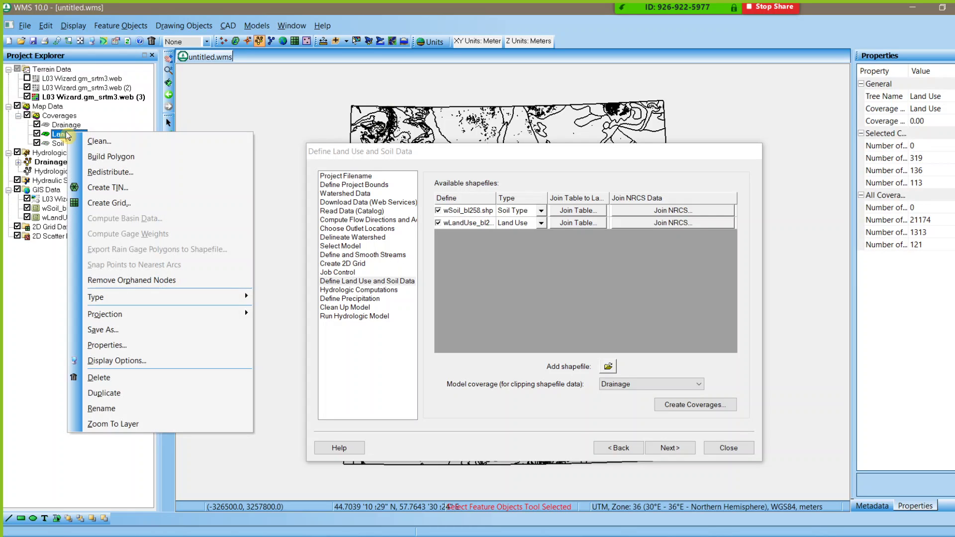
left_click(177, 347)
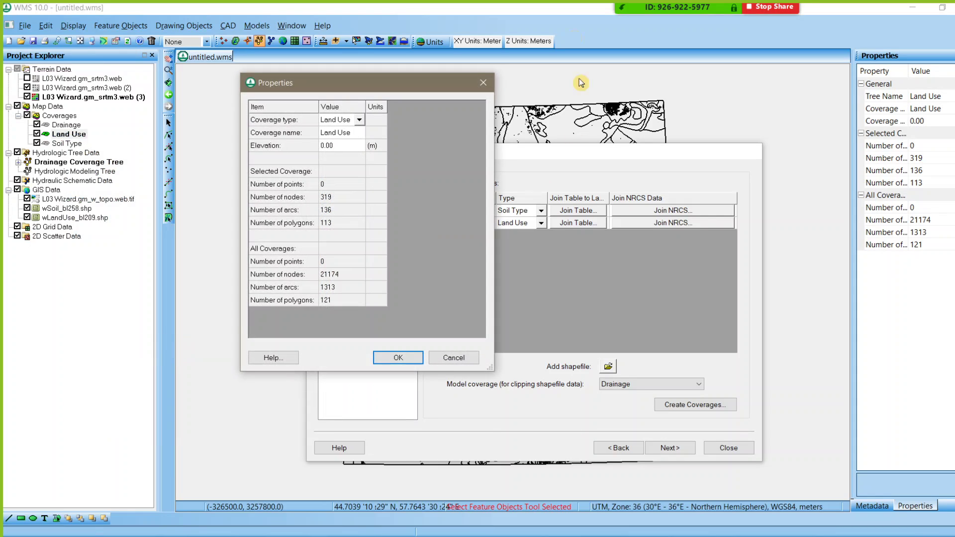
left_click(484, 83)
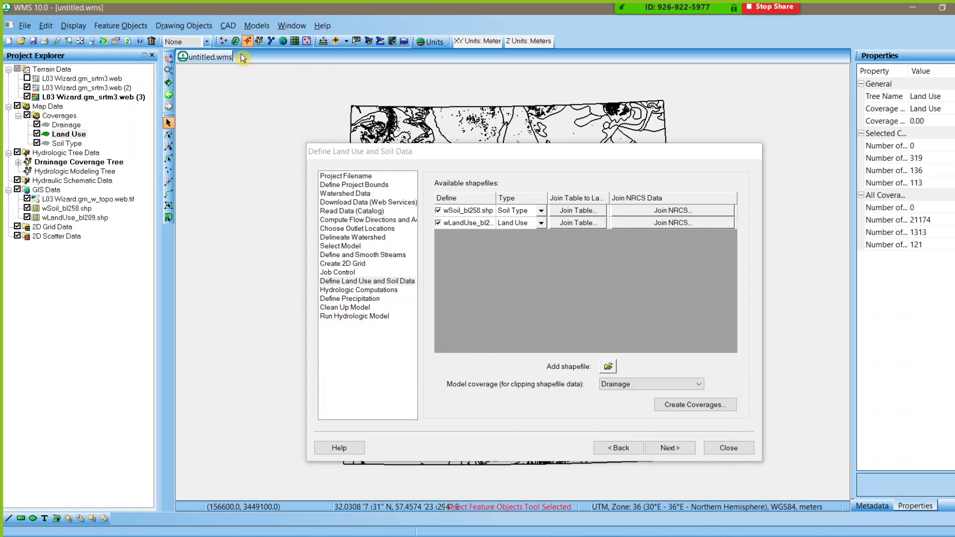
- Try to join a table and NRCS data to the wLandUse_bl209 shapefile
left_click(591, 224)
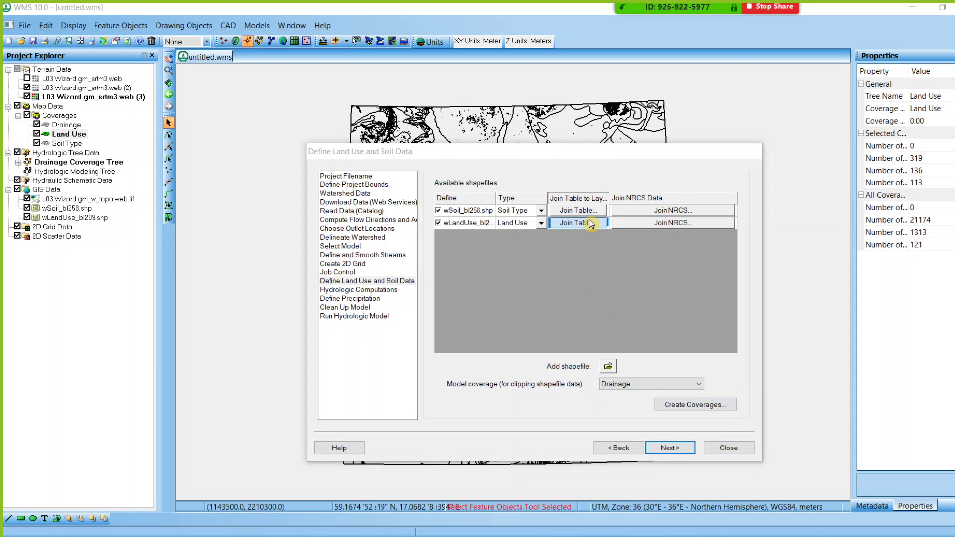
key("Escape")
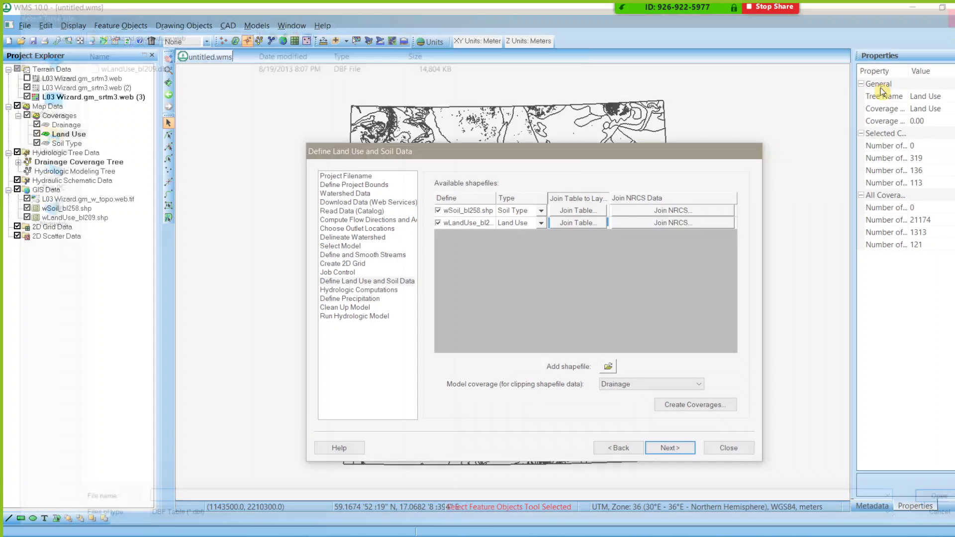
left_click(630, 224)
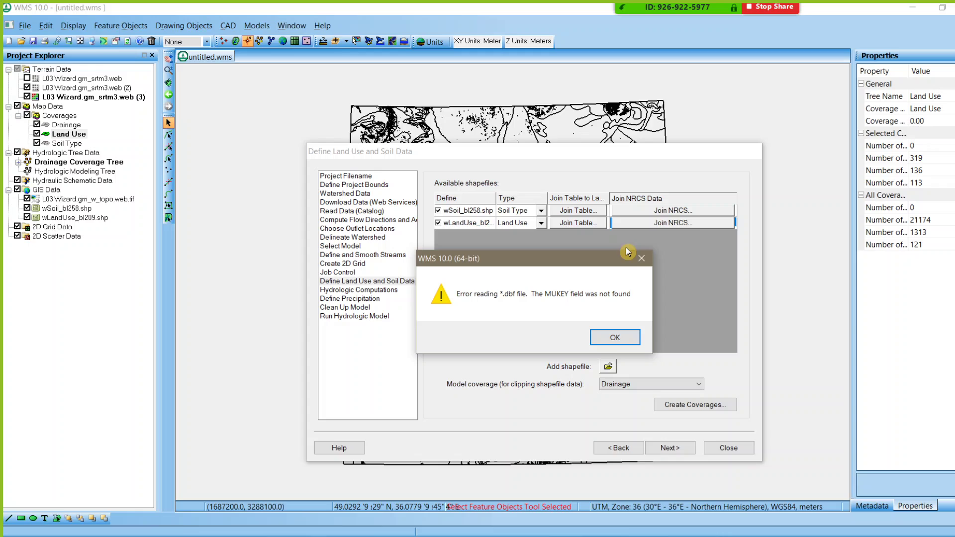
left_click(616, 337)
- Rerun coverage creation, review the Value attribute's mapping choices for Land Use (2), and cancel the land use and soil type mappings
left_click(703, 405)
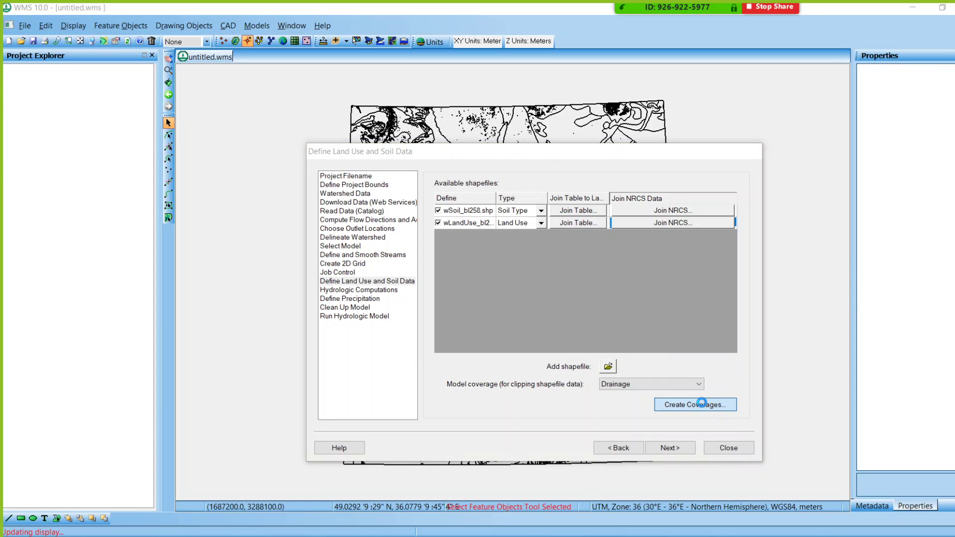
left_click(682, 418)
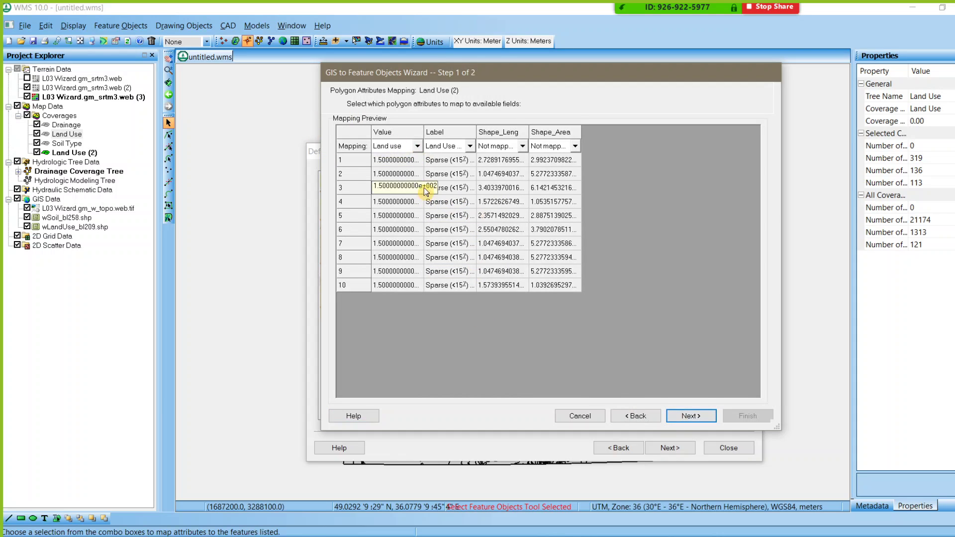
left_click(417, 146)
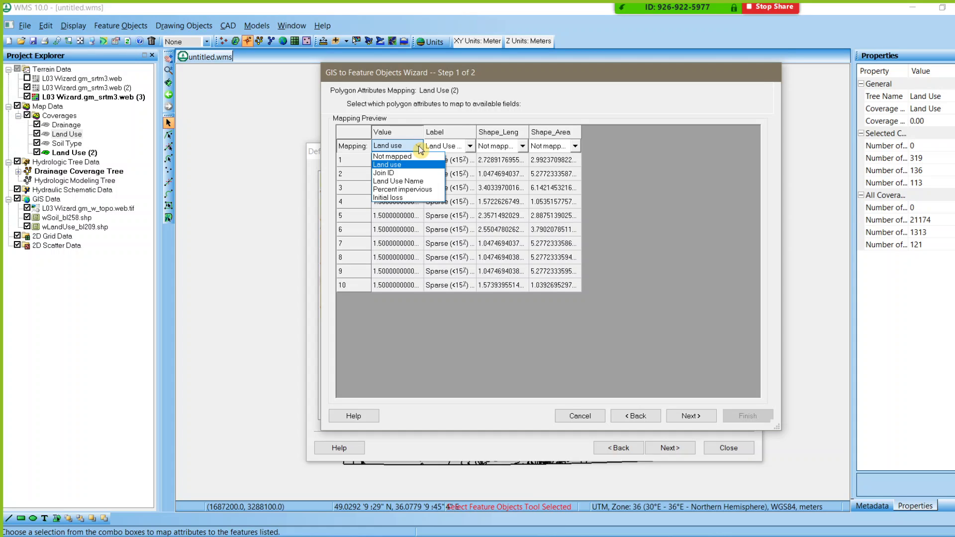
left_click(420, 149)
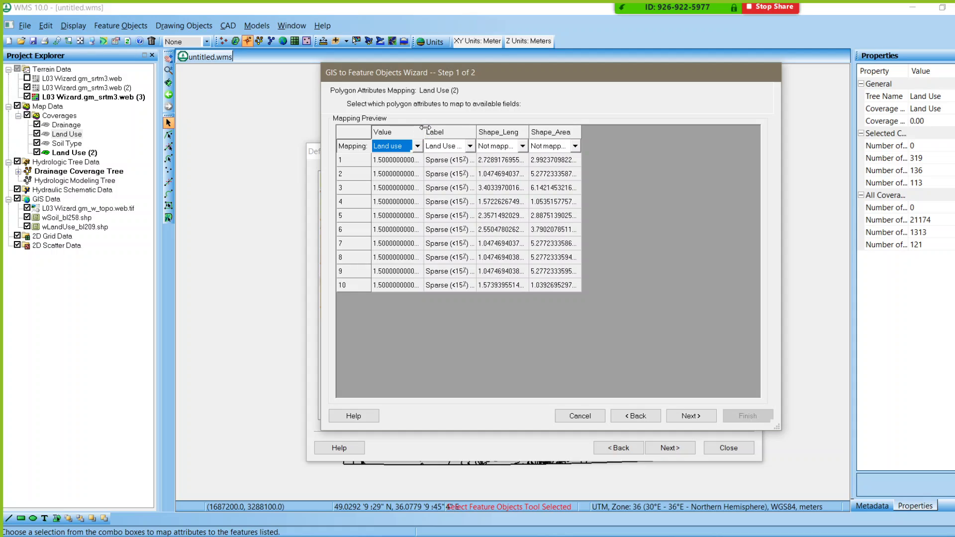
left_click_drag(425, 128, 530, 130)
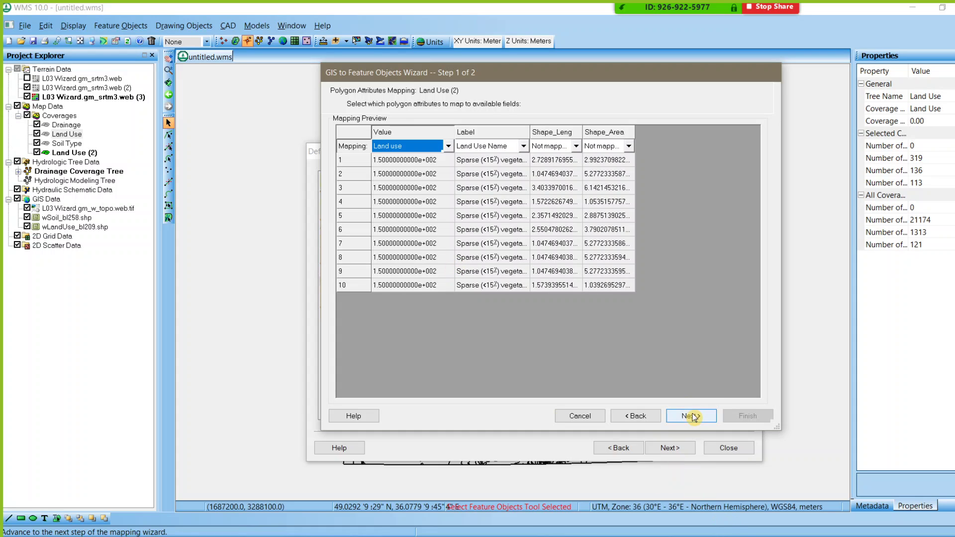
left_click(577, 417)
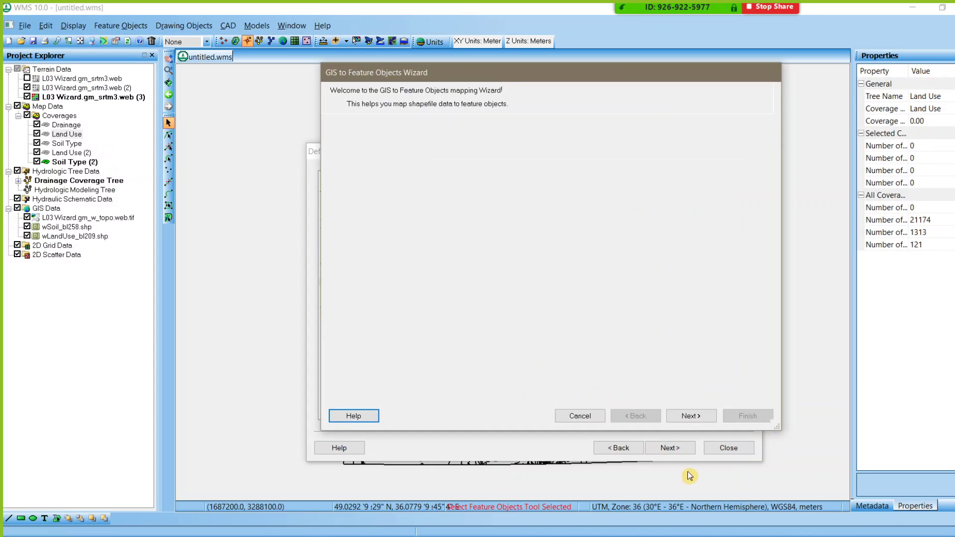
left_click(585, 417)
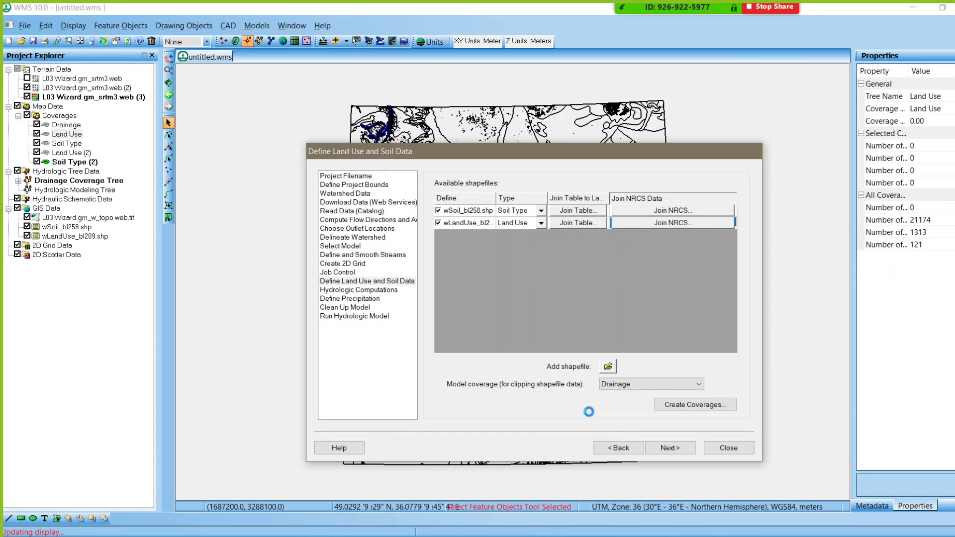
- Delete the duplicate Land Use (2) and Soil Type (2) coverages
left_click(69, 153)
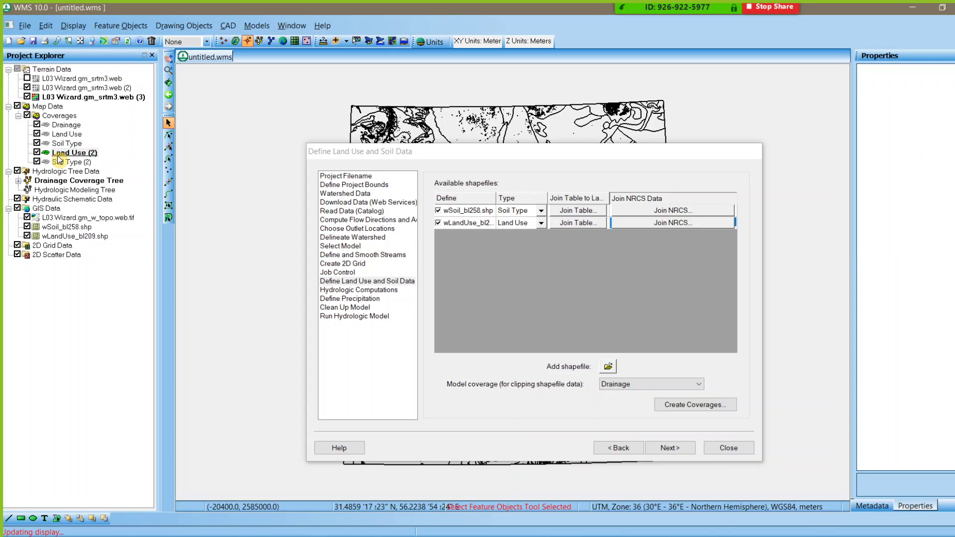
right_click(58, 157)
left_click(365, 434)
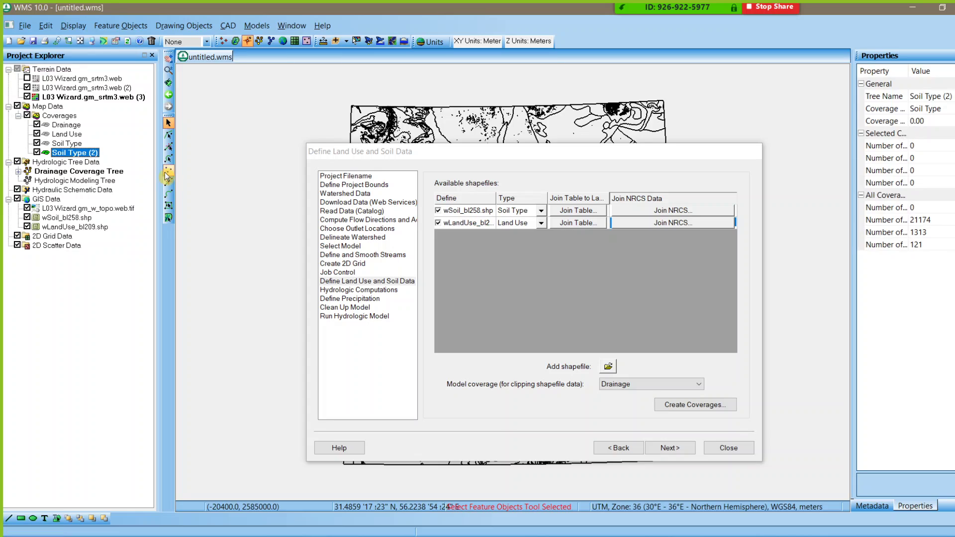
right_click(73, 155)
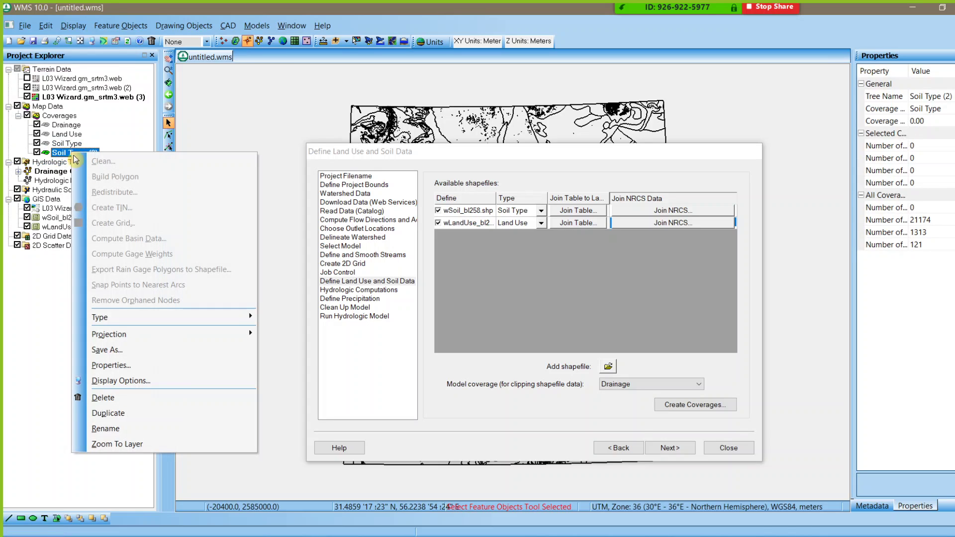
left_click(159, 397)
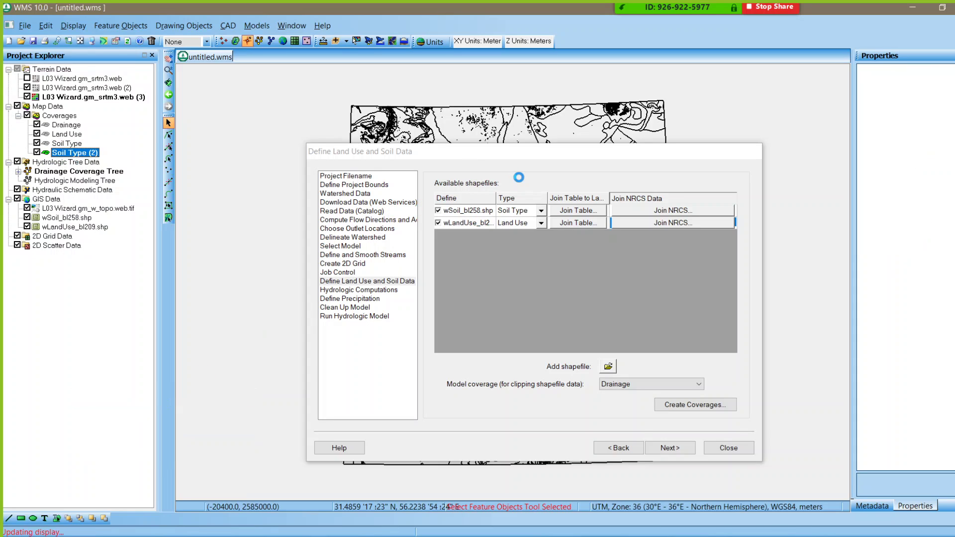
- Open Compute GIS Attributes from the hydrologic modeling module, review the SCS Curve Numbers mapping, and close it without computing
left_click(69, 134)
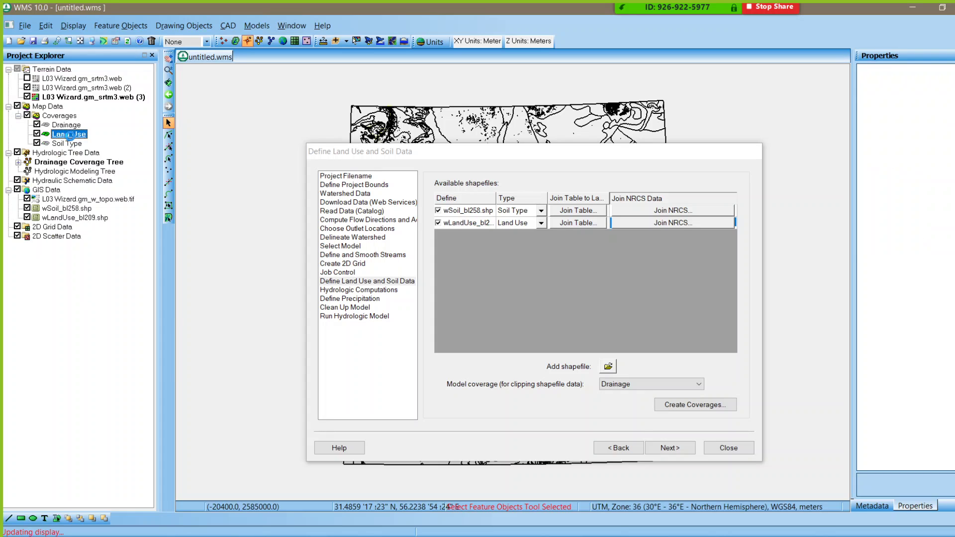
right_click(69, 134)
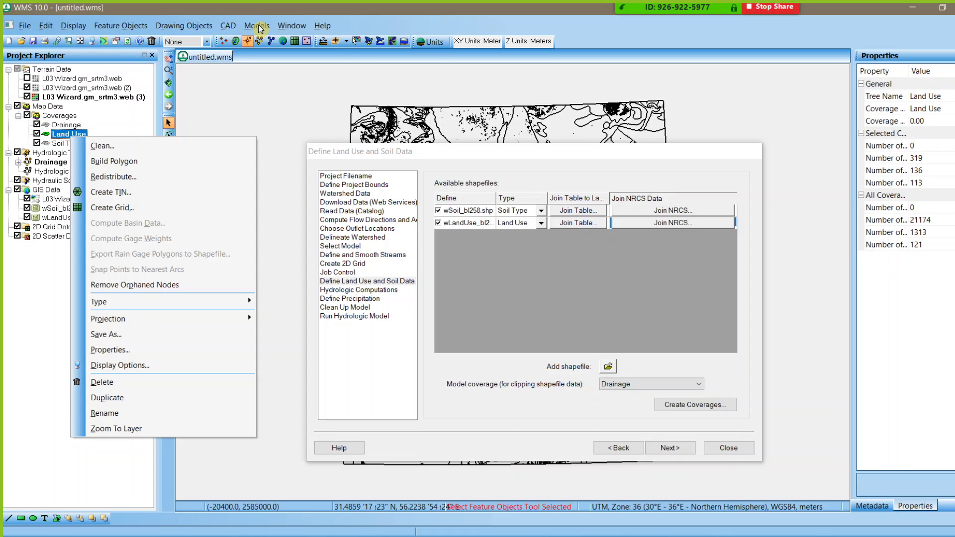
left_click(259, 41)
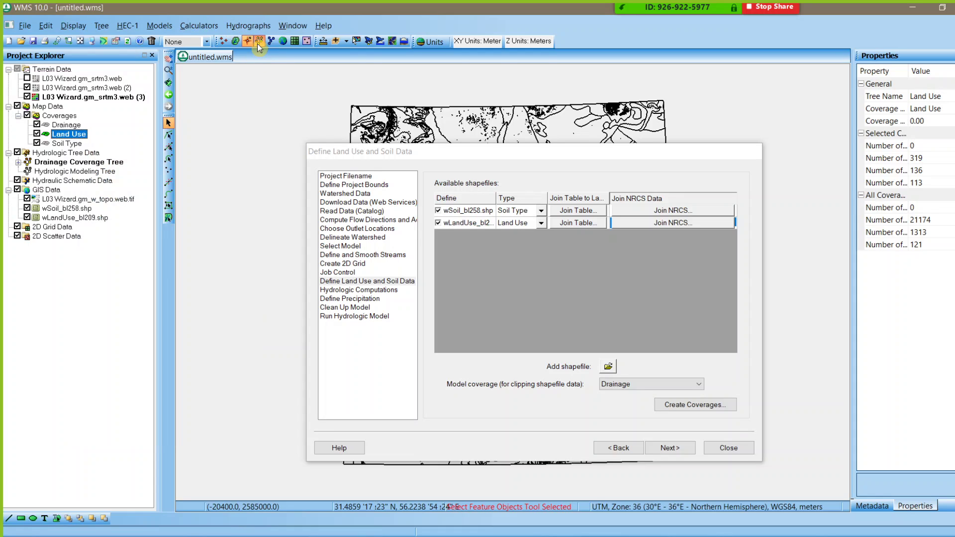
left_click(204, 26)
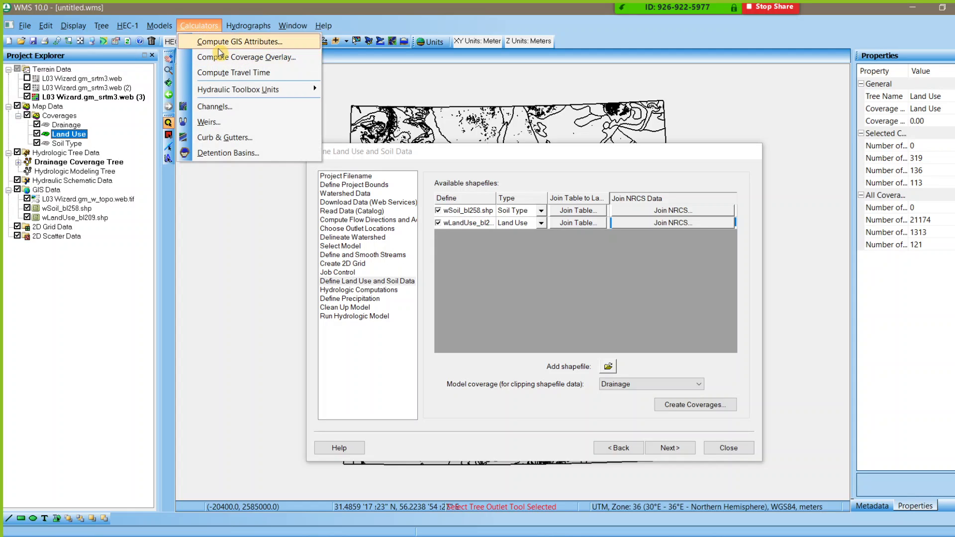
left_click(223, 43)
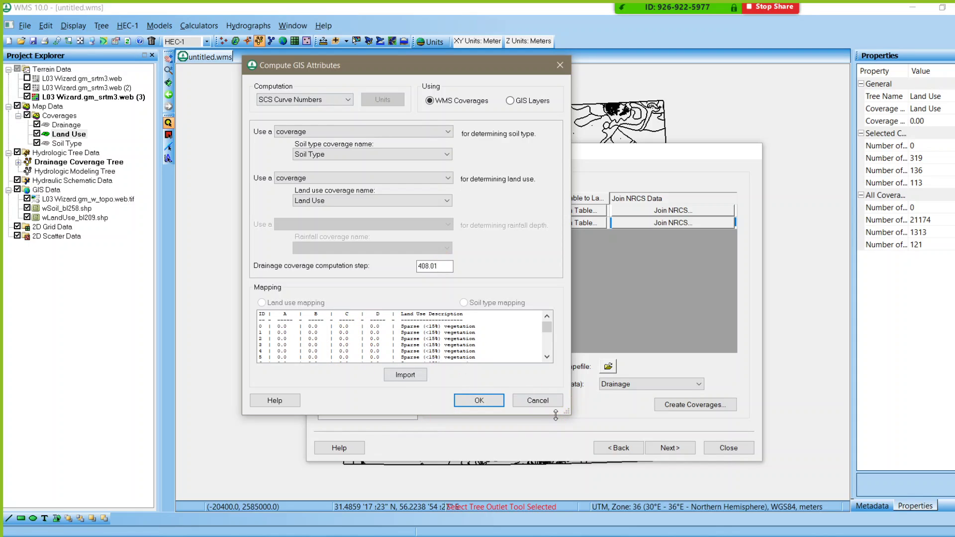
left_click(545, 404)
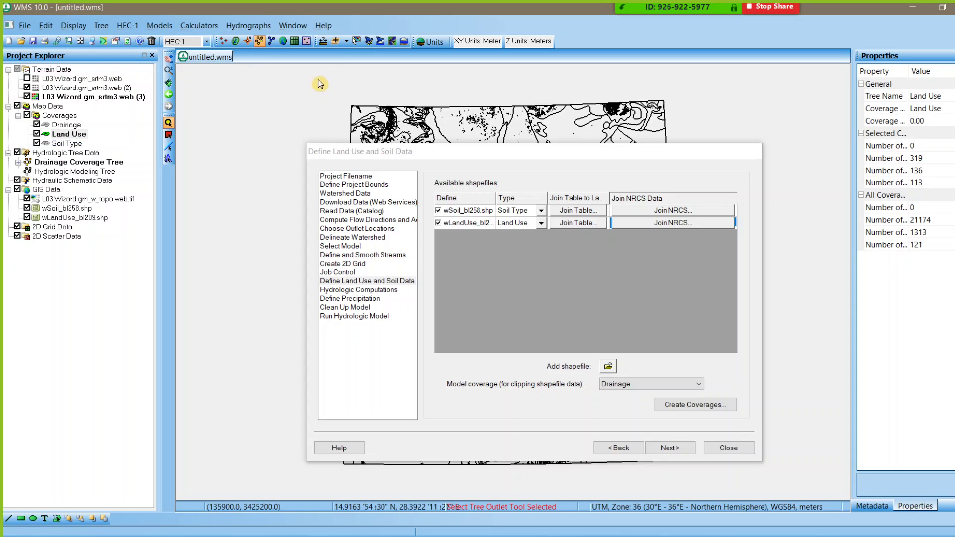
left_click(249, 41)
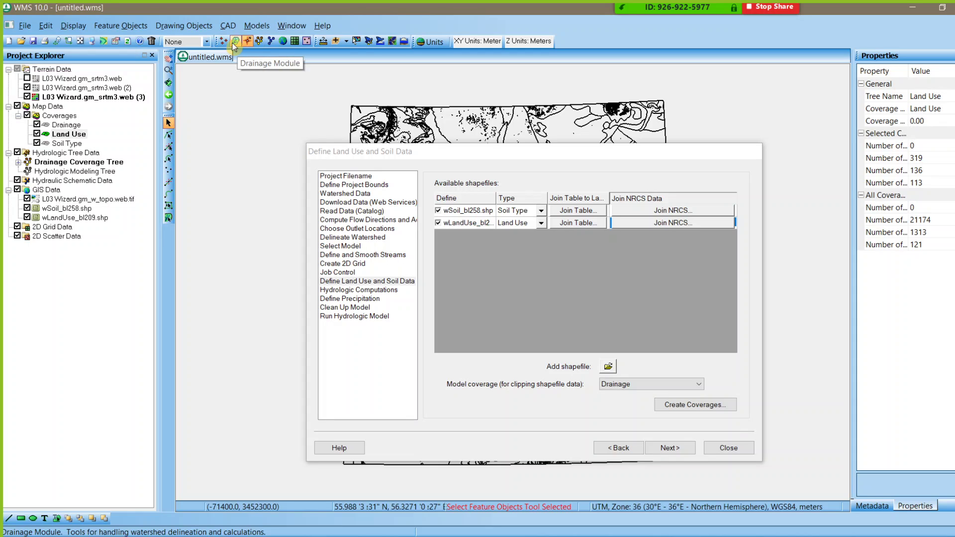
left_click(234, 42)
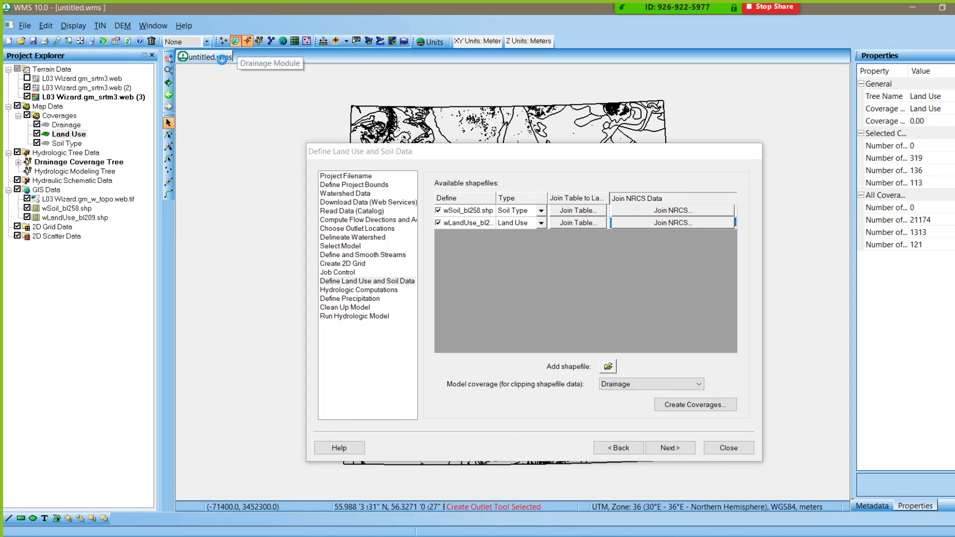
left_click(64, 136)
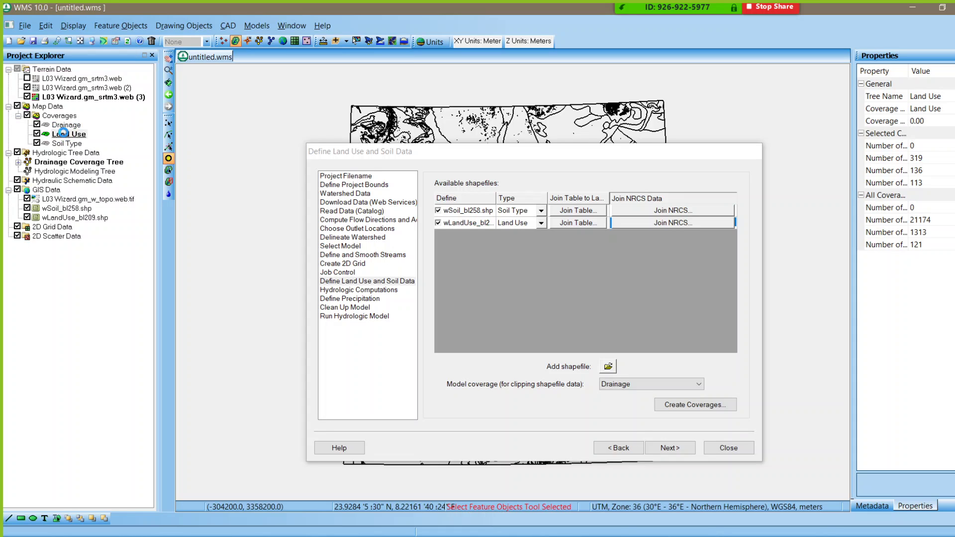
right_click(63, 133)
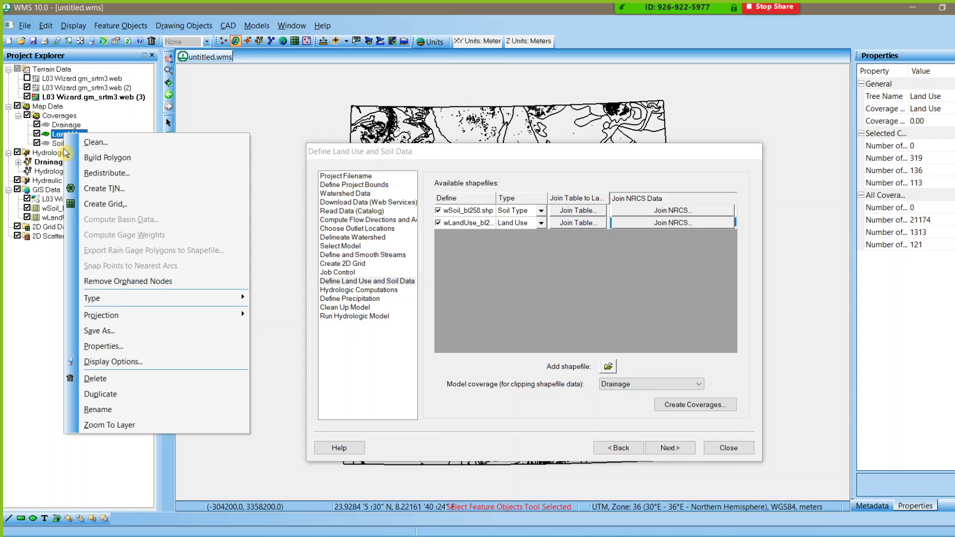
left_click(59, 143)
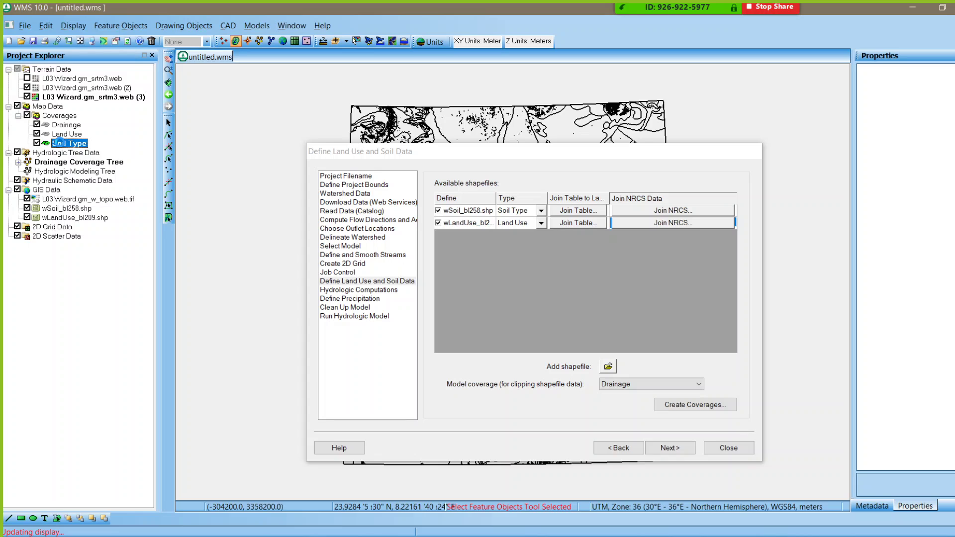
right_click(59, 143)
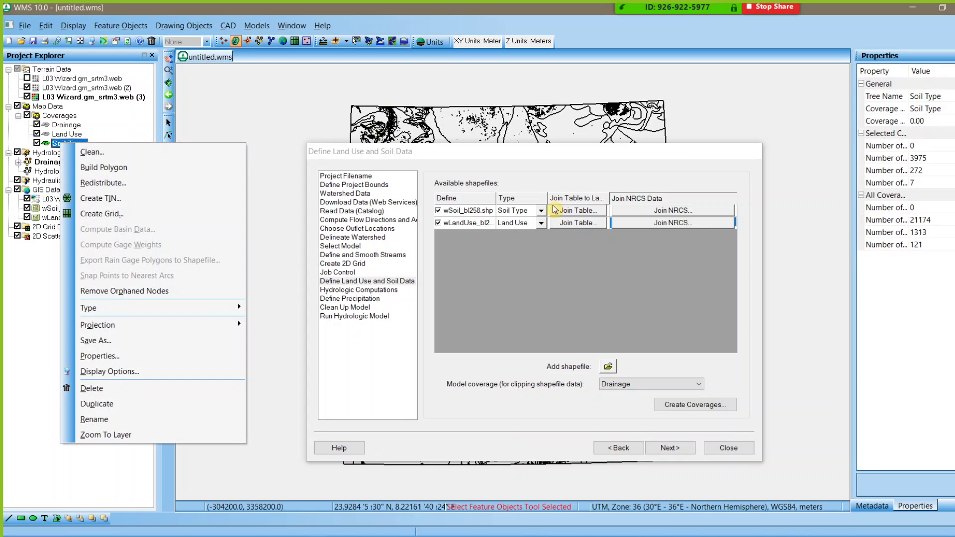
- Move the wizard dialog off the map and zoom in on the delineated watershed area
left_click(668, 163)
left_click_drag(550, 153, 671, 240)
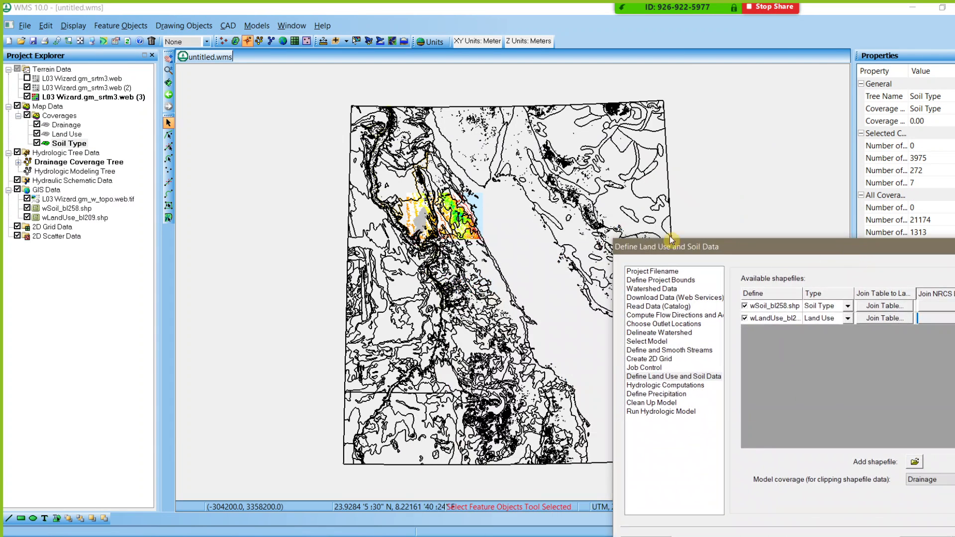
left_click(670, 236)
left_click(168, 69)
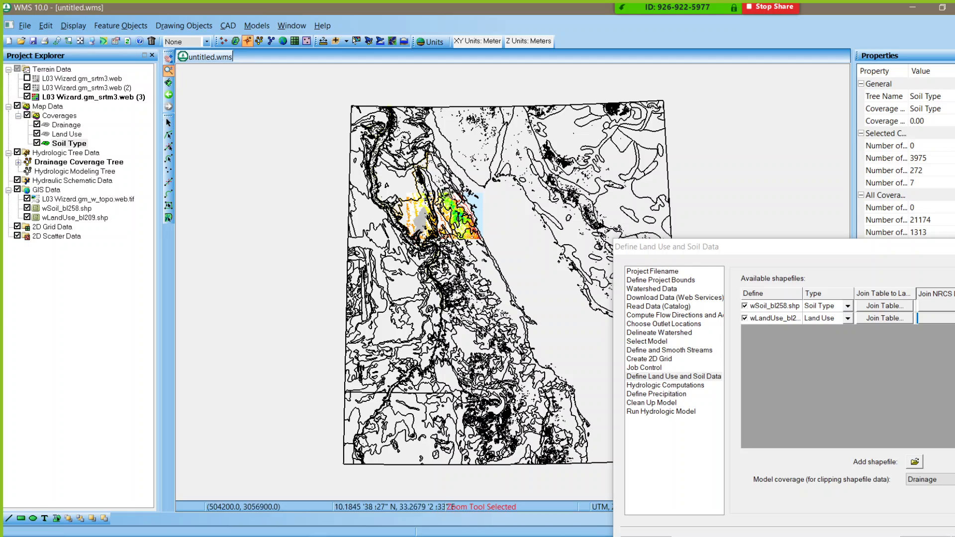
left_click(455, 248)
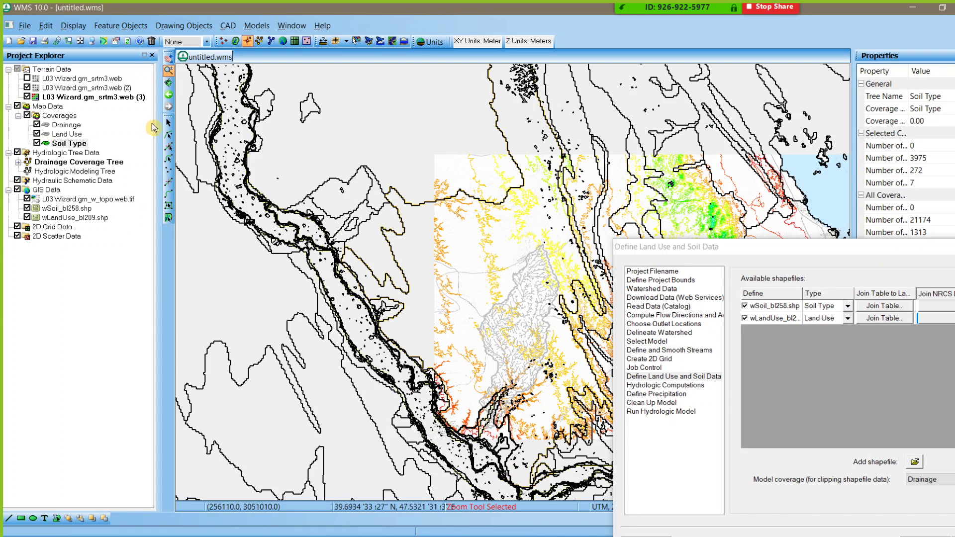
- Activate the Drainage coverage with the feature polygon selection tool, switch to Land Use, and try to select a polygon inside the watershed
left_click(66, 125)
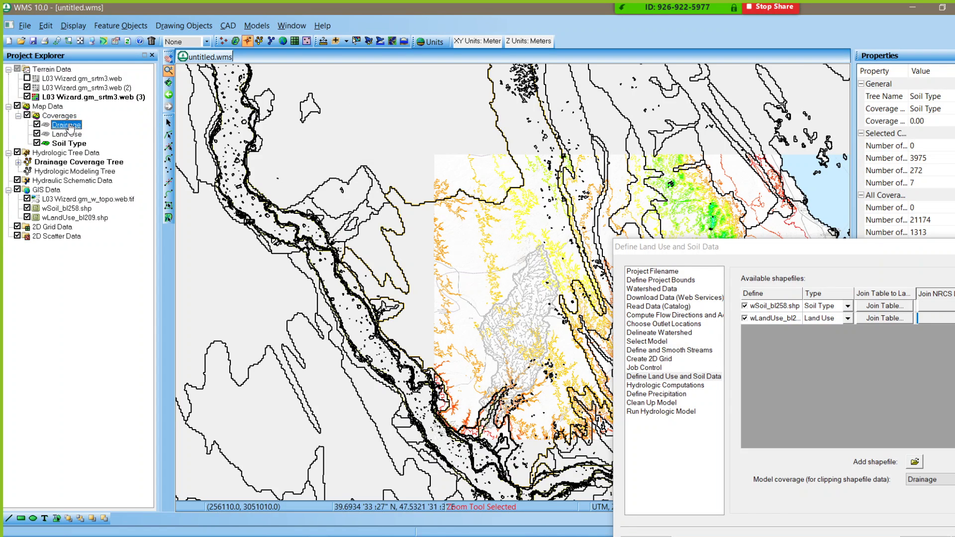
left_click(169, 207)
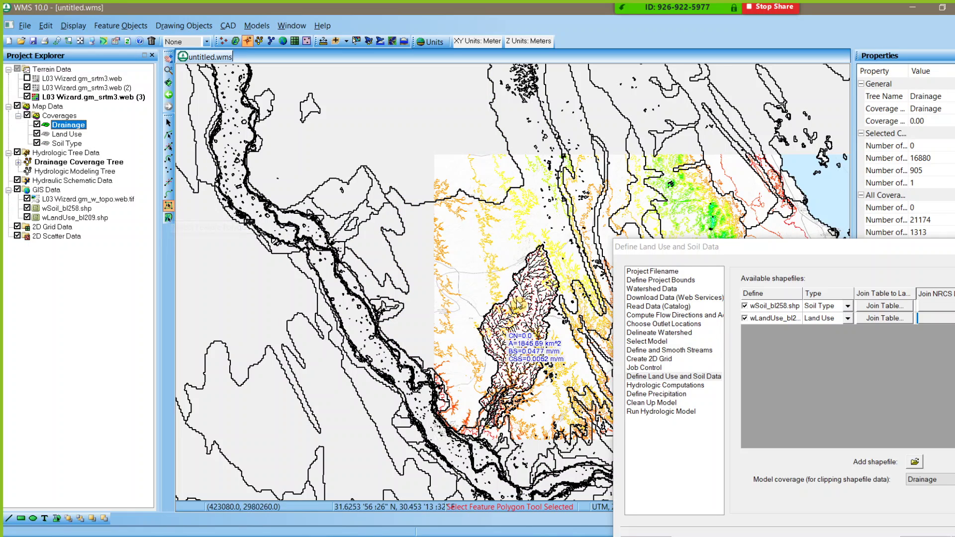
left_click(64, 134)
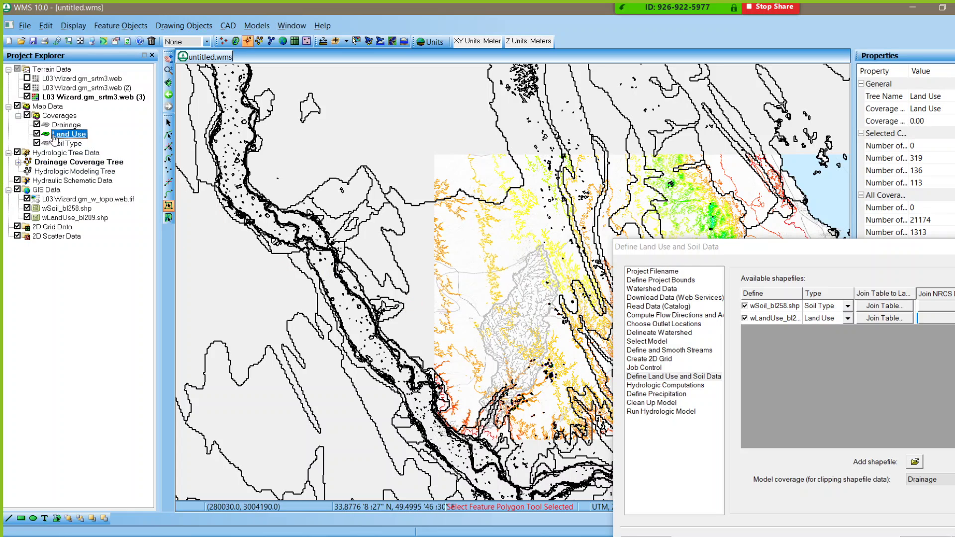
left_click(510, 312)
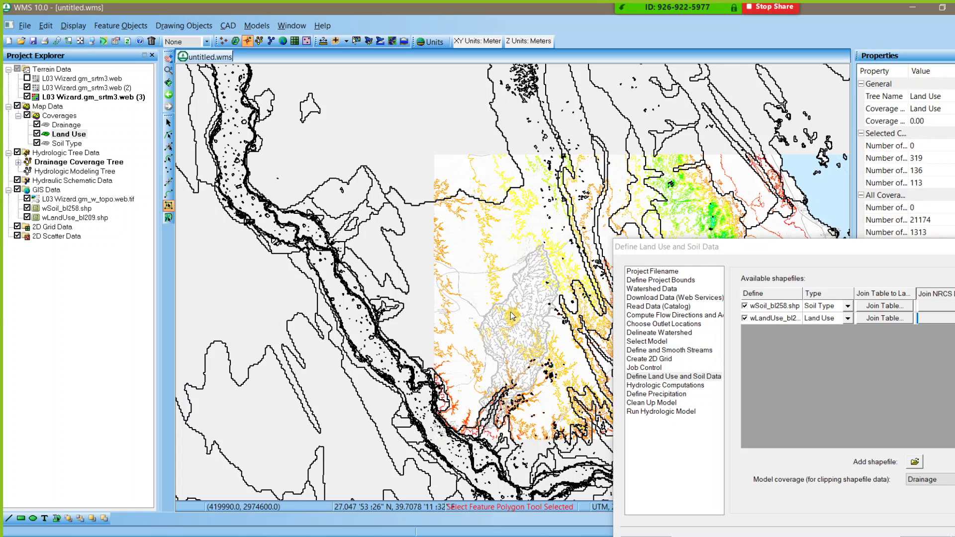
- Hide the Soil Type and Drainage coverages and select the Land Use coverage
left_click(37, 143)
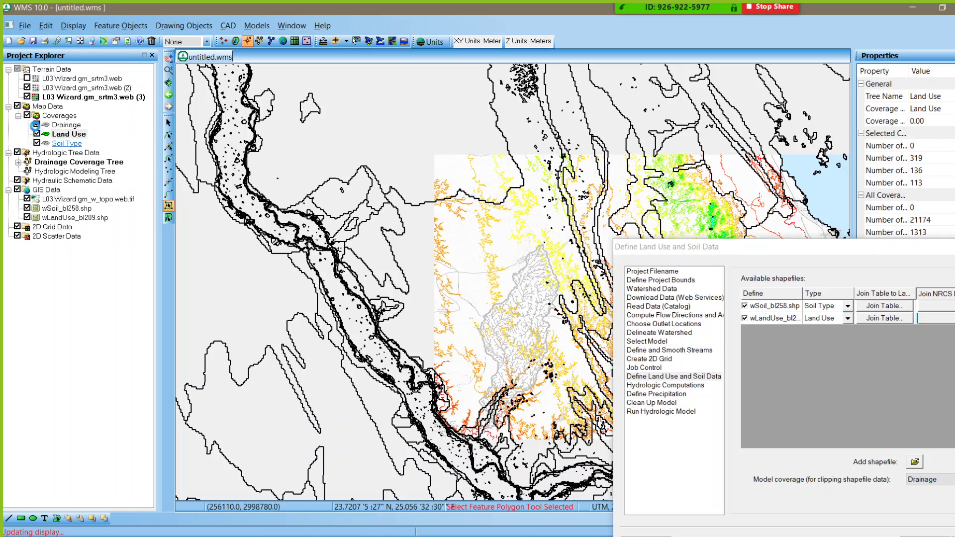
left_click(37, 125)
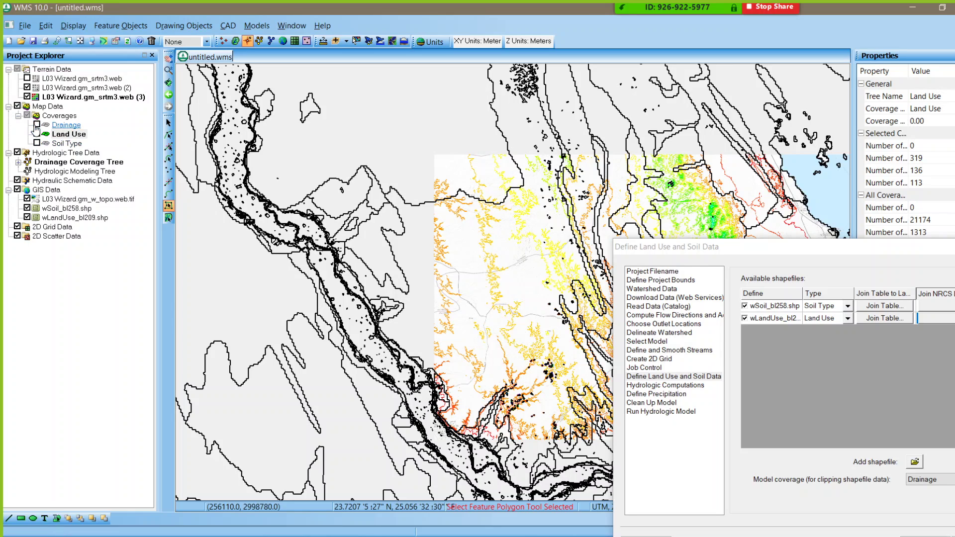
left_click(78, 135)
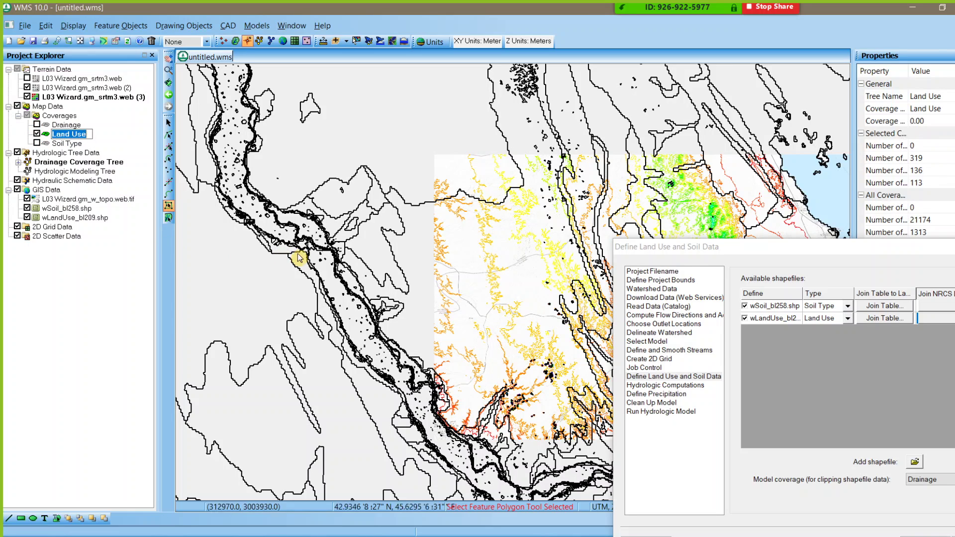
left_click(305, 144)
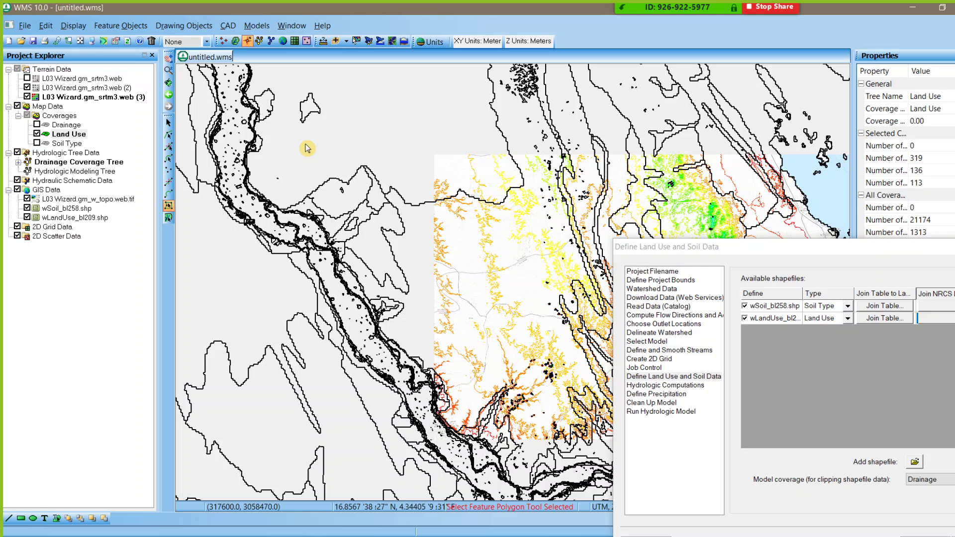
- Build polygons in the Land Use coverage using all of its arcs
left_click(121, 25)
left_click(168, 128)
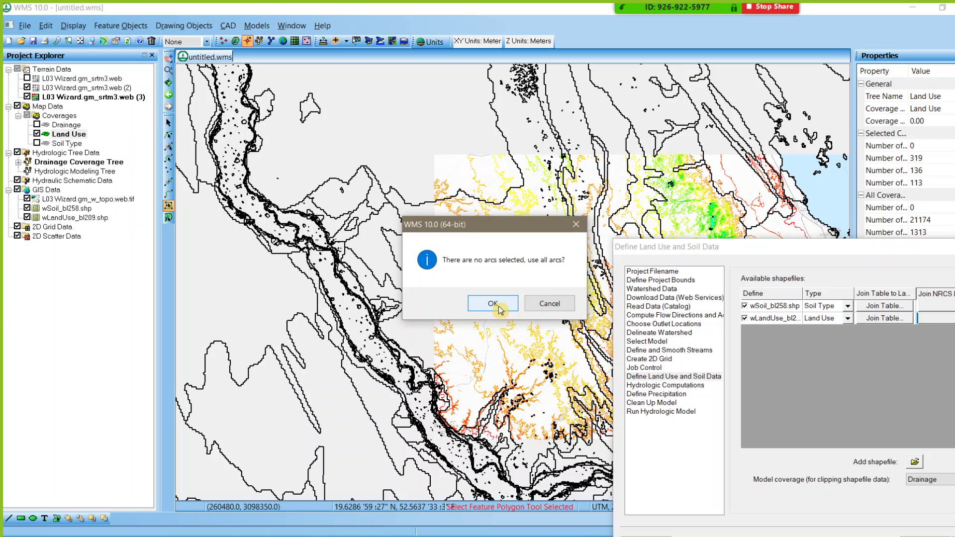
left_click(499, 308)
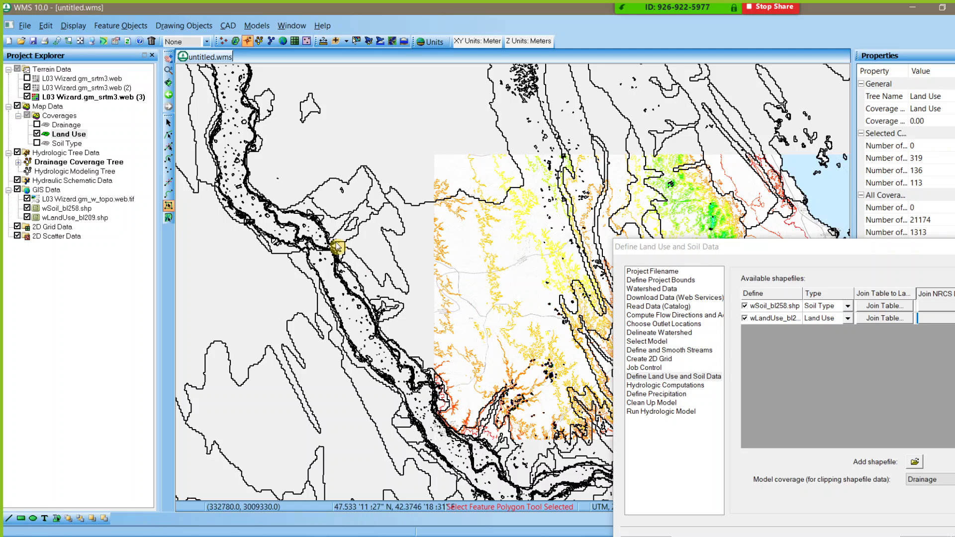
scroll(336, 246, "down", 2)
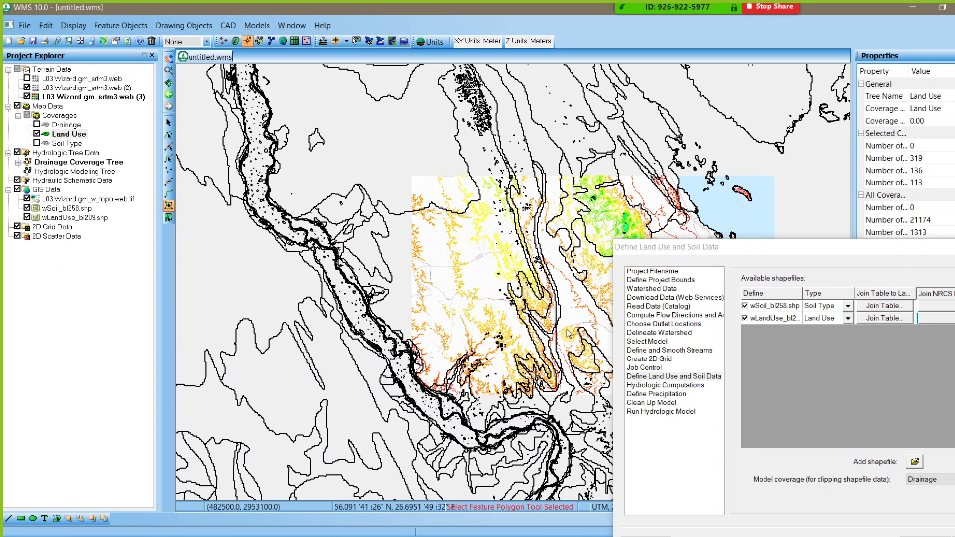
scroll(566, 328, "up", 1)
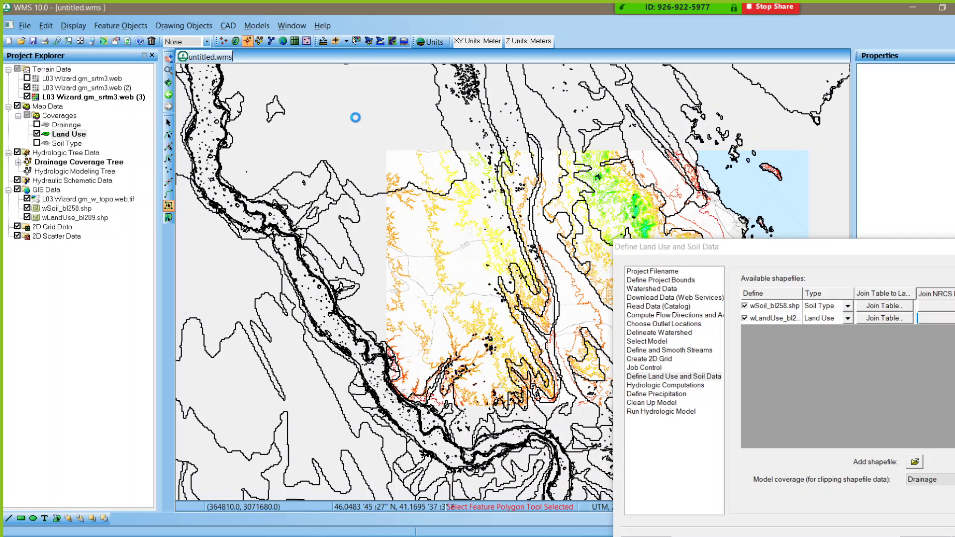
left_click(70, 134)
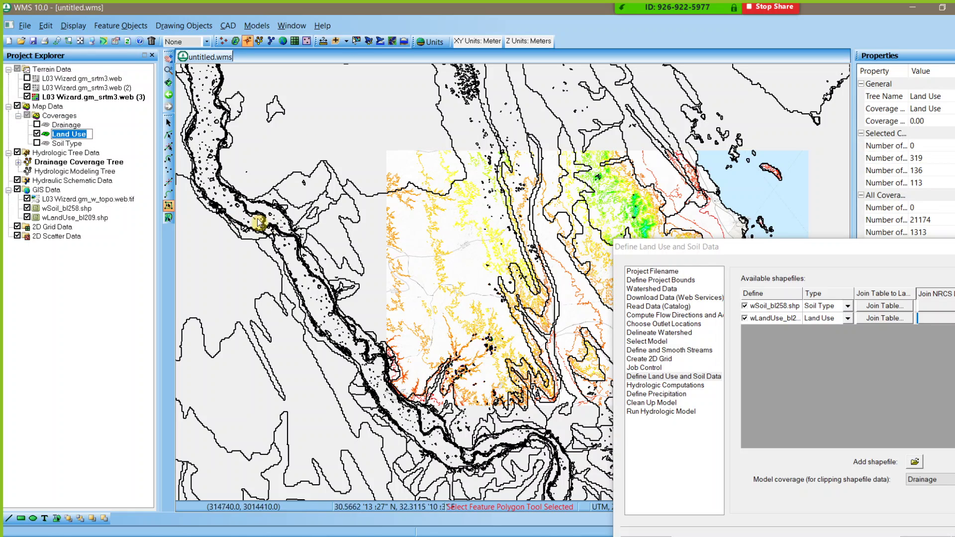
left_click(217, 273)
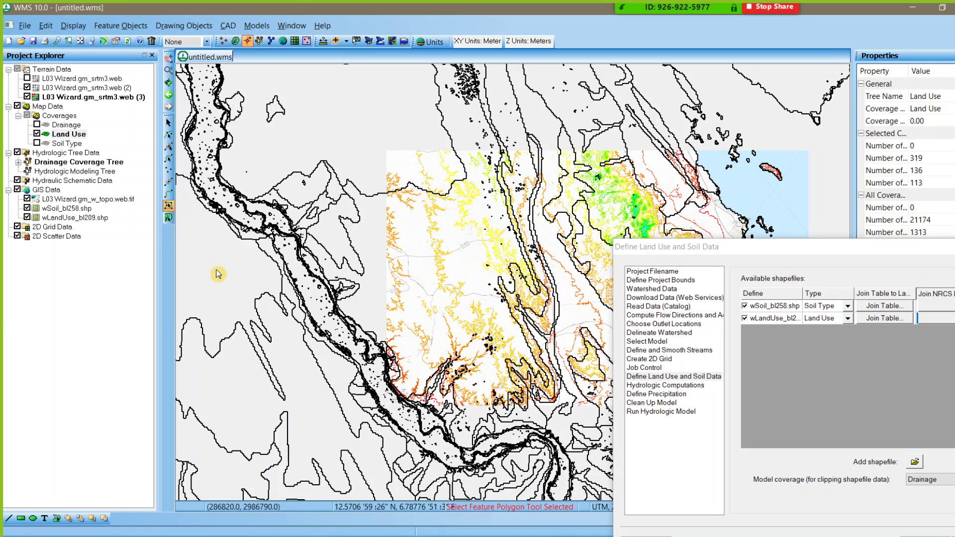
- Hide the Land Use coverage and both the soil and land use shapefiles, display Soil Type, and make it the active coverage
left_click(37, 134)
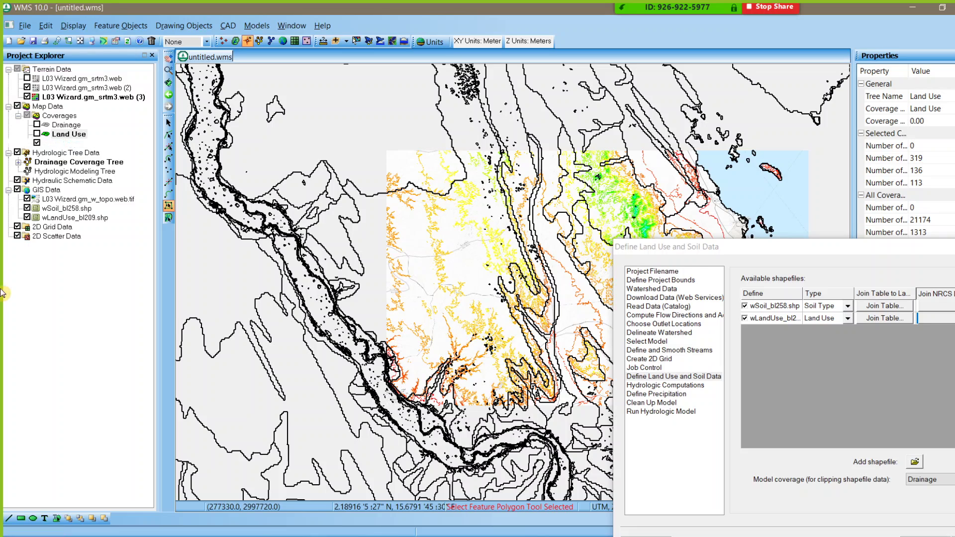
left_click(27, 208)
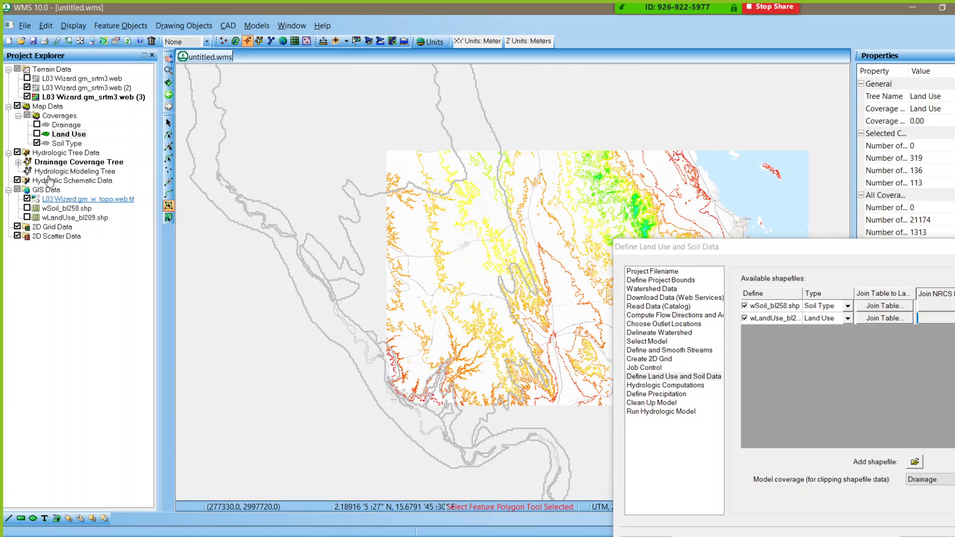
left_click(66, 143)
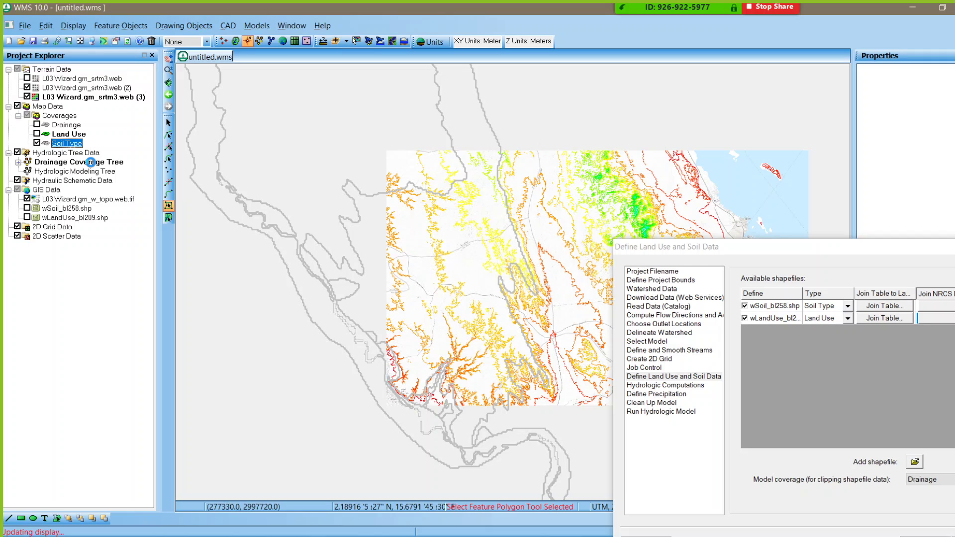
- Open the soil type mapping of the large polygon over the watershed, check its soil IDs and types, and close it
left_click(408, 225)
double_click(408, 225)
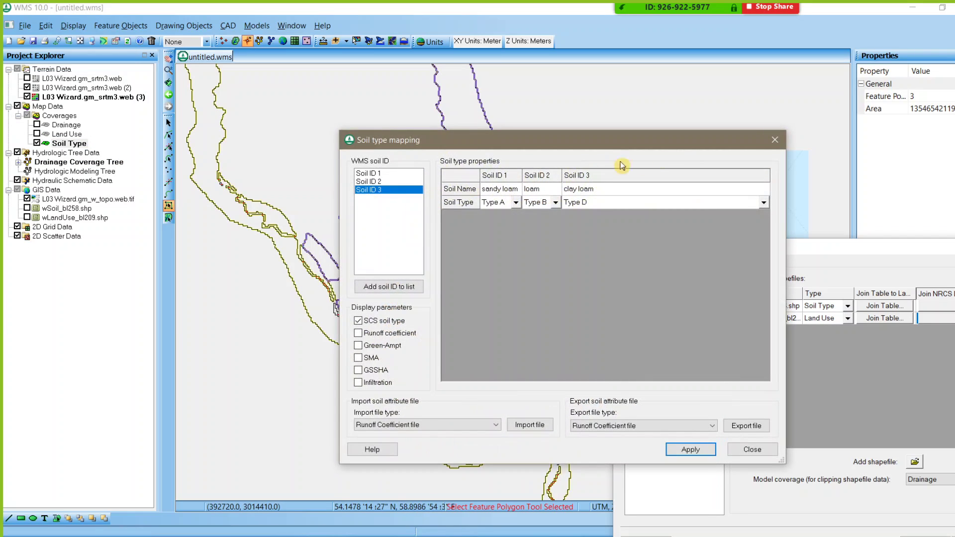
left_click(775, 139)
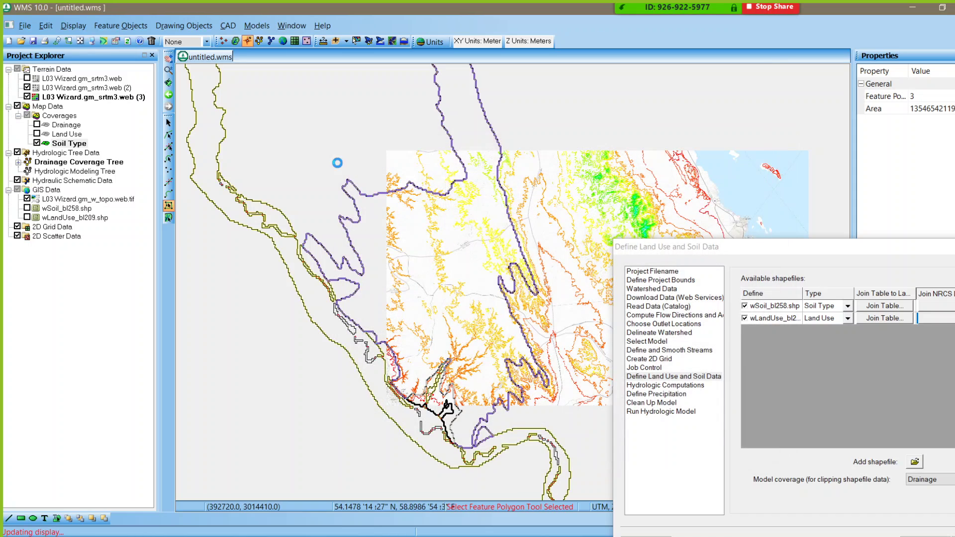
- Hide the Soil Type coverage, display Land Use, and make it the active coverage
left_click(36, 143)
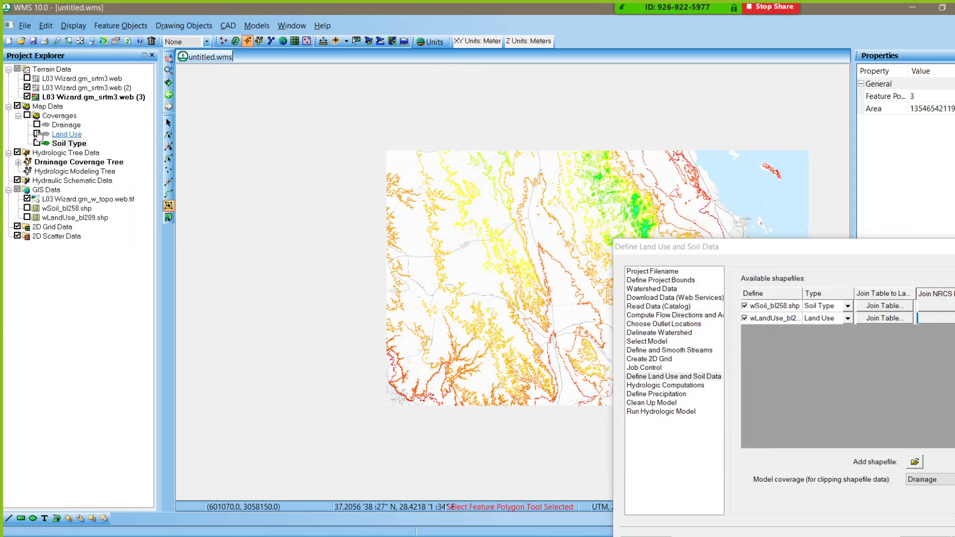
left_click(37, 133)
left_click(67, 133)
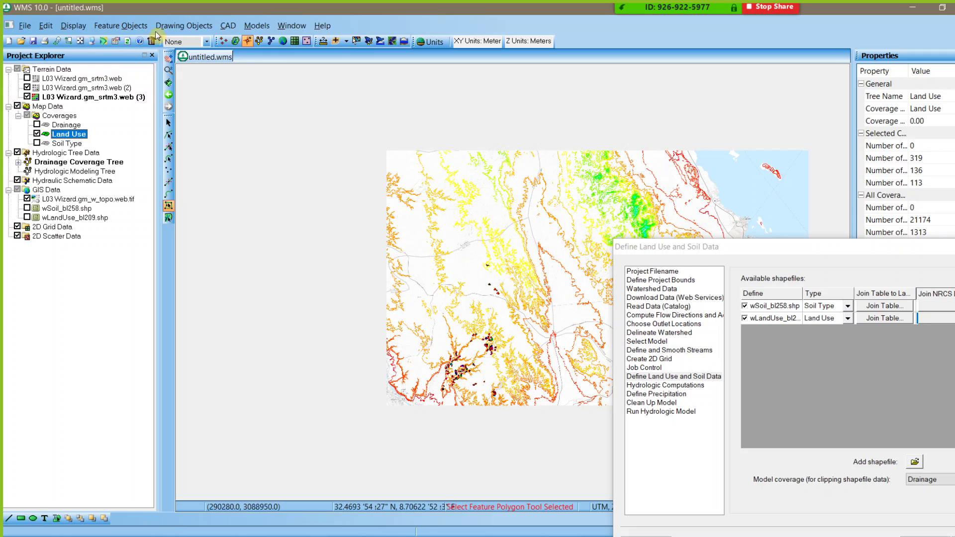
- Open the land use mapping of the small rectangular polygon and inspect the SCS curve number entries for Land ID 0 and 1
left_click(169, 71)
left_click_drag(515, 268, 432, 403)
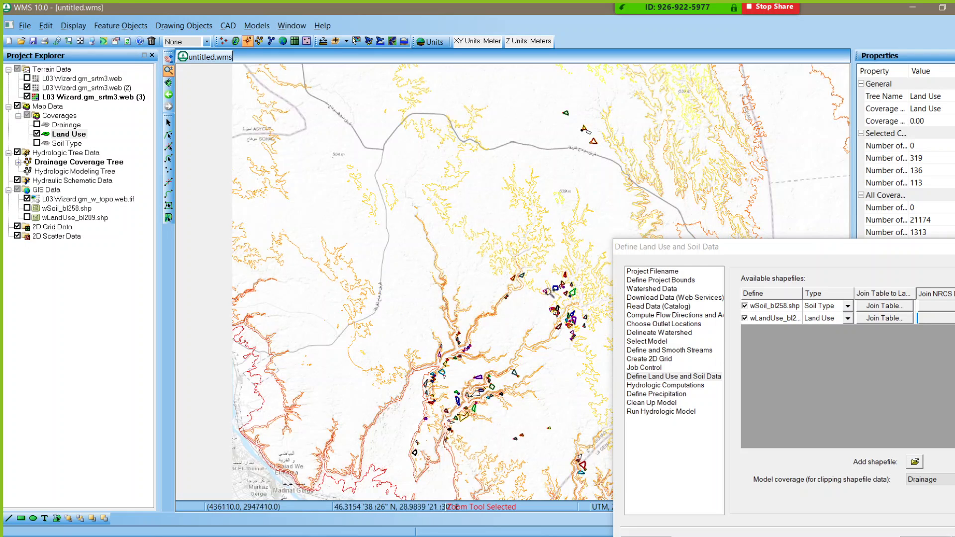
left_click_drag(598, 261, 526, 346)
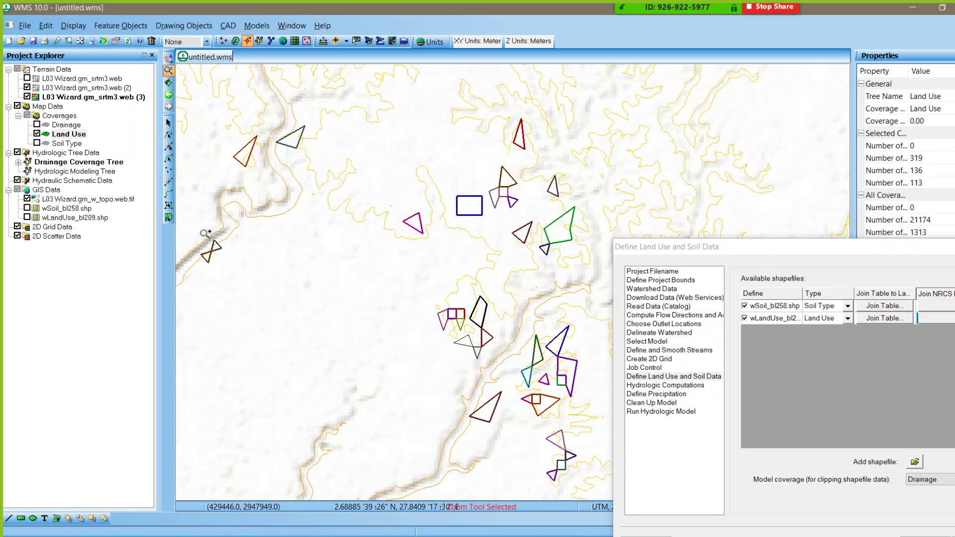
left_click(168, 207)
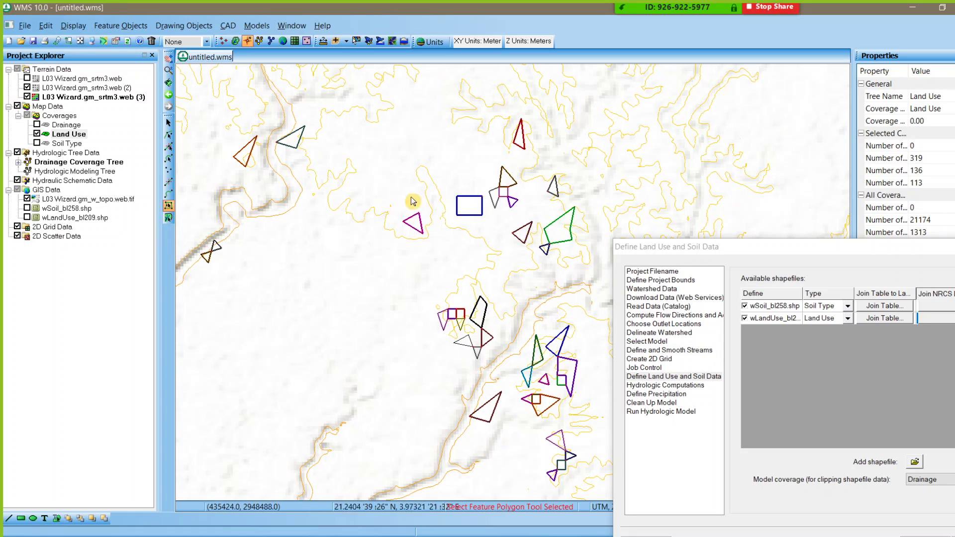
double_click(465, 208)
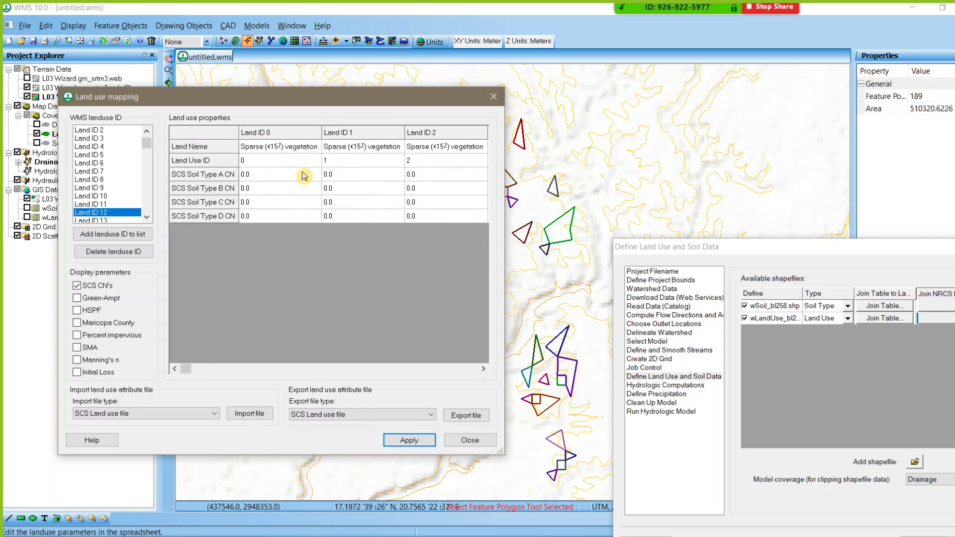
left_click(251, 174)
left_click(339, 215)
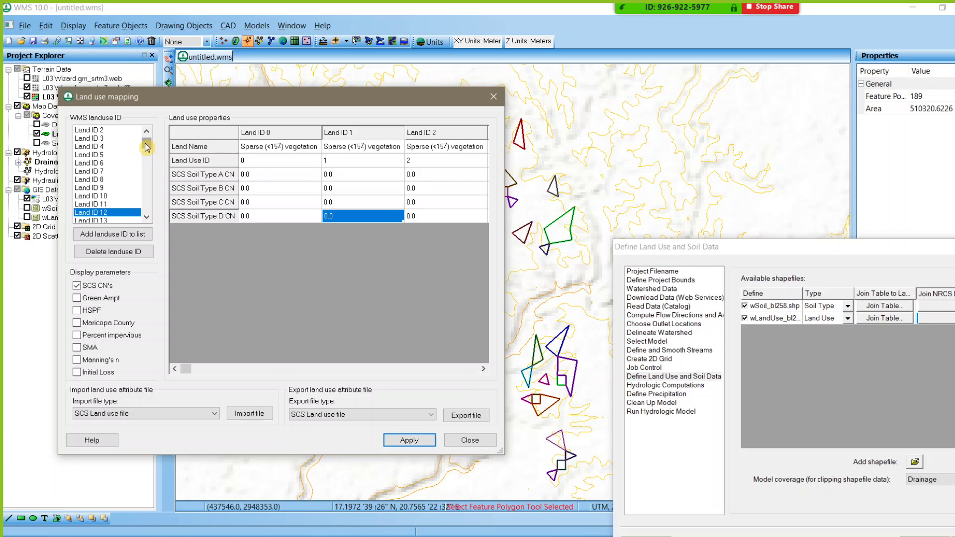
- Look through the WMS land use ID list to its end and back, and close the mapping without applying
scroll(109, 169, "down", 5)
left_click_drag(146, 147, 146, 206)
left_click(120, 193)
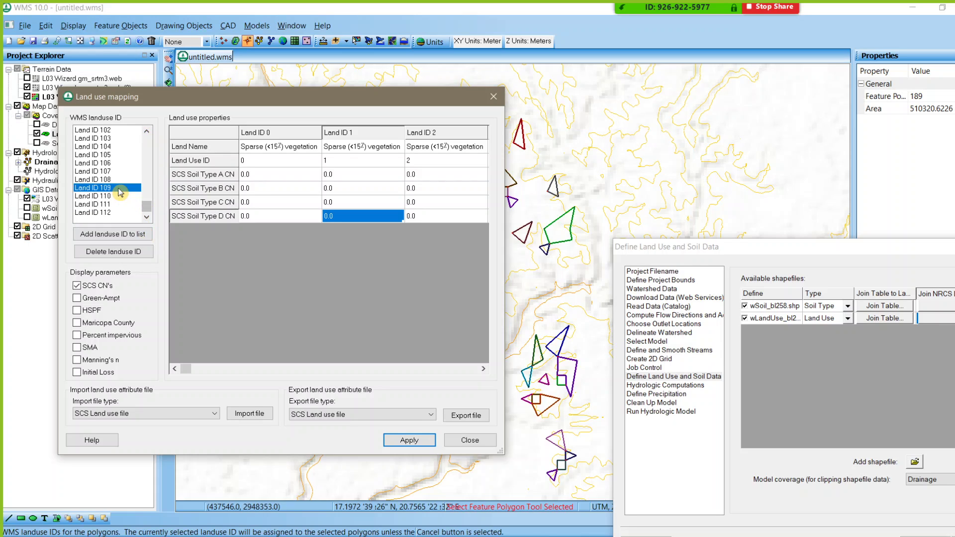
scroll(120, 172, "up", 7)
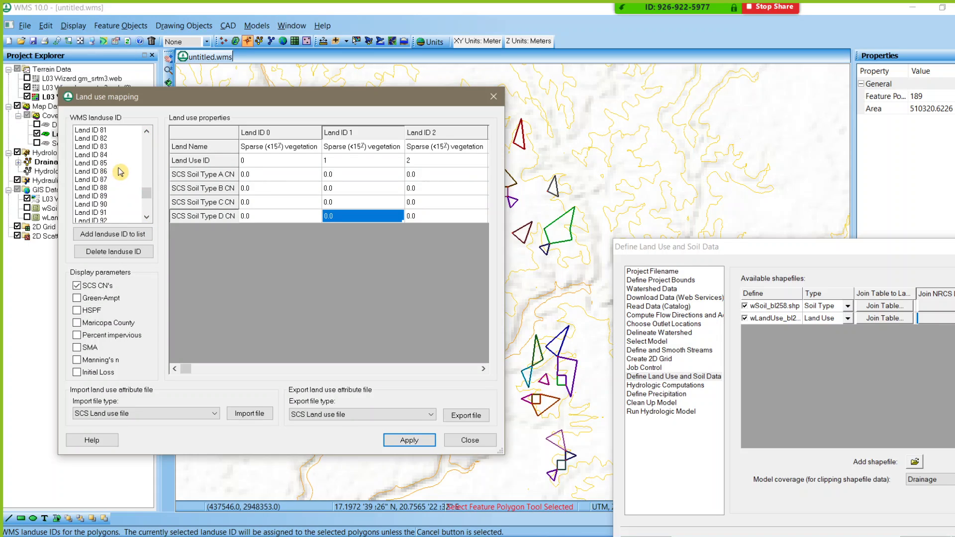
left_click(119, 171)
scroll(120, 172, "up", 10)
left_click(120, 146)
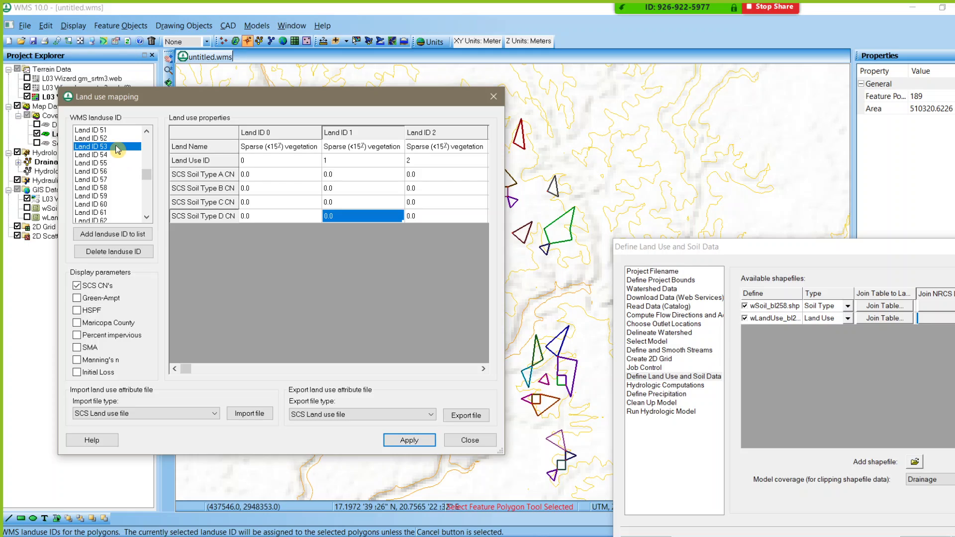
left_click(473, 444)
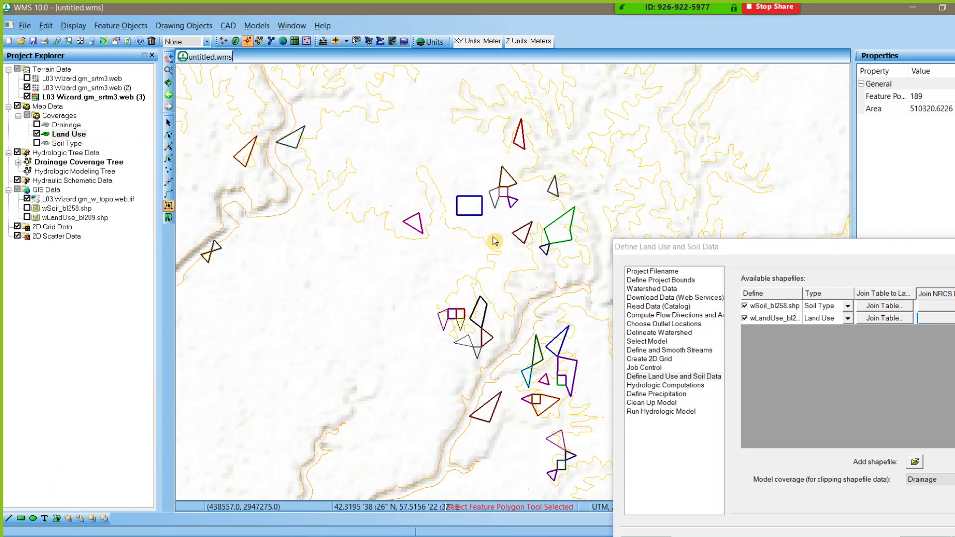
- Hide the Land Use coverage and display the wLandUse_bl209.shp layer in its place
left_click(37, 134)
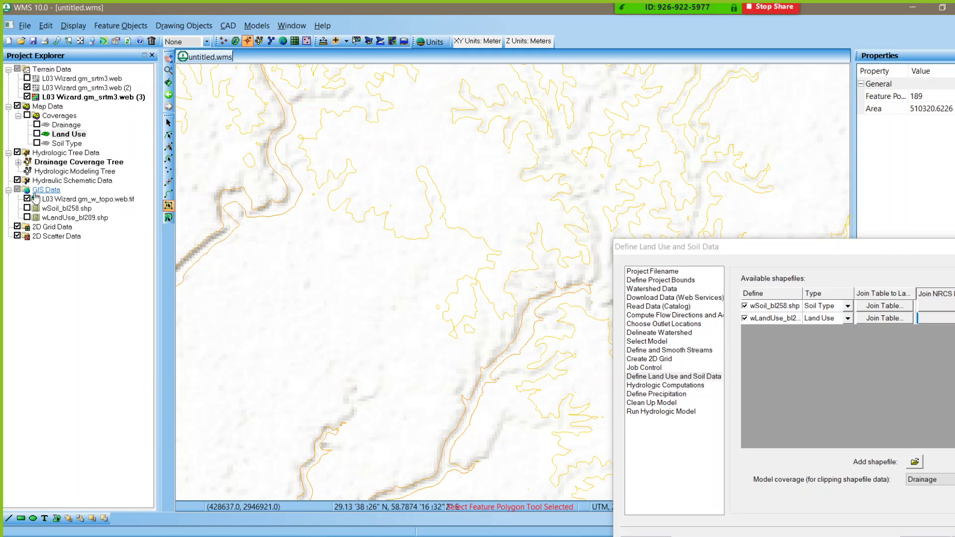
left_click(27, 217)
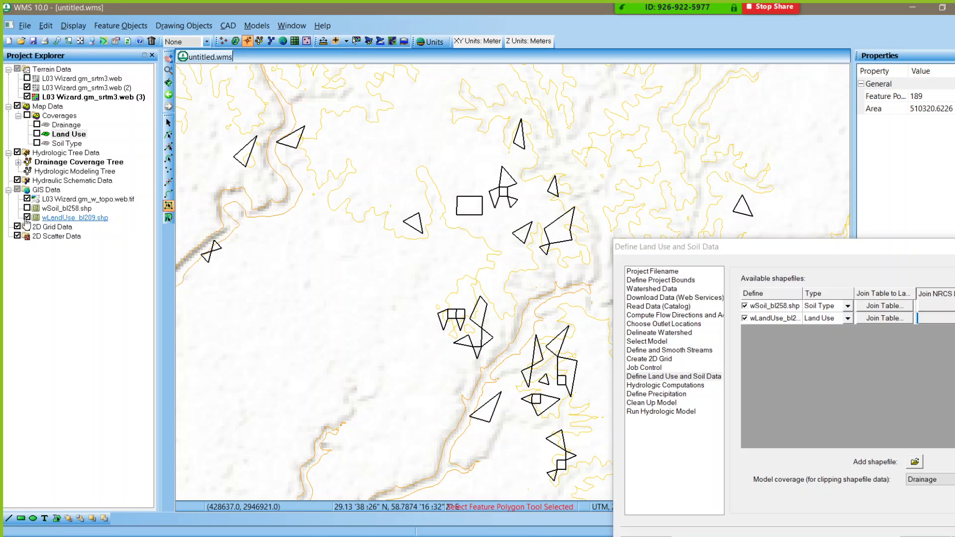
- Examine the extent of the land use shapefile polygons across the terrain area and along the river valley
scroll(427, 254, "down", 5)
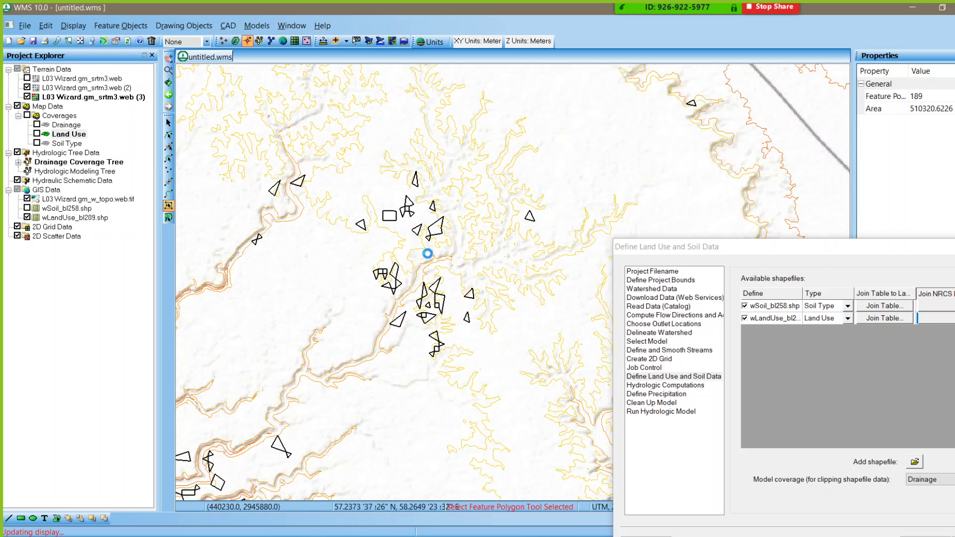
scroll(427, 254, "down", 1)
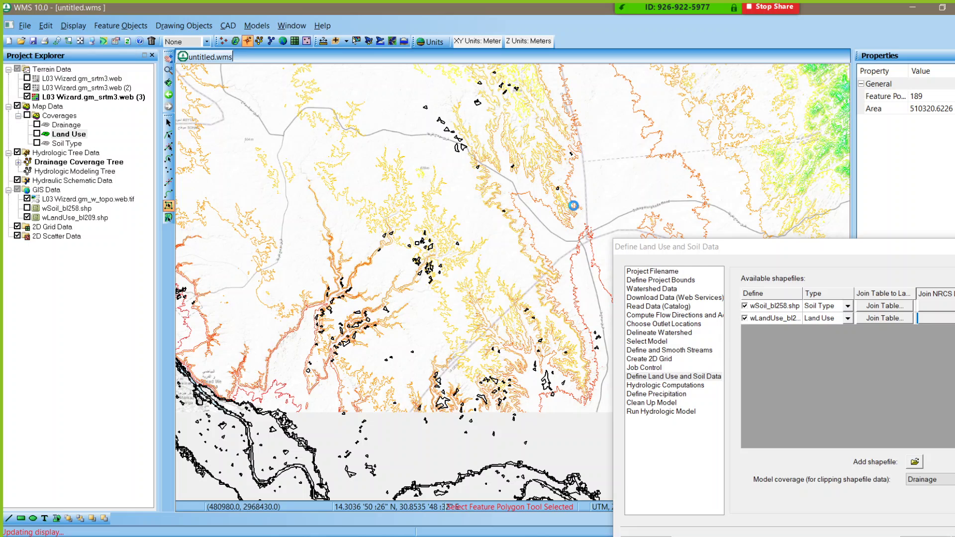
scroll(572, 203, "down", 1)
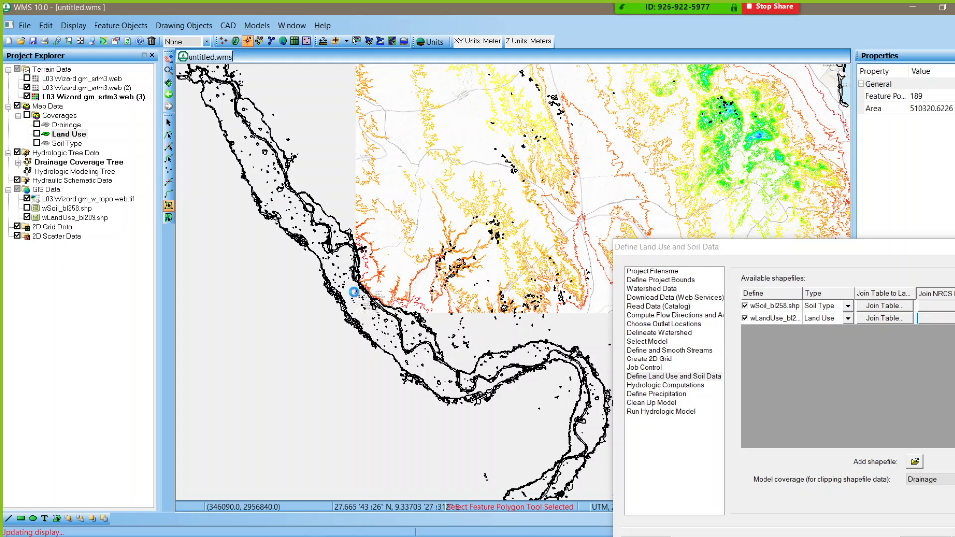
scroll(402, 351, "up", 1)
scroll(402, 351, "up", 1)
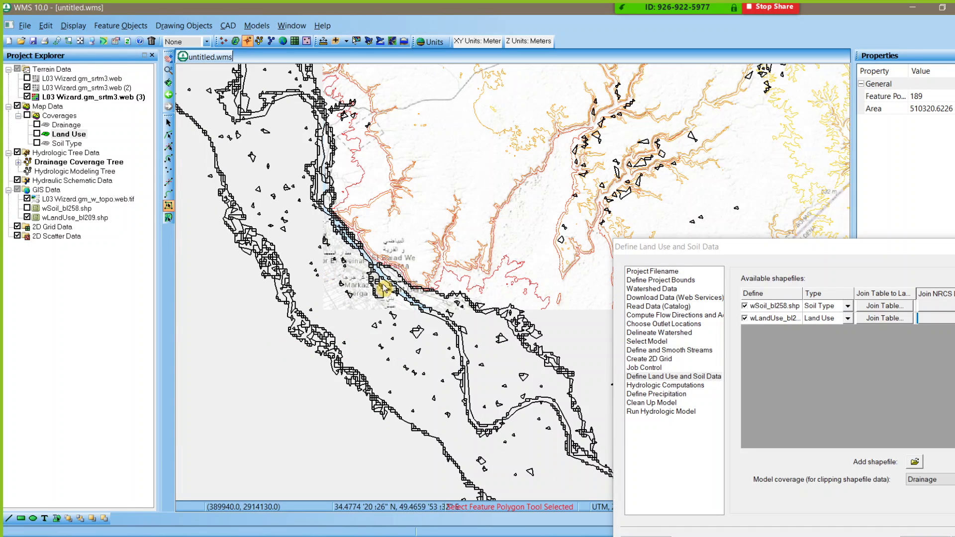
scroll(302, 263, "down", 1)
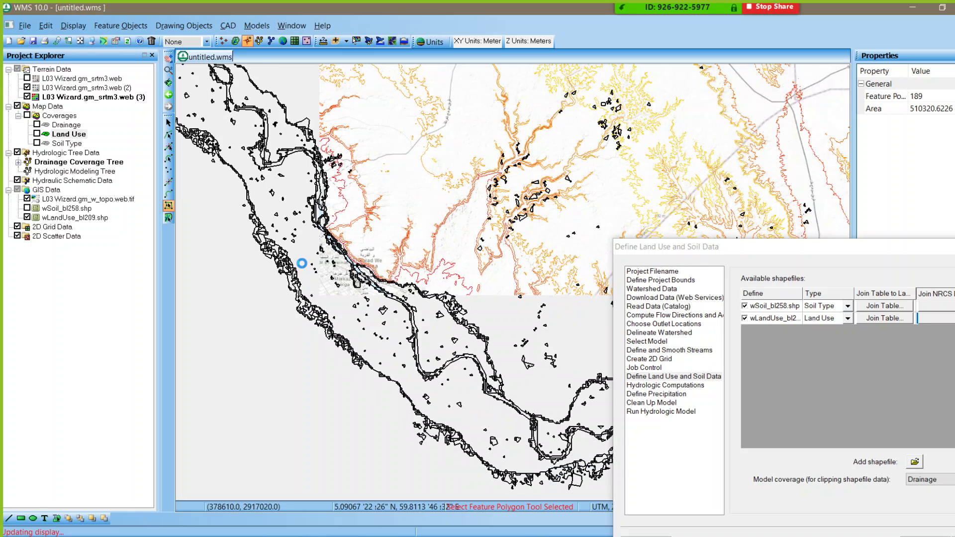
scroll(302, 263, "down", 1)
scroll(554, 173, "down", 1)
scroll(495, 124, "down", 1)
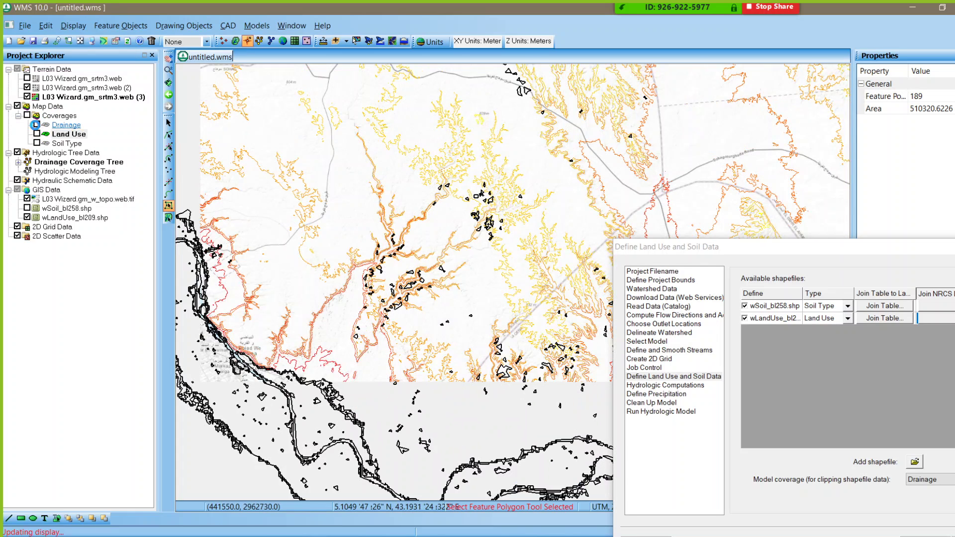
- Display the Drainage coverage and make it the active coverage in the Map Module
left_click(35, 125)
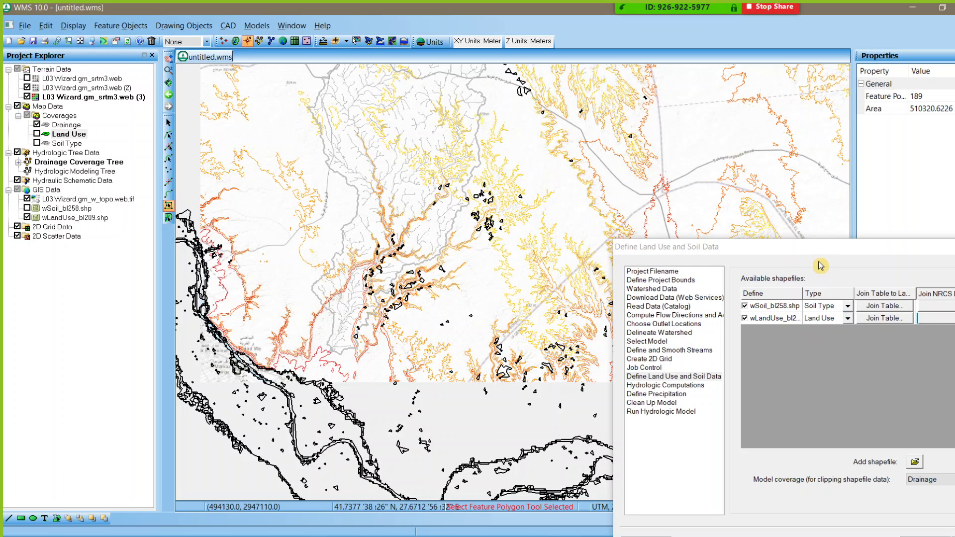
left_click(60, 122)
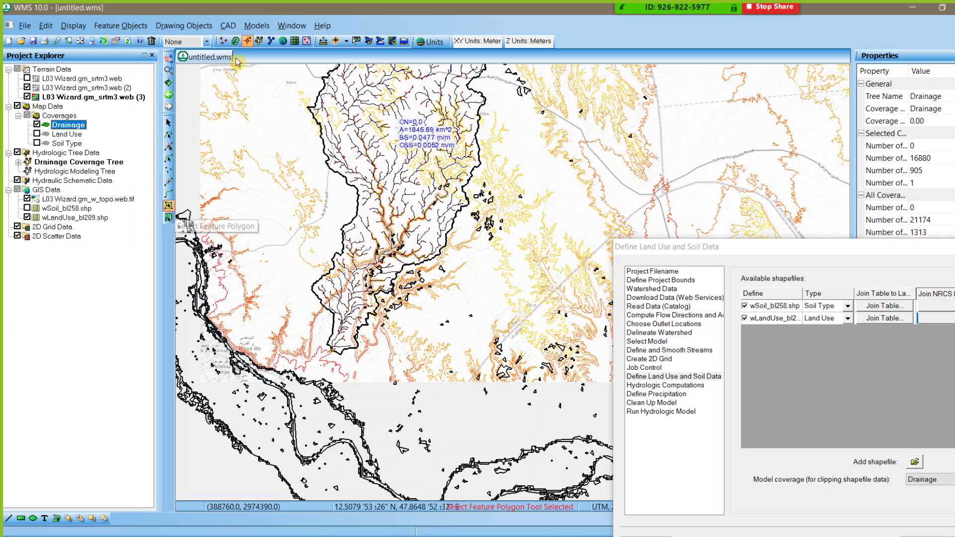
left_click(235, 41)
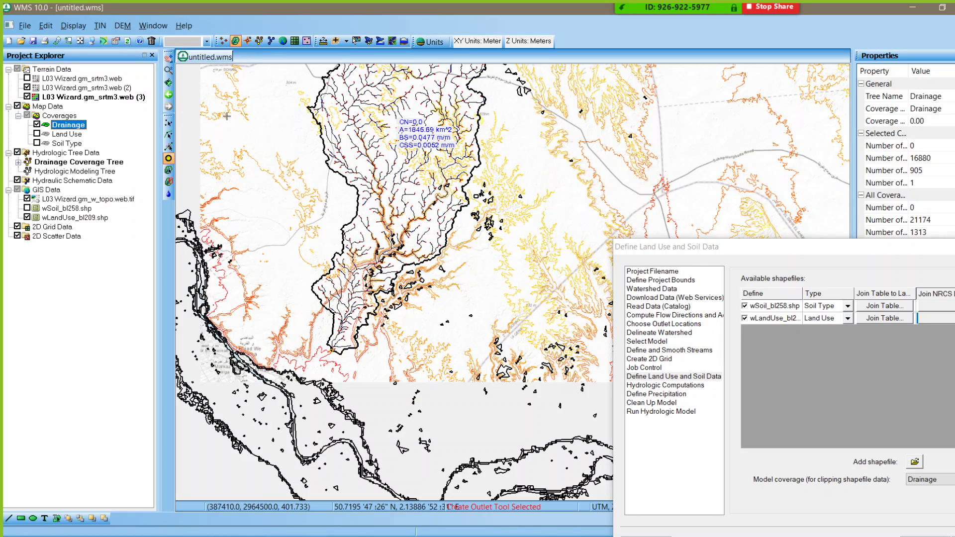
left_click(249, 42)
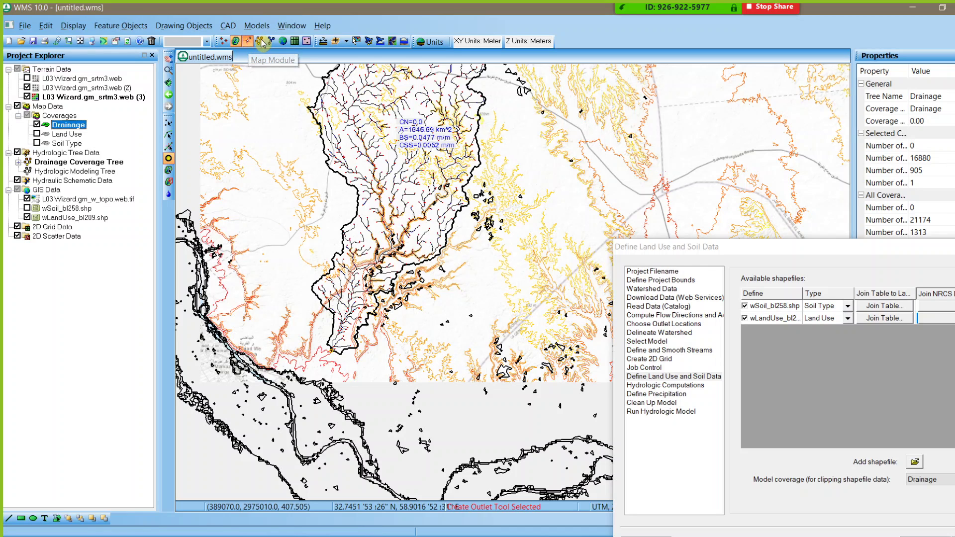
left_click(260, 42)
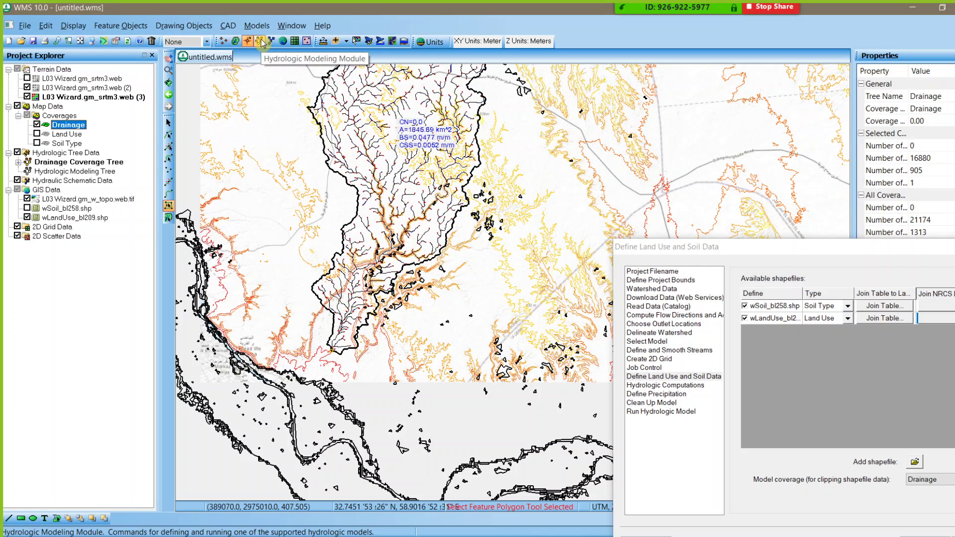
- In the Hydrologic Modeling Module, set the SCS curve number (CRVNBR) of basin 1B to 90 in its HEC-1 loss method
left_click(260, 41)
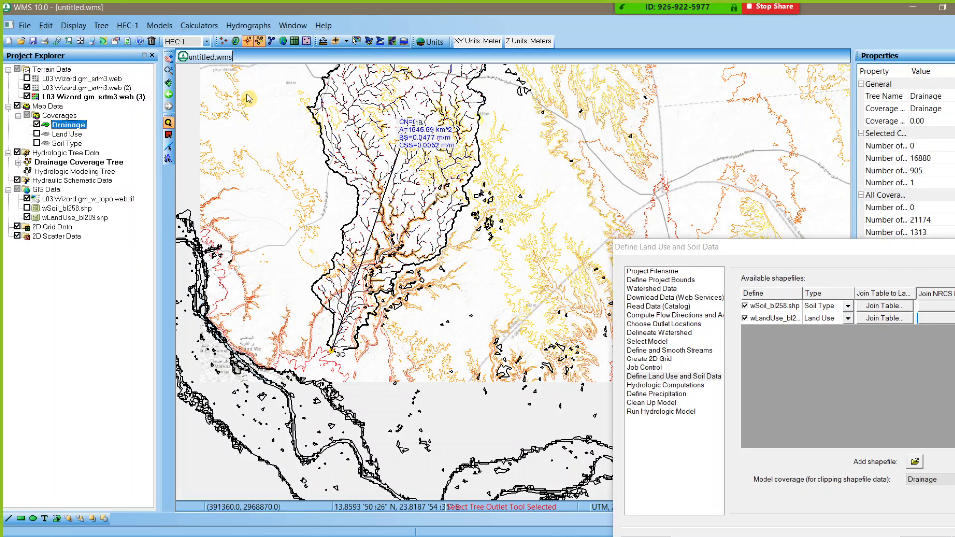
left_click(168, 133)
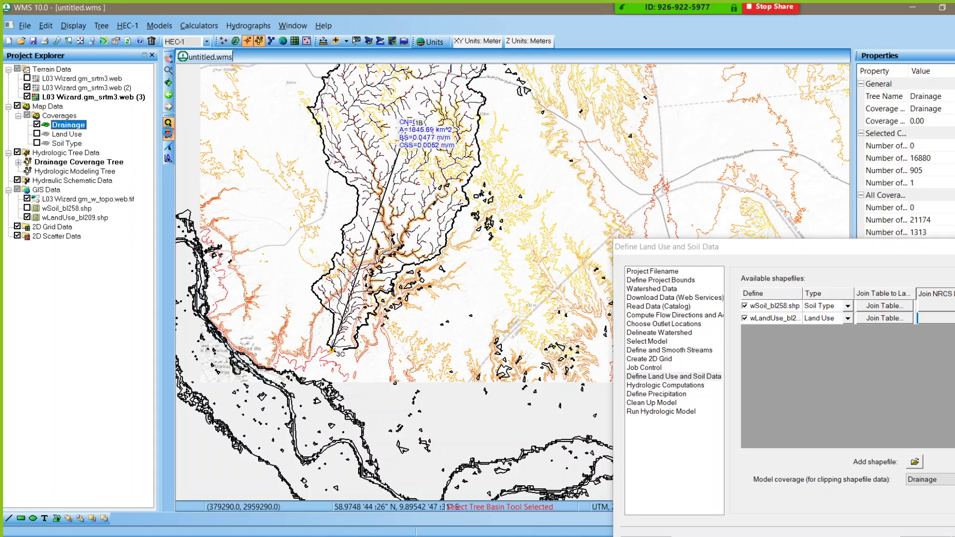
double_click(377, 126)
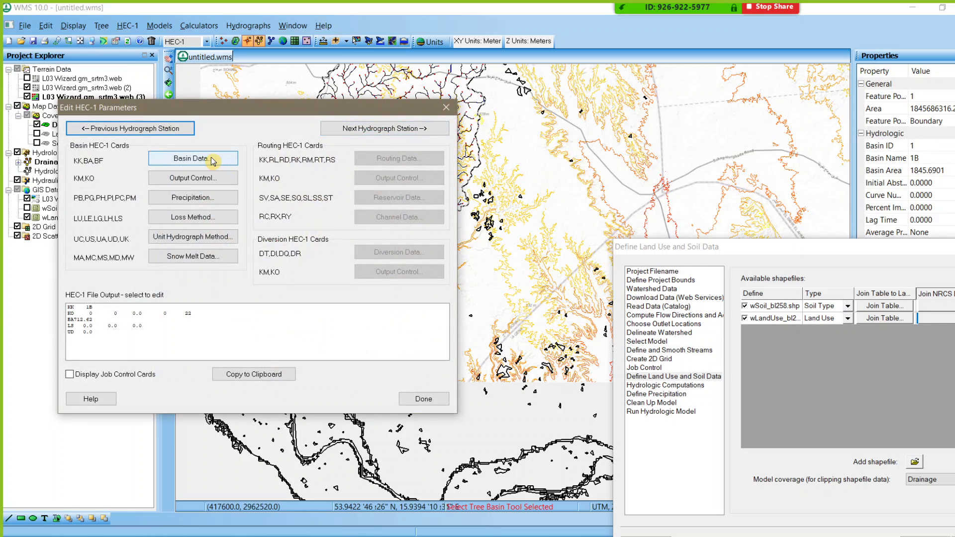
left_click(213, 219)
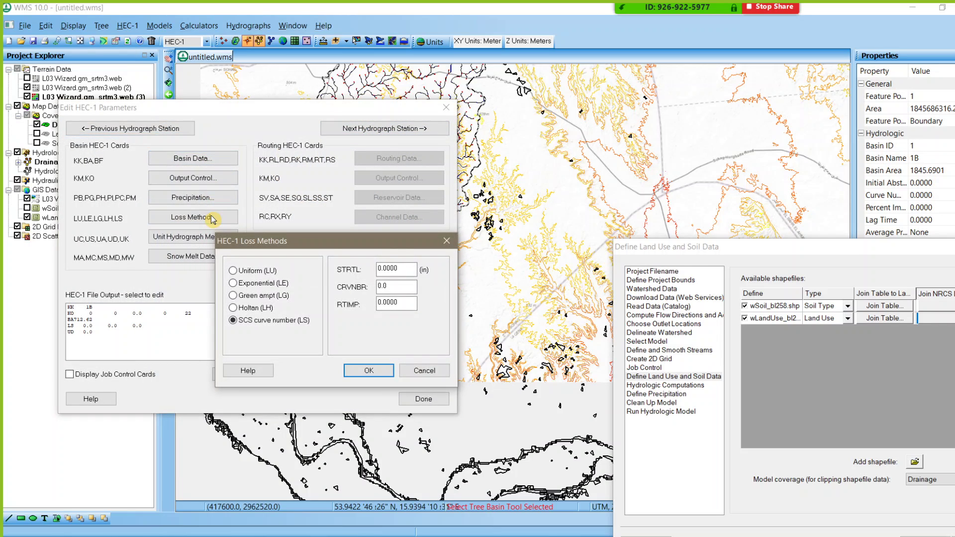
double_click(386, 286)
type("90")
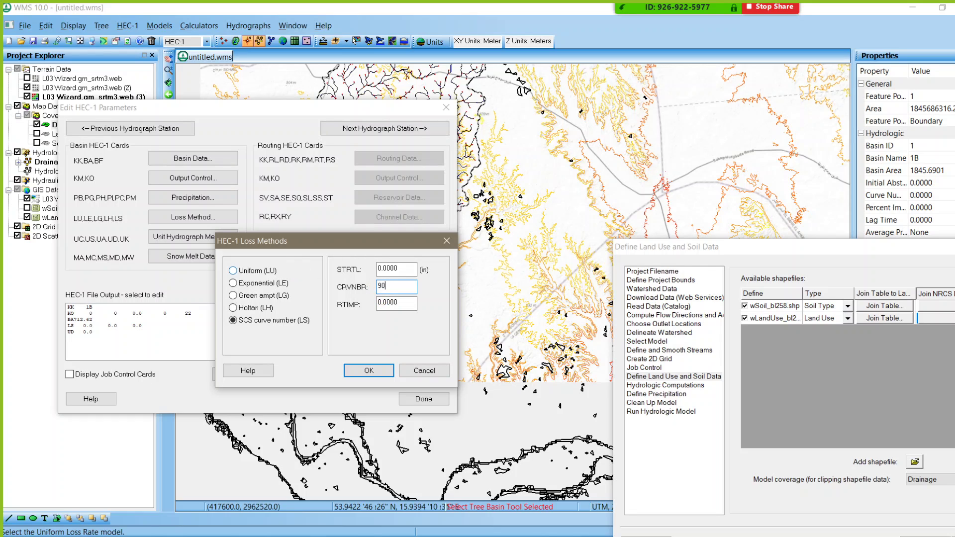
left_click(369, 371)
left_click(410, 399)
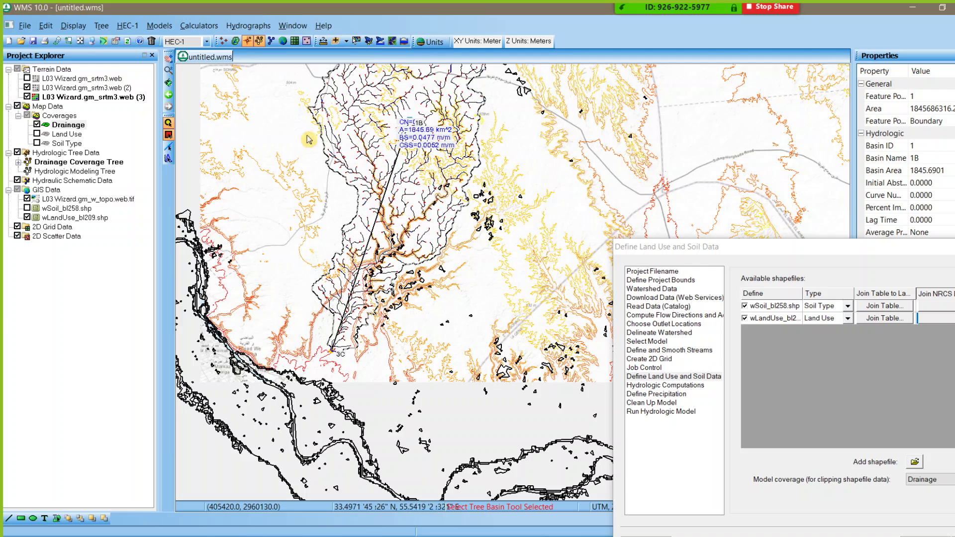
- Return to the Drainage coverage, check the basin polygon's feature type, and close it without changes
left_click(74, 127)
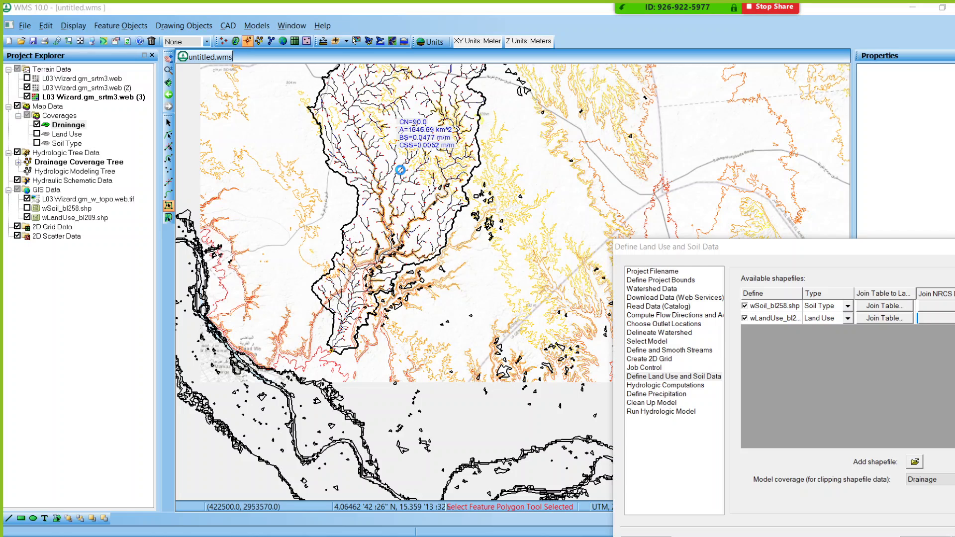
double_click(403, 175)
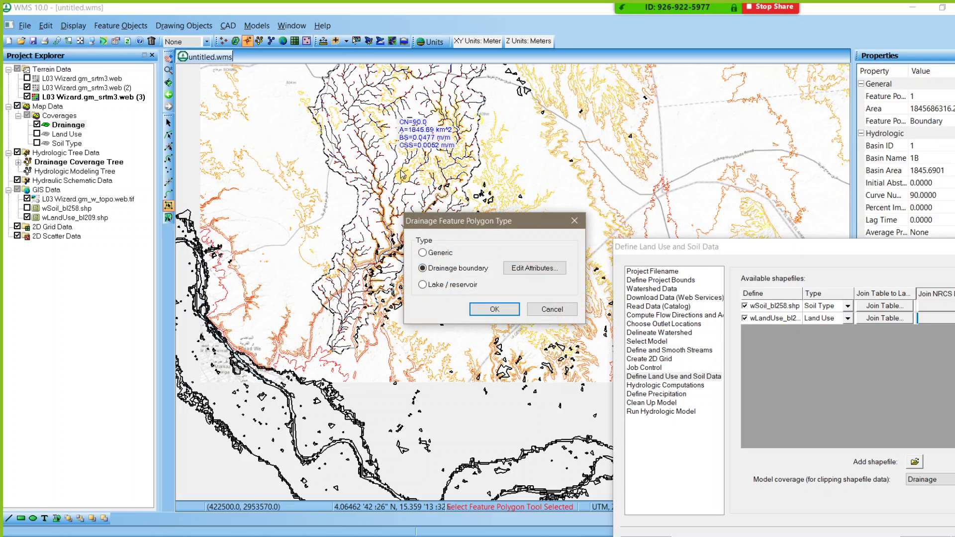
left_click(575, 221)
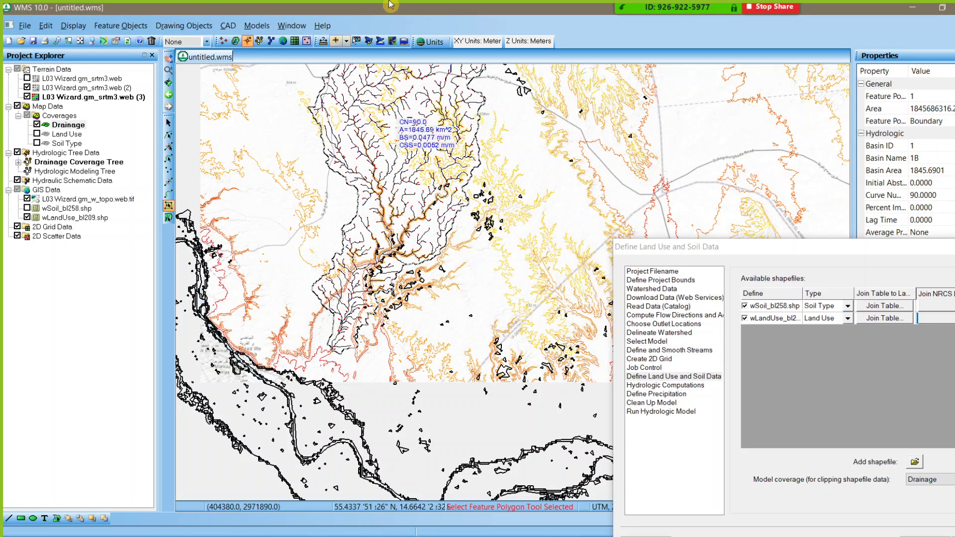
- Reopen the HEC-1 parameters of basin 1B and review the curve number in its loss method
left_click(260, 41)
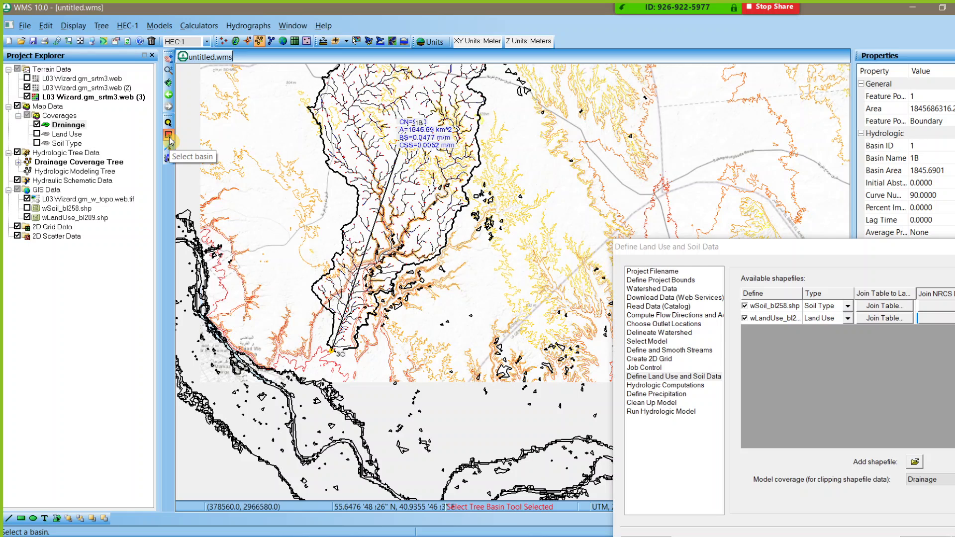
double_click(383, 123)
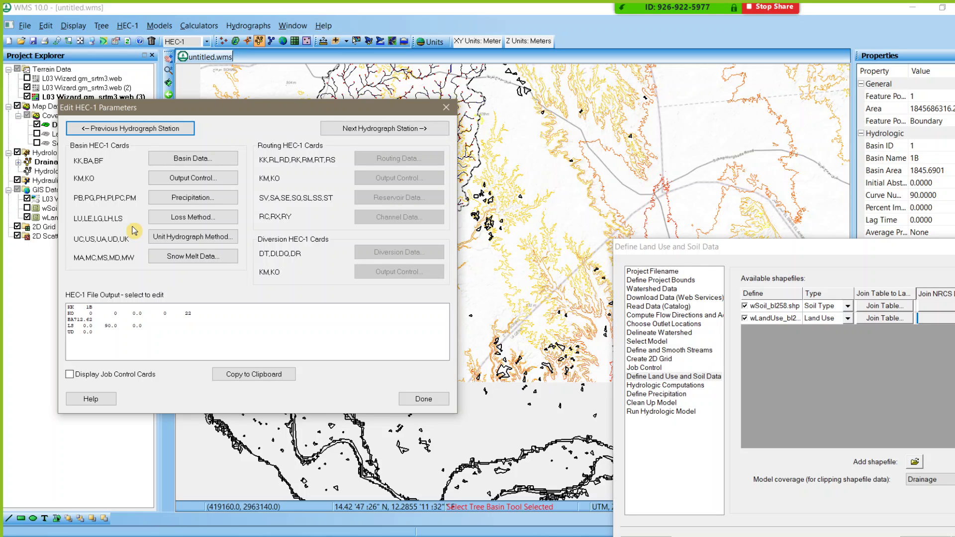
left_click(185, 220)
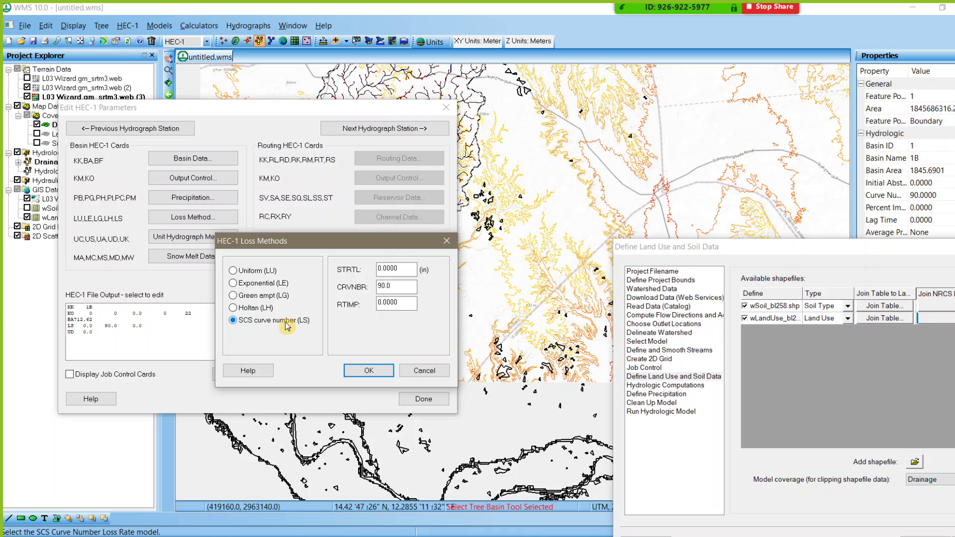
double_click(386, 286)
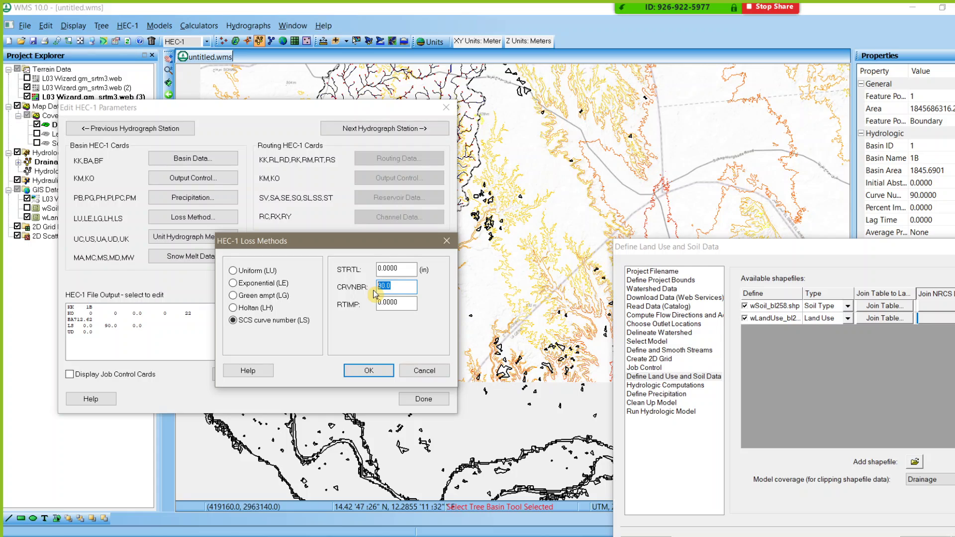
left_click(369, 370)
left_click(424, 399)
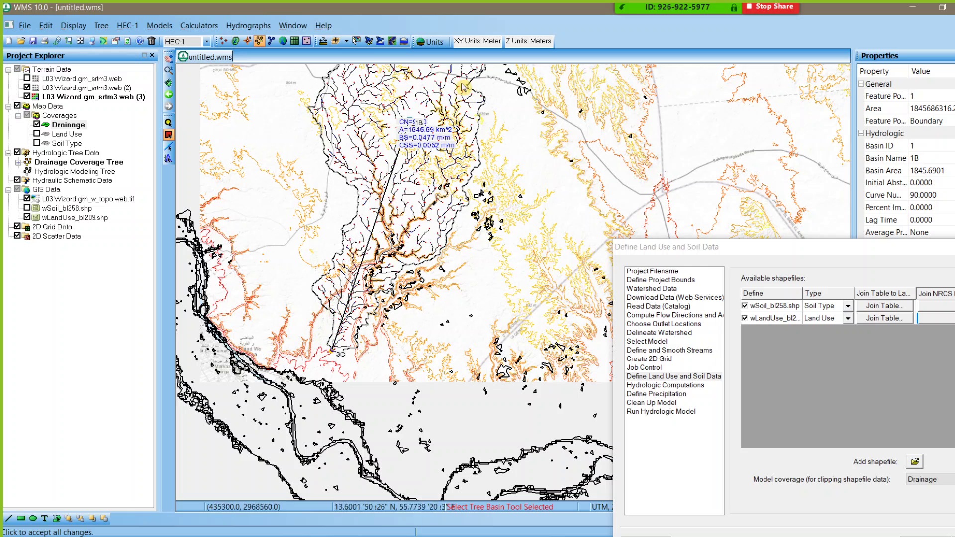
- Advance the wizard from Define Land Use and Soil Data to Hydrologic Computations, keeping its window over the map
left_click_drag(918, 251, 493, 133)
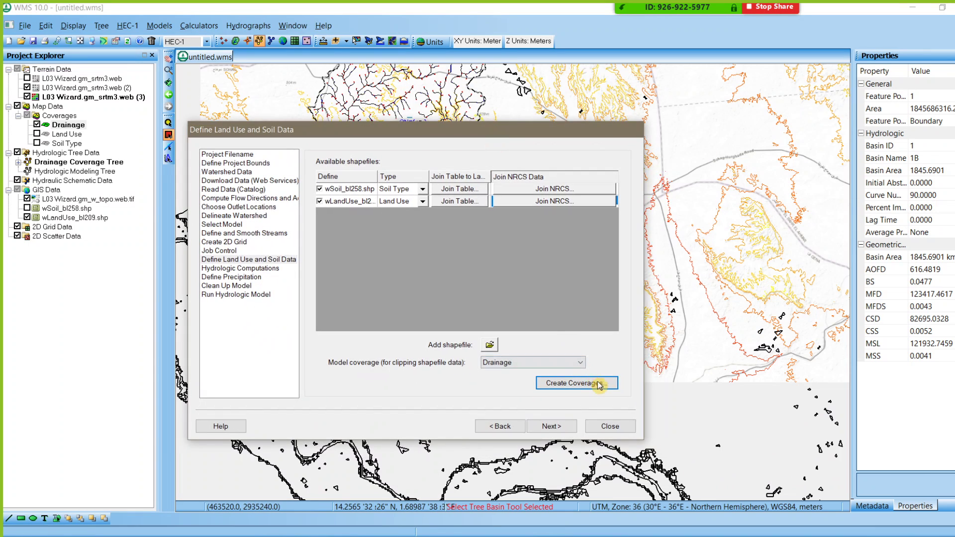
left_click(552, 427)
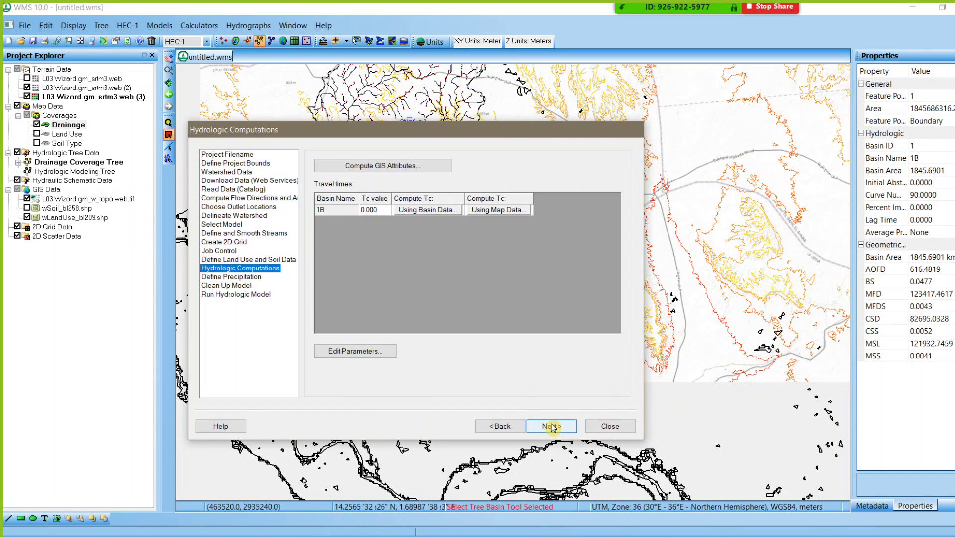
mouse_move(399, 133)
left_mouse_down()
mouse_move(517, 168)
mouse_move(470, 152)
left_mouse_up()
left_click_drag(470, 216, 487, 216)
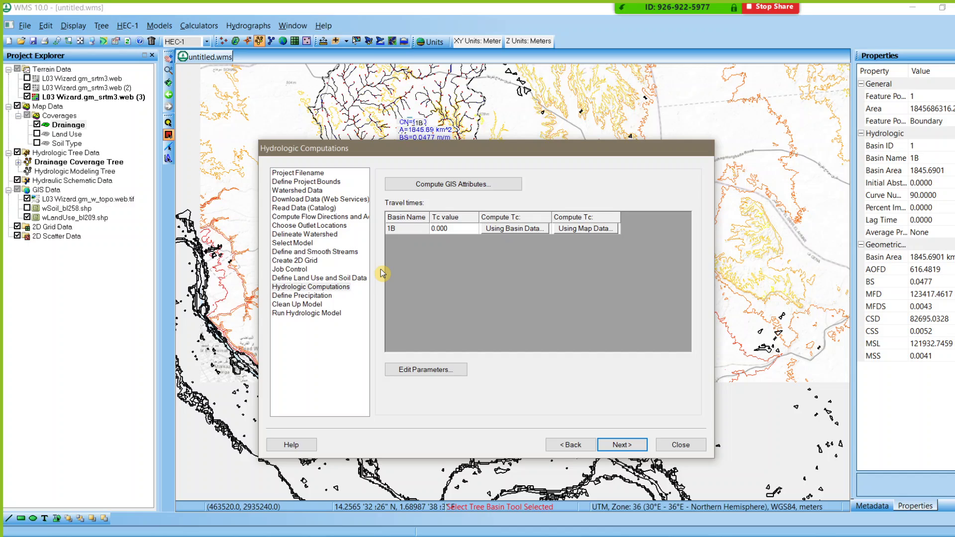
- For basin 1B's travel time from basin data, choose Compute Time of Concentration with the Ramser Method for channel flow
left_click(514, 229)
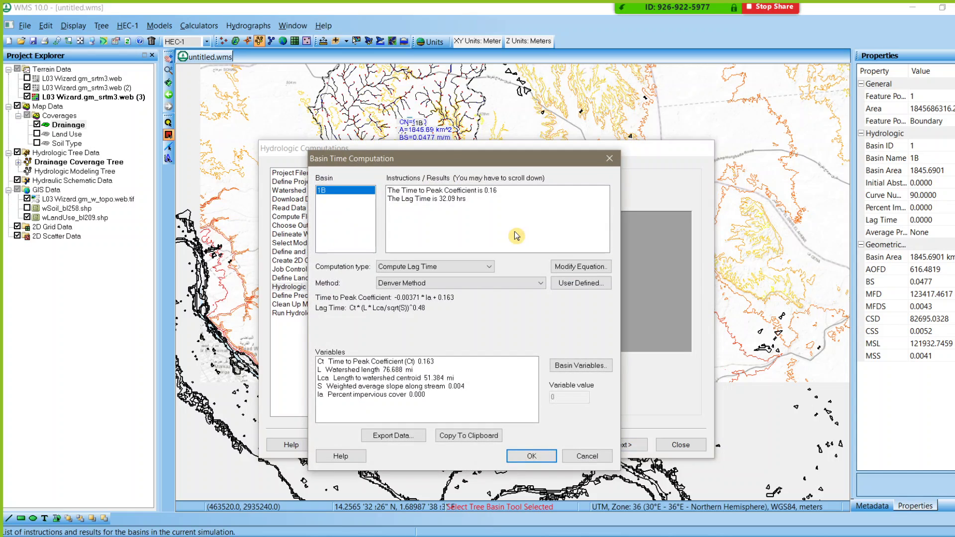
left_click(427, 267)
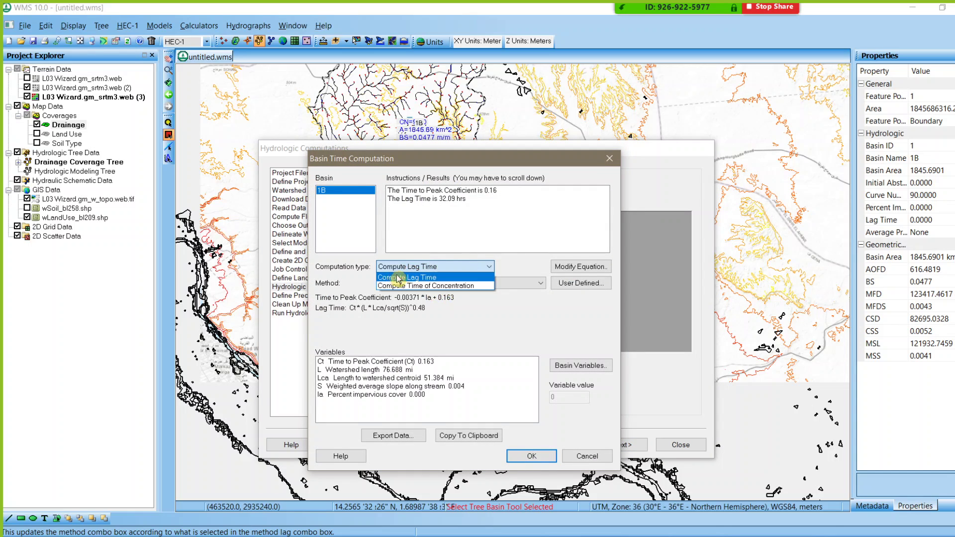
left_click(445, 287)
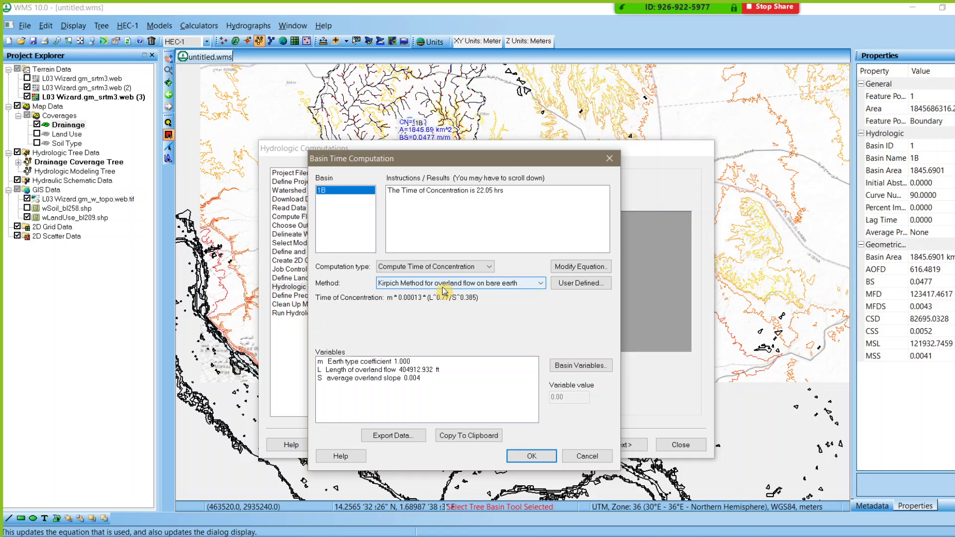
left_click(444, 289)
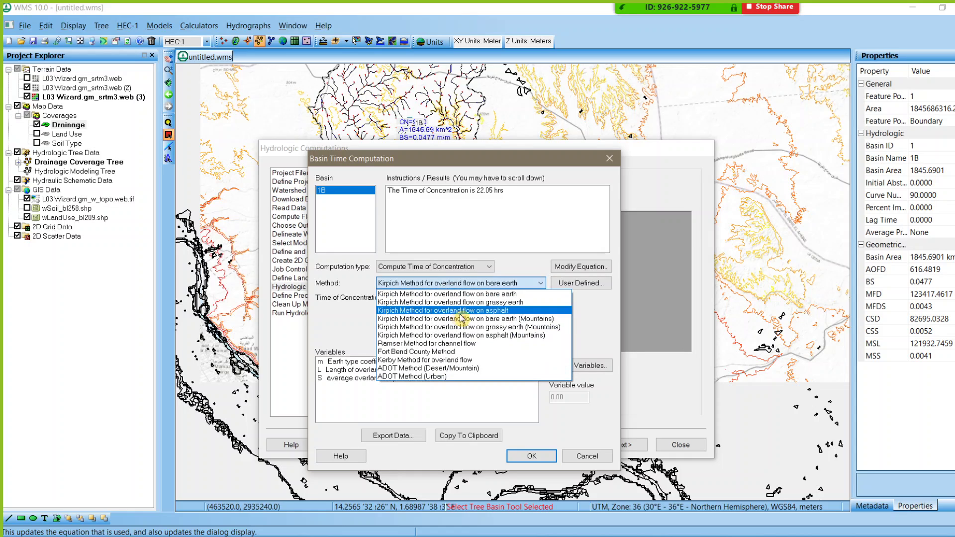
left_click(515, 259)
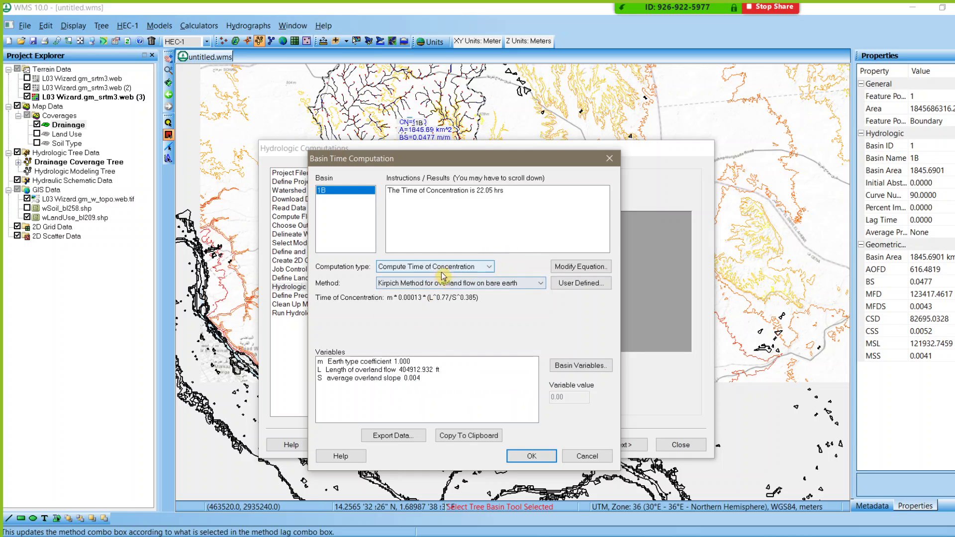
left_click(504, 287)
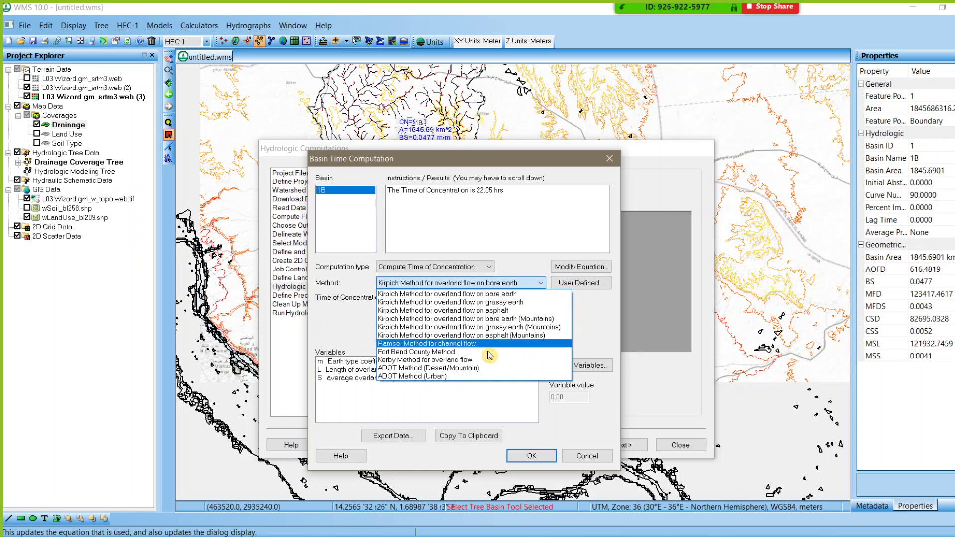
left_click(494, 346)
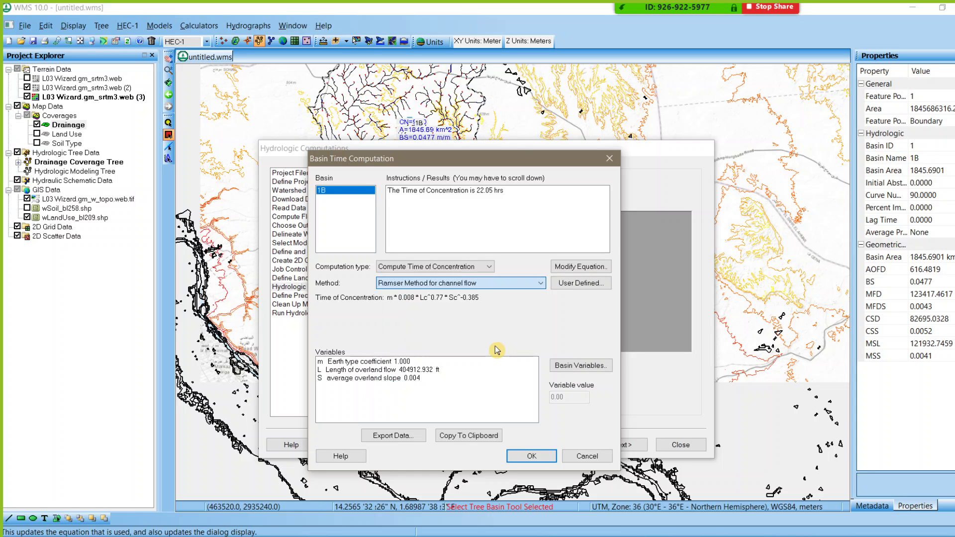
- Accept the computed time of concentration for basin 1B, advance the wizard to Define Precipitation, and move its window clear of the basin
left_click(481, 190)
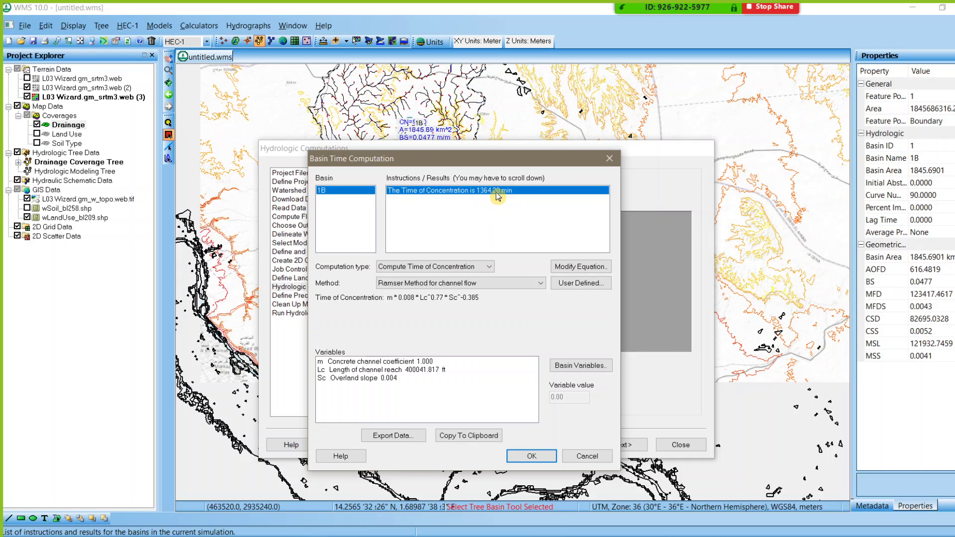
left_click(527, 457)
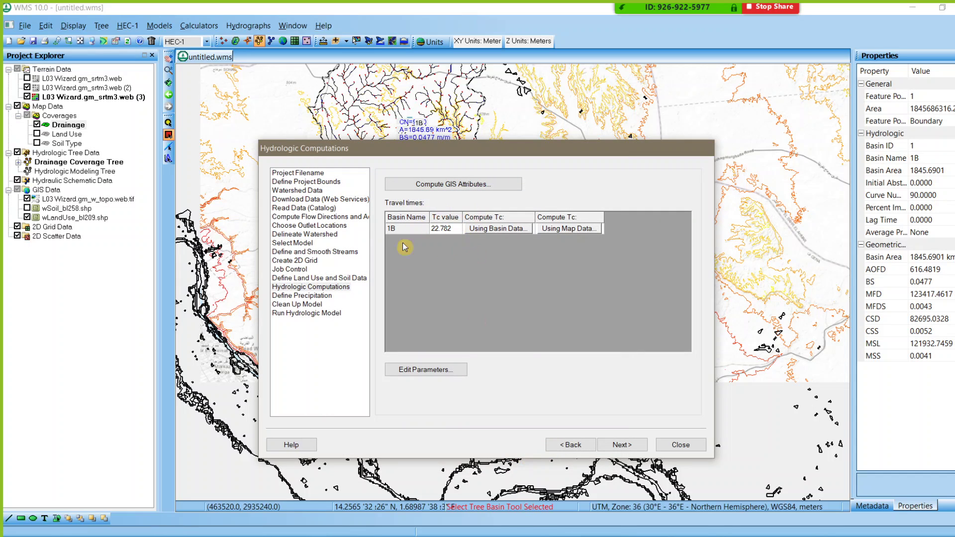
left_click(632, 480)
left_click(623, 446)
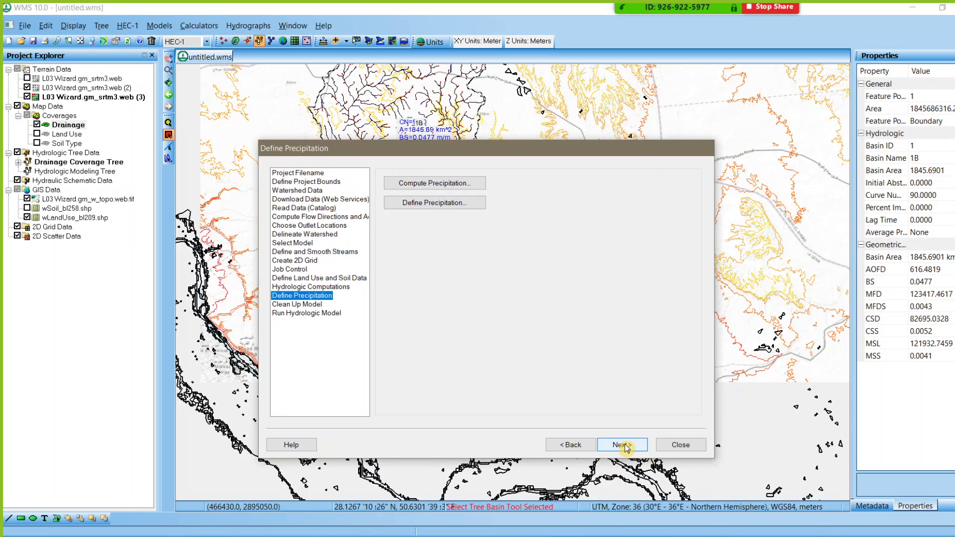
left_click(442, 148)
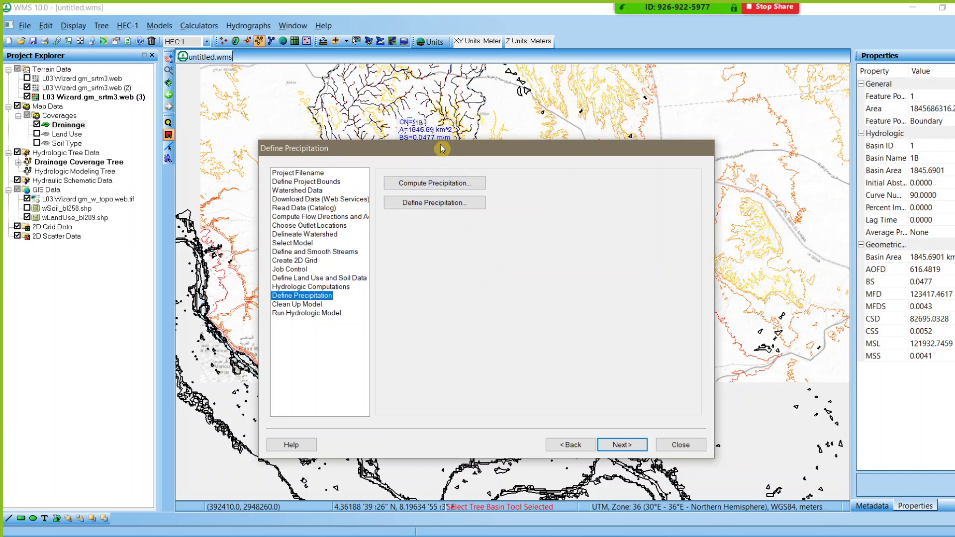
left_click_drag(442, 148, 675, 148)
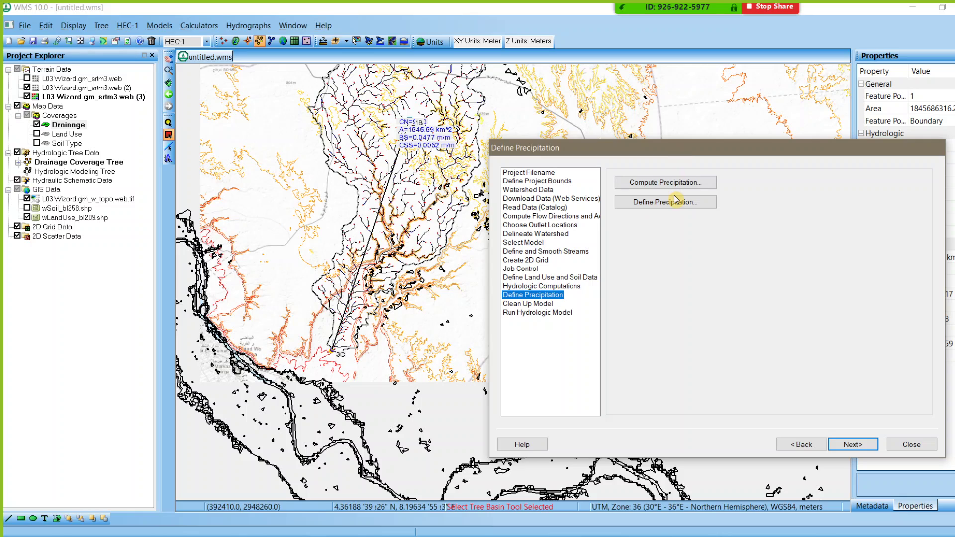
- Examine basin 1B's HEC-1 precipitation options, comparing Basin average (PB) with Gage (PG), and close them without changes
left_click(700, 183)
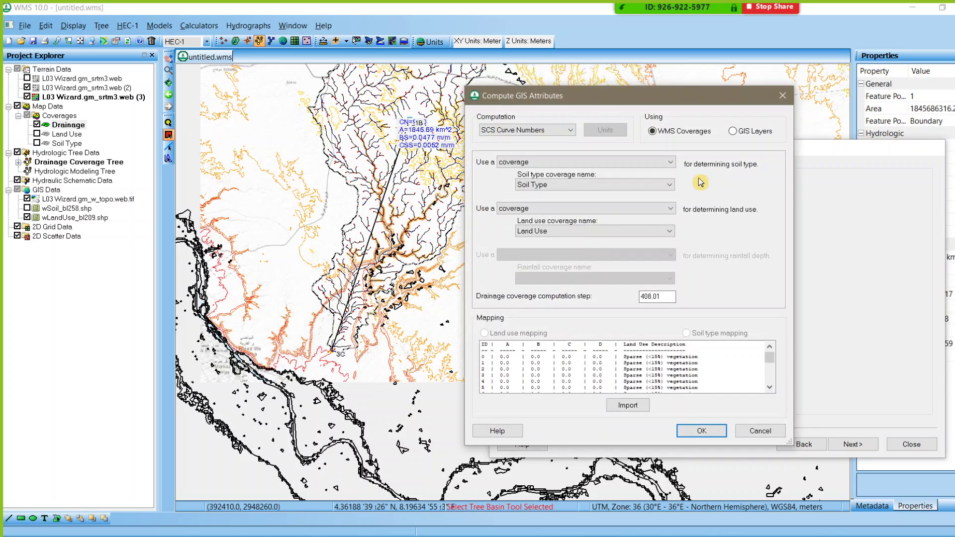
left_click(781, 98)
left_click(679, 202)
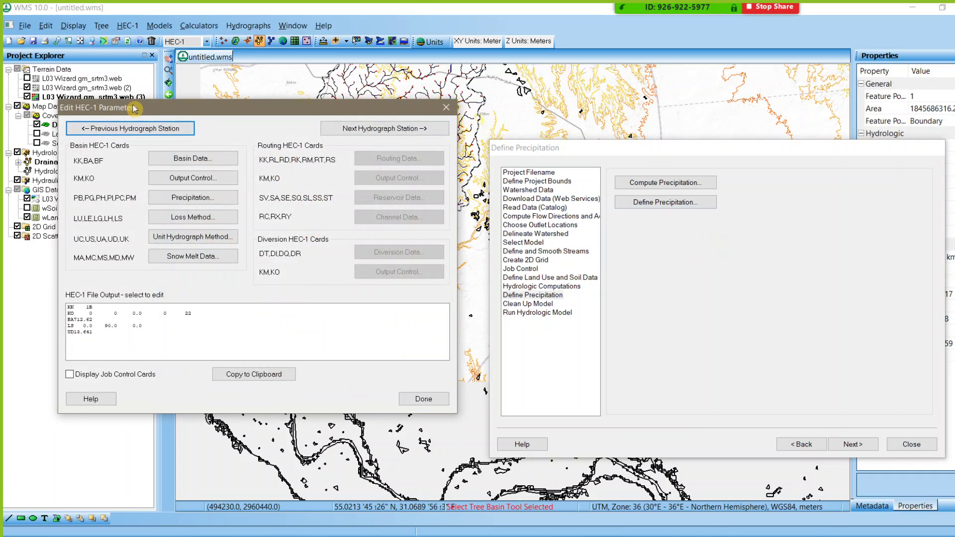
left_click_drag(133, 108, 491, 121)
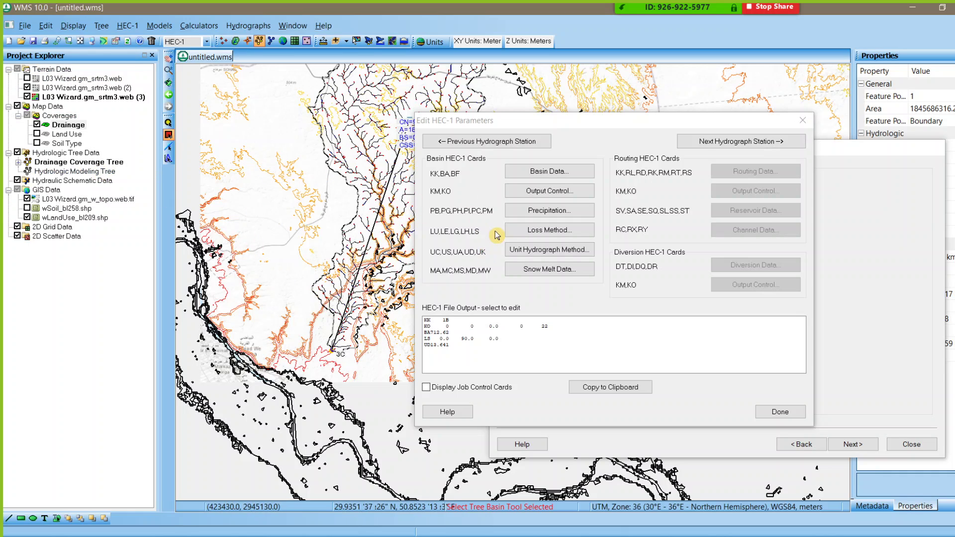
left_click(533, 211)
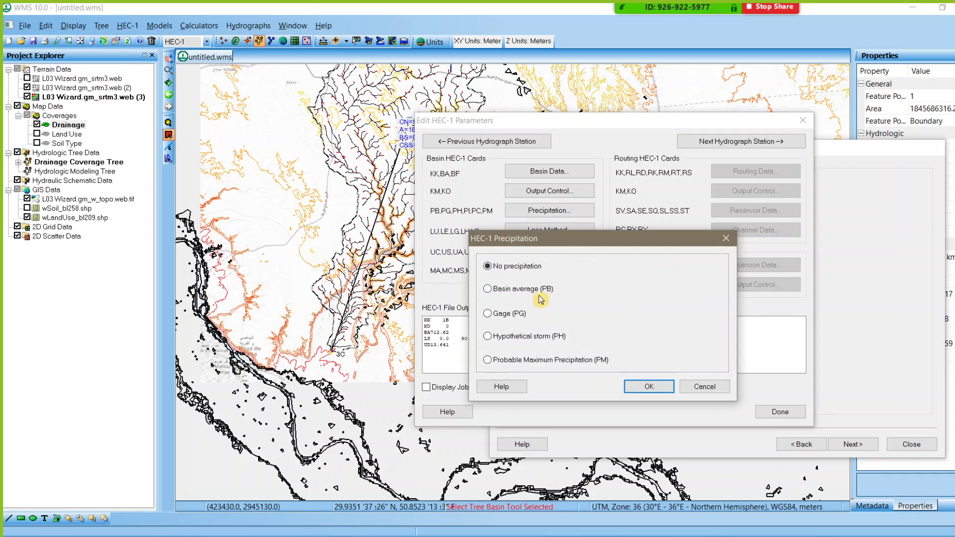
left_click(510, 290)
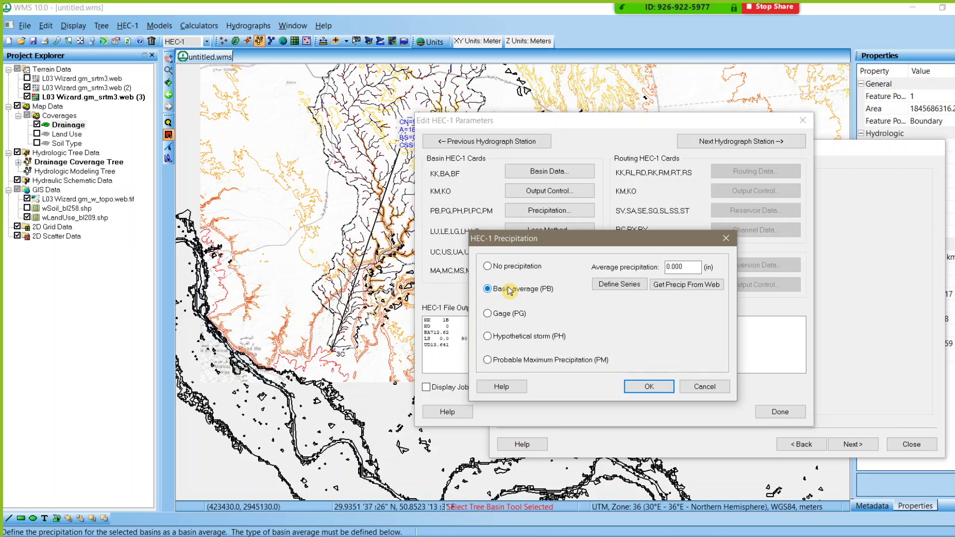
left_click(497, 313)
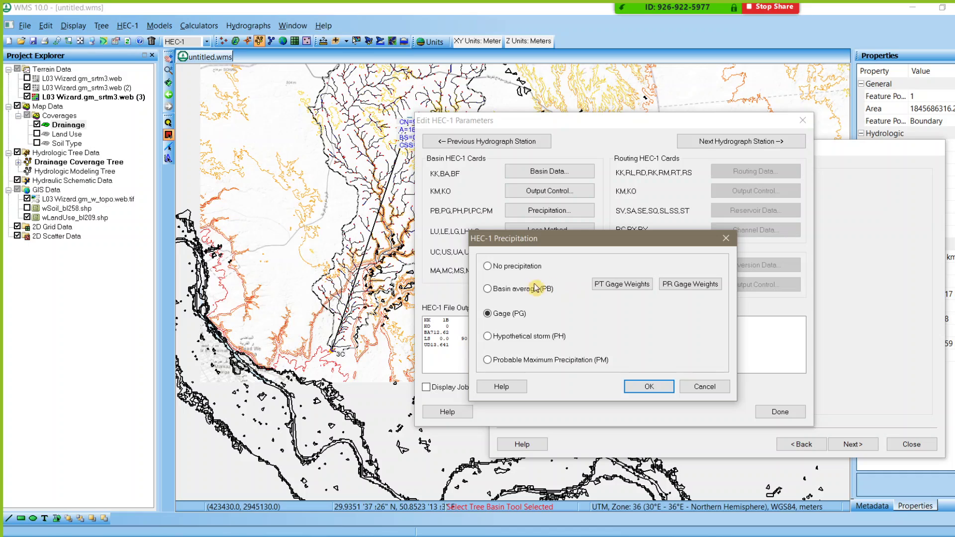
left_click(488, 289)
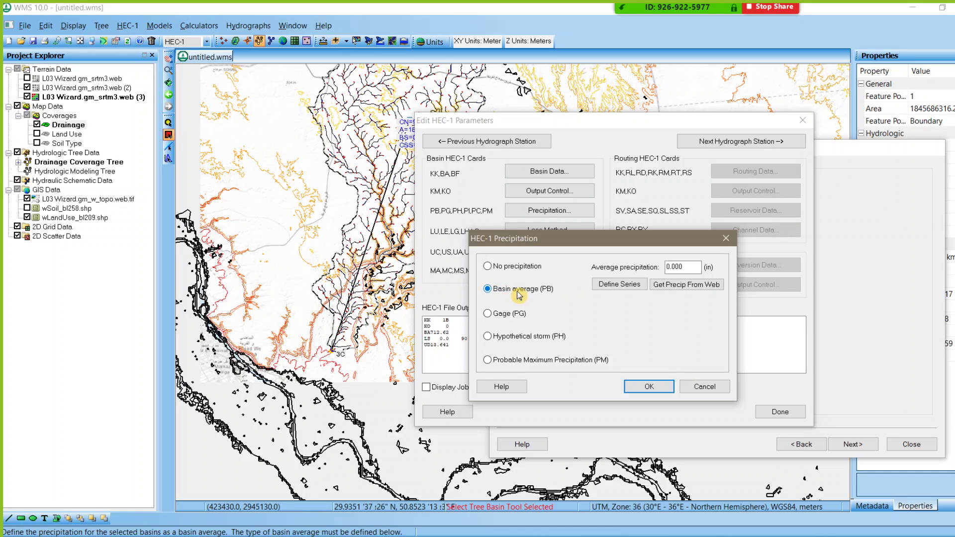
left_click(696, 268)
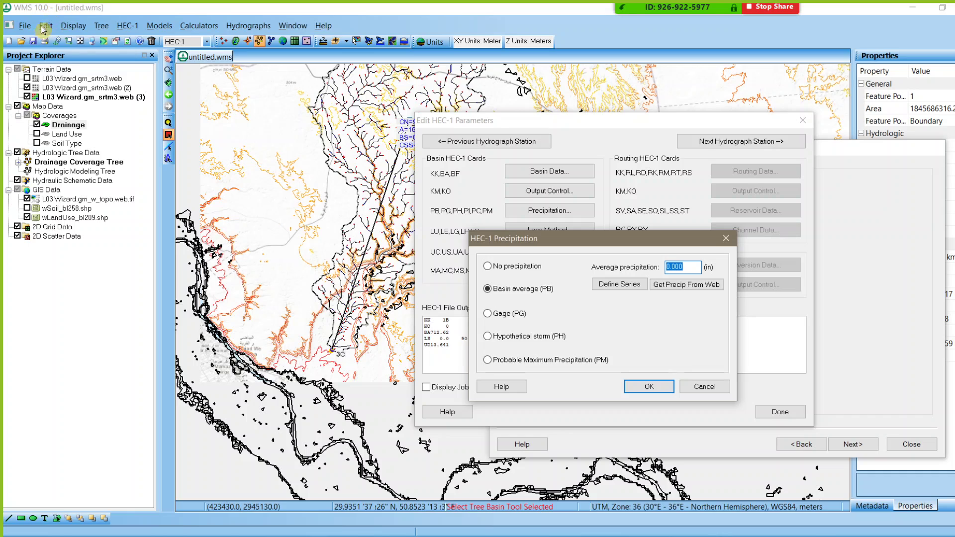
left_click(698, 387)
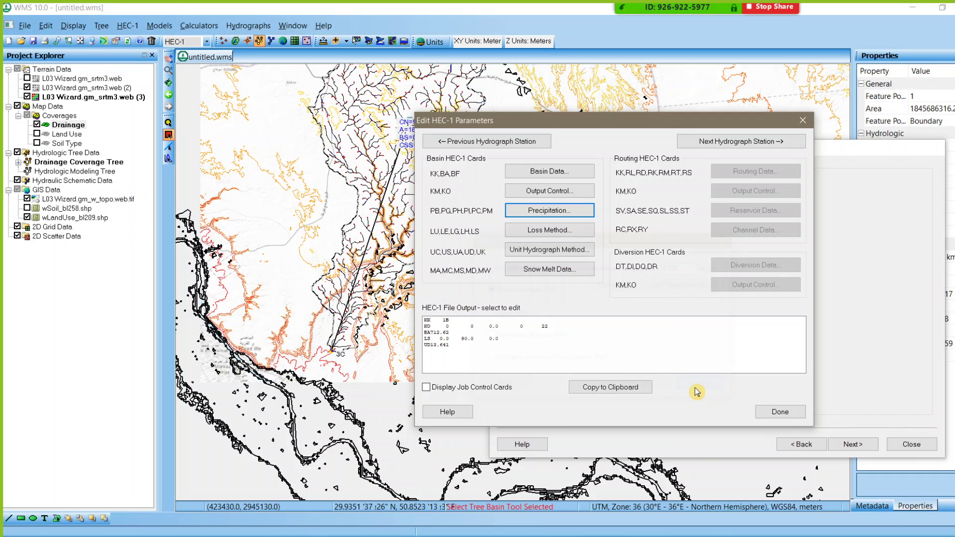
left_click(787, 413)
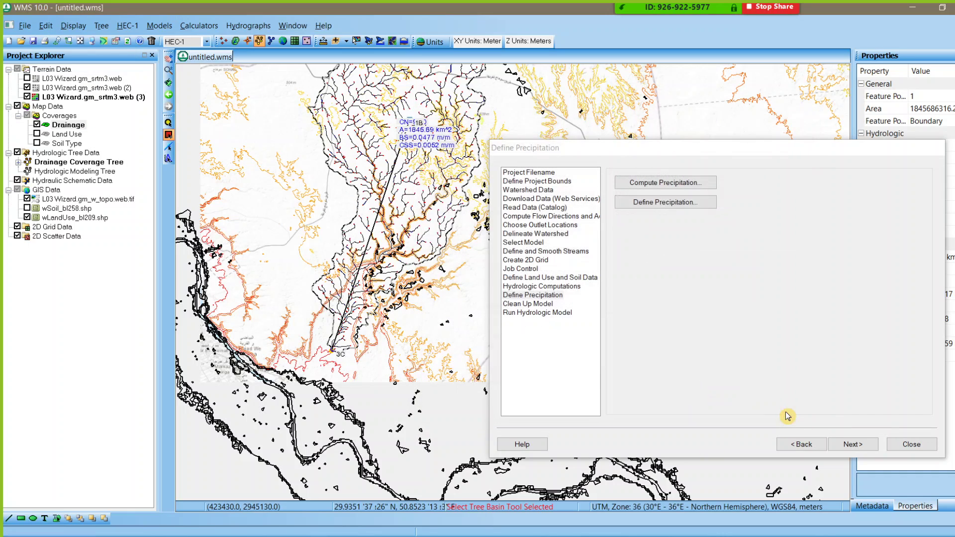
- Check the project's unit settings and current display projection, keeping them as they are
left_click(45, 27)
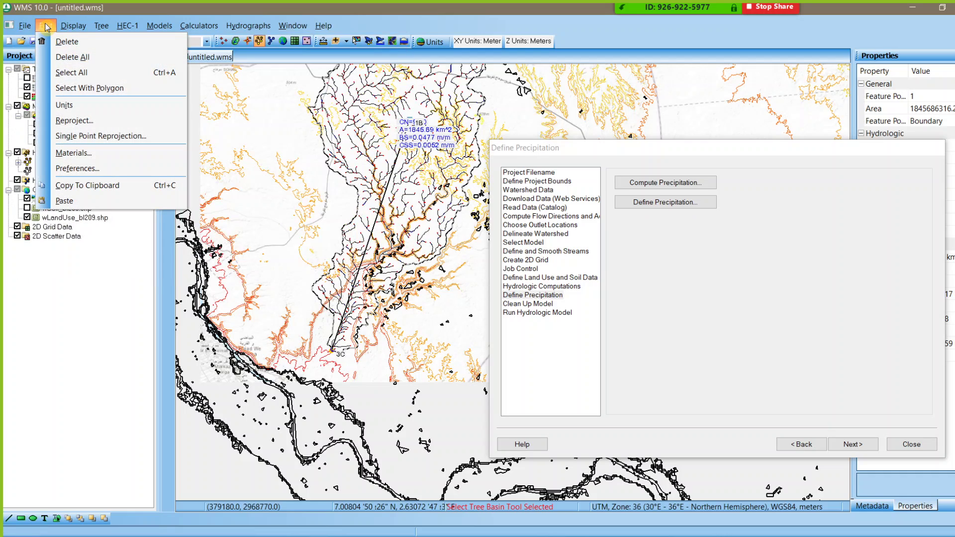
left_click(99, 111)
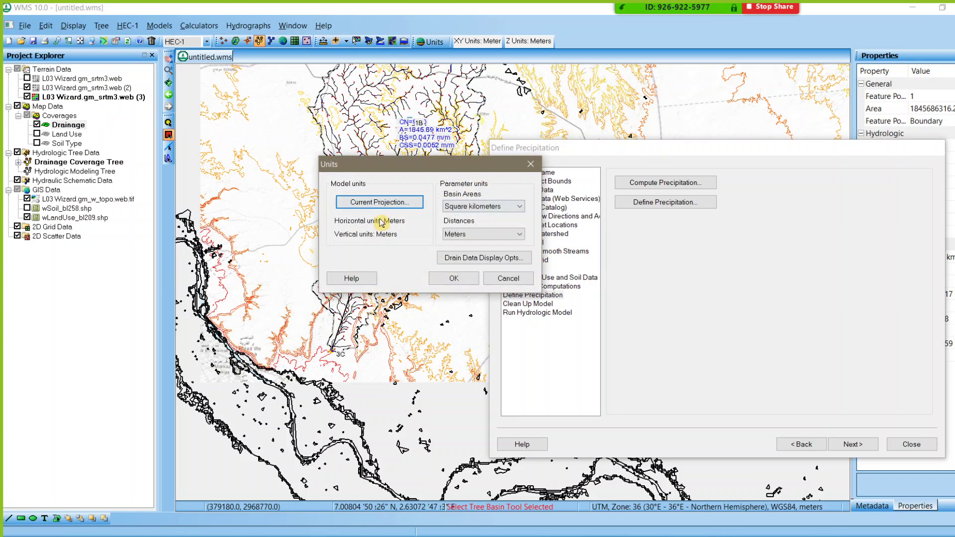
left_click(383, 203)
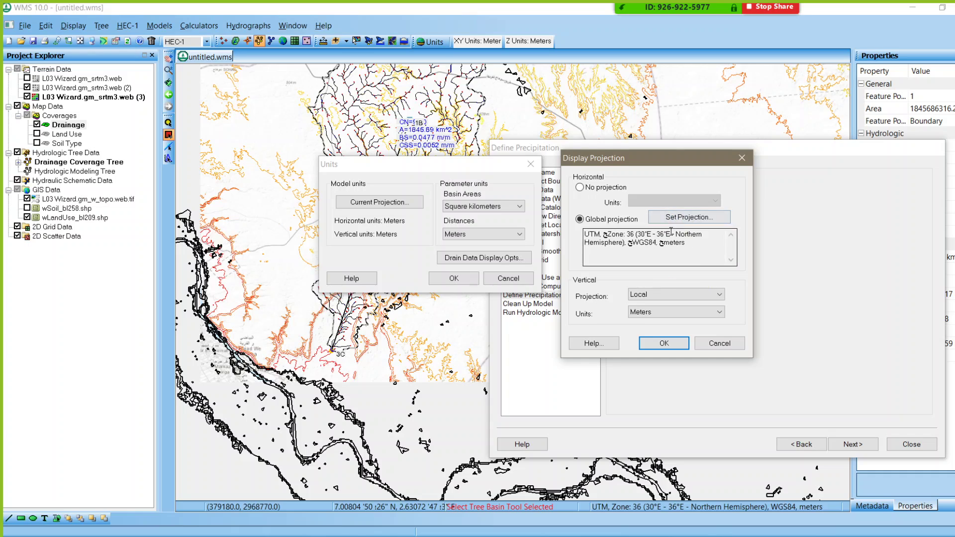
left_click(666, 344)
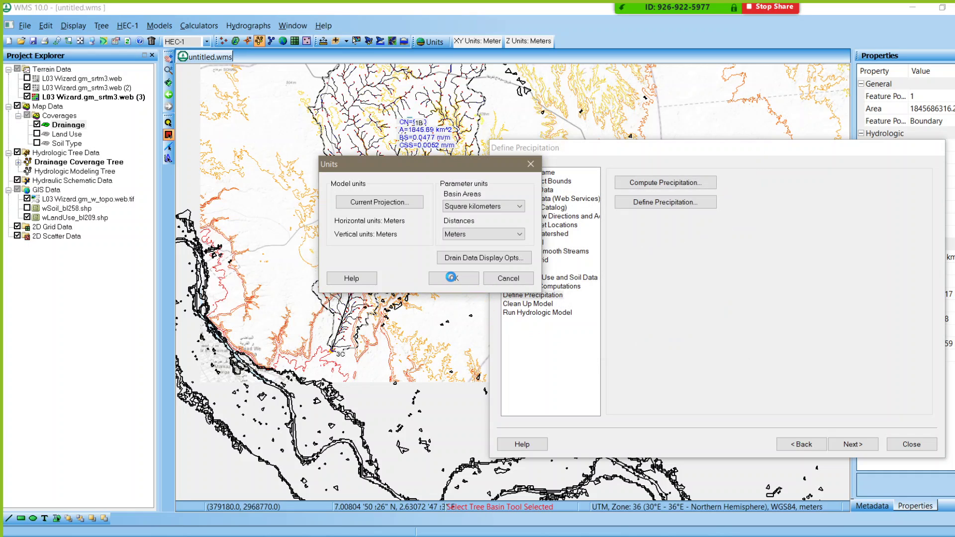
left_click(453, 280)
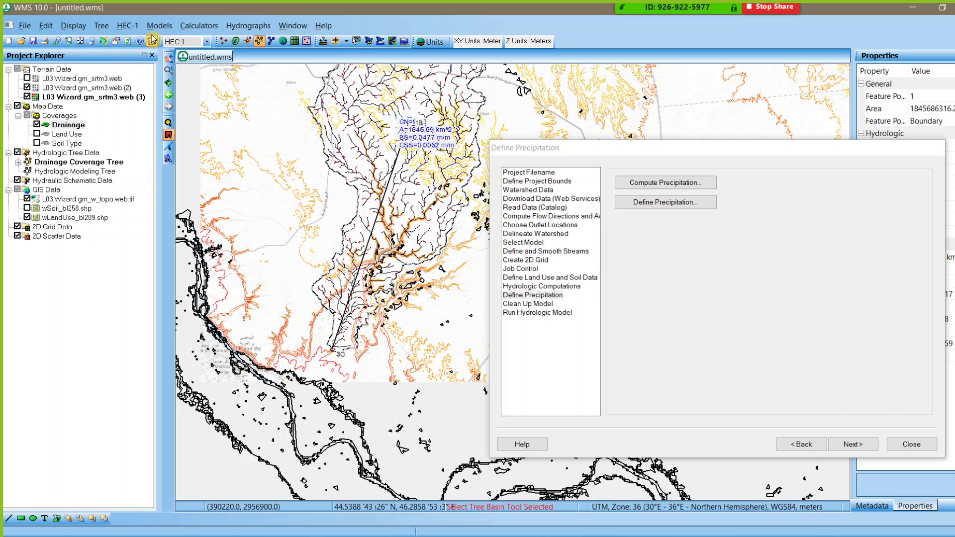
double_click(368, 135)
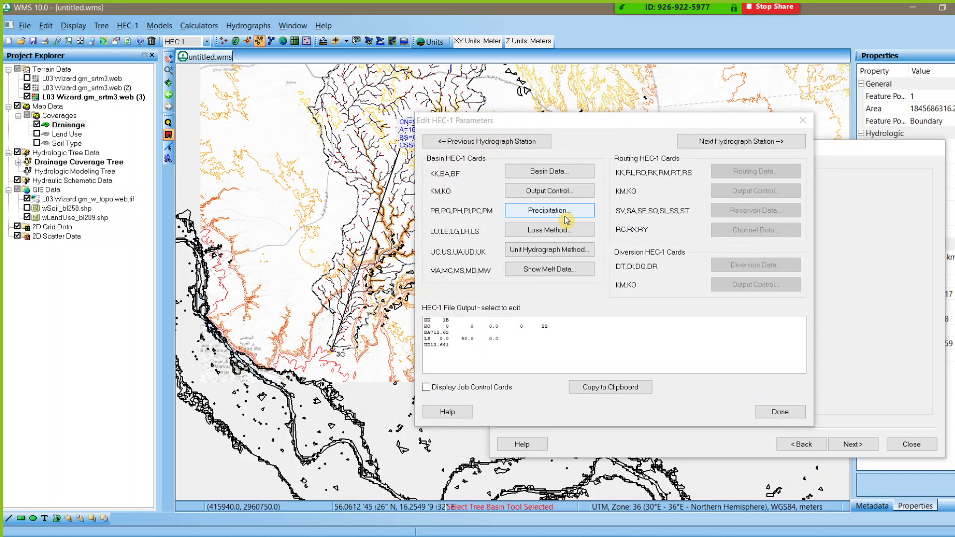
left_click(566, 212)
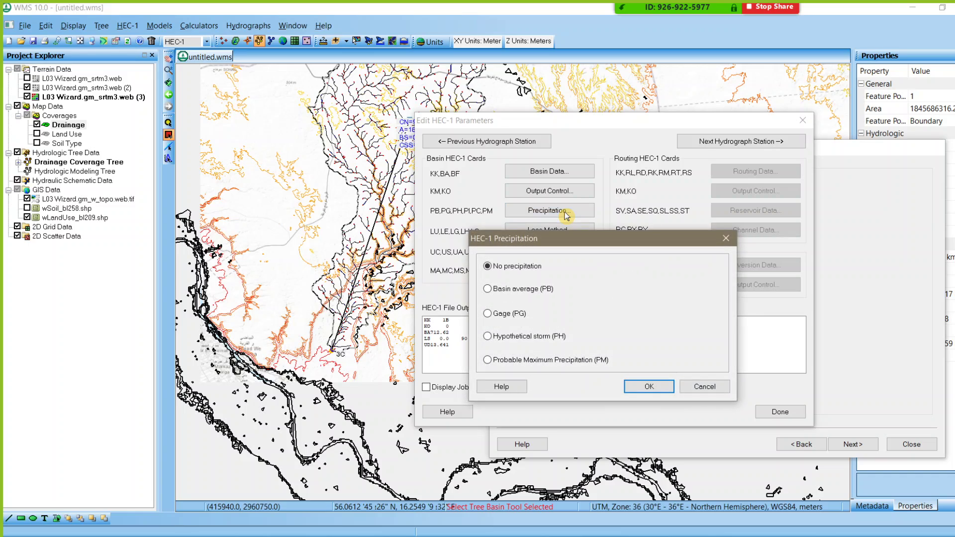
left_click(517, 294)
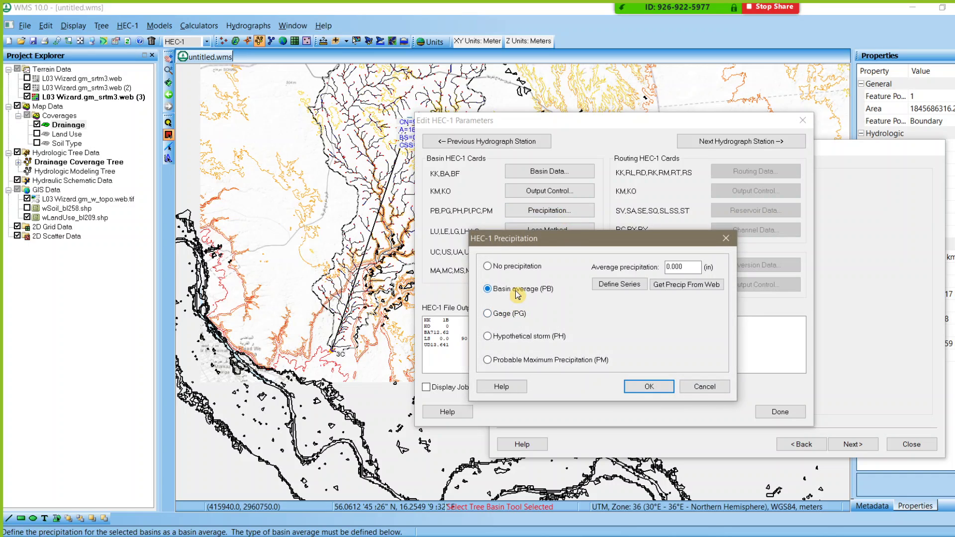
left_click(724, 387)
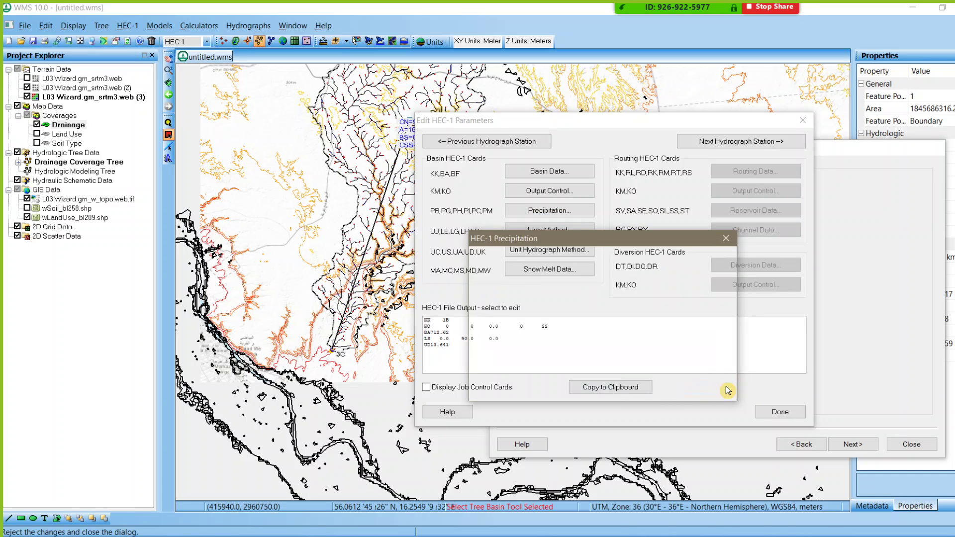
left_click(802, 120)
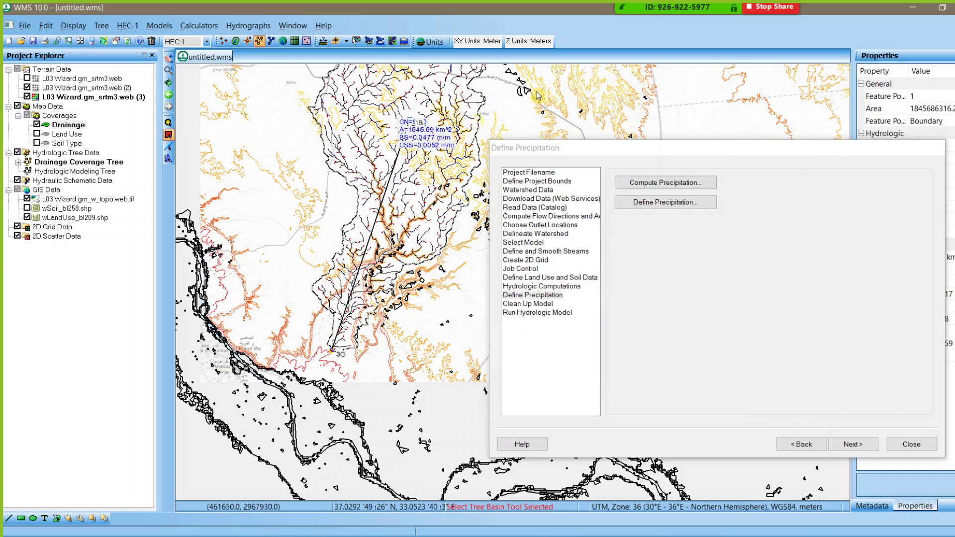
- Set the computation units in the HEC-1 job control to Metric units
left_click(199, 26)
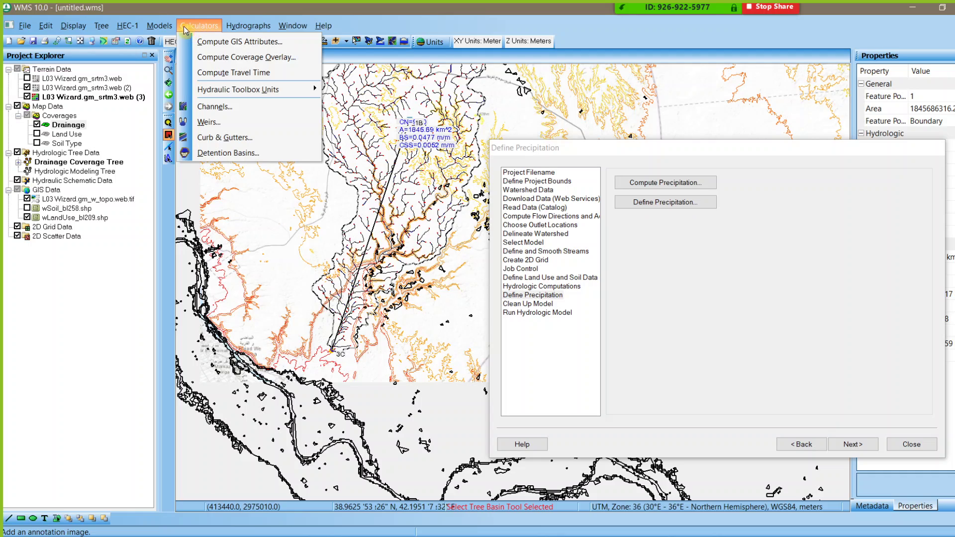
mouse_move(123, 28)
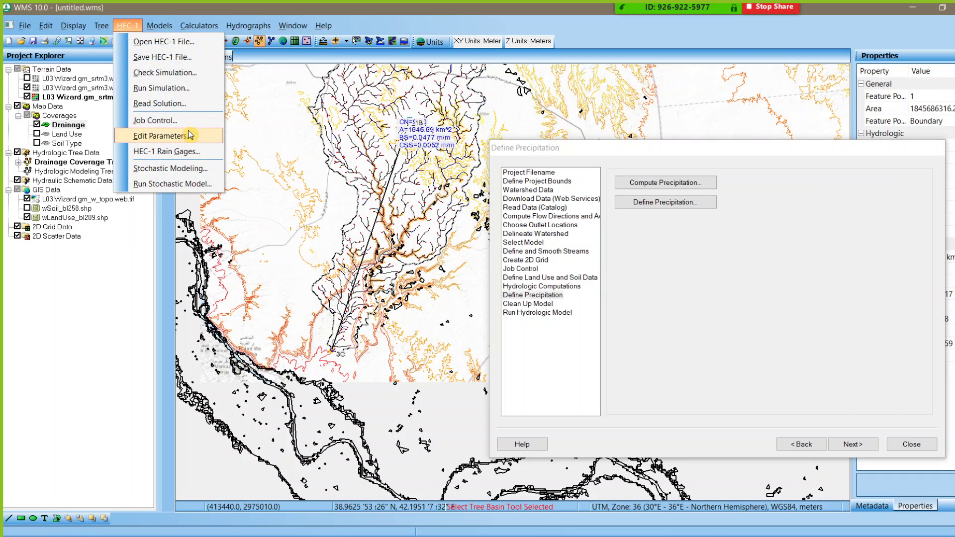
left_click(159, 120)
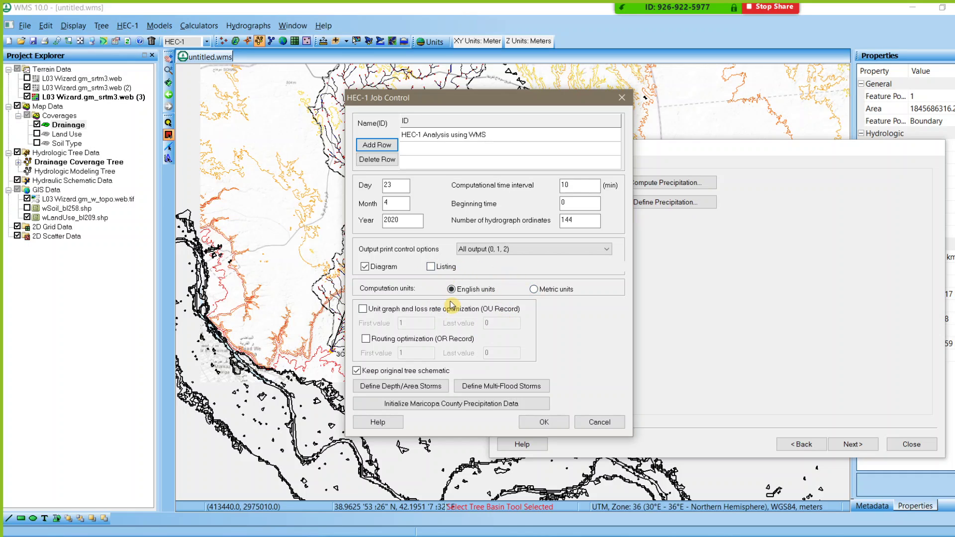
left_click(533, 289)
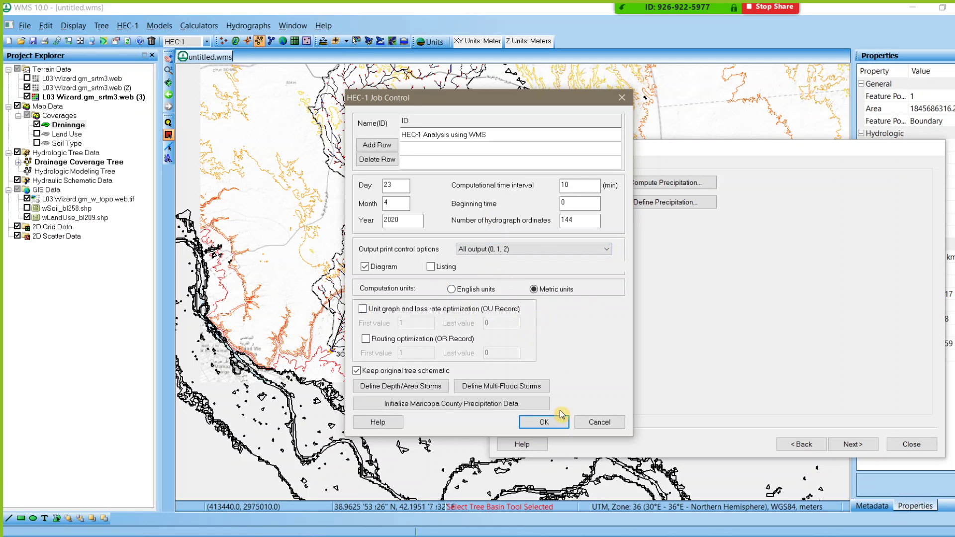
left_click(546, 425)
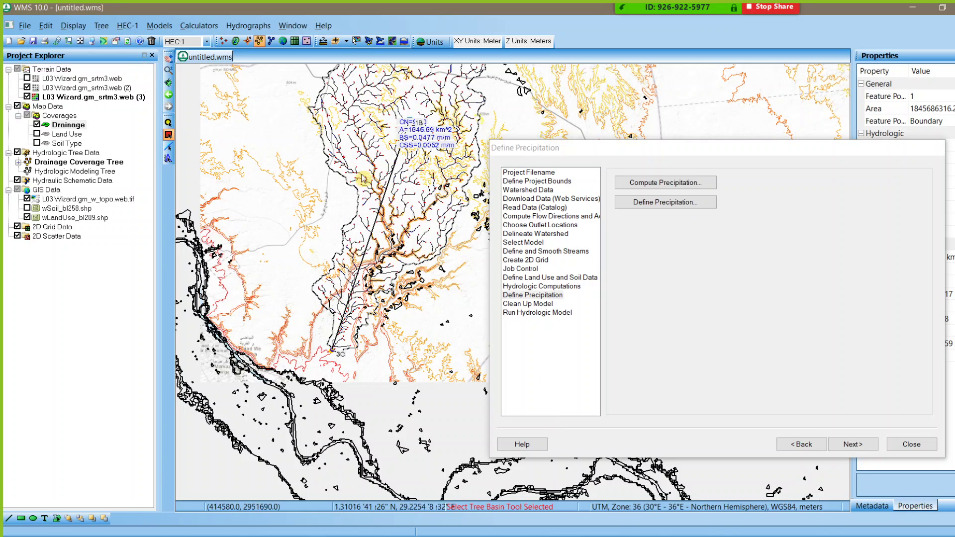
- Define basin 1B's HEC-1 precipitation as Basin average (PB) with an average precipitation of 66 mm
double_click(364, 159)
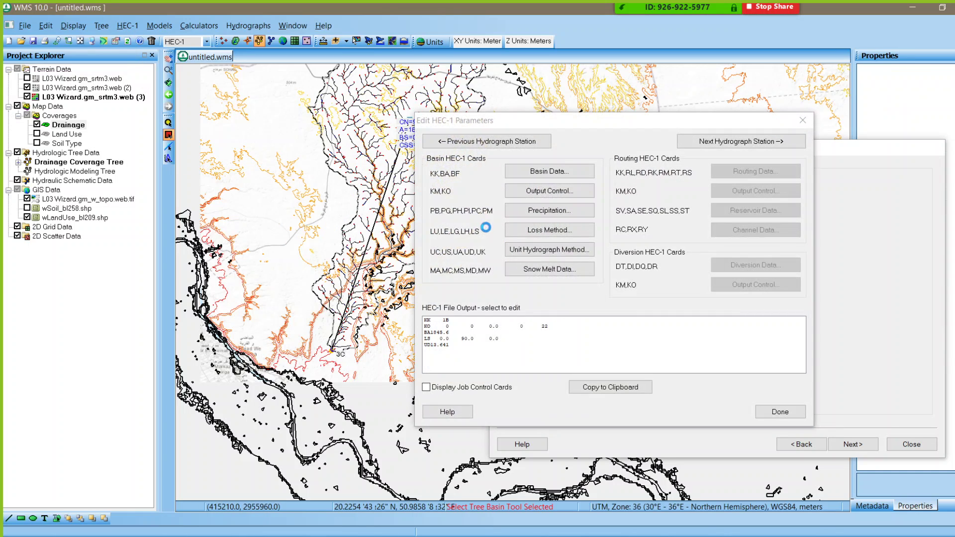
left_click(555, 213)
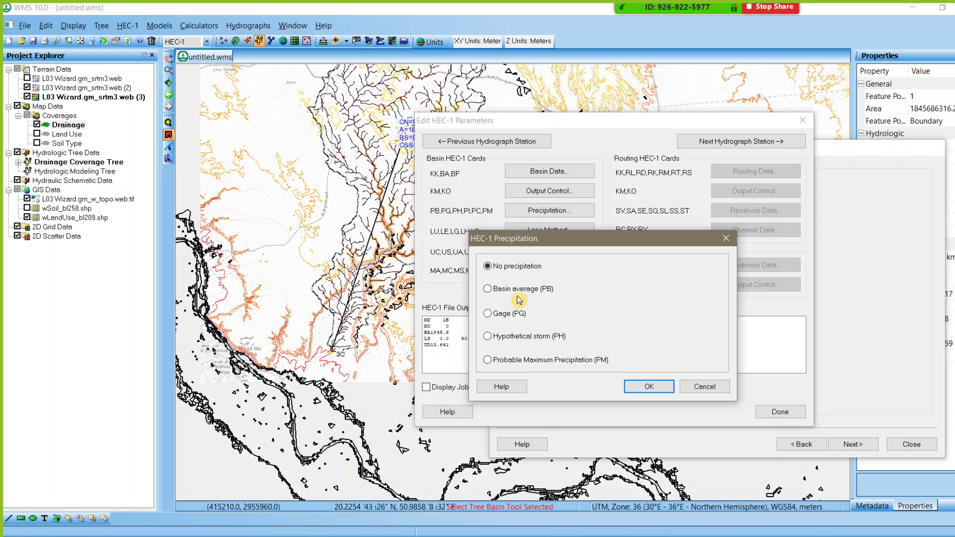
left_click(516, 291)
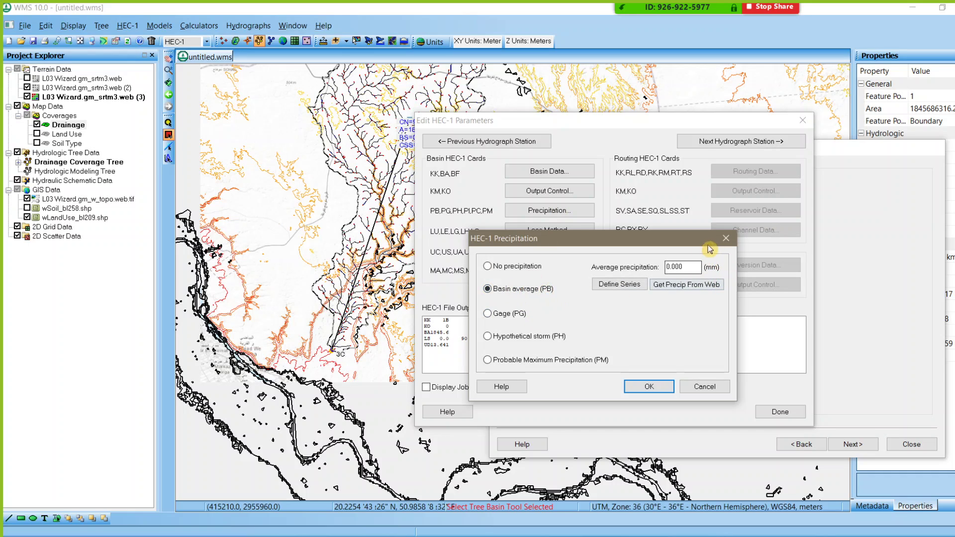
left_click(678, 269)
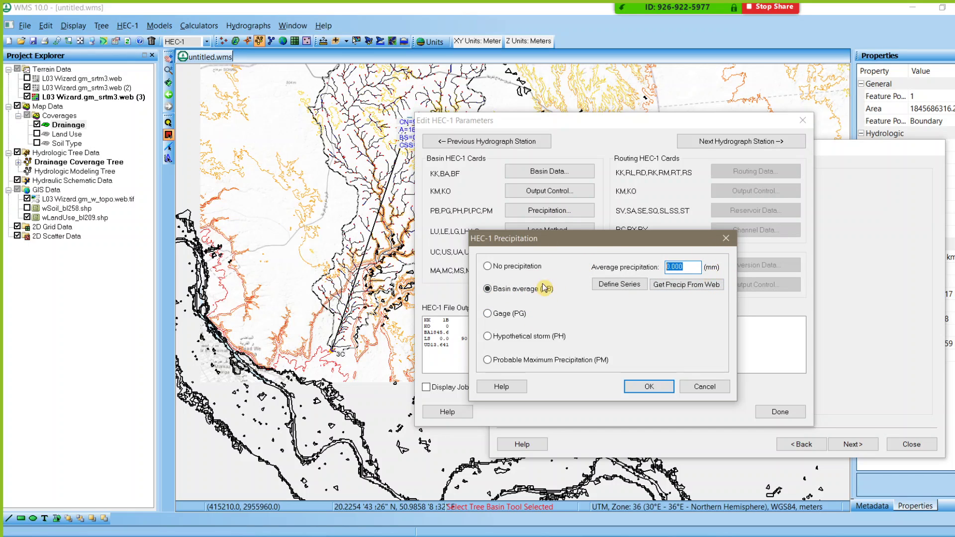
type("66")
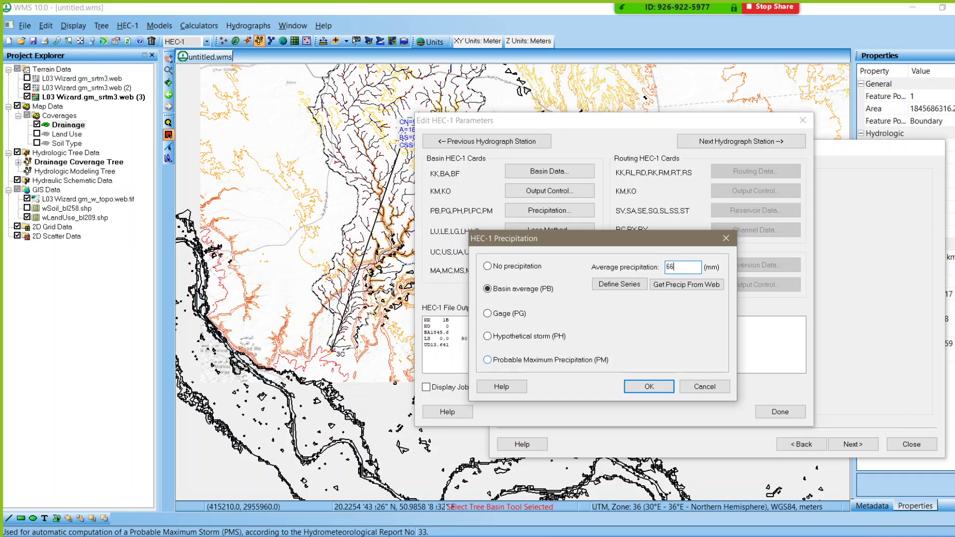
- Define basin 1B's precipitation series with the typeII-24hour distribution curve and accept the precipitation settings
left_click(637, 285)
left_click(675, 415)
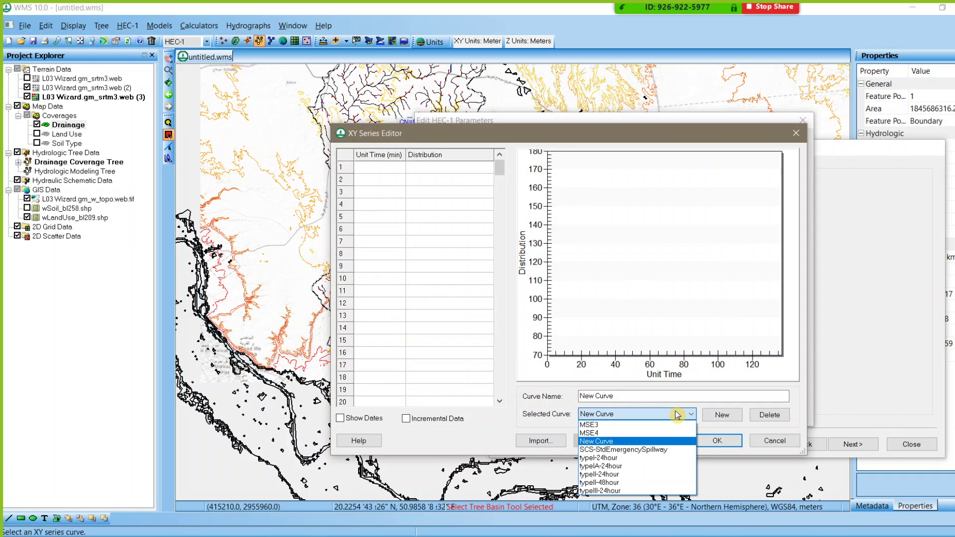
left_click(664, 475)
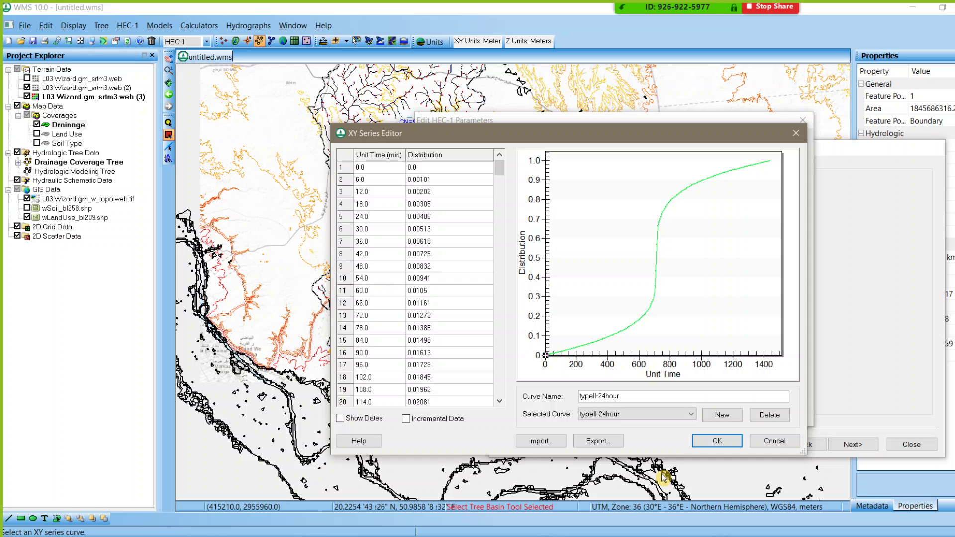
left_click(718, 441)
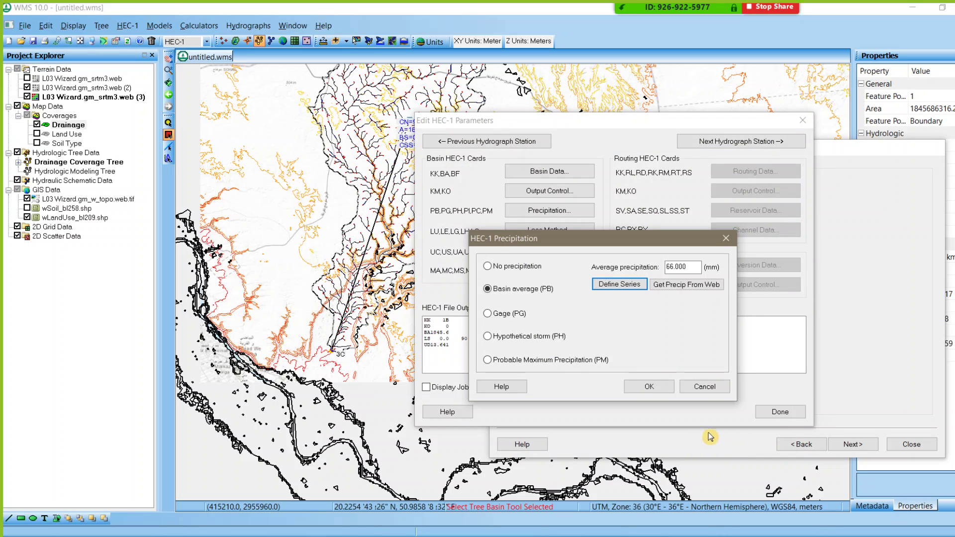
left_click(651, 388)
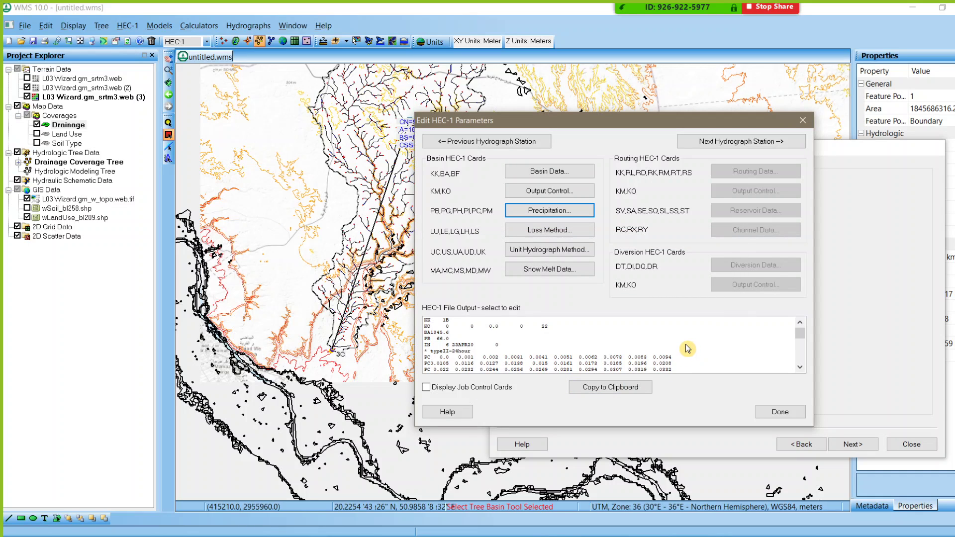
- Review basin 1B's HEC-1 file output cards and its SCS curve number (LS) loss method settings, keeping them as they are
scroll(688, 340, "down", 10)
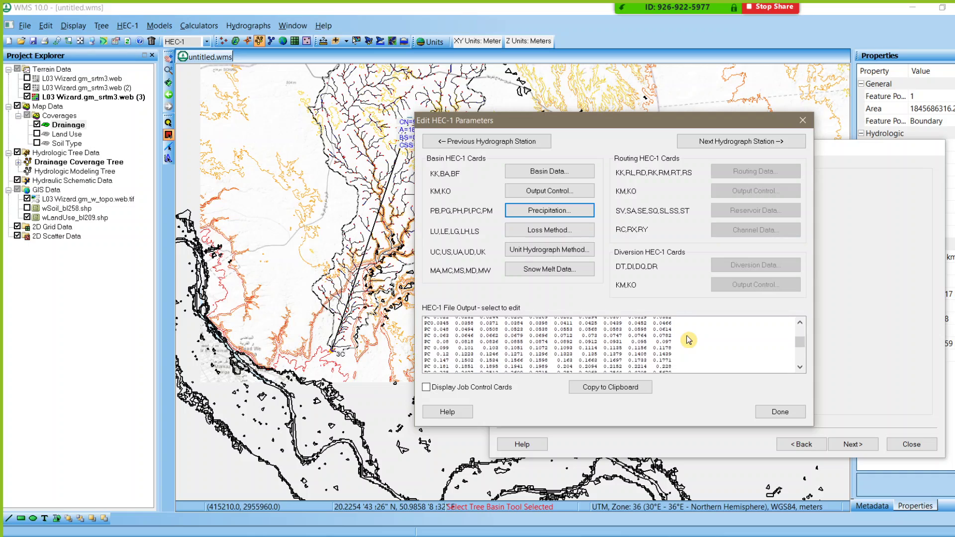
scroll(688, 340, "down", 2)
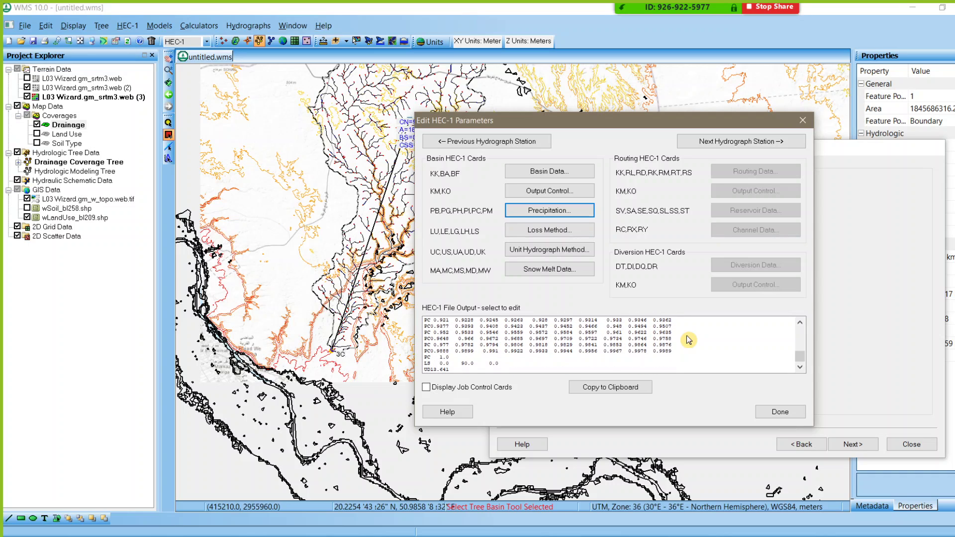
scroll(688, 340, "up", 10)
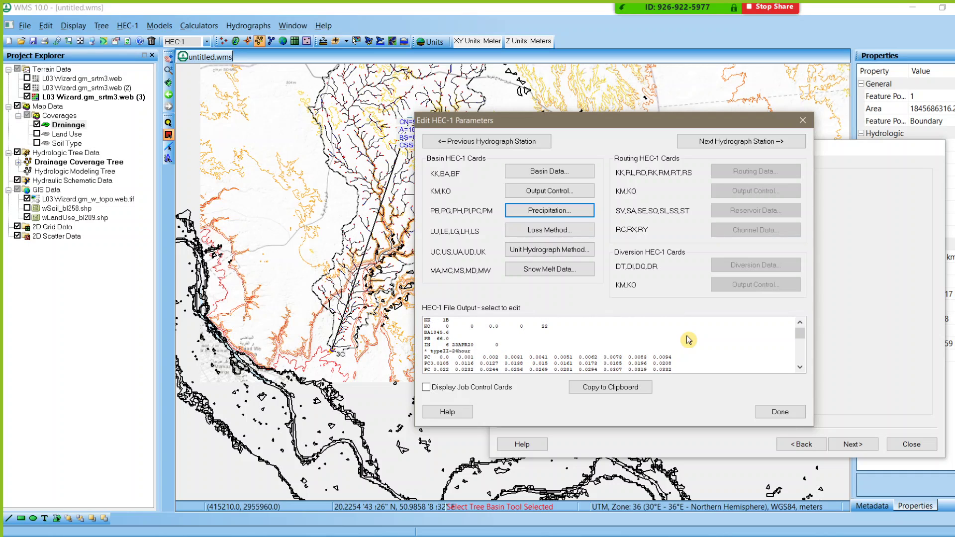
left_click(525, 232)
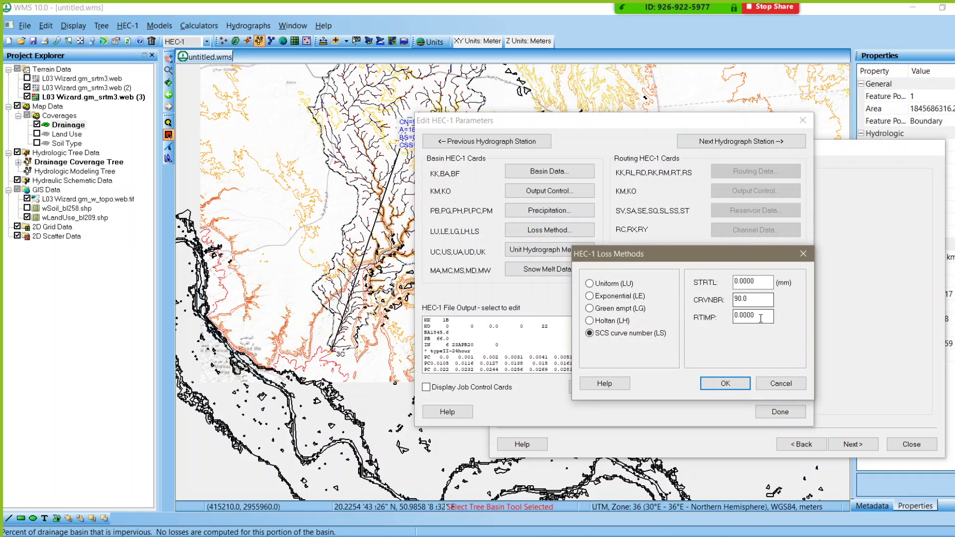
left_click(725, 383)
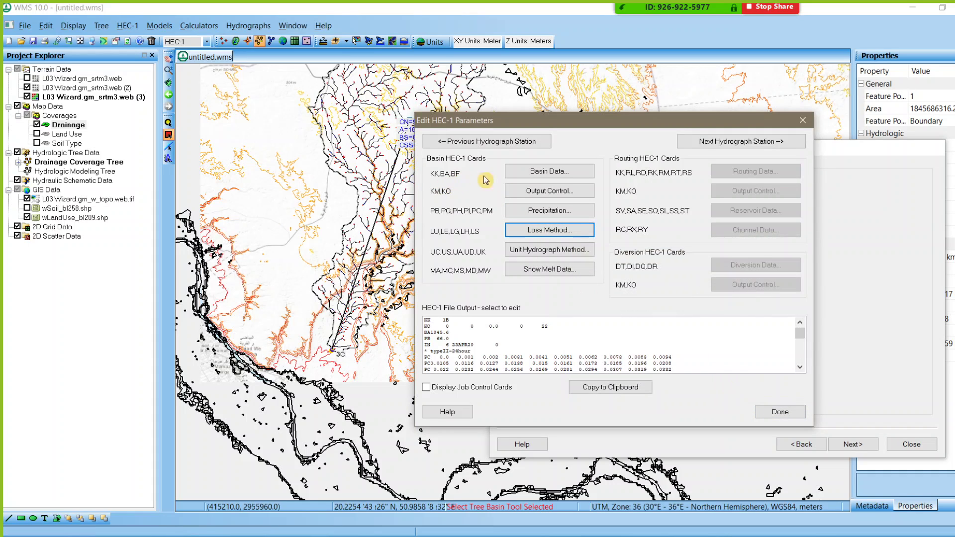
- Check basin 1B's basin data and SCS dimensionless (UD) unit hydrograph method without changes, and finish editing the HEC-1 parameters
left_click(533, 174)
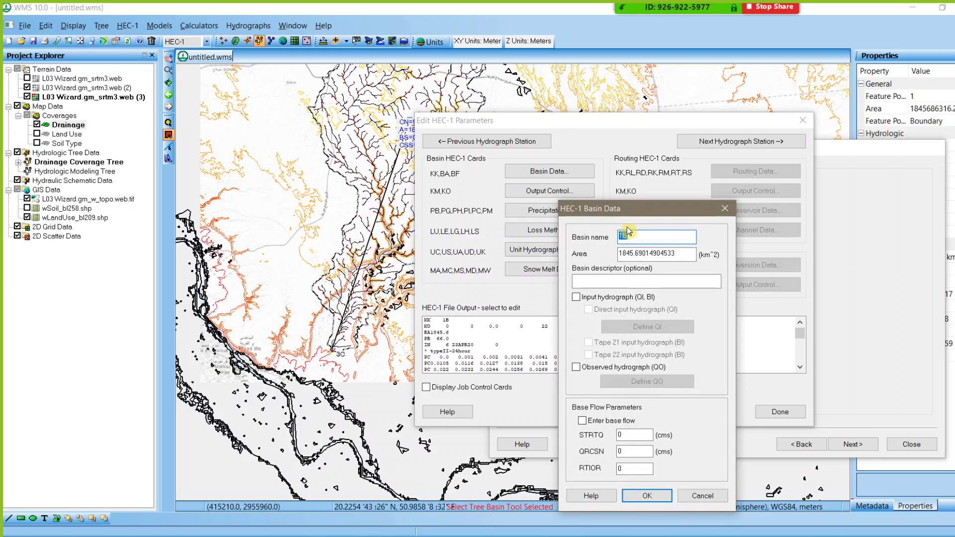
key("Tab")
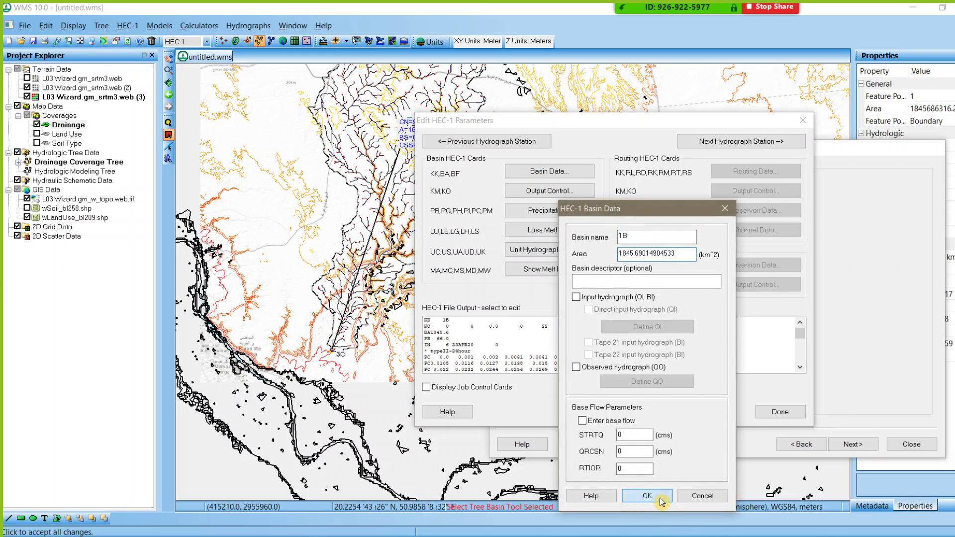
left_click(646, 495)
left_click(567, 249)
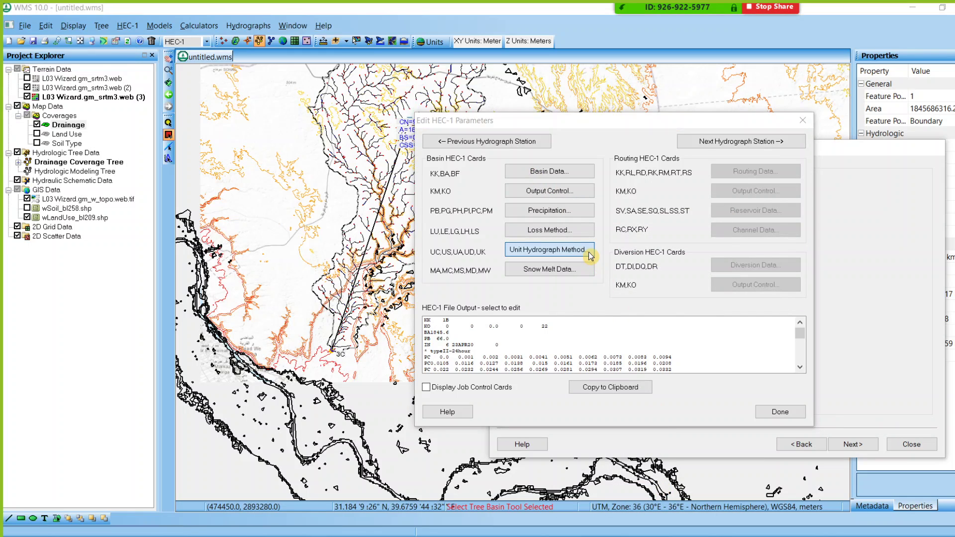
left_click(426, 283)
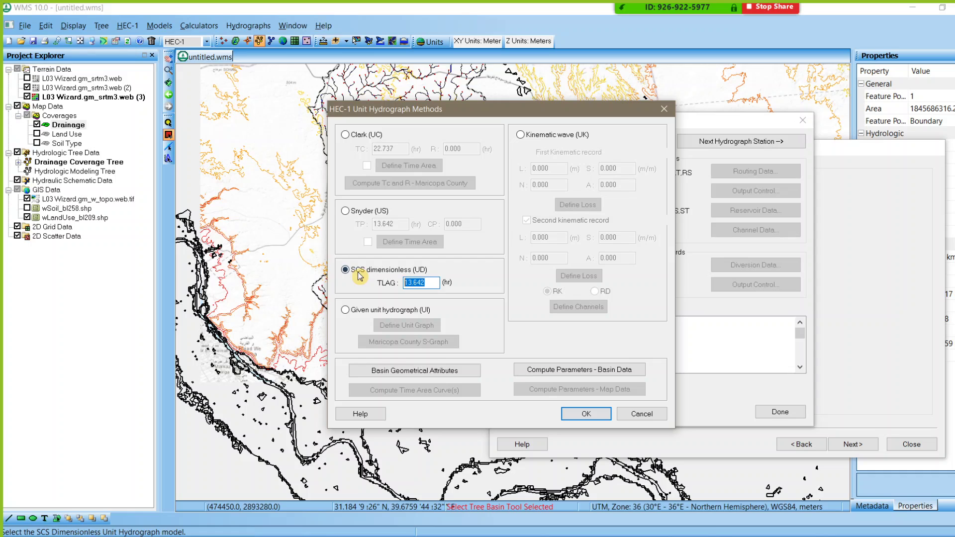
left_click(586, 414)
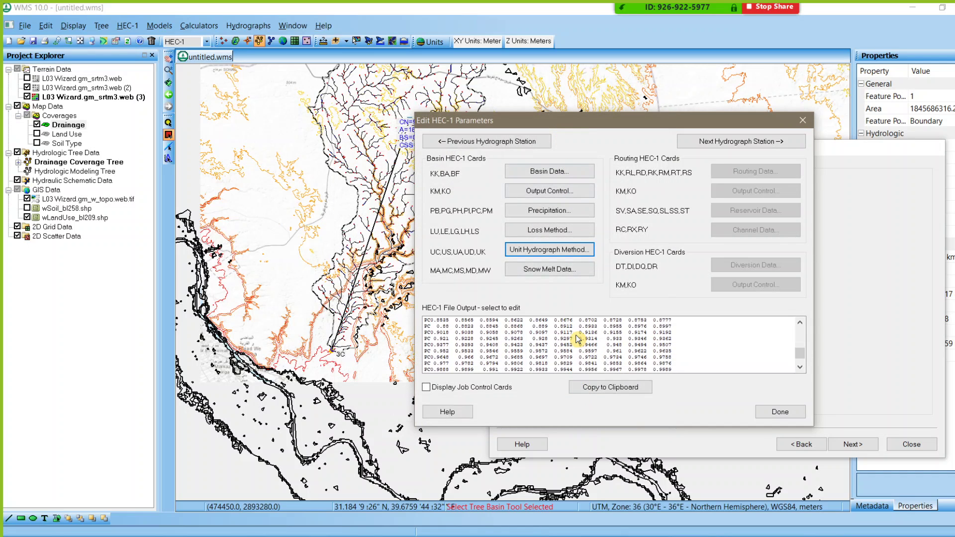
left_click(796, 413)
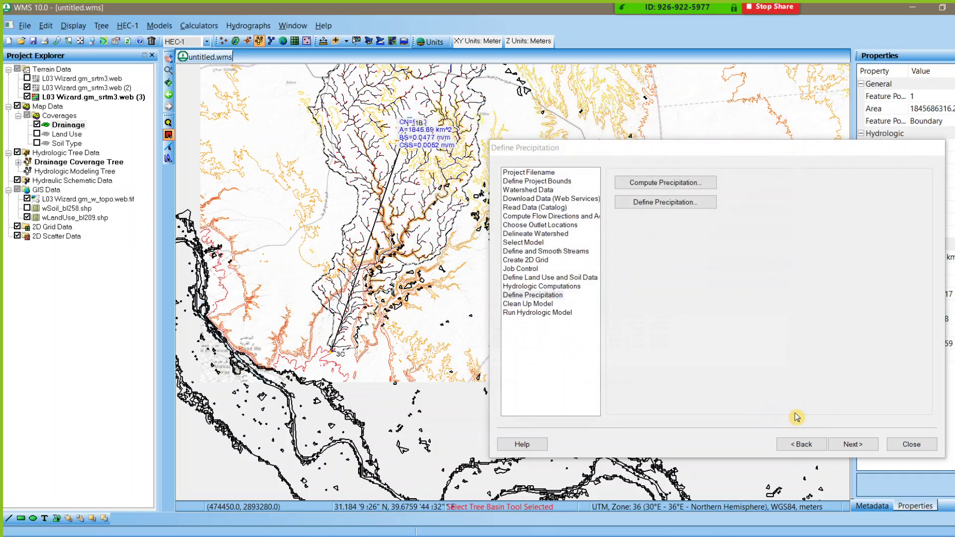
- Advance the wizard to the Clean Up Model step and try to clean up the model with options 1 to 7 enabled
left_click(849, 445)
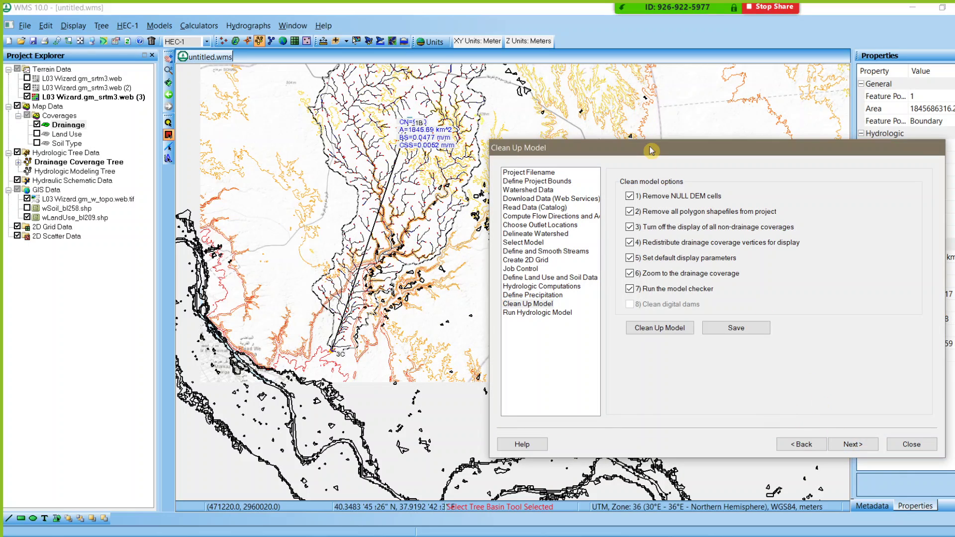
left_click_drag(635, 151, 574, 198)
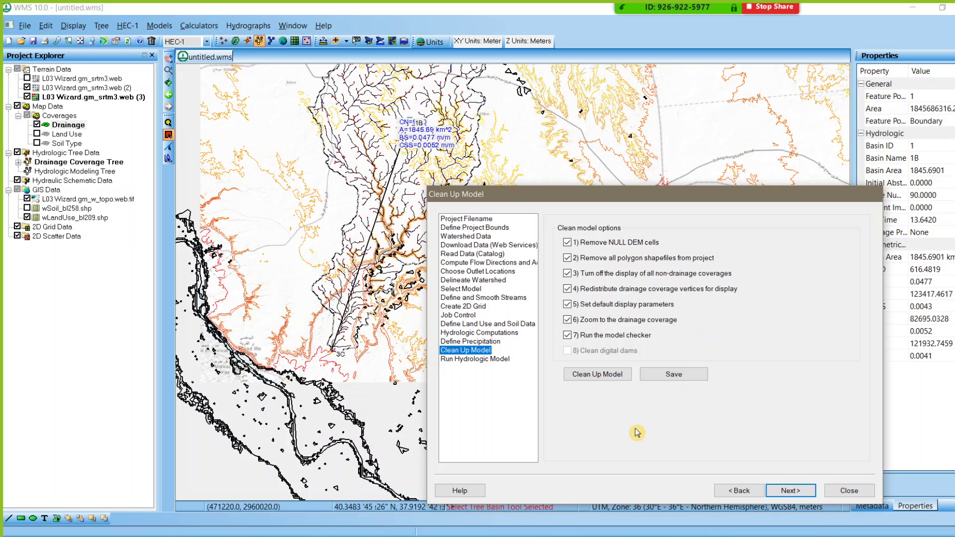
left_click(608, 377)
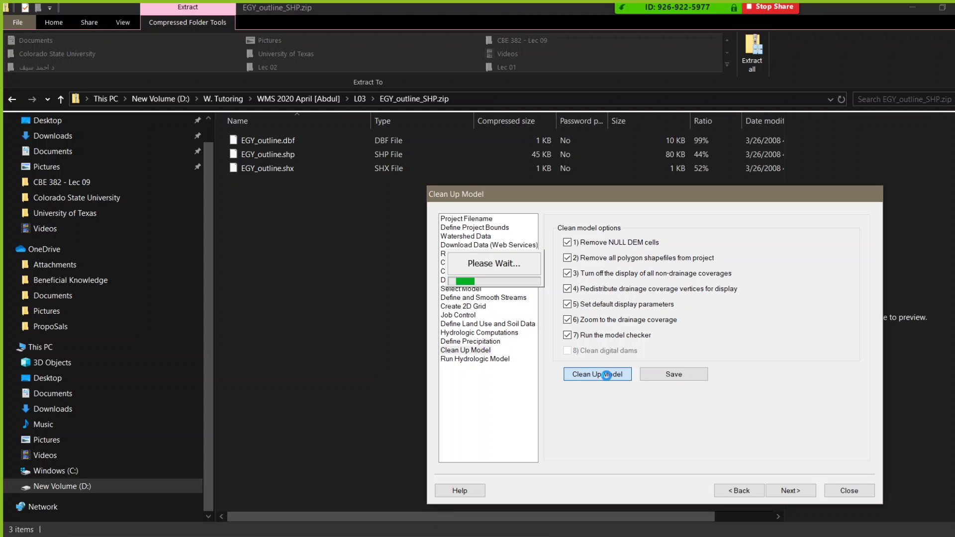
mouse_move(725, 14)
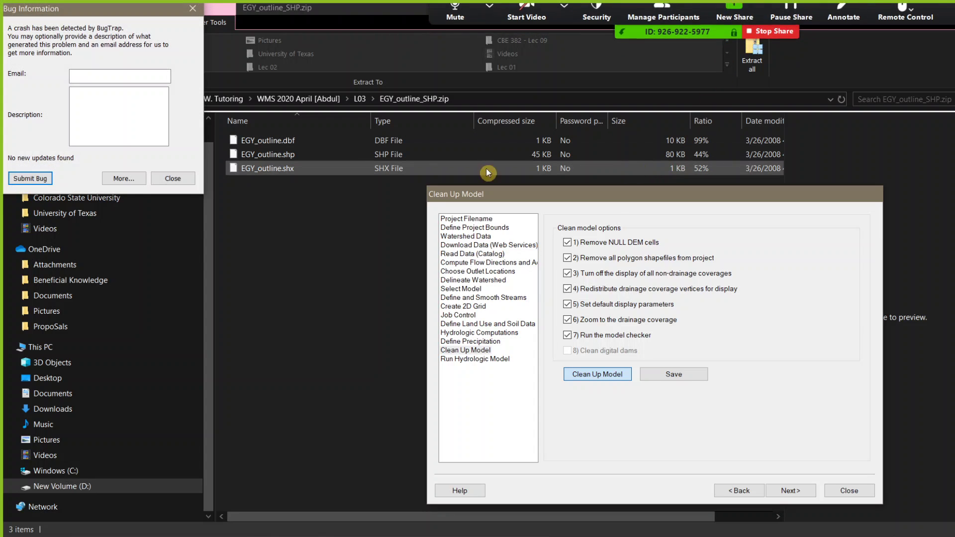
- Dismiss the bug report without submitting it and relaunch WMS 10.0
left_click(180, 180)
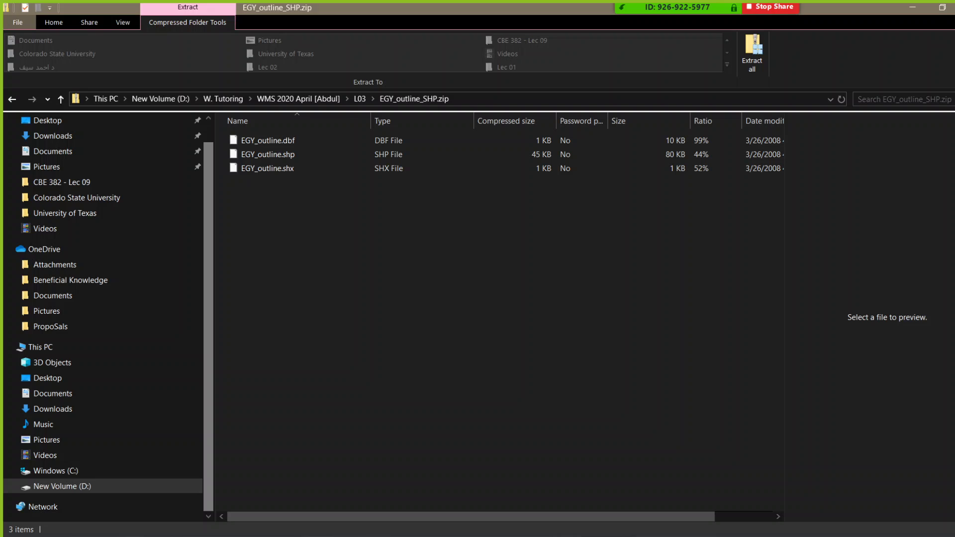
right_click(320, 535)
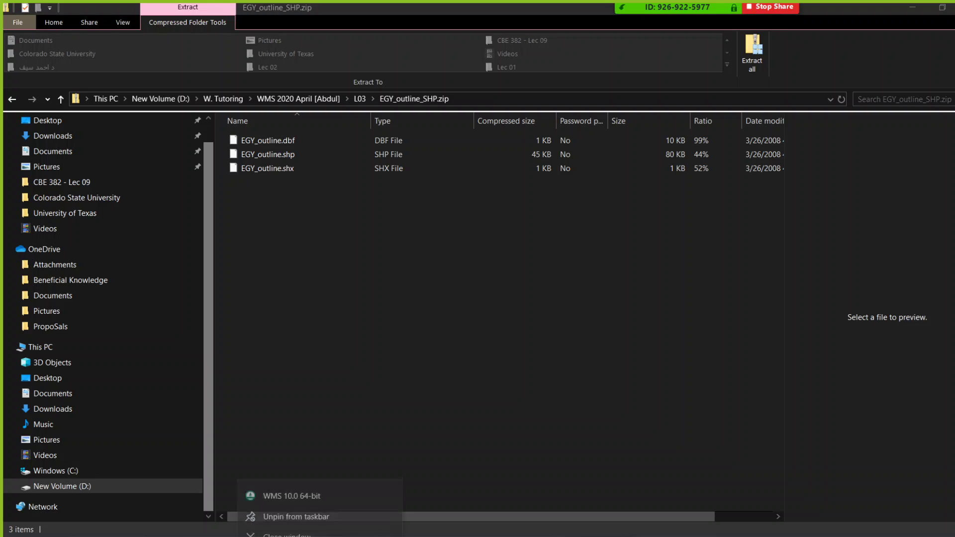
left_click(291, 481)
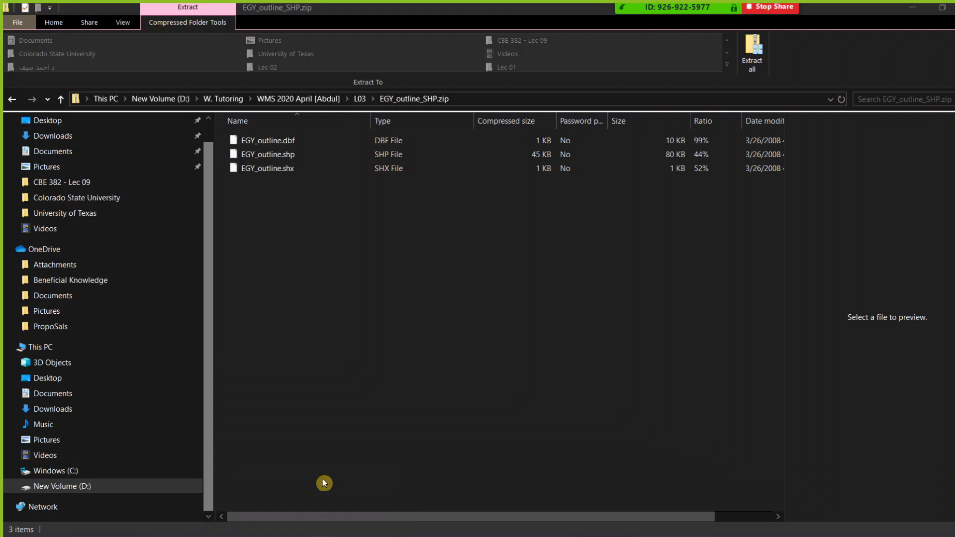
left_click(323, 481)
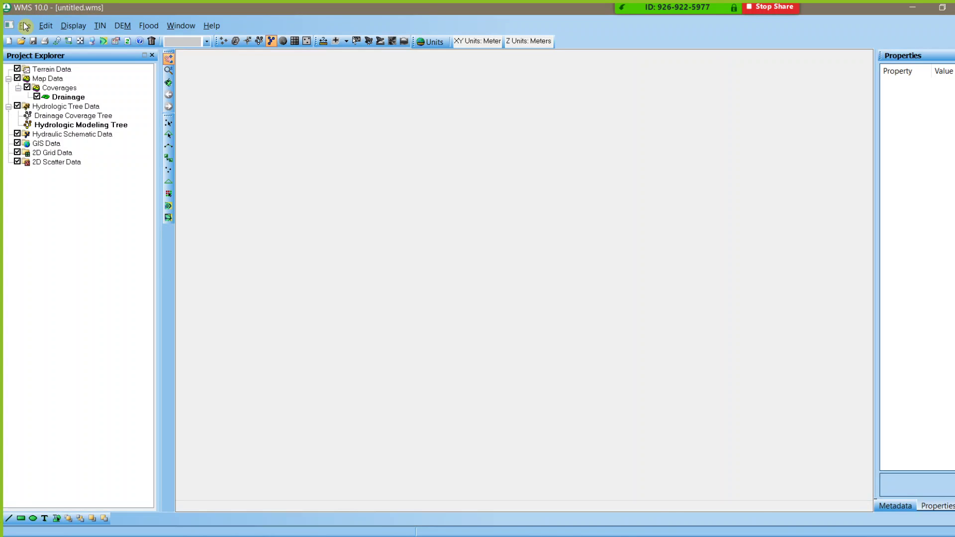
- Look through the L03 and Watershed folders and the available file types for a saved project to open, and cancel without opening anything
left_click(24, 26)
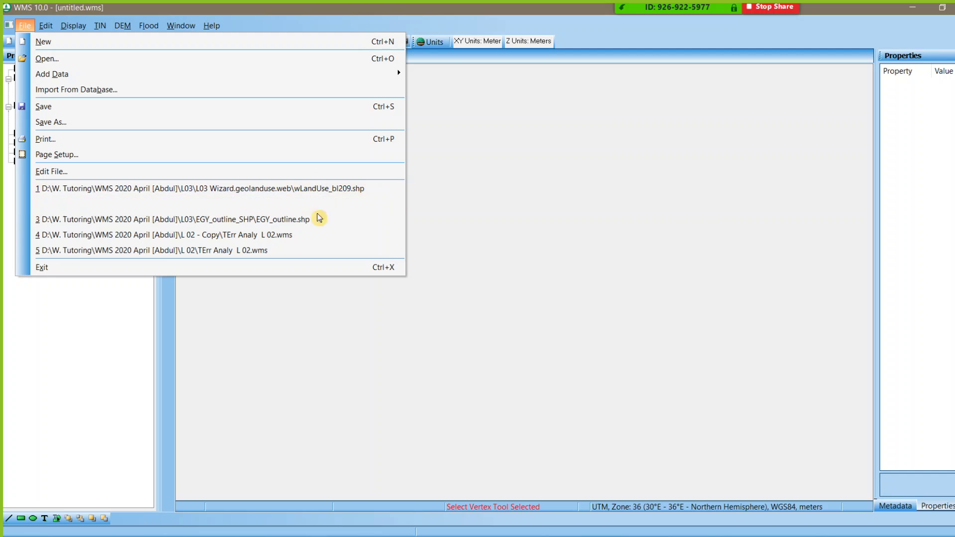
left_click(59, 62)
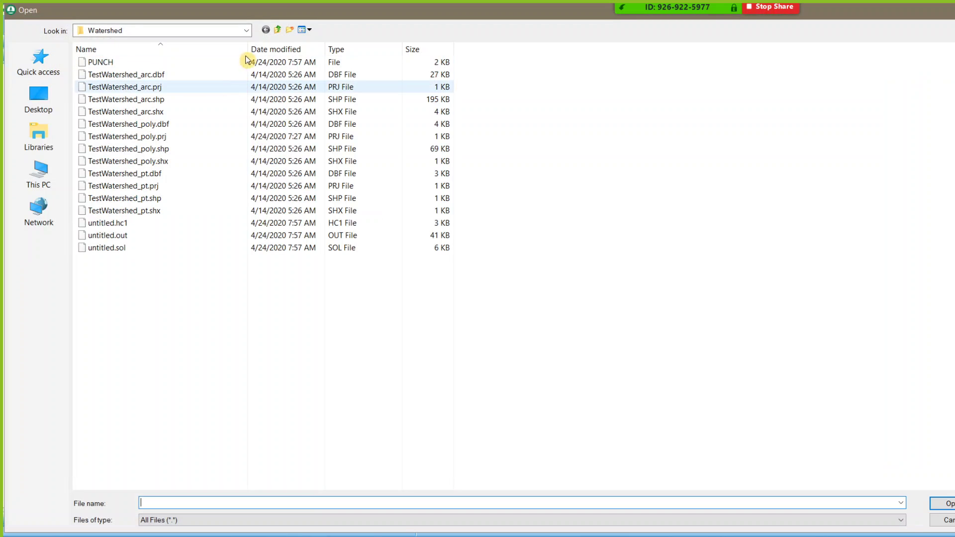
left_click(238, 31)
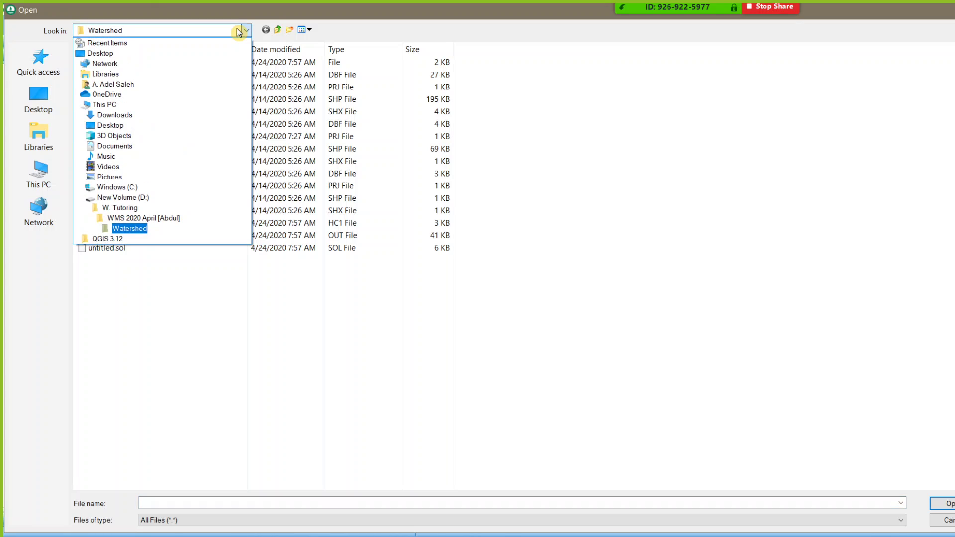
left_click(175, 216)
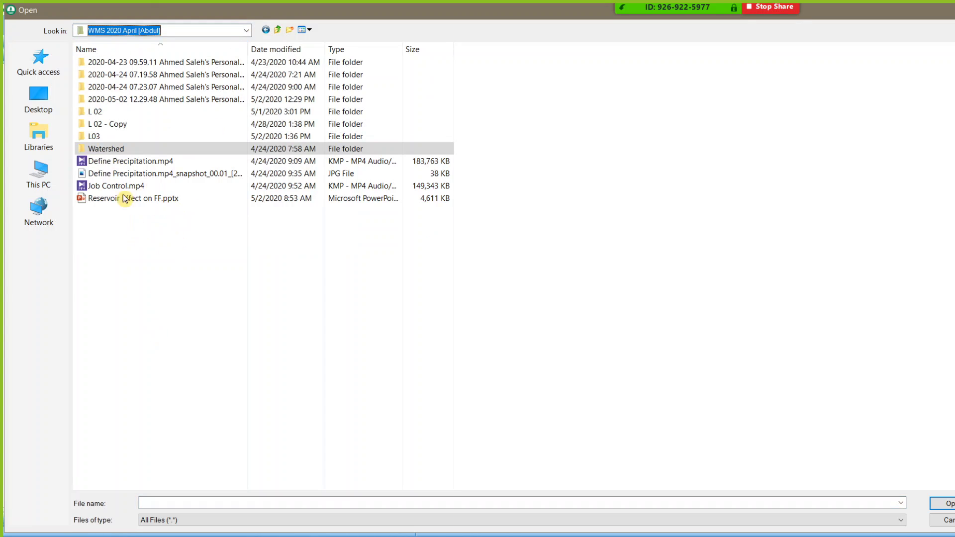
double_click(95, 136)
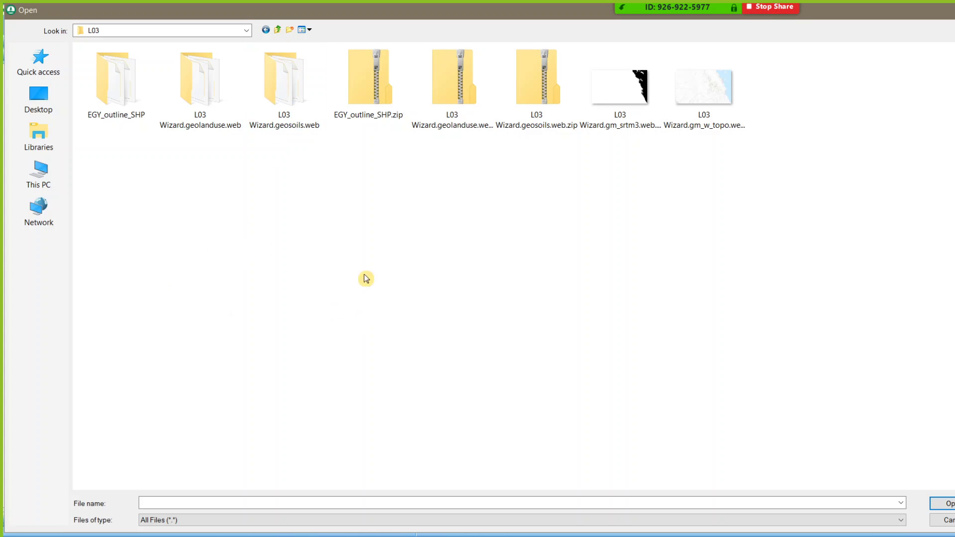
left_click(279, 31)
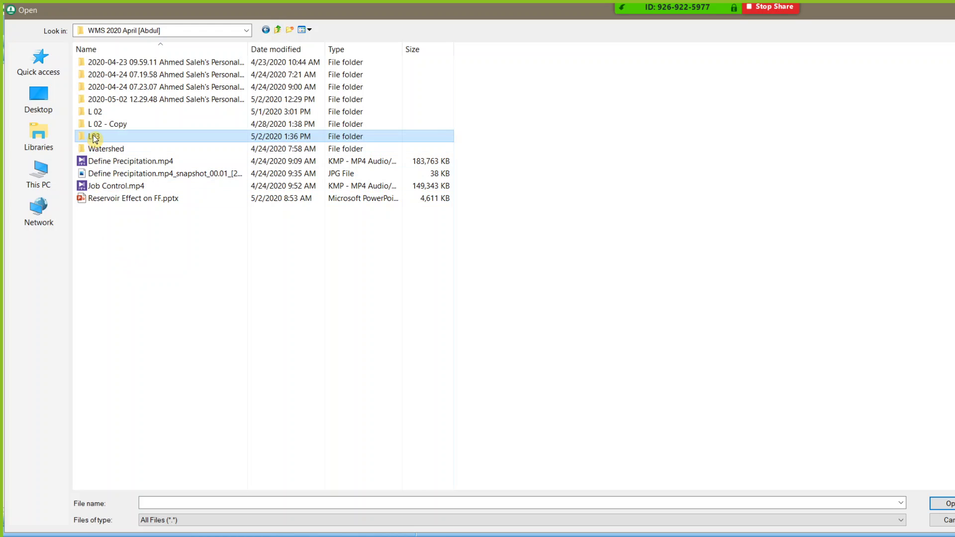
double_click(126, 148)
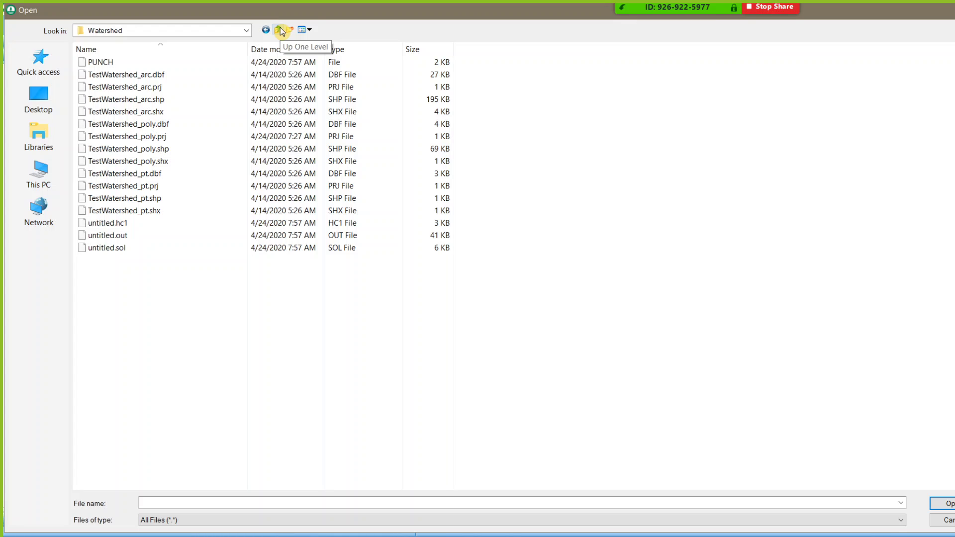
left_click(282, 32)
double_click(121, 134)
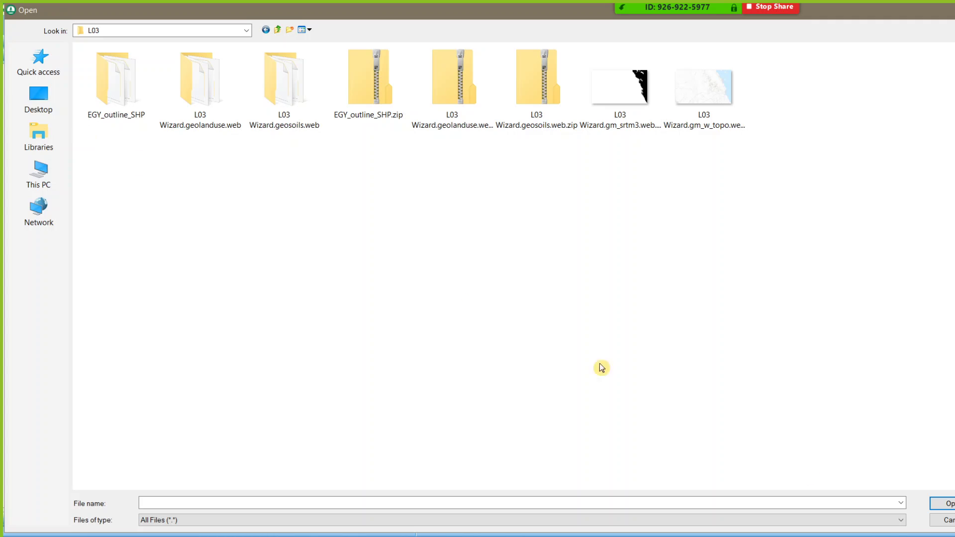
left_click(194, 522)
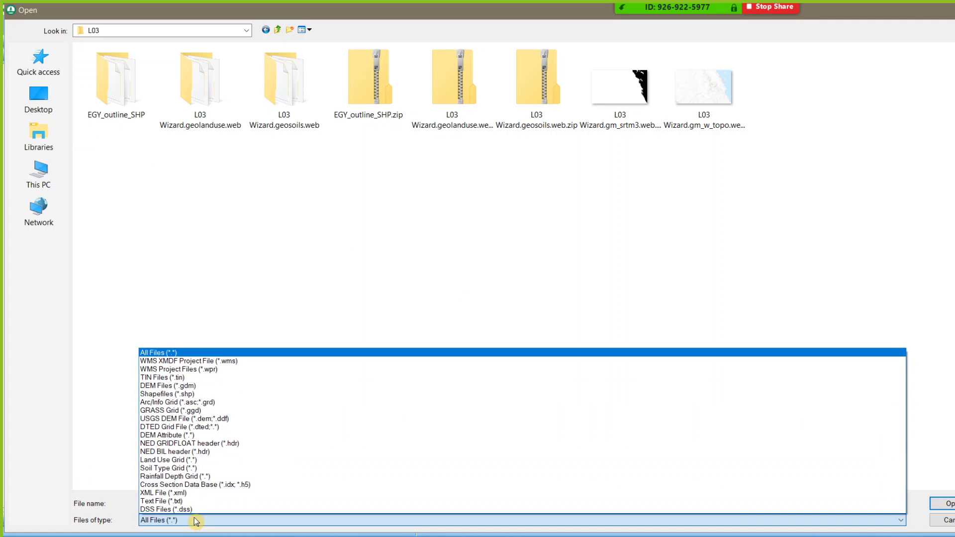
left_click(194, 522)
left_click(278, 31)
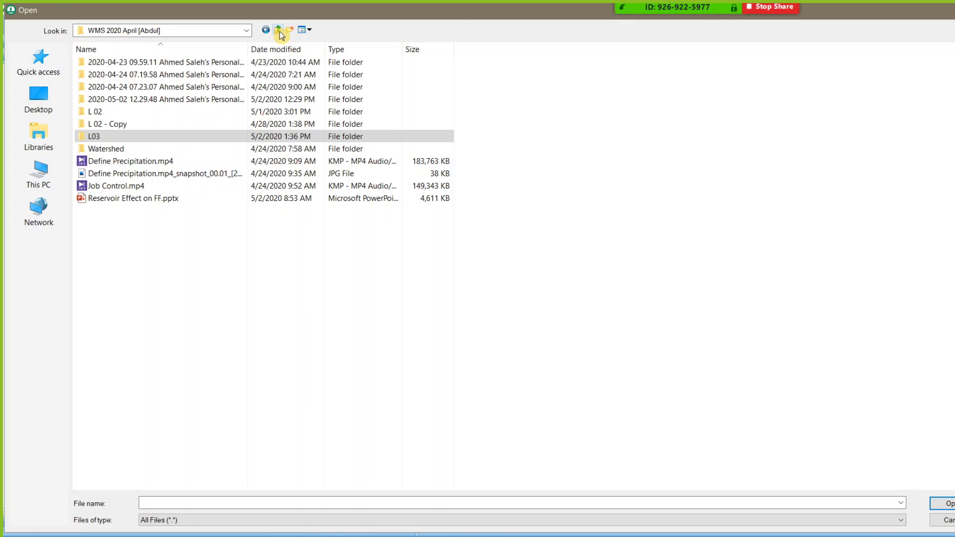
left_click_drag(248, 50, 356, 52)
left_click(156, 335)
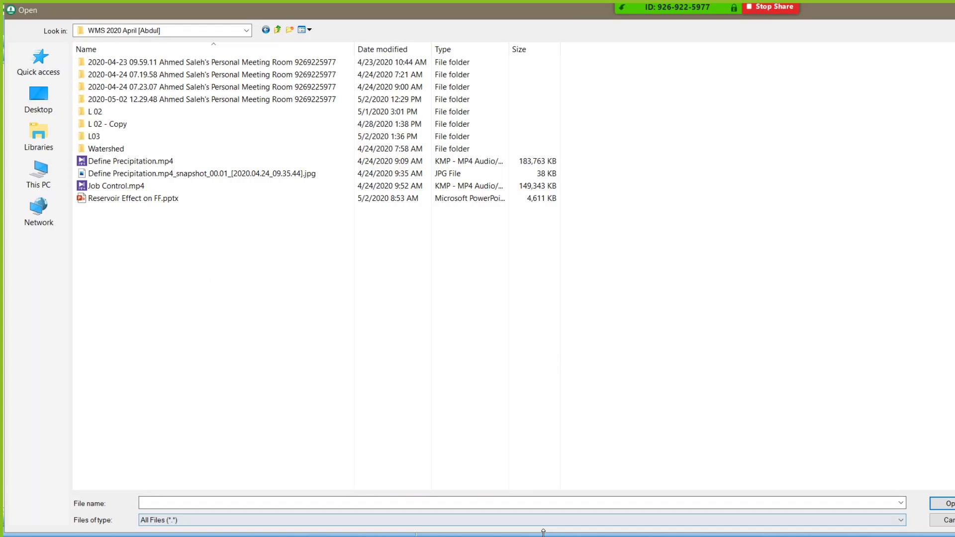
left_click(942, 519)
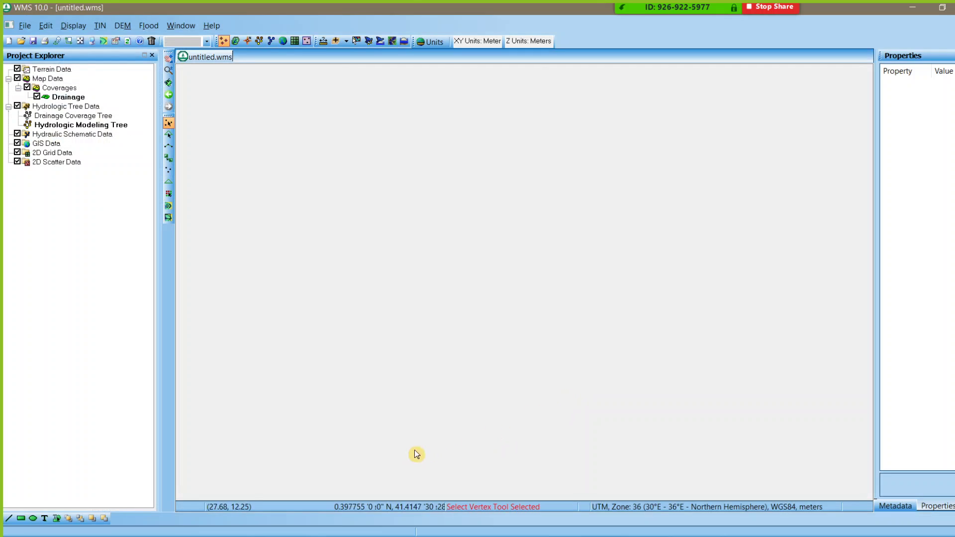
- Check the recently used files for the project, and switch to File Explorer to show the L03 folder's contents
left_click(26, 28)
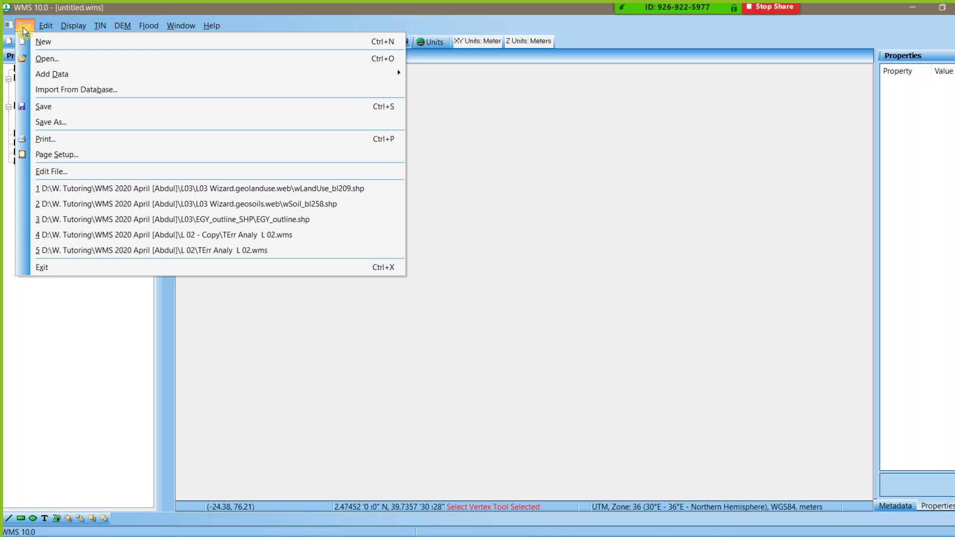
left_click(328, 222)
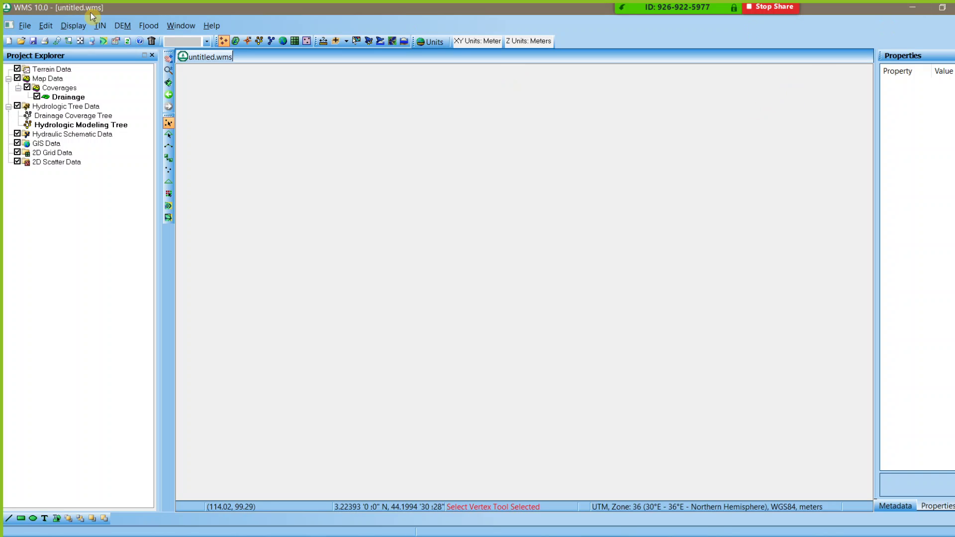
left_click(346, 532)
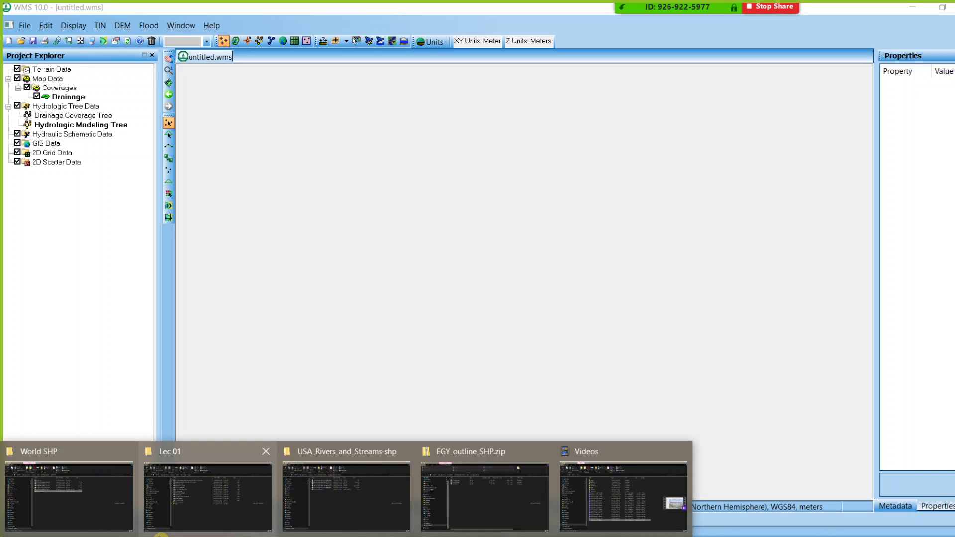
left_click(479, 486)
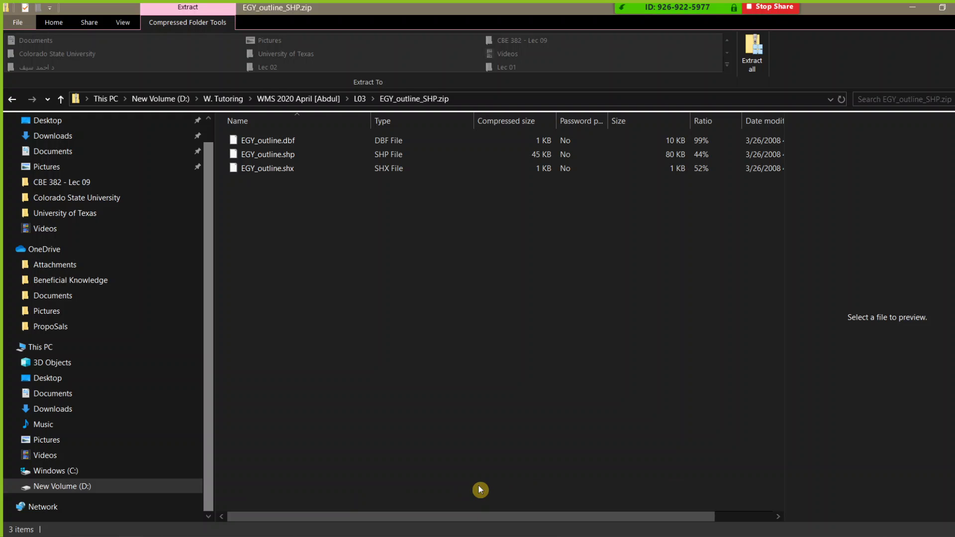
left_click(359, 97)
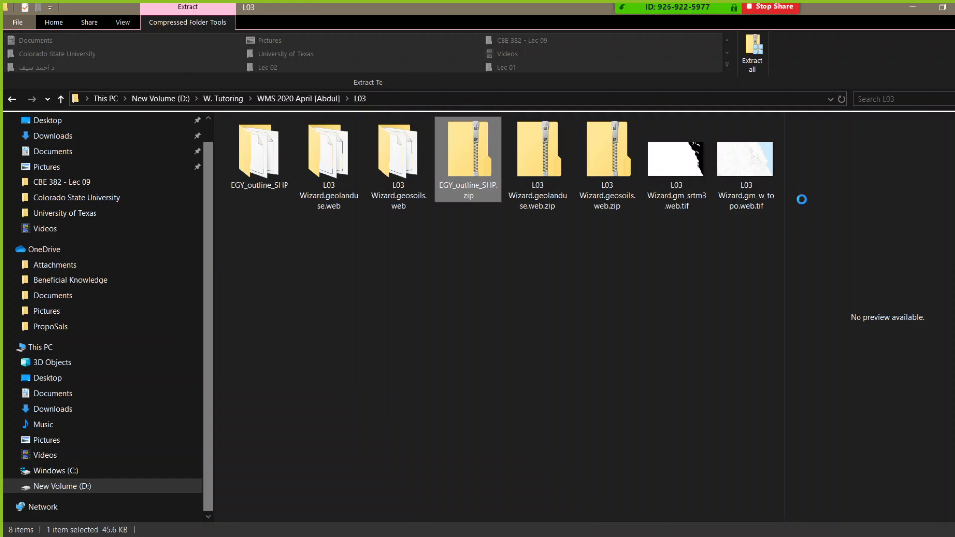
- Examine the land use and soil zip archives in the L03 folder and preview the gm_srtm3 and gm_w_topo TIF images
left_click(679, 164)
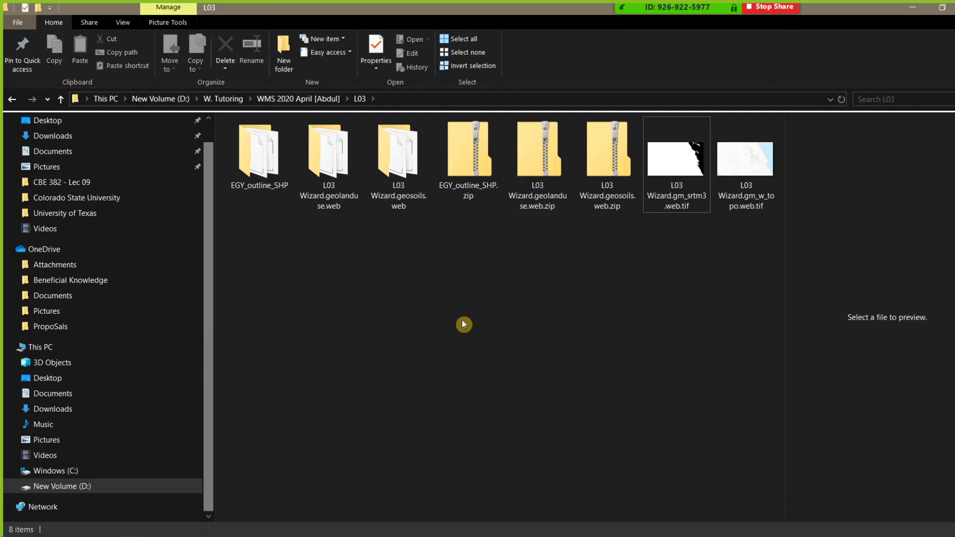
left_click(526, 139)
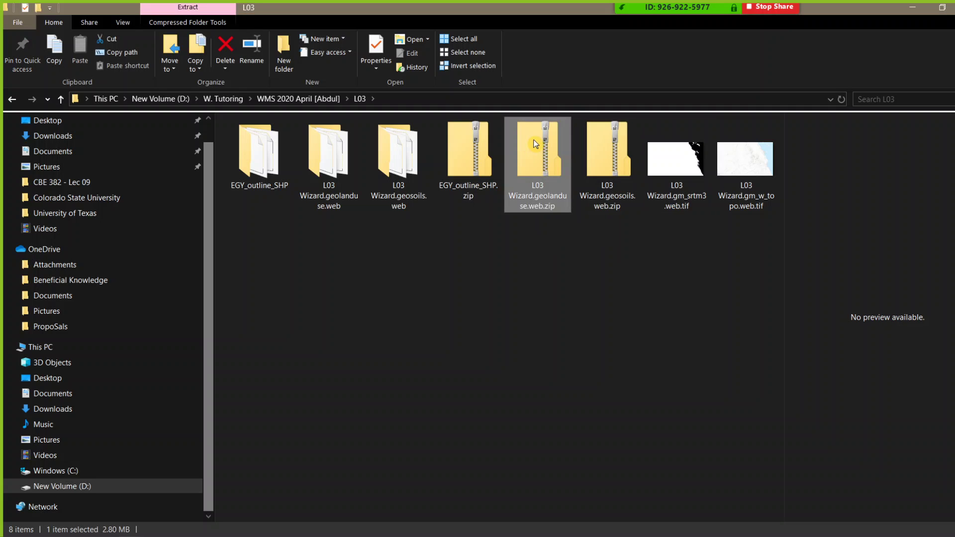
left_click(608, 144)
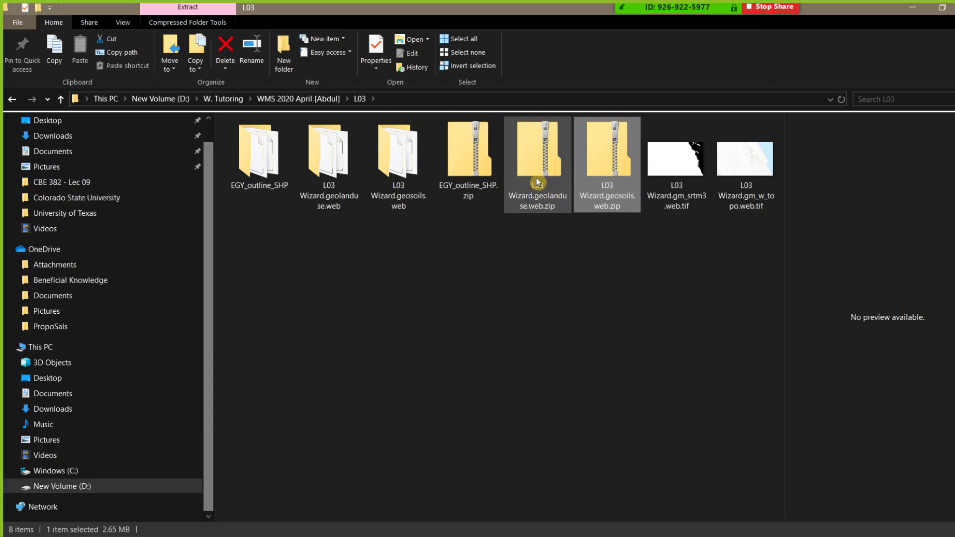
left_click(535, 159)
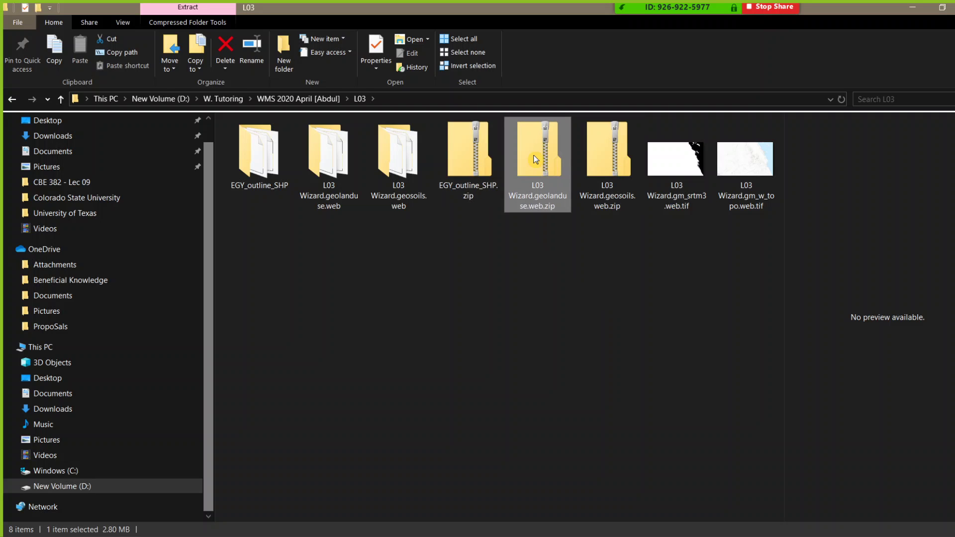
left_click(585, 153)
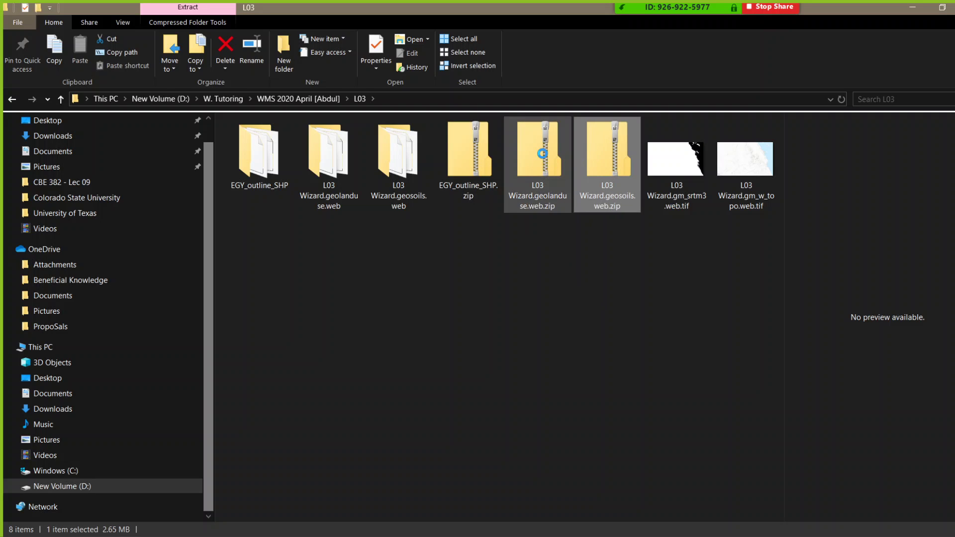
key("Left")
left_click(757, 164)
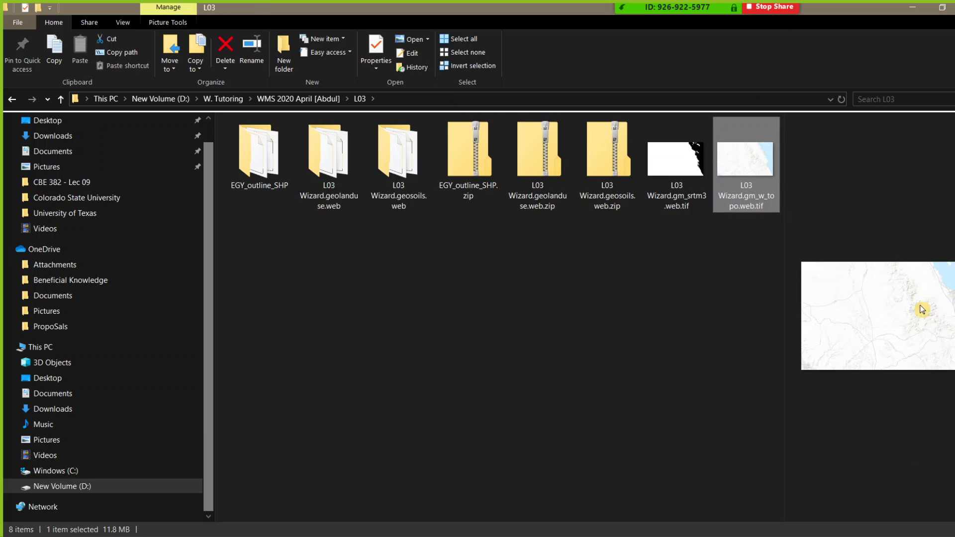
left_click(652, 177)
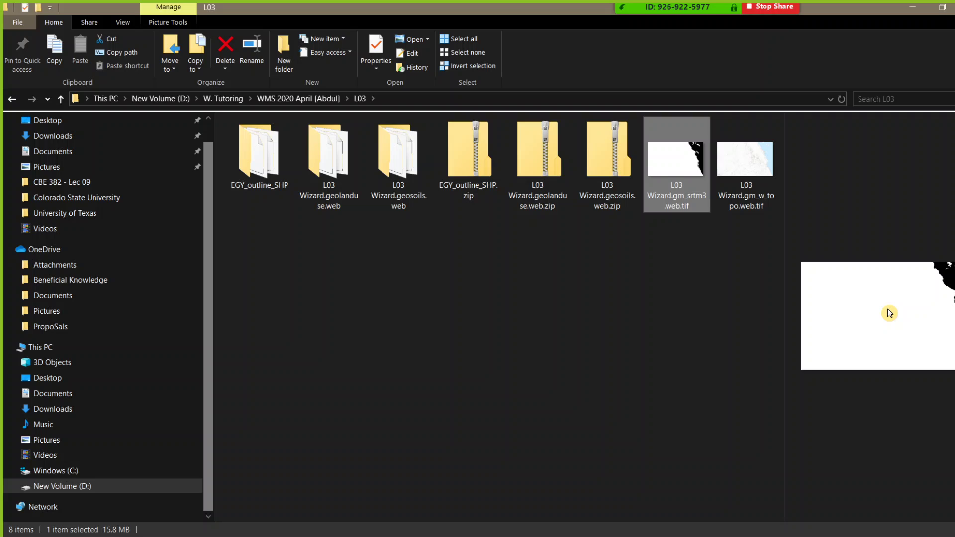
left_click(378, 270)
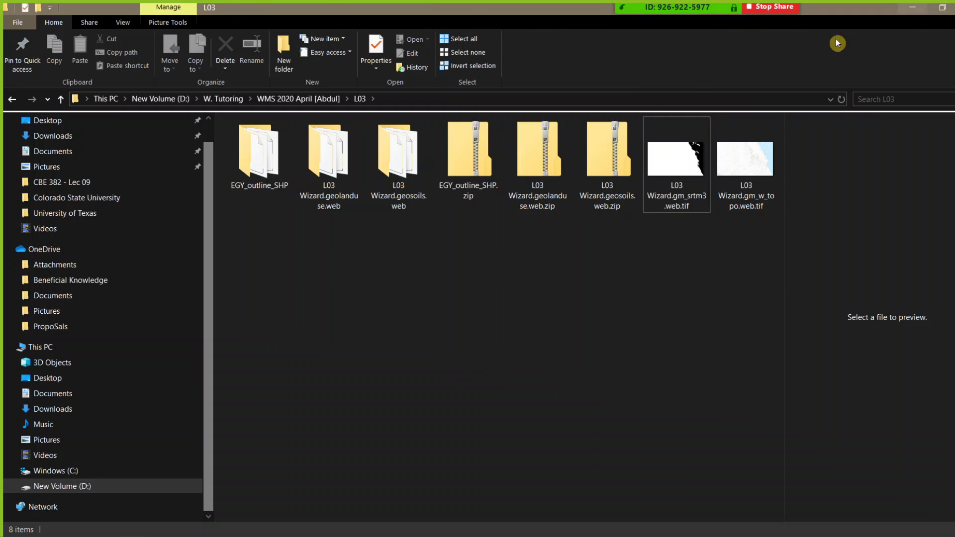
mouse_move(581, 534)
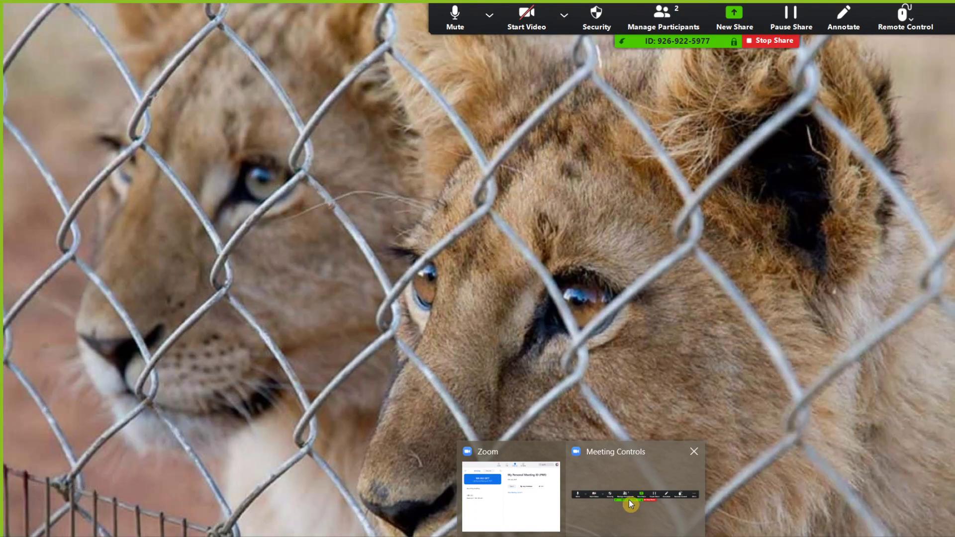
left_click(629, 499)
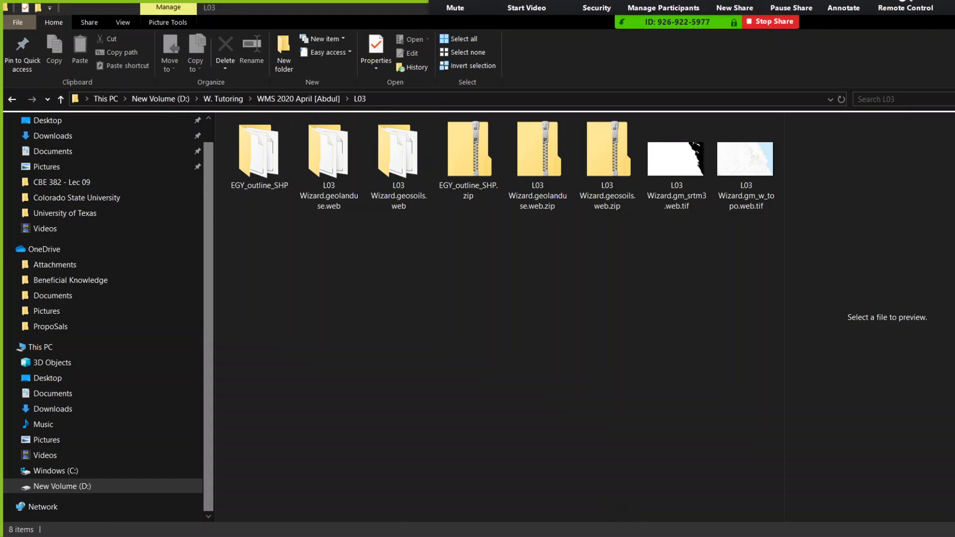
mouse_move(581, 535)
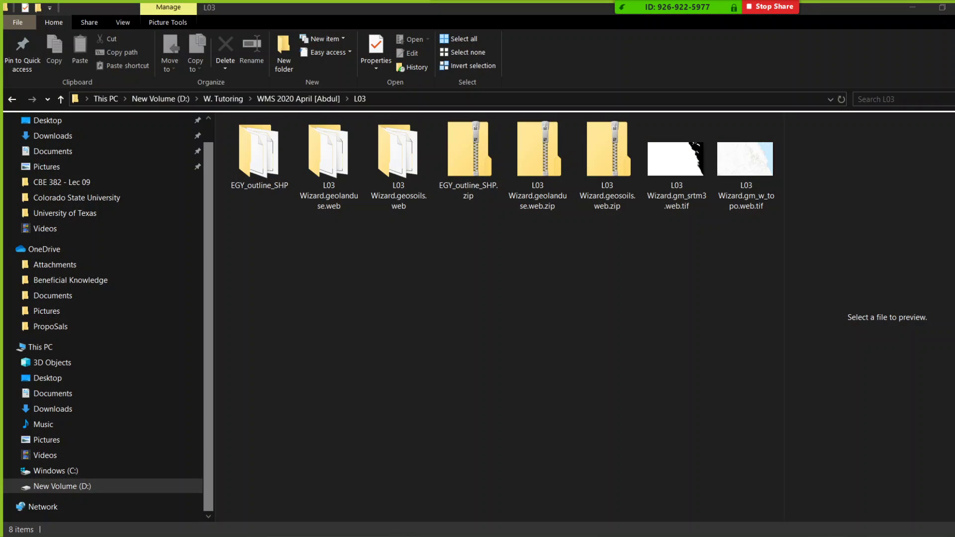
left_click(852, 532)
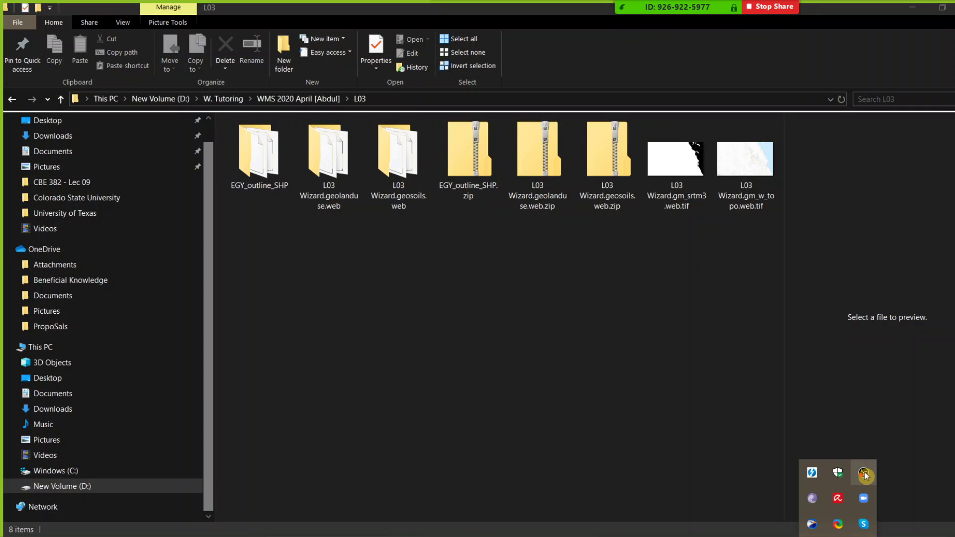